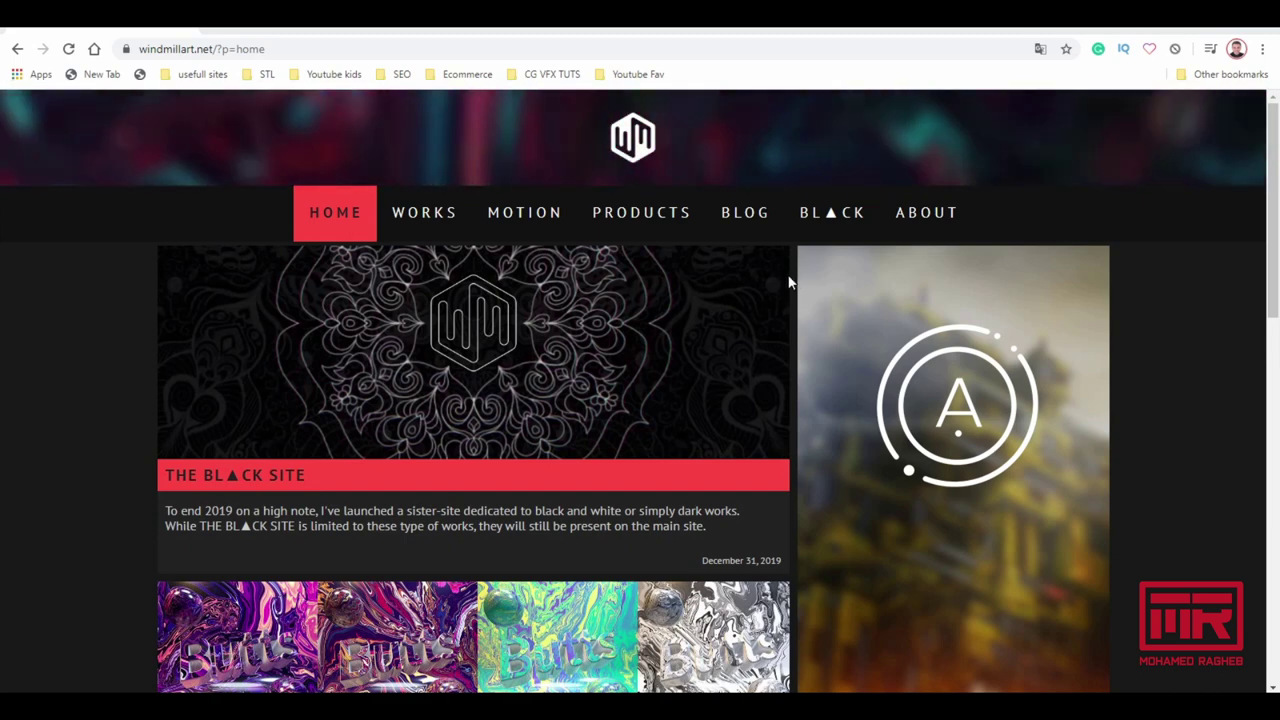
Browse windmillart.net's Works and Motion galleries, ending on the Products page.
mouse_move(1276, 230)
left_mouse_down()
mouse_move(1246, 466)
mouse_move(1271, 515)
mouse_move(1278, 230)
left_mouse_up()
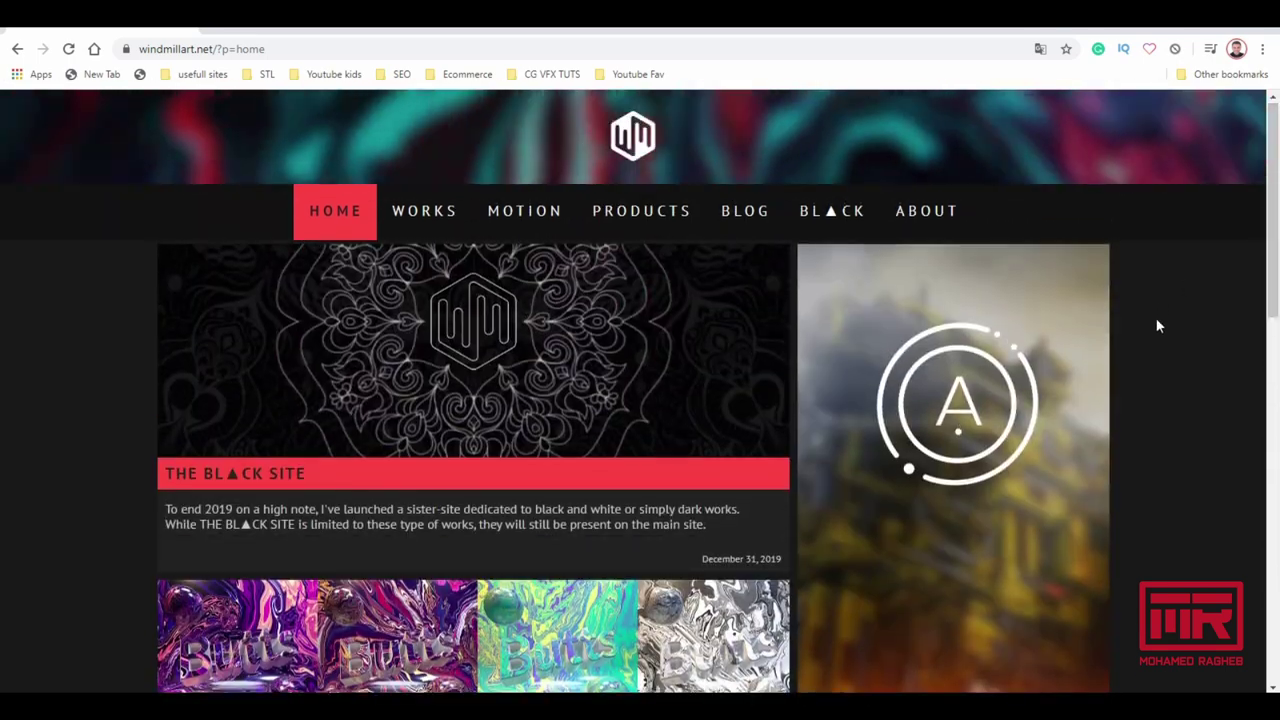
left_click(424, 212)
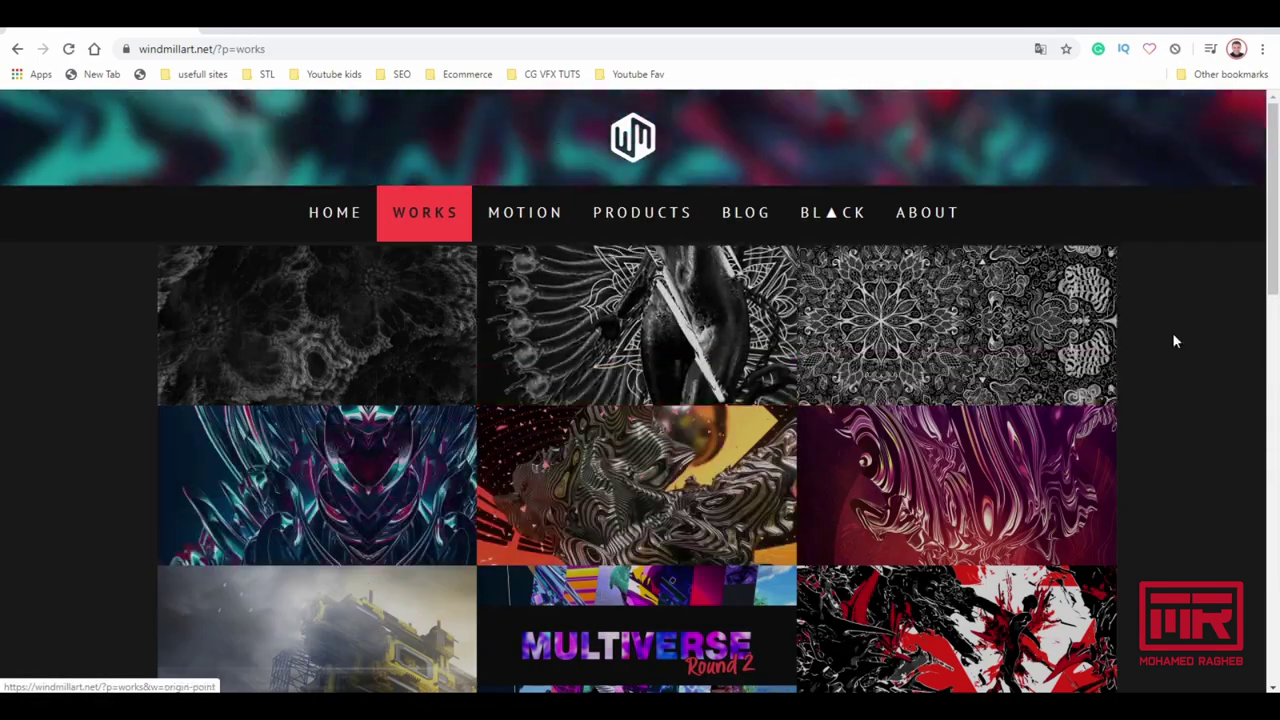
mouse_move(1273, 250)
left_mouse_down()
mouse_move(1271, 615)
mouse_move(1268, 240)
left_mouse_up()
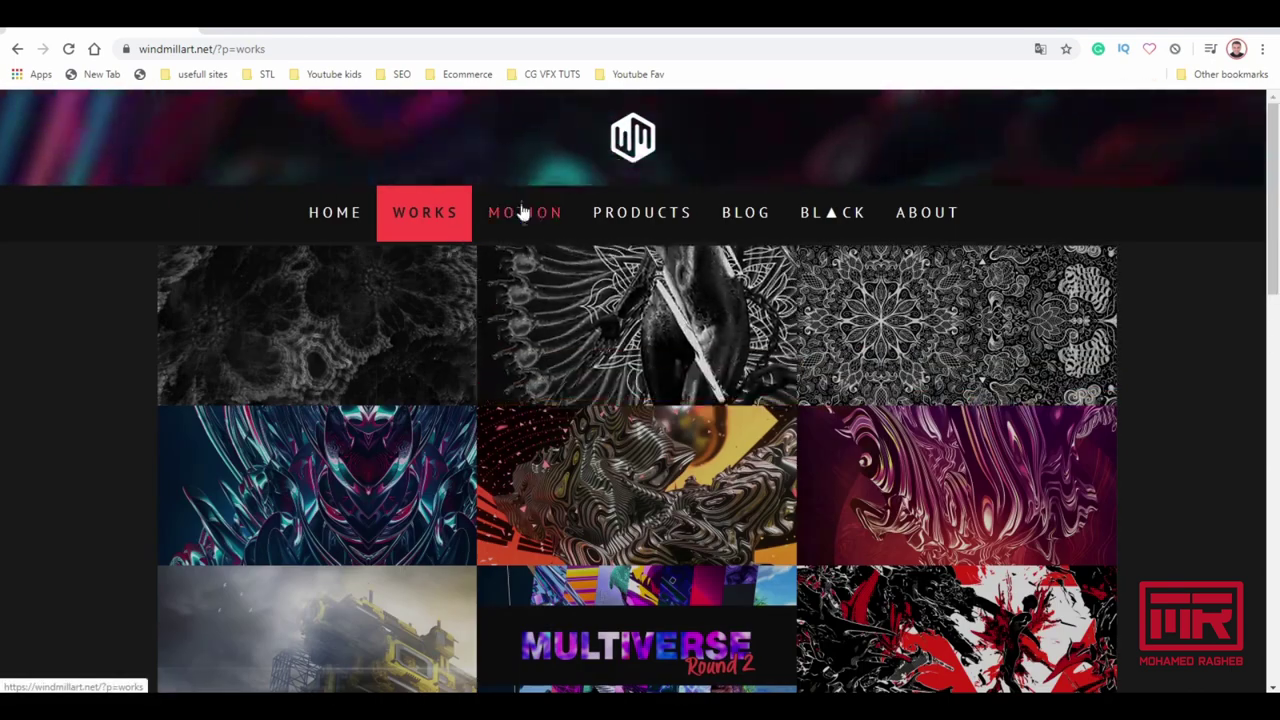
left_click(1097, 333)
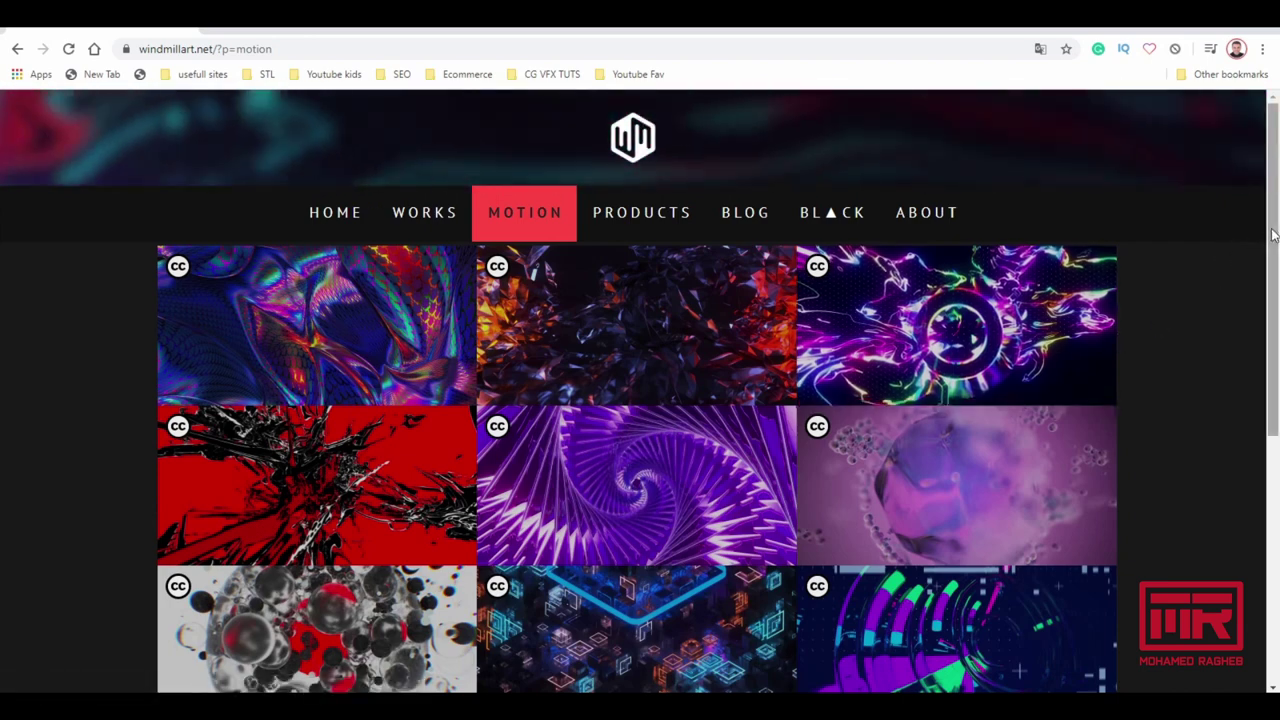
left_click_drag(1266, 241, 1277, 430)
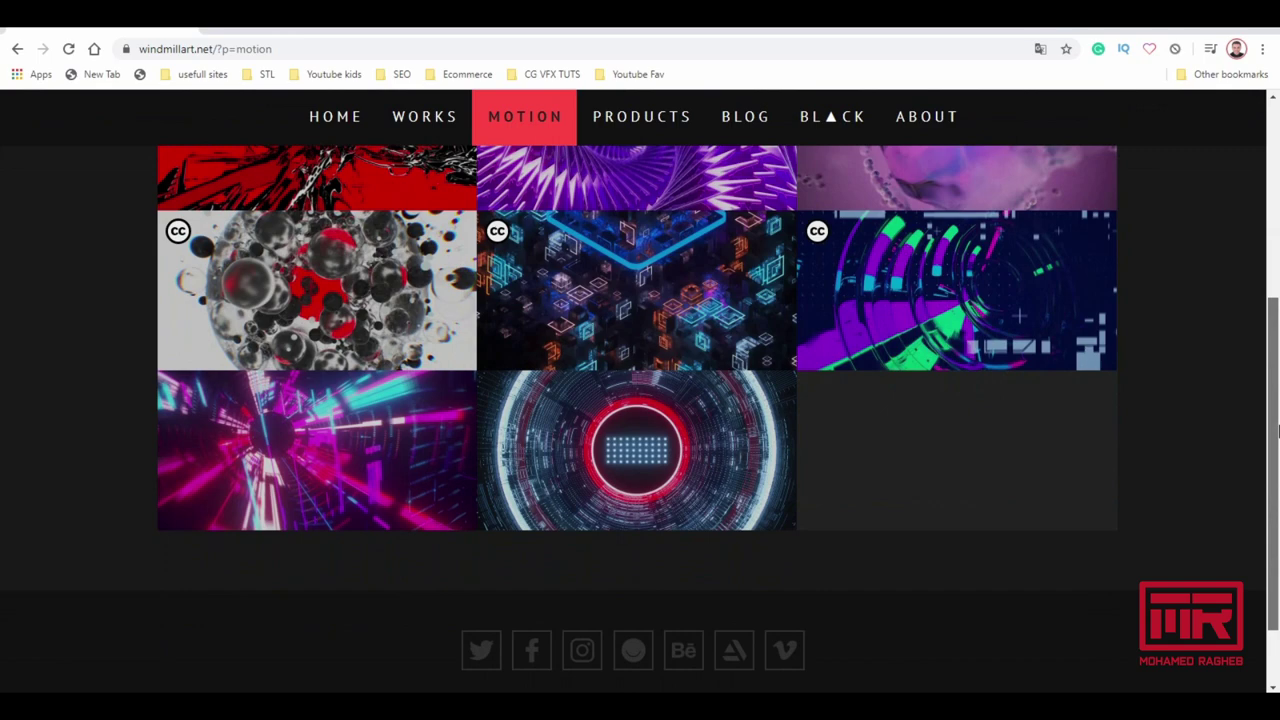
left_click_drag(1277, 422, 1276, 217)
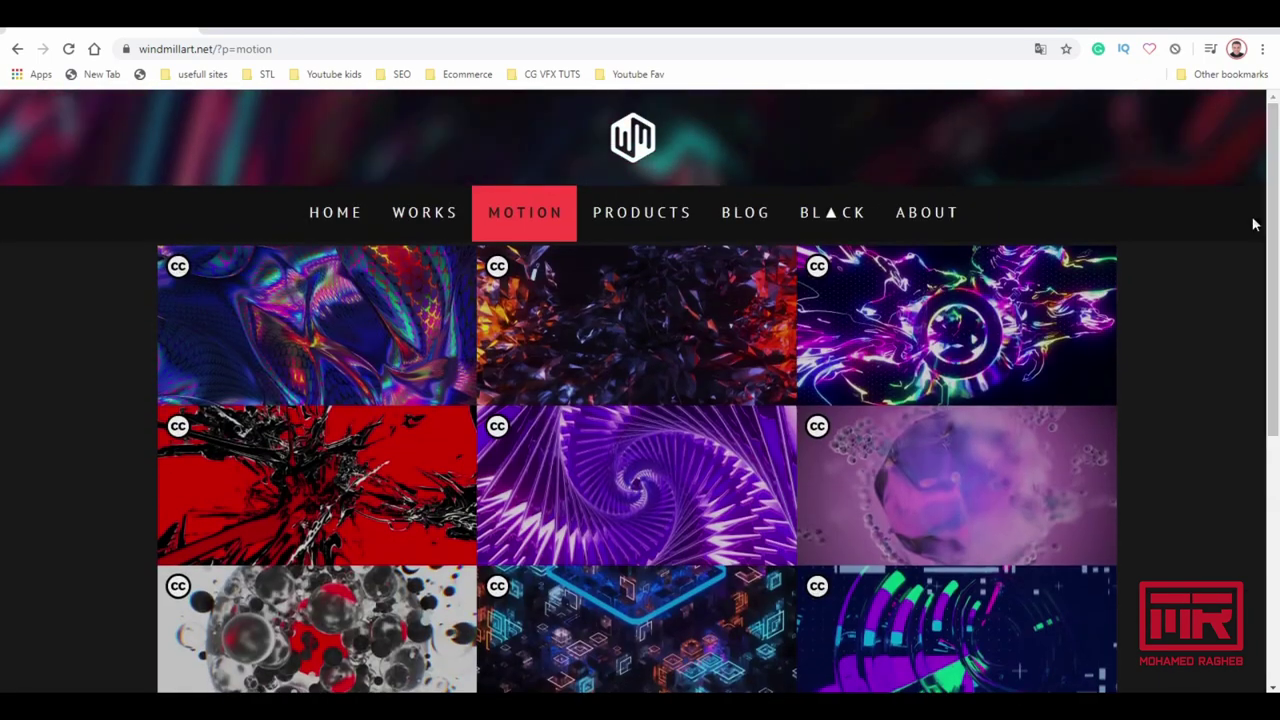
left_click(645, 214)
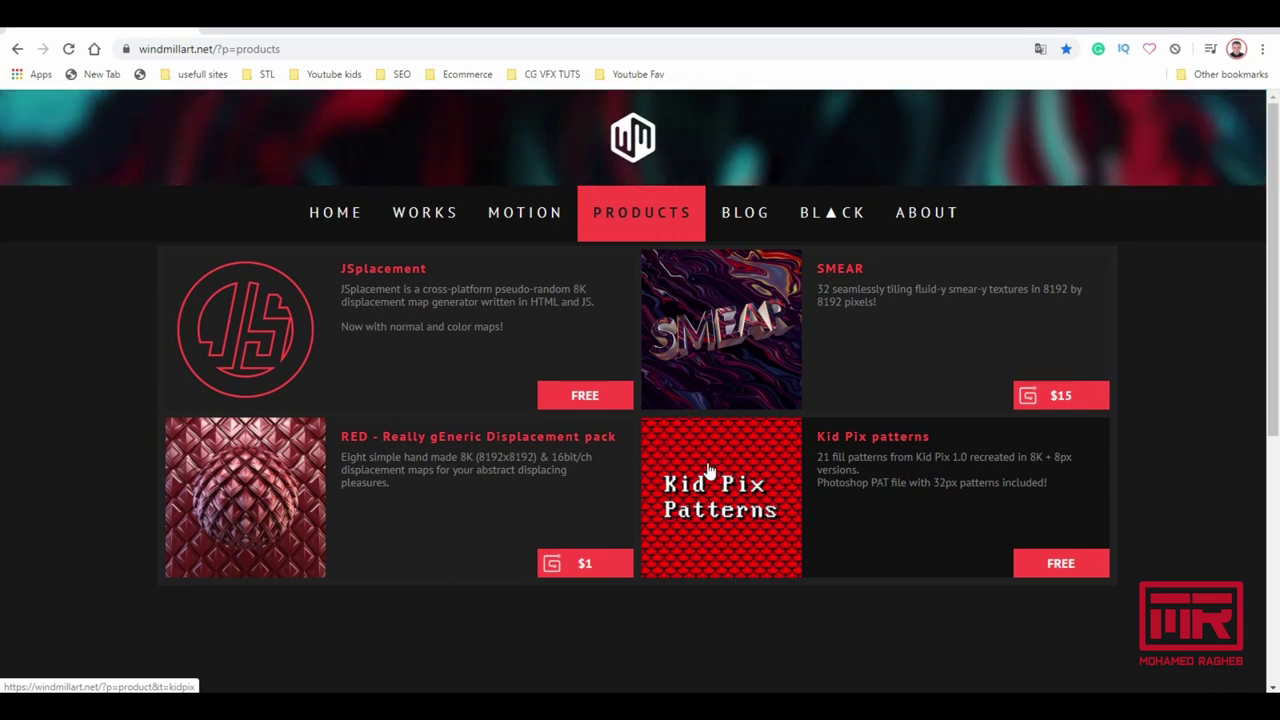
Open the JSplacement product page and read through its 1.3.0 downloads and tutorials.
left_click(426, 317)
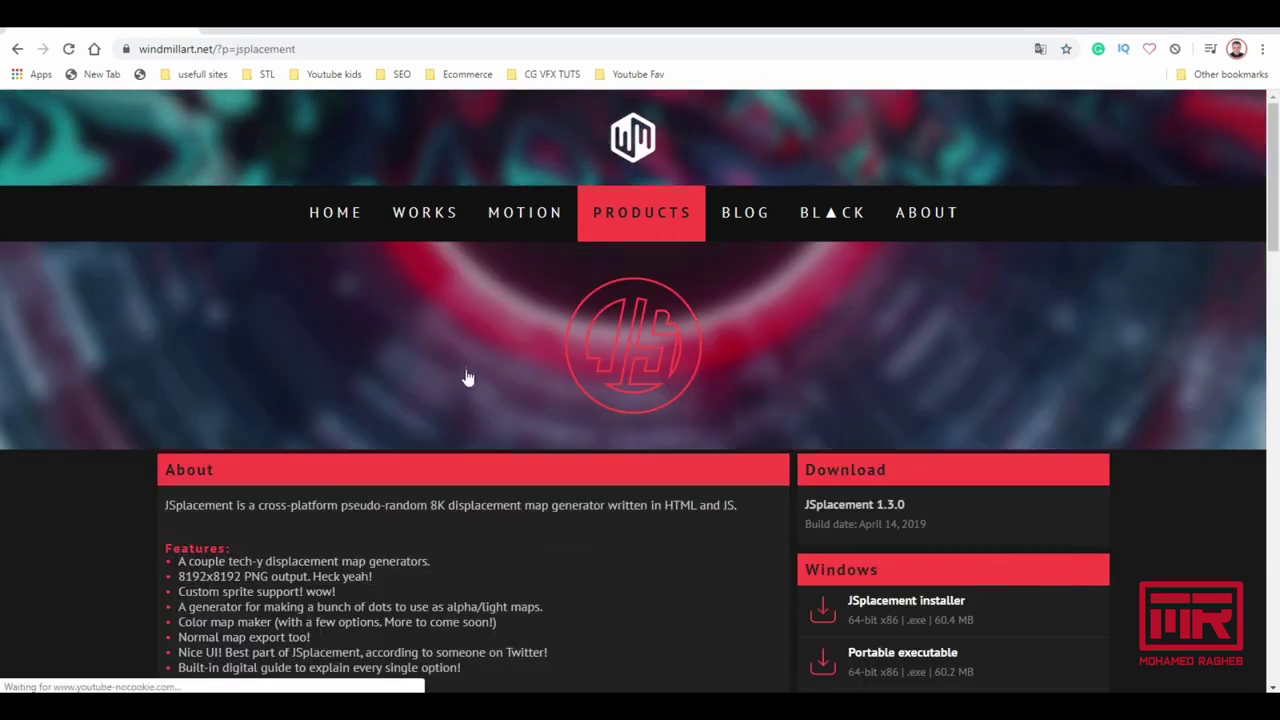
scroll(580, 421, "down", 2)
scroll(580, 421, "down", 1)
scroll(580, 421, "down", 1)
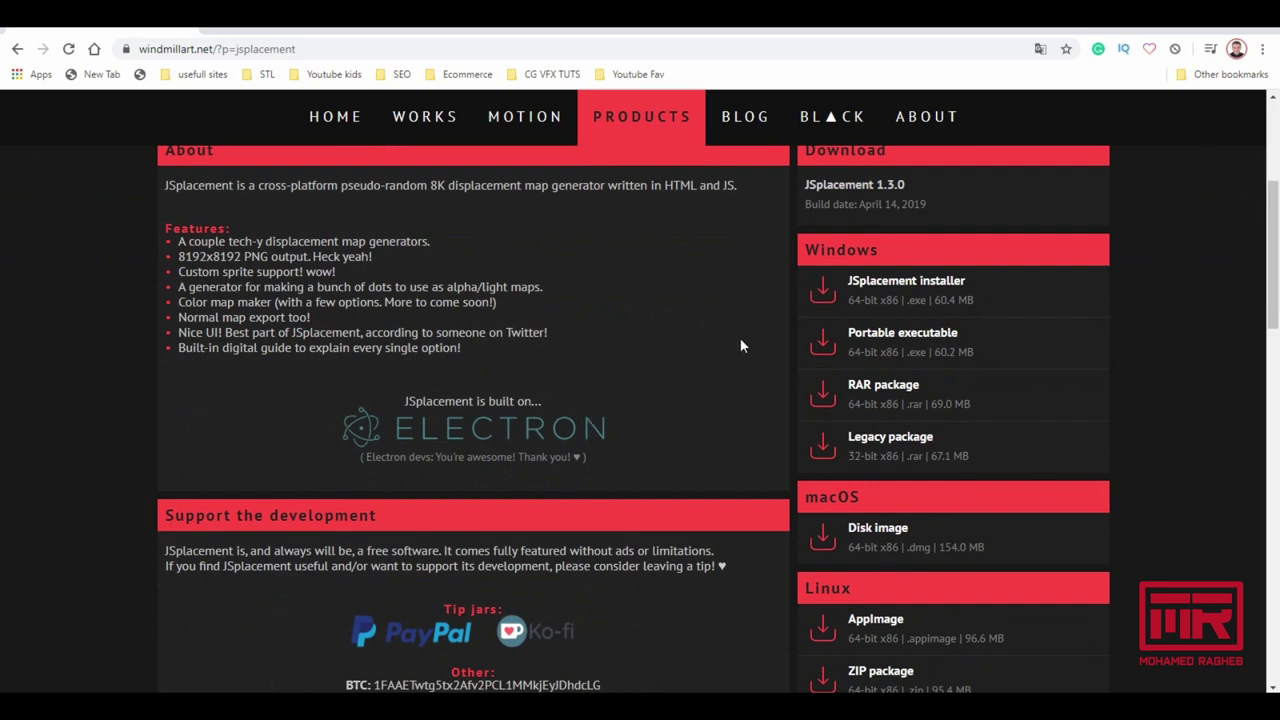
scroll(741, 346, "up", 1)
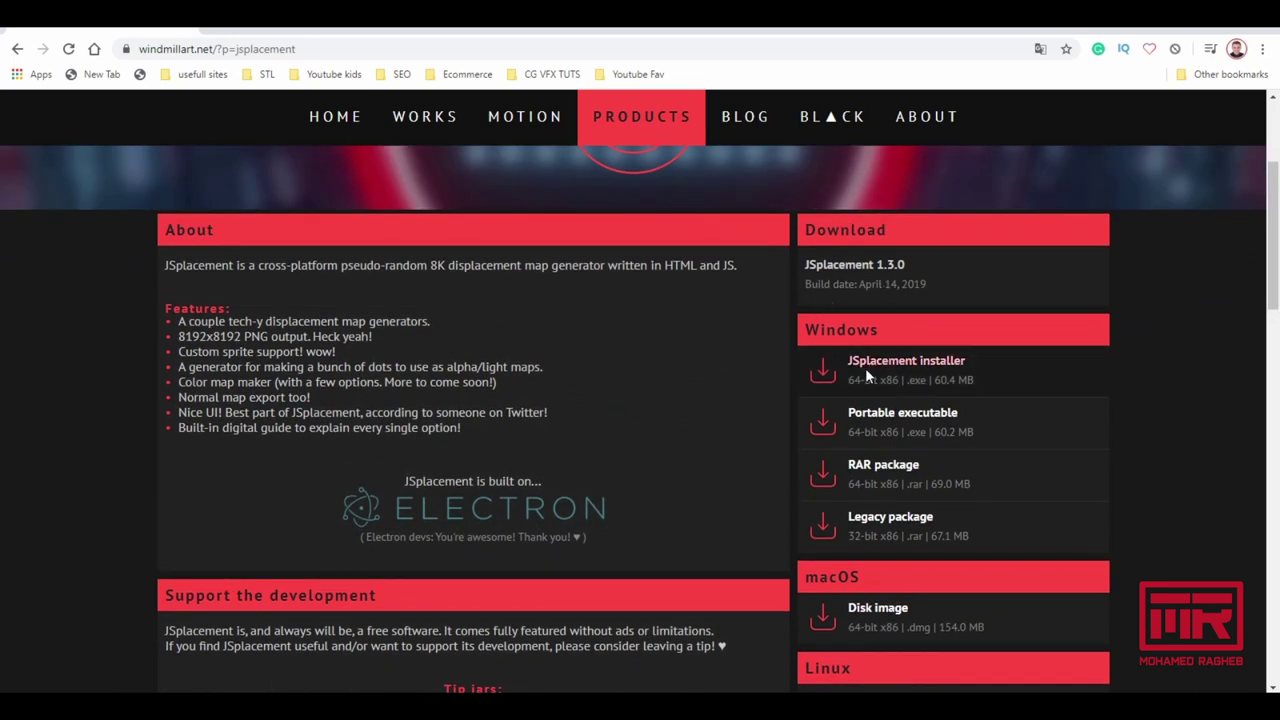
scroll(950, 408, "down", 4)
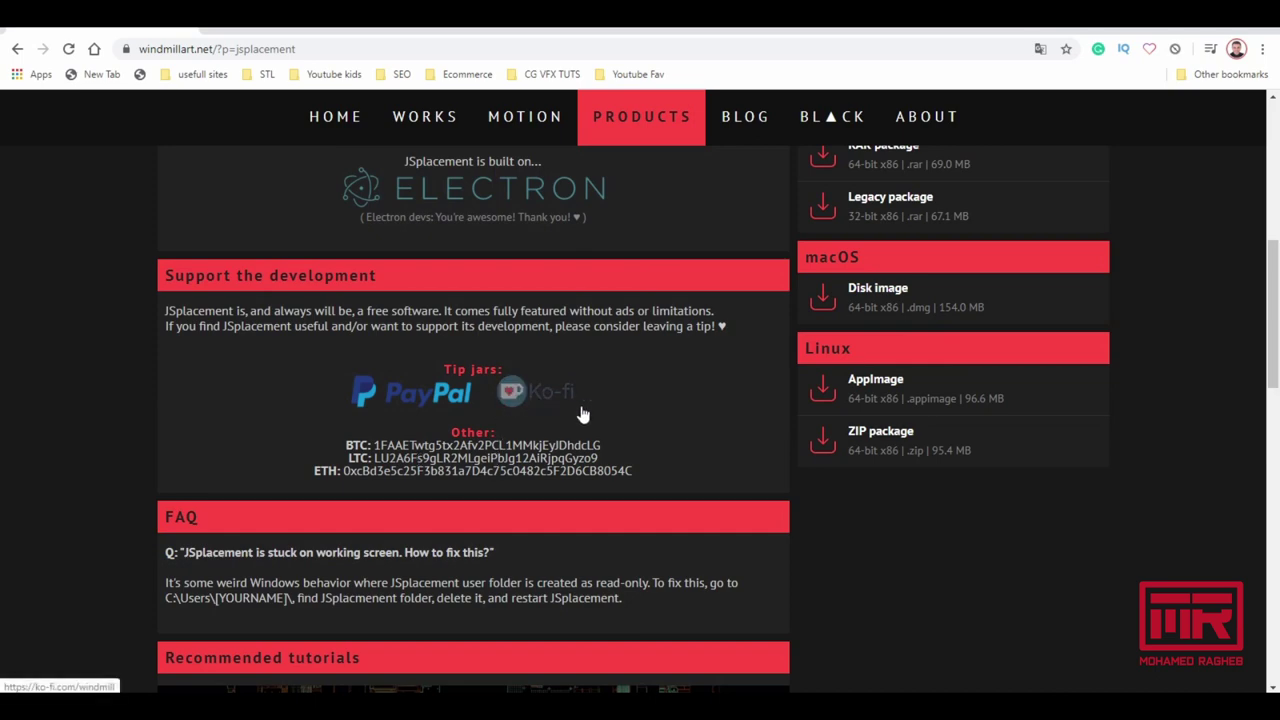
scroll(583, 413, "up", 3)
scroll(583, 413, "down", 4)
scroll(583, 413, "down", 3)
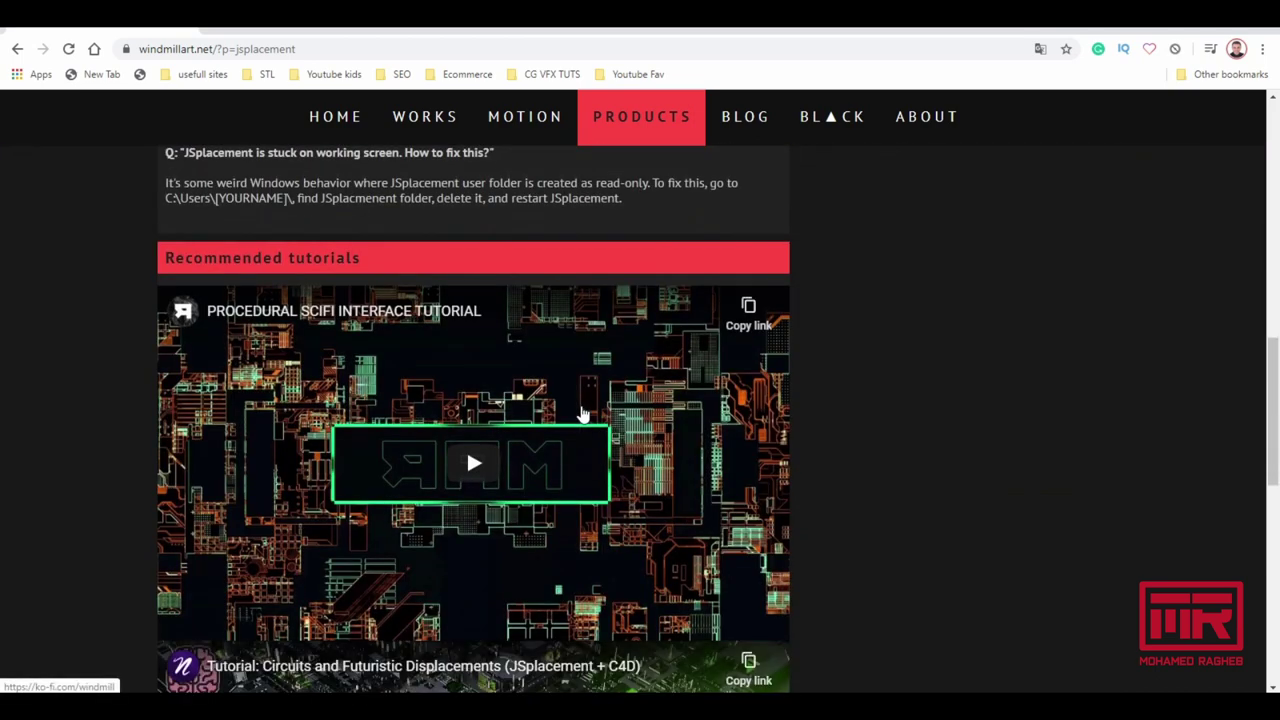
scroll(583, 413, "down", 2)
scroll(609, 409, "down", 2)
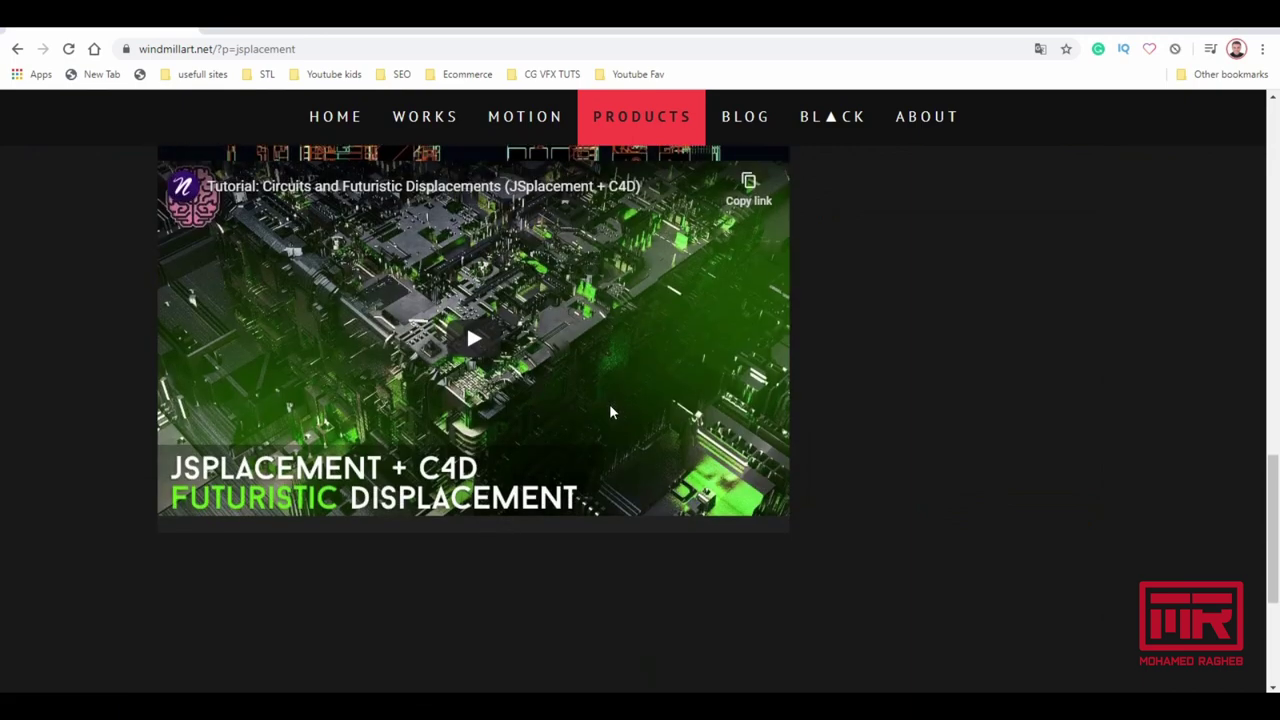
scroll(609, 404, "up", 1)
scroll(609, 404, "up", 8)
scroll(609, 404, "up", 8)
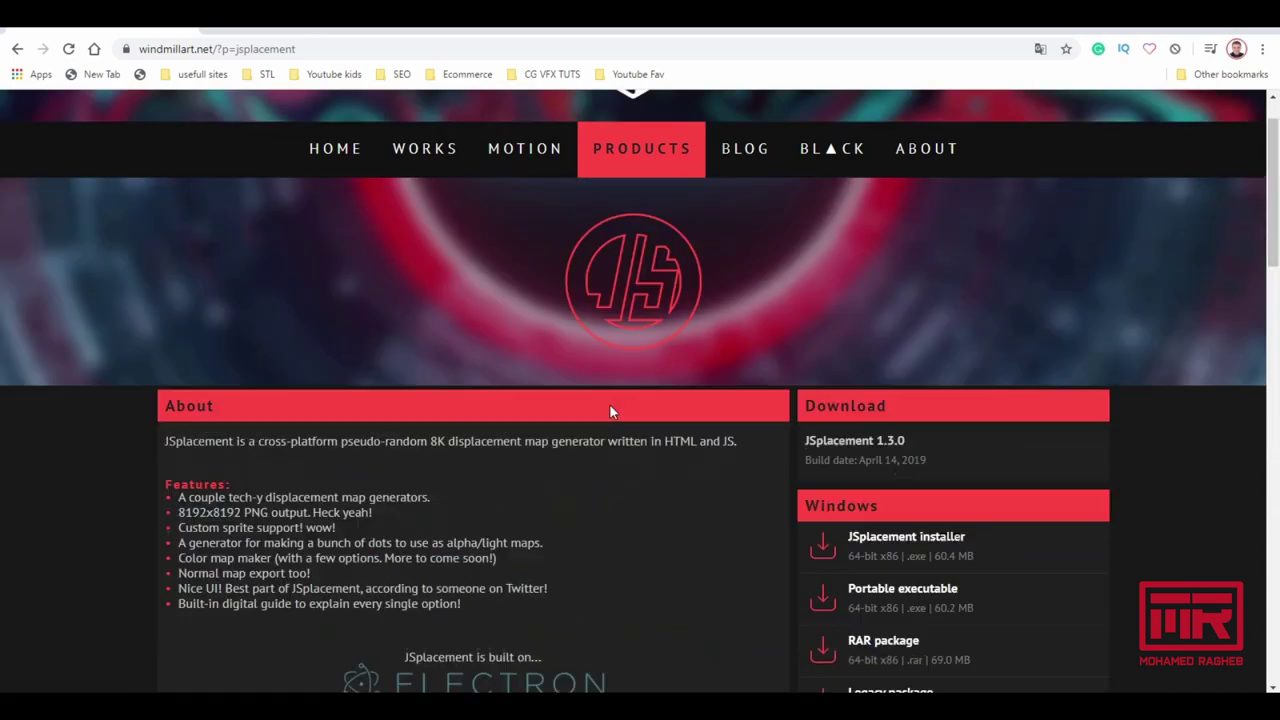
scroll(609, 403, "up", 1)
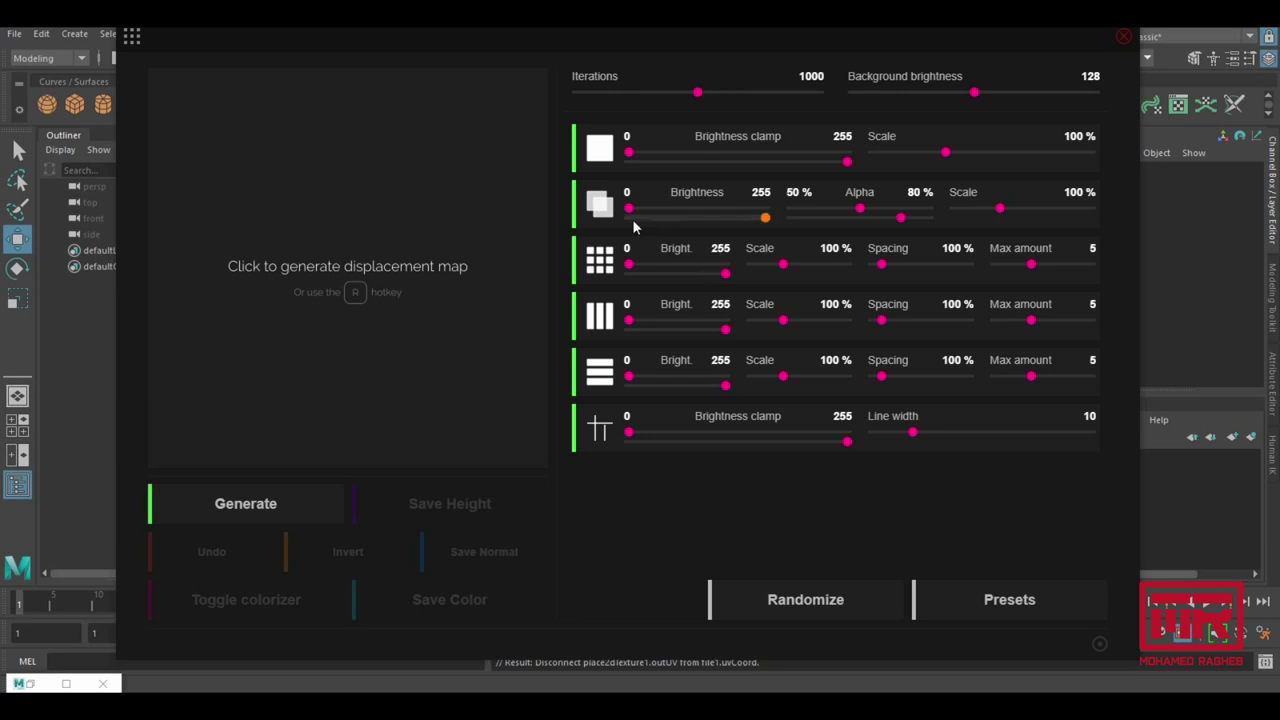
Switch the generator to JSplacement: Classic and generate a displacement map.
left_click_drag(332, 49, 335, 39)
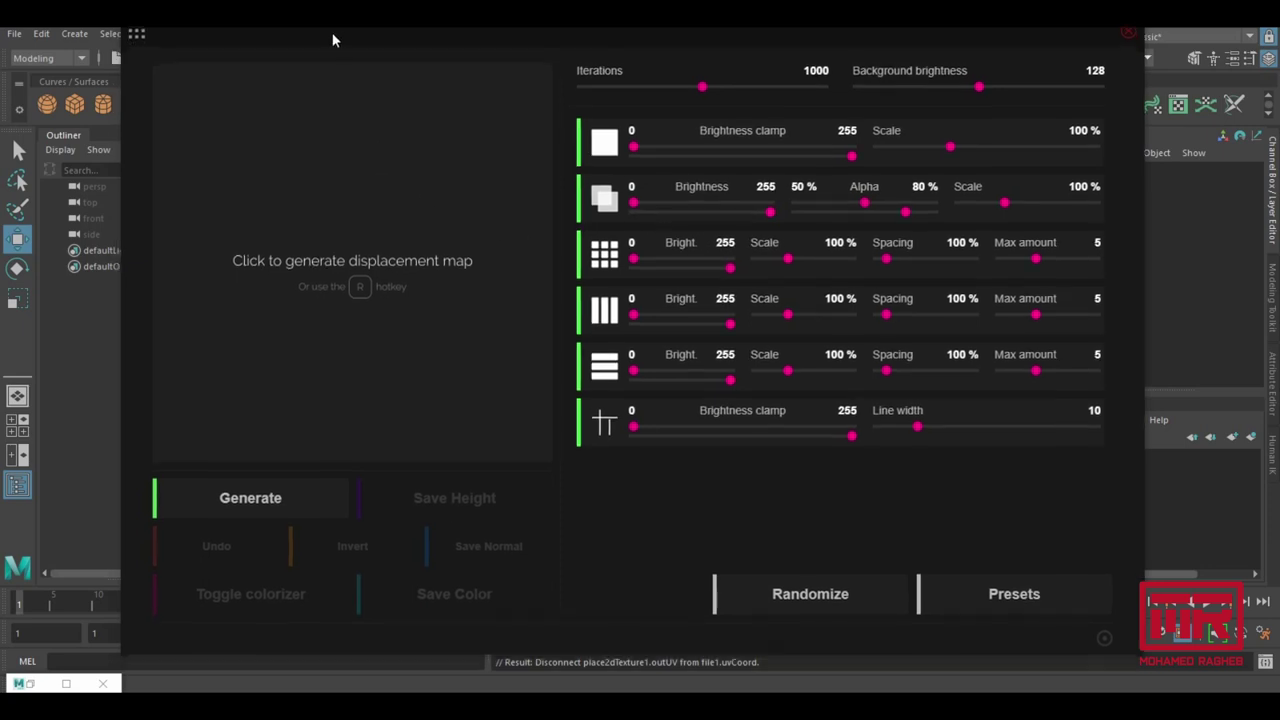
left_click(138, 38)
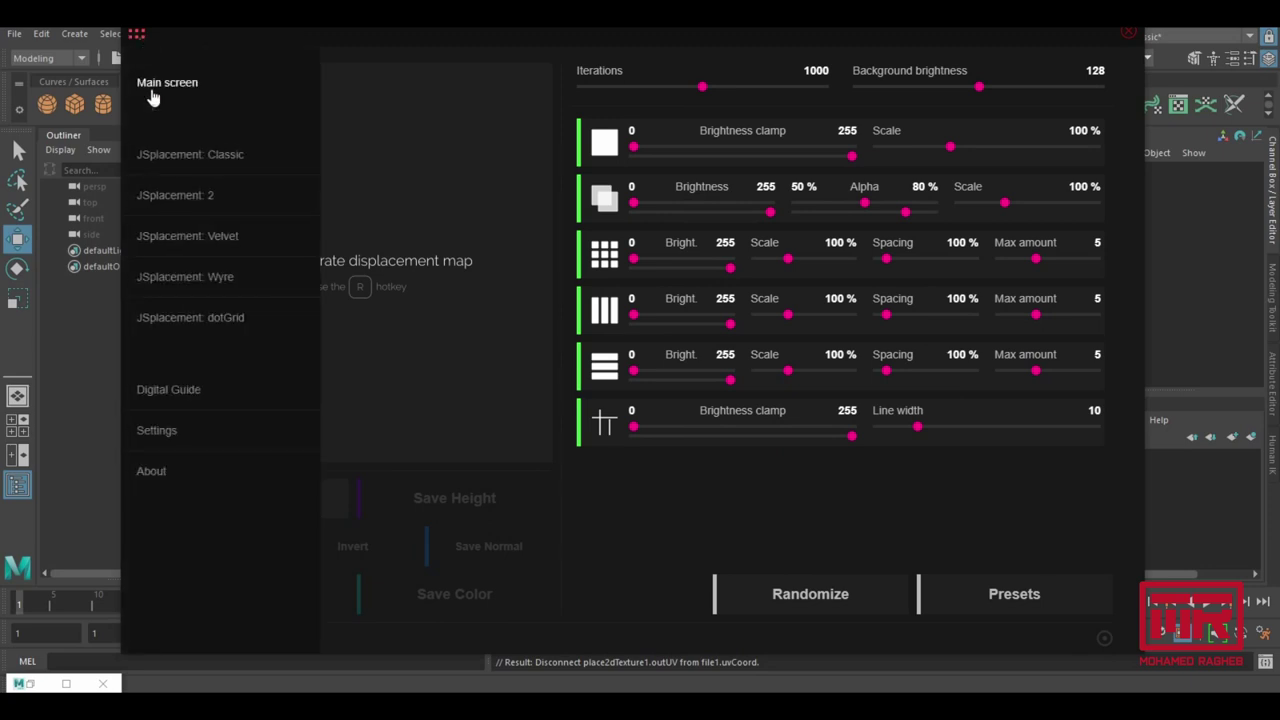
left_click(211, 165)
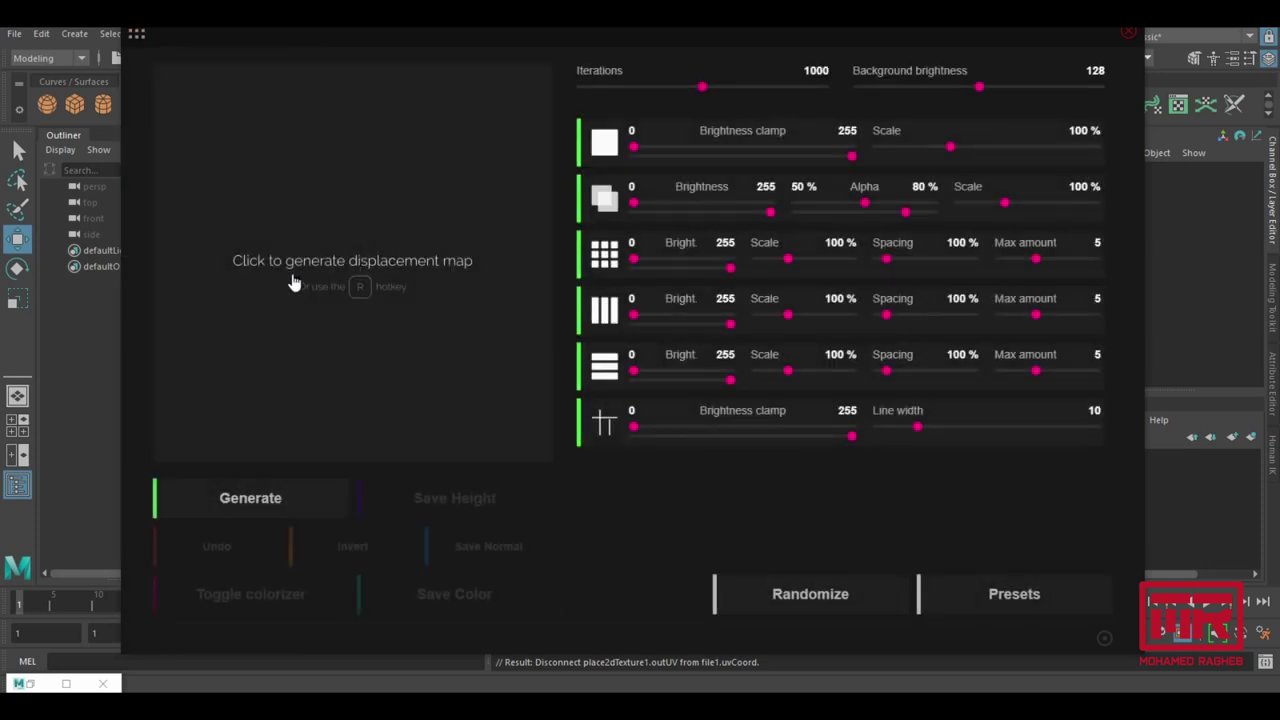
left_click(368, 285)
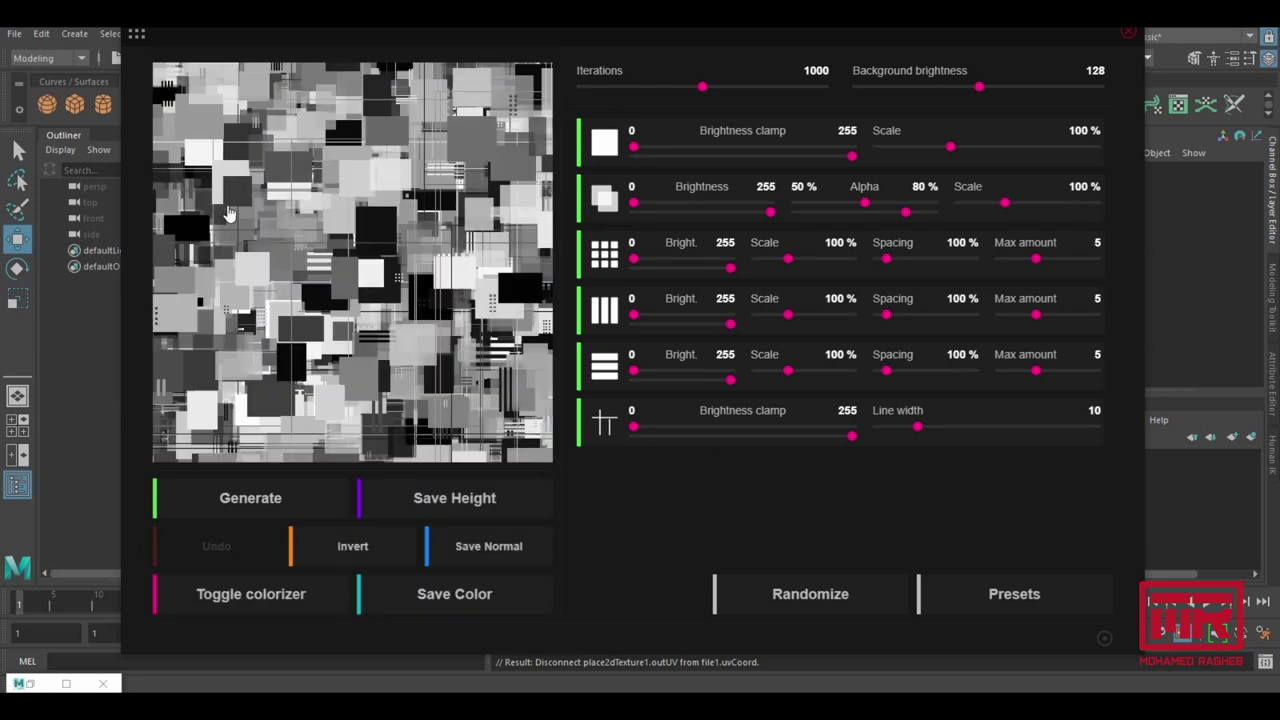
Set the first layer's brightness clamp minimum to 123 and its scale to 108%.
left_click_drag(633, 147, 663, 151)
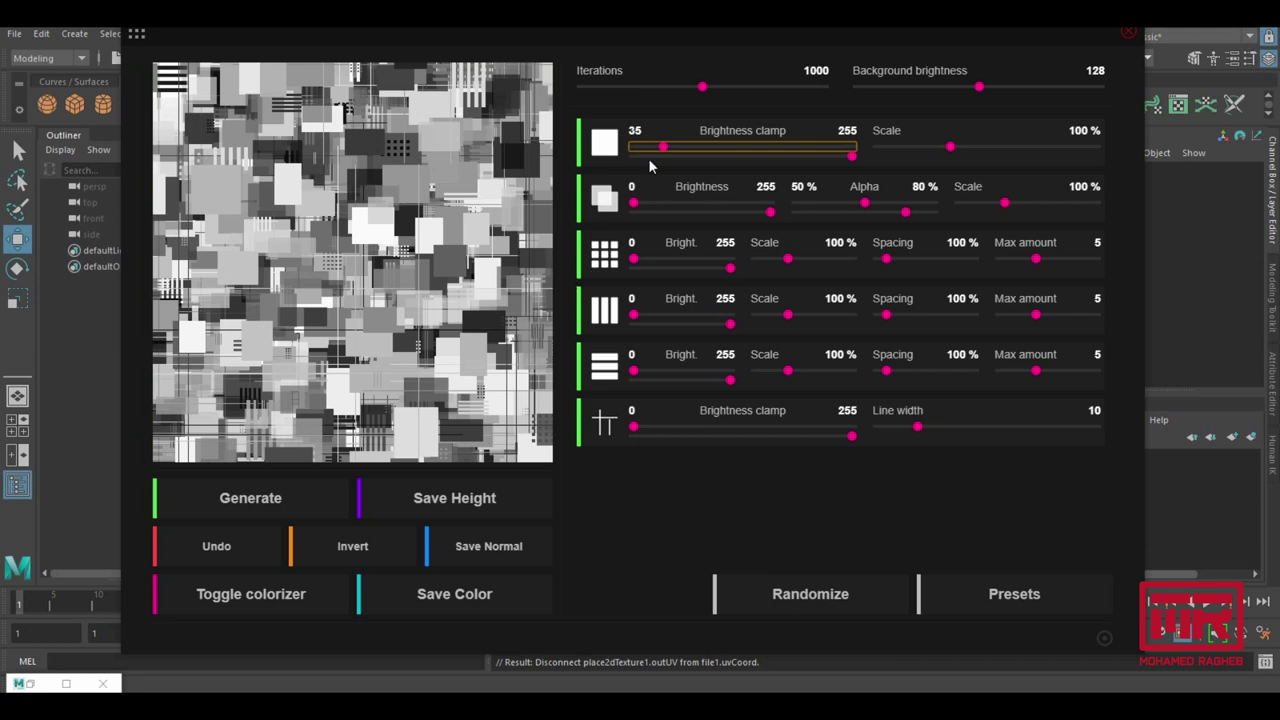
left_click_drag(664, 149, 682, 149)
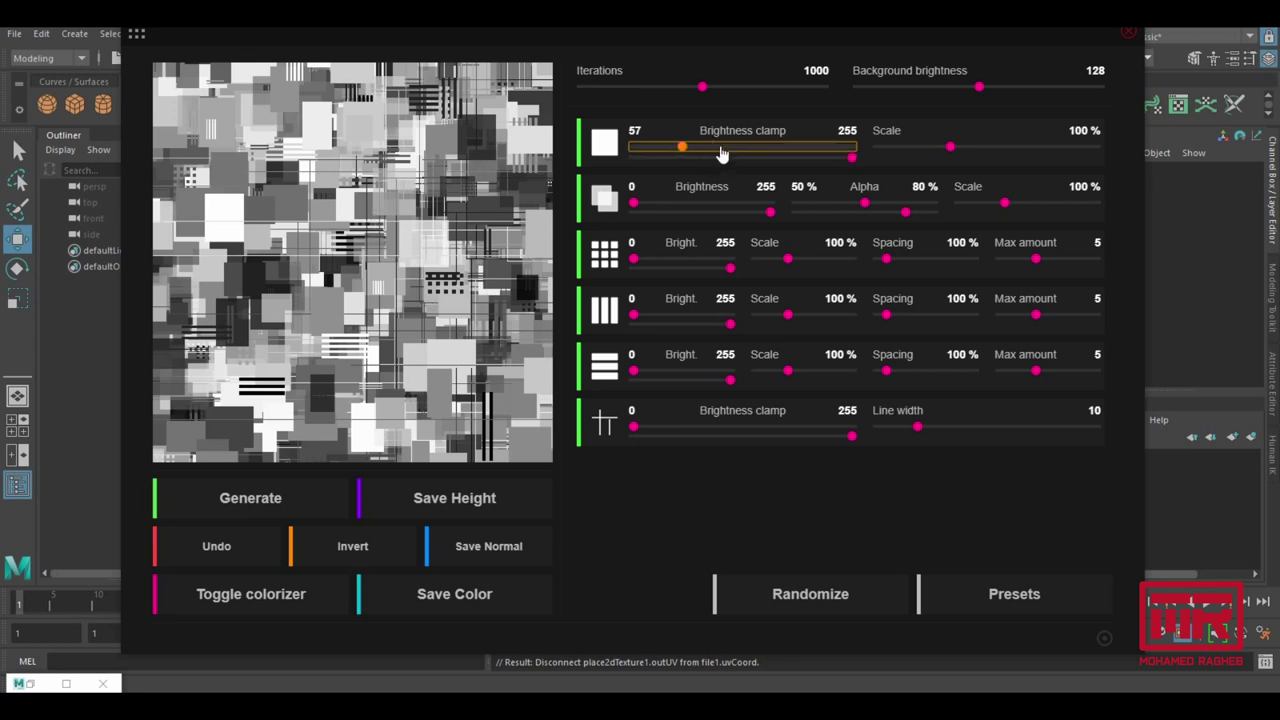
left_click_drag(716, 148, 725, 150)
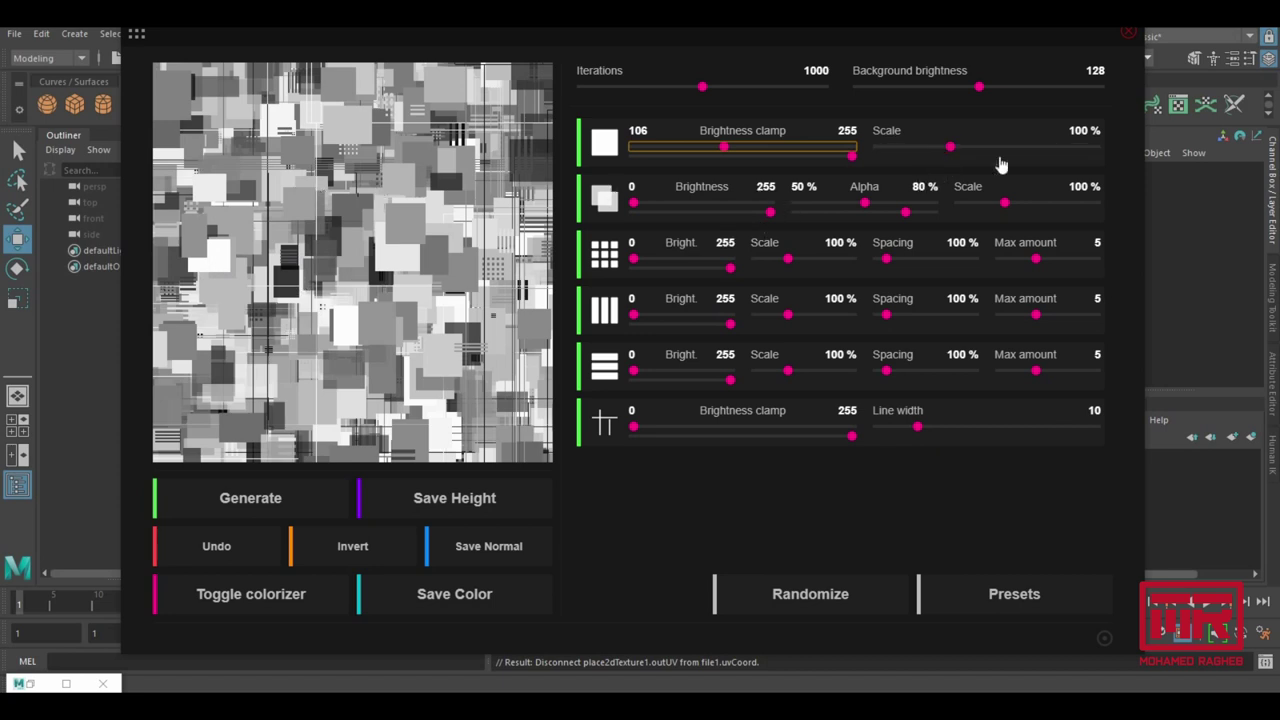
left_click(757, 150)
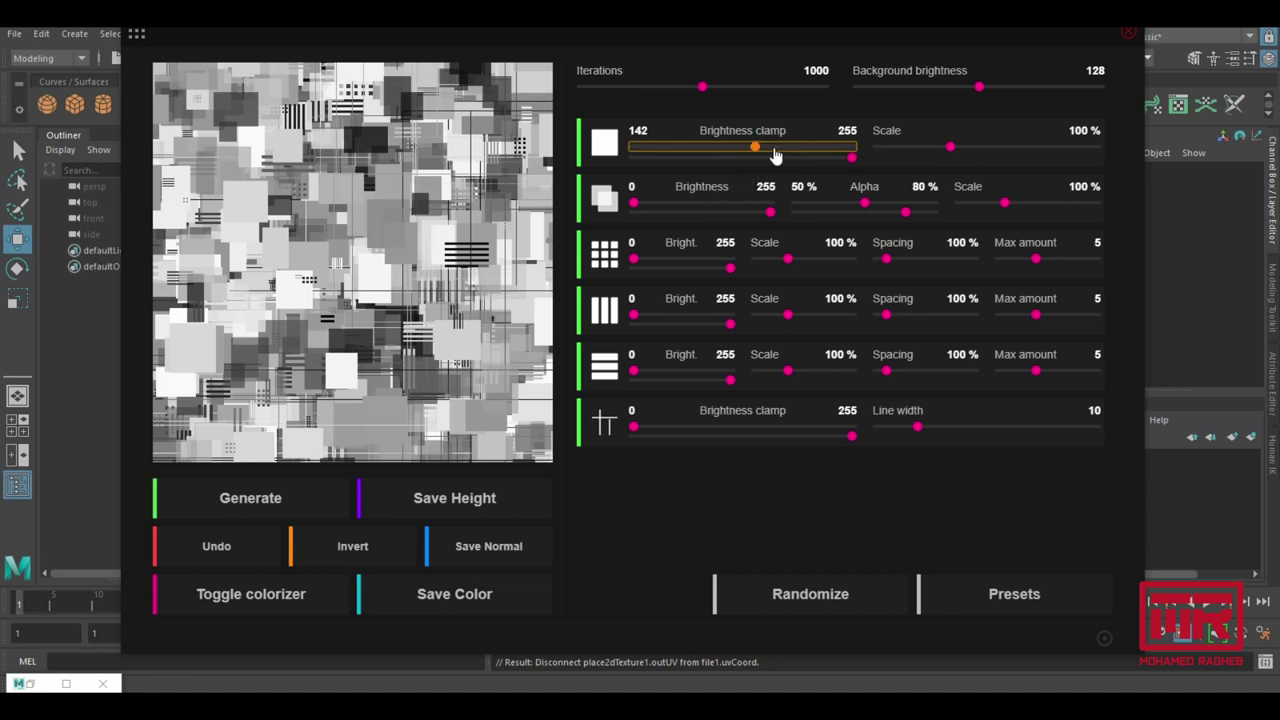
left_click_drag(757, 148, 738, 148)
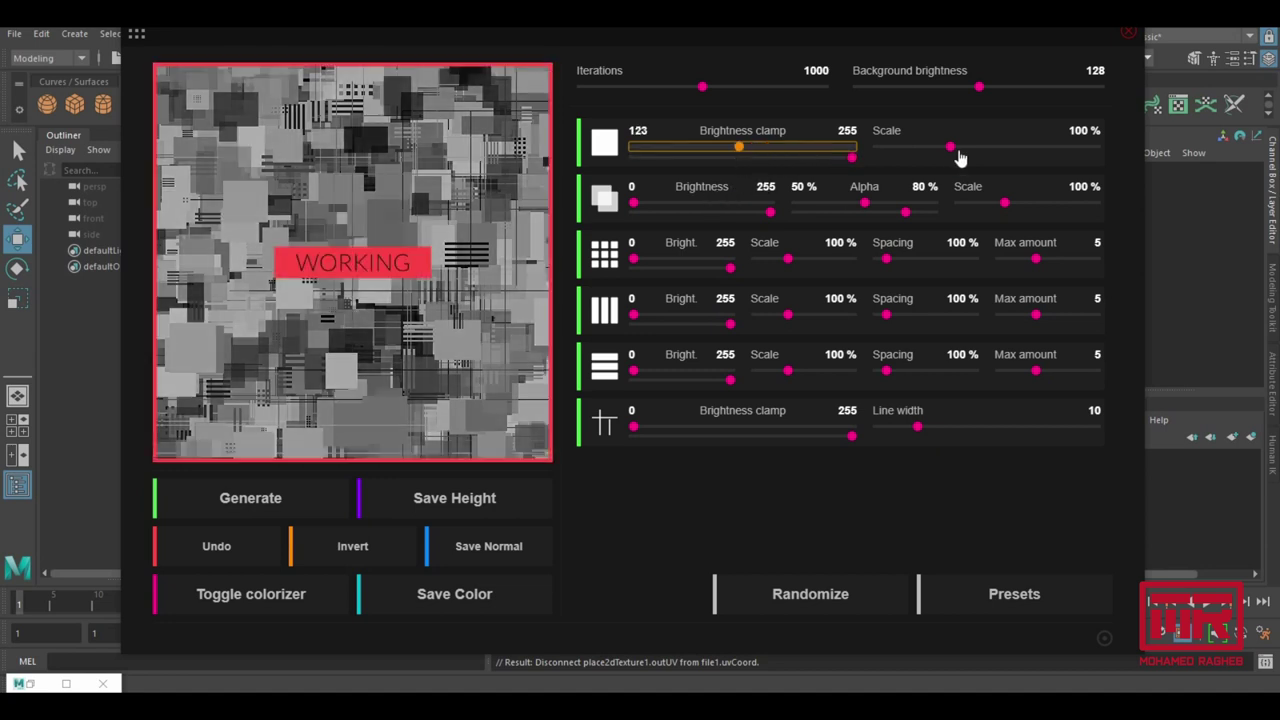
left_click_drag(951, 148, 962, 148)
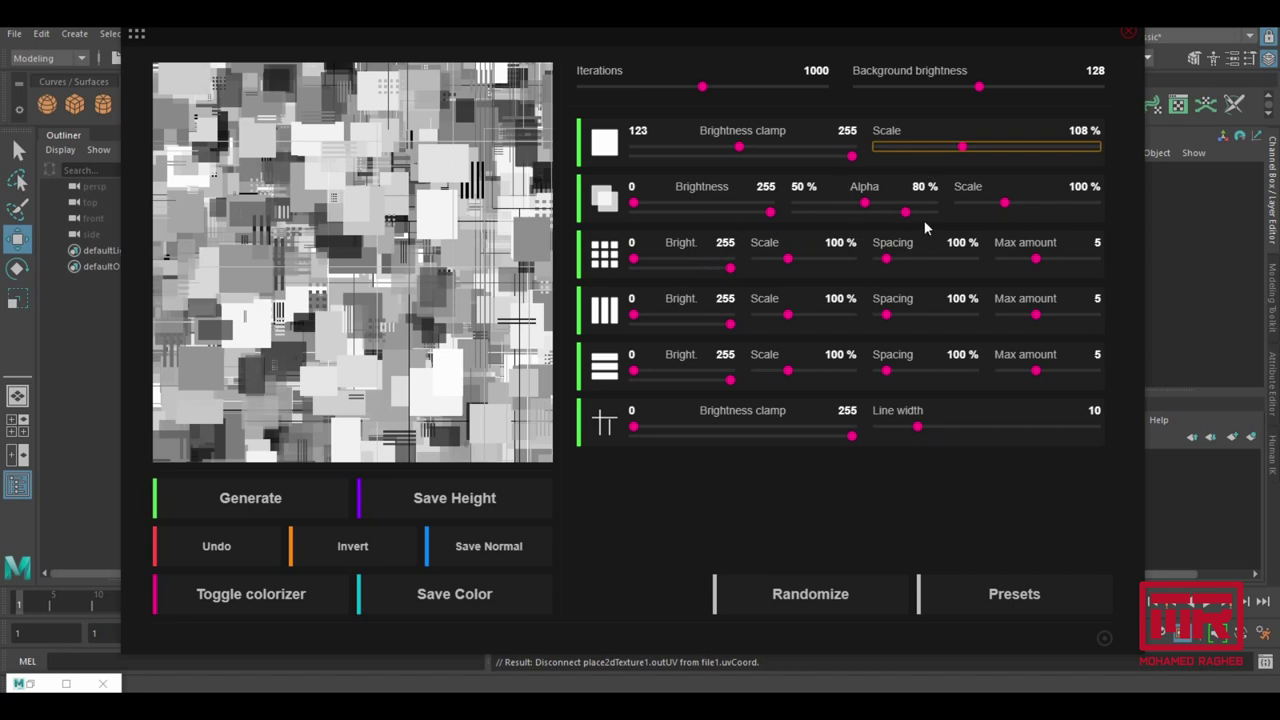
left_click(136, 33)
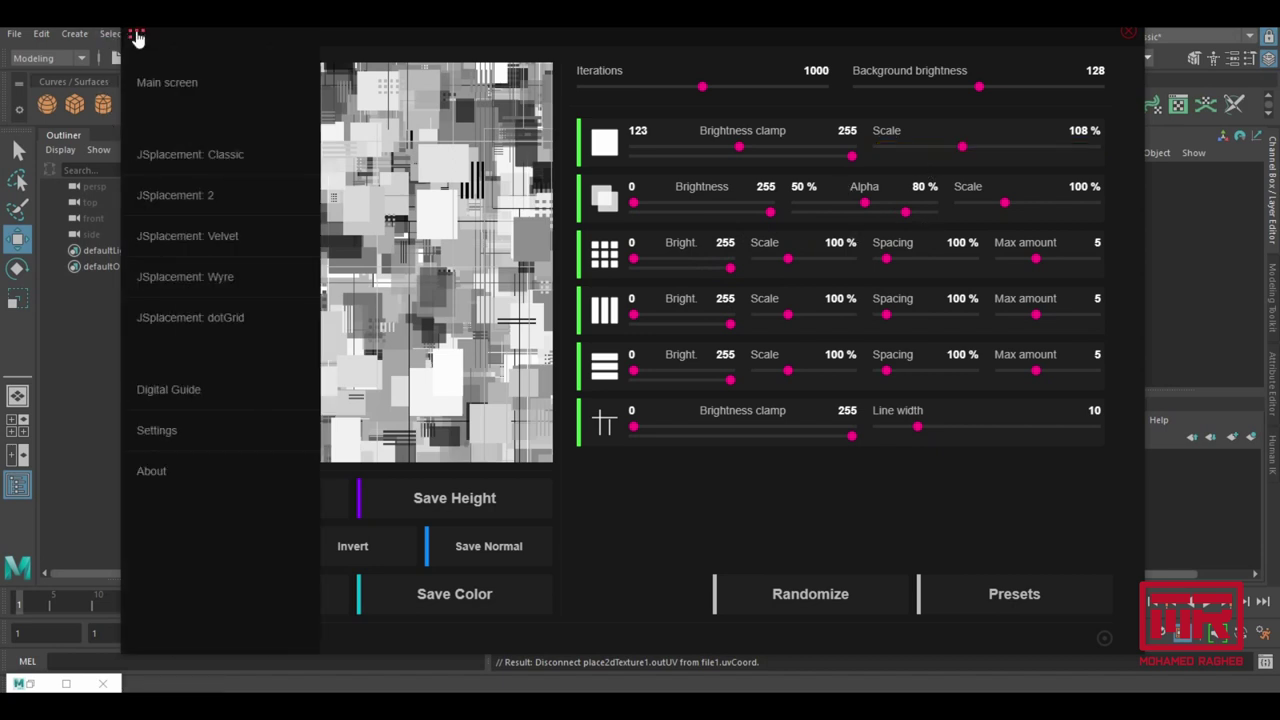
Generate a JSplacement 2 map, trying the Crap Pack then BIG:DATA sprite sets.
left_click(228, 197)
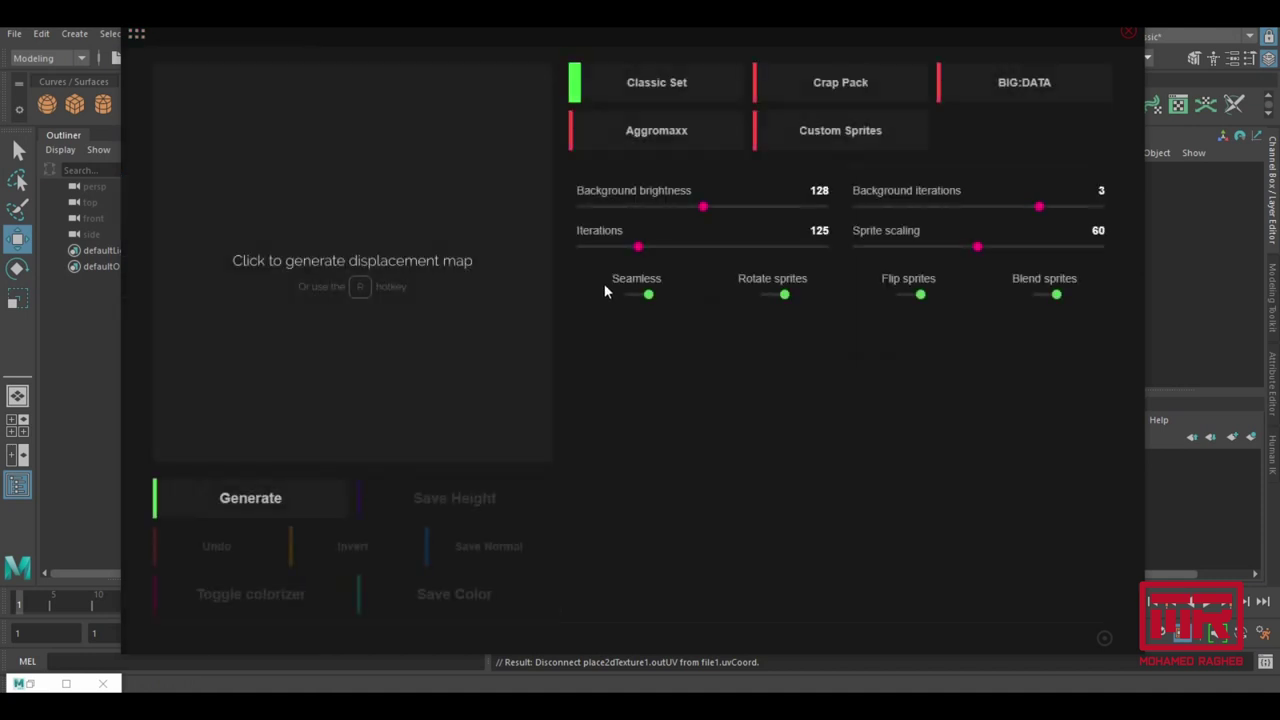
left_click(379, 290)
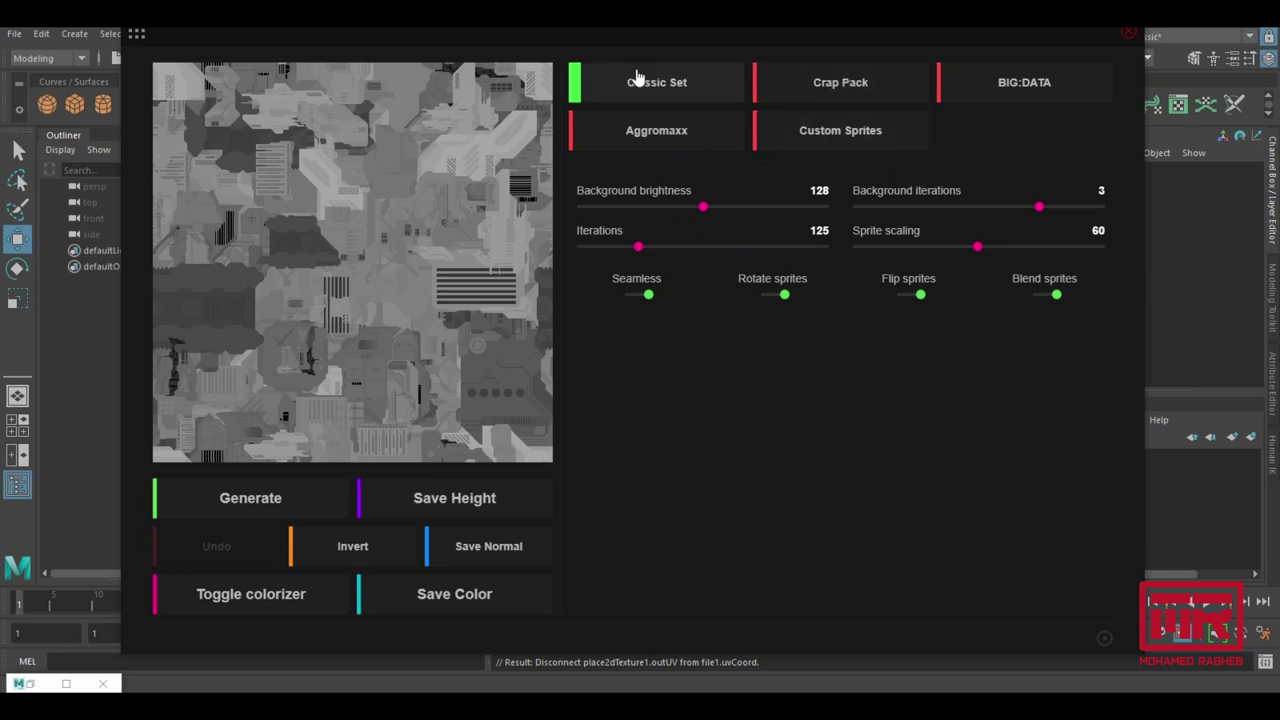
left_click(811, 90)
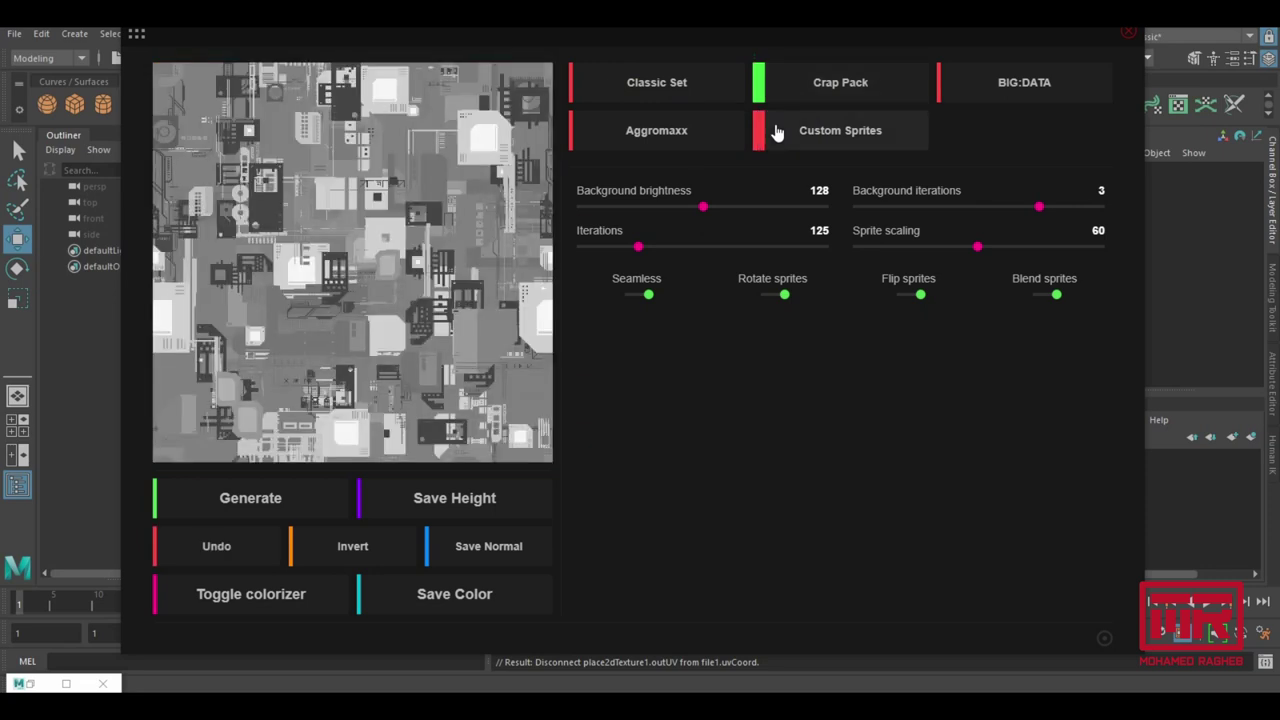
left_click(1043, 99)
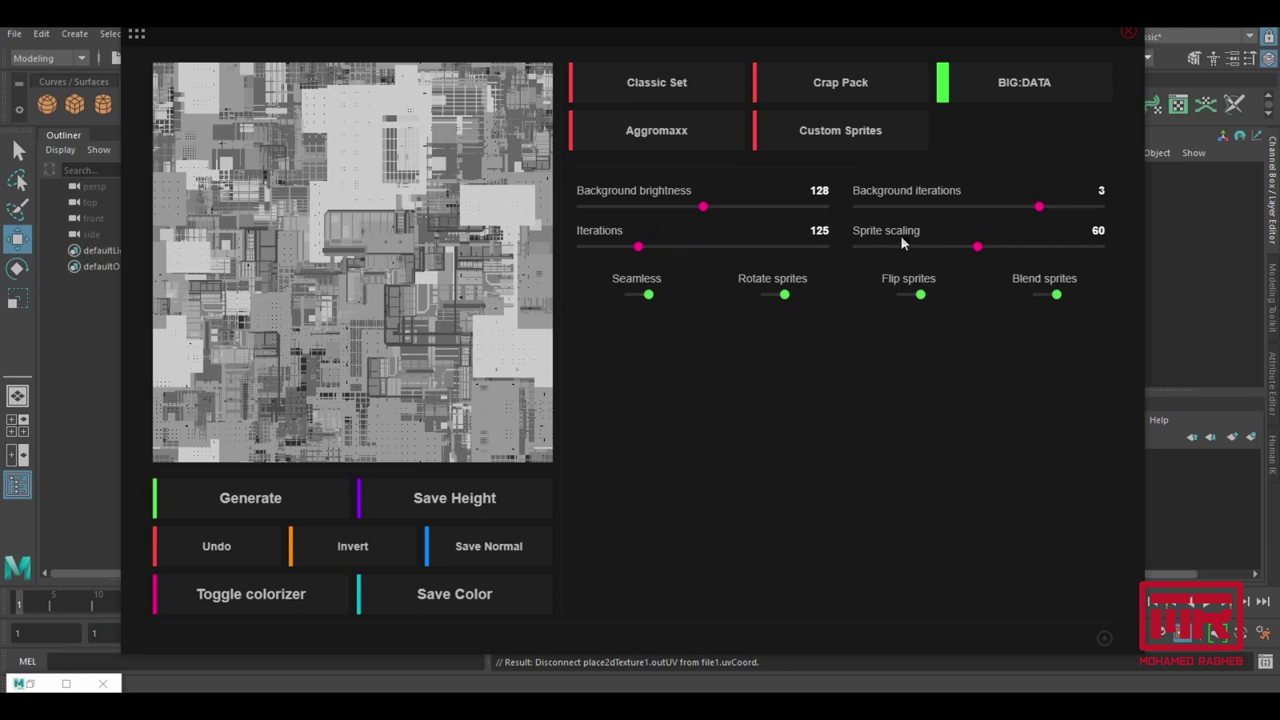
Try the Classic and Velvet modes, then regenerate in JSplacement 2 with BIG:DATA sprites.
left_click(136, 36)
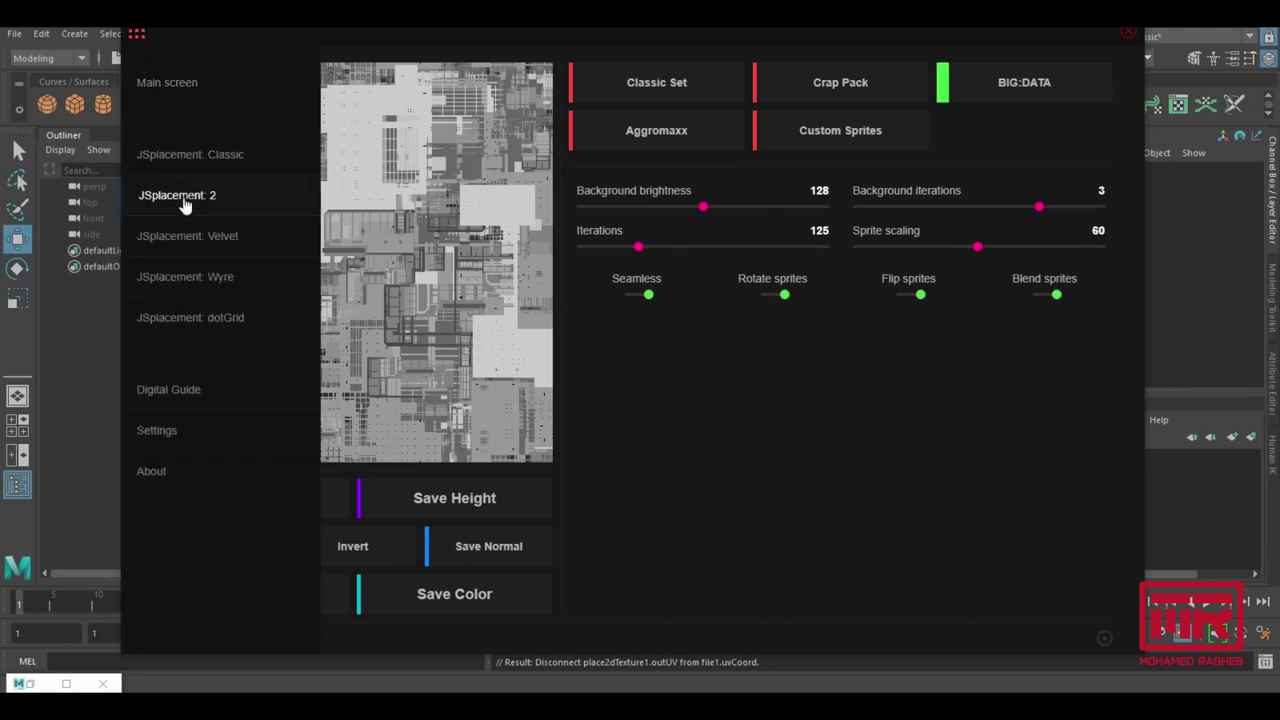
left_click(231, 255)
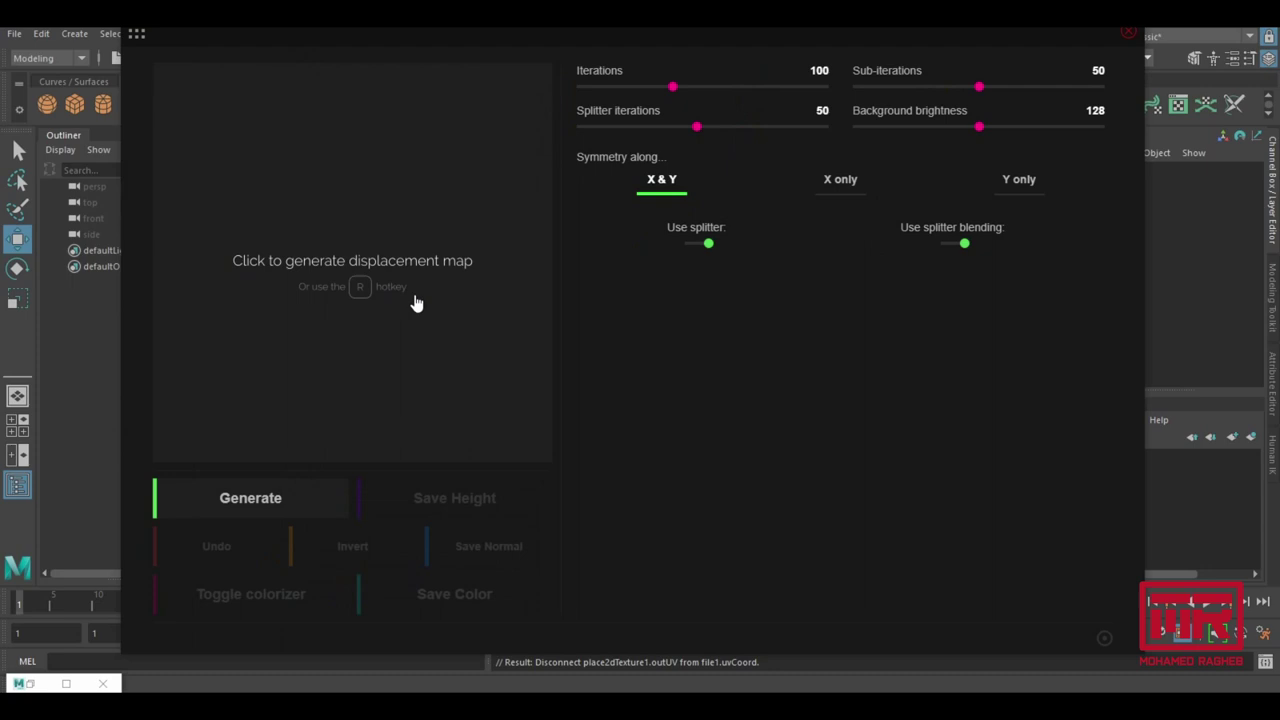
left_click(365, 300)
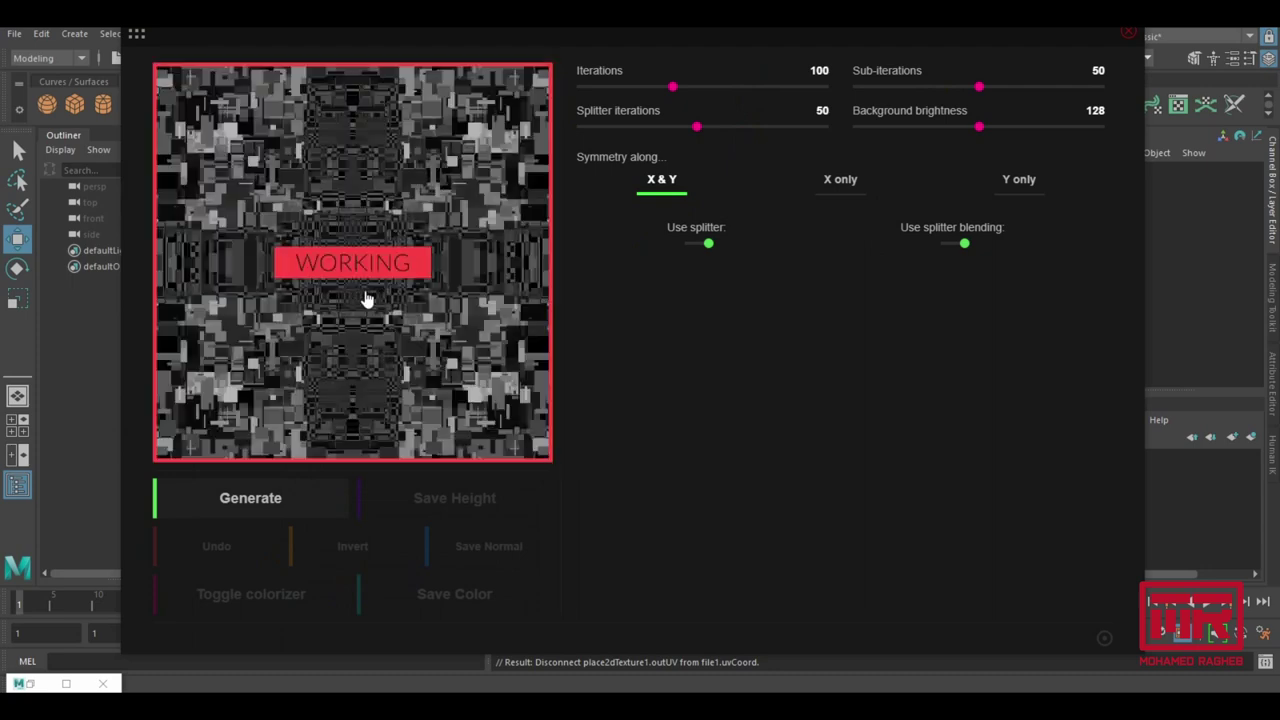
left_click(136, 33)
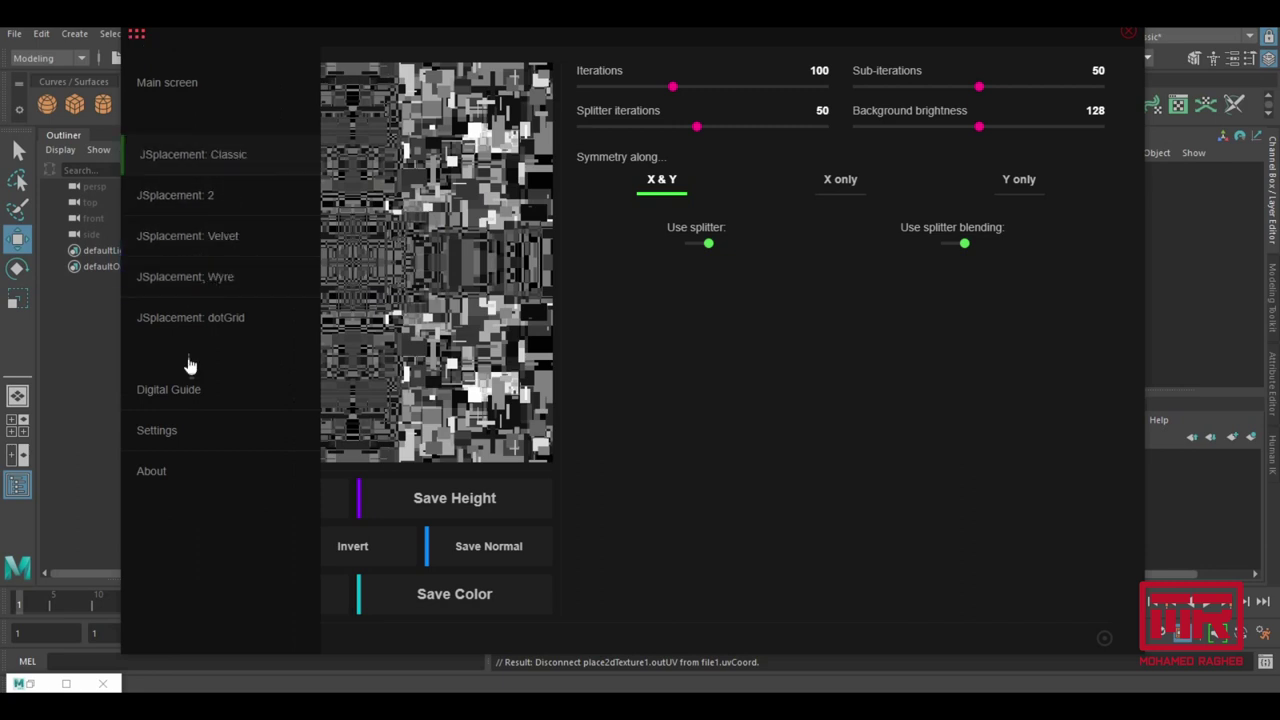
left_click(205, 236)
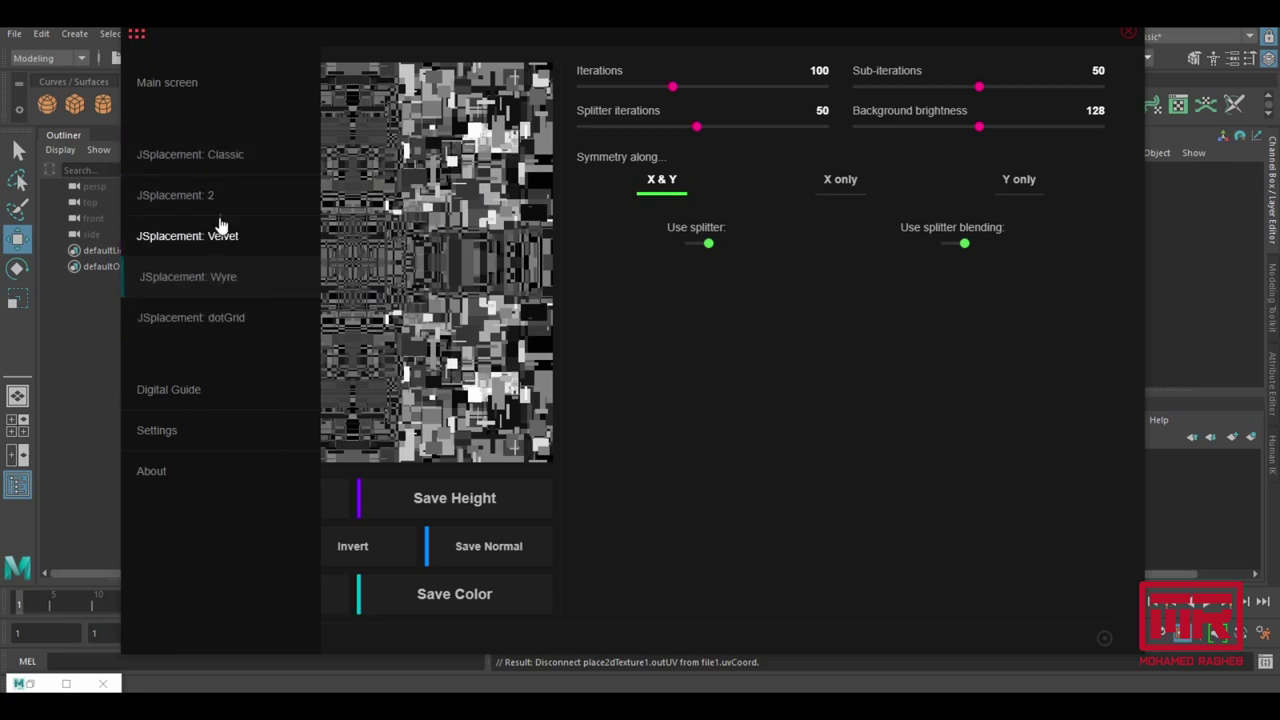
left_click(212, 197)
left_click(345, 285)
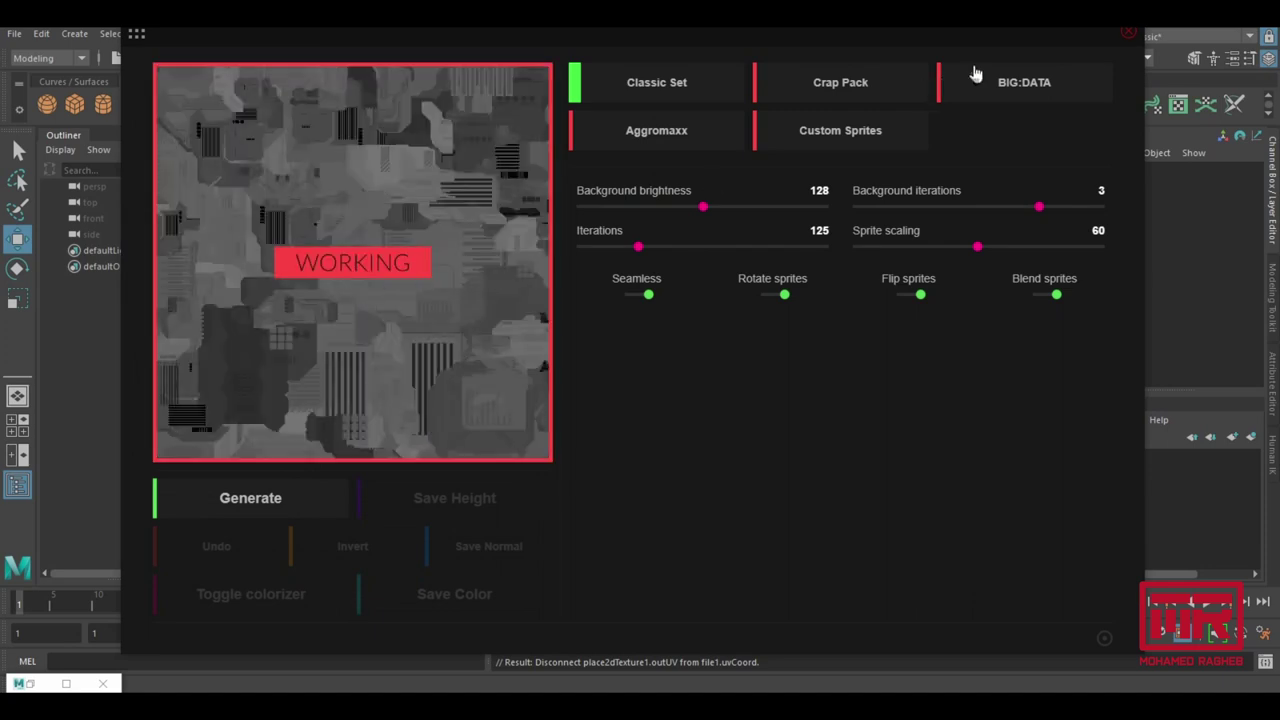
left_click(1002, 86)
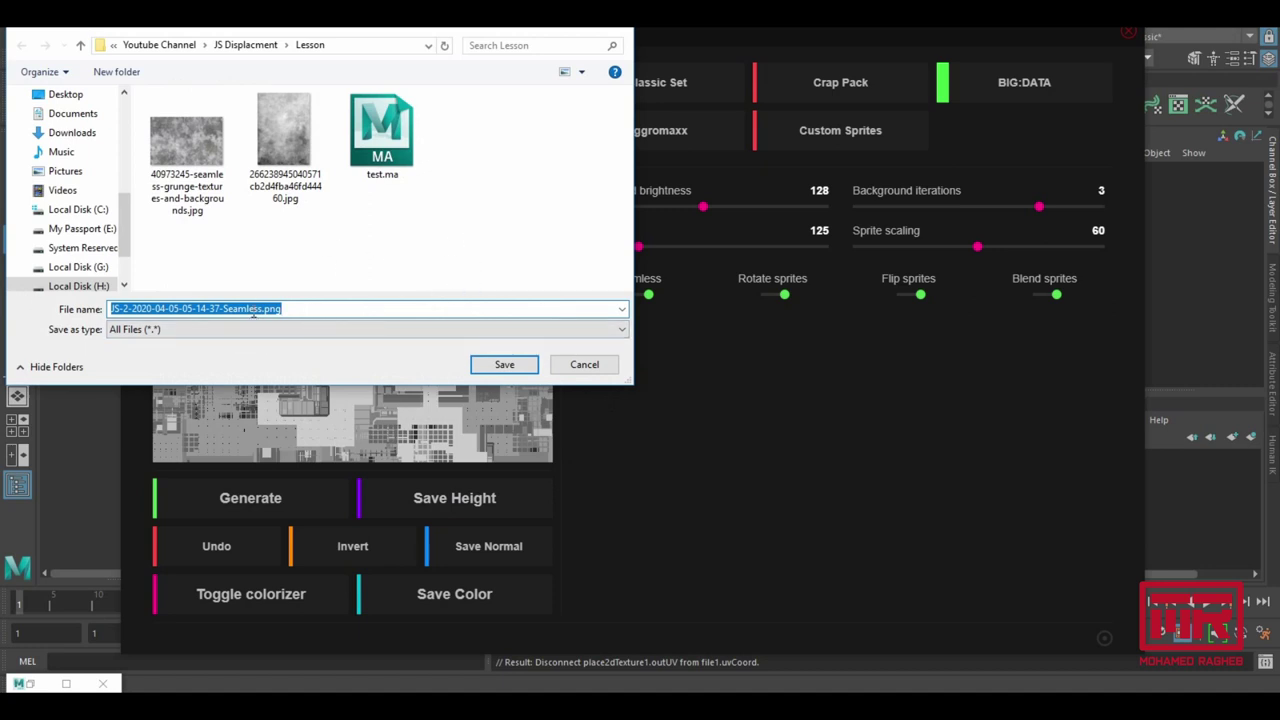
Save the height map into the Lesson folder as JSSeamless.png, without the date stamp.
left_click(298, 309)
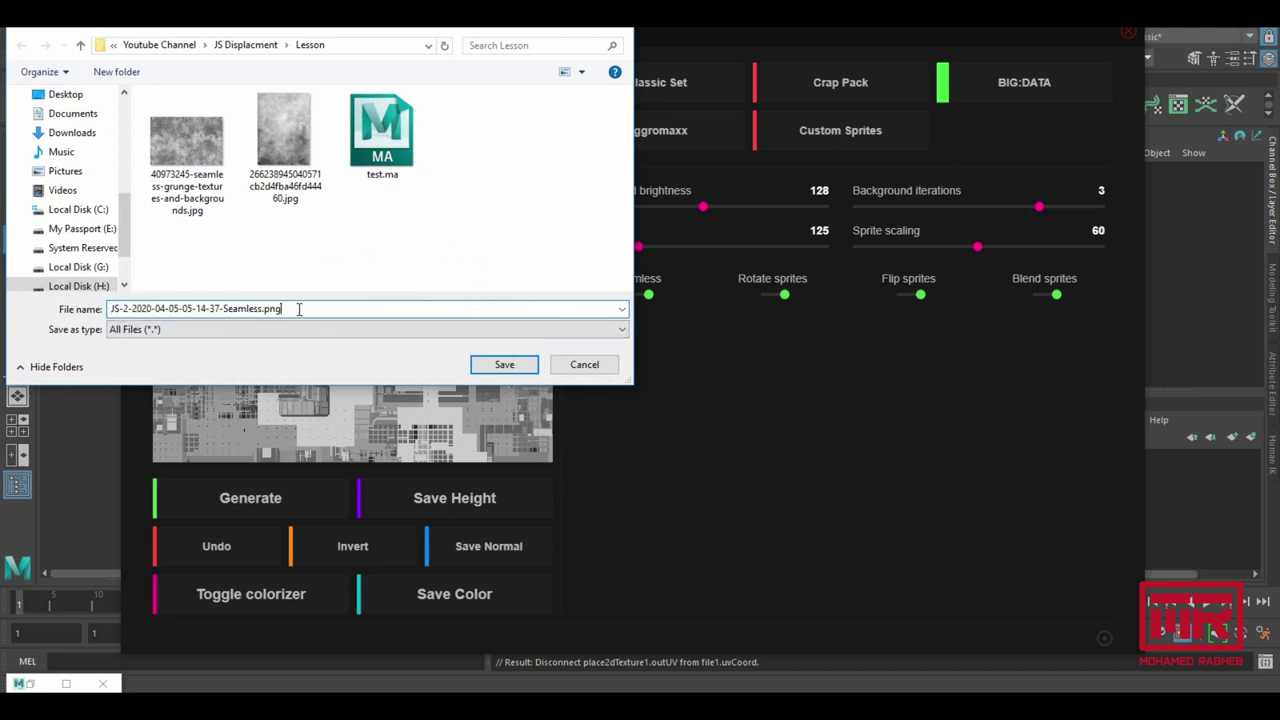
left_click_drag(225, 309, 121, 309)
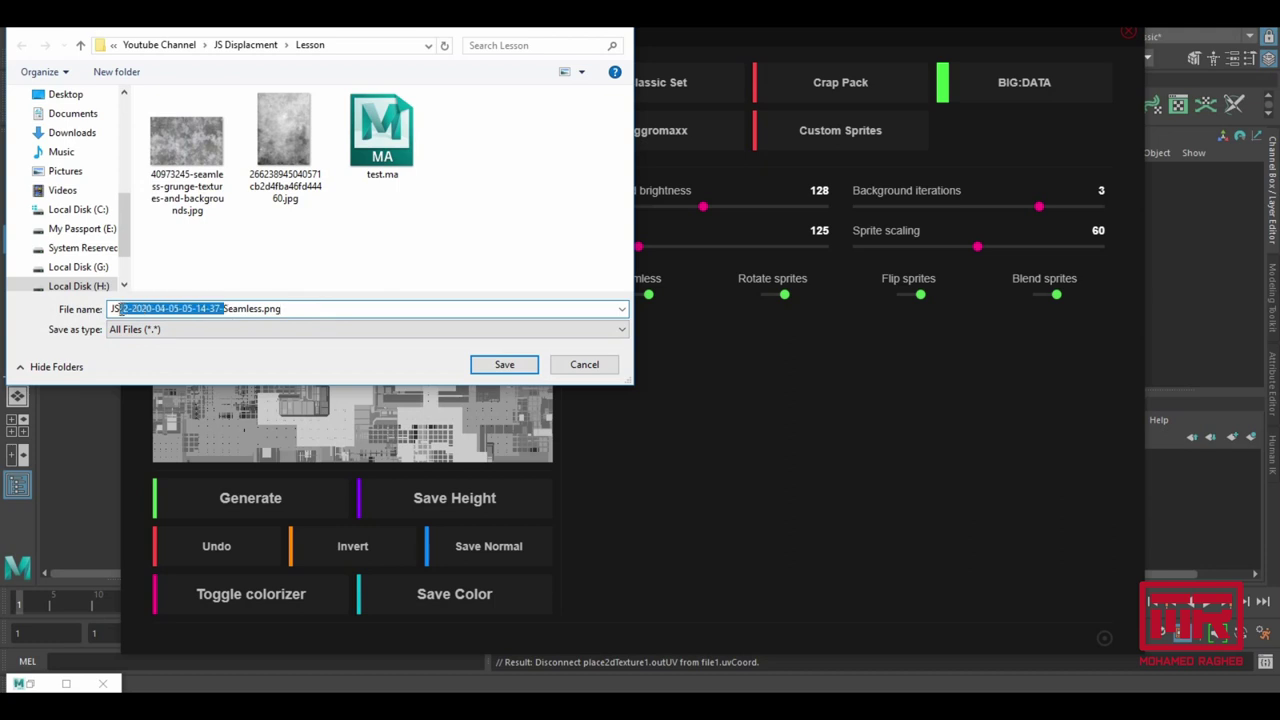
key("BackSpace")
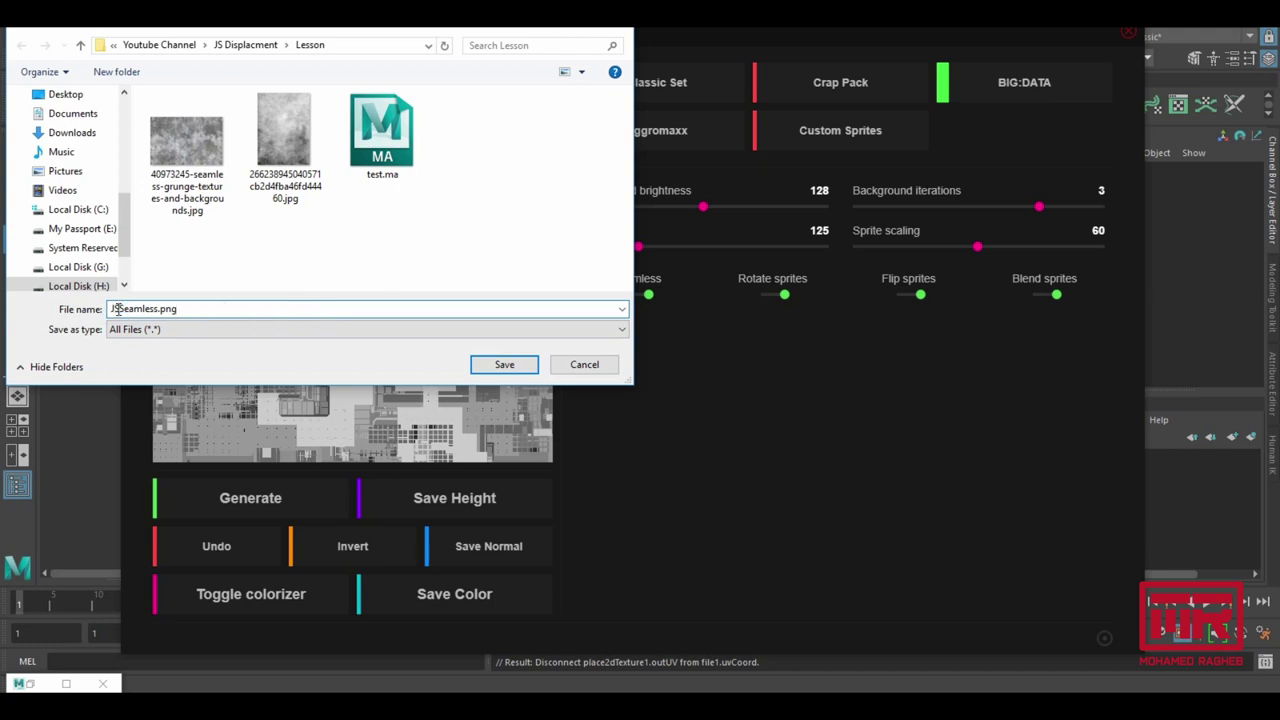
key("Return")
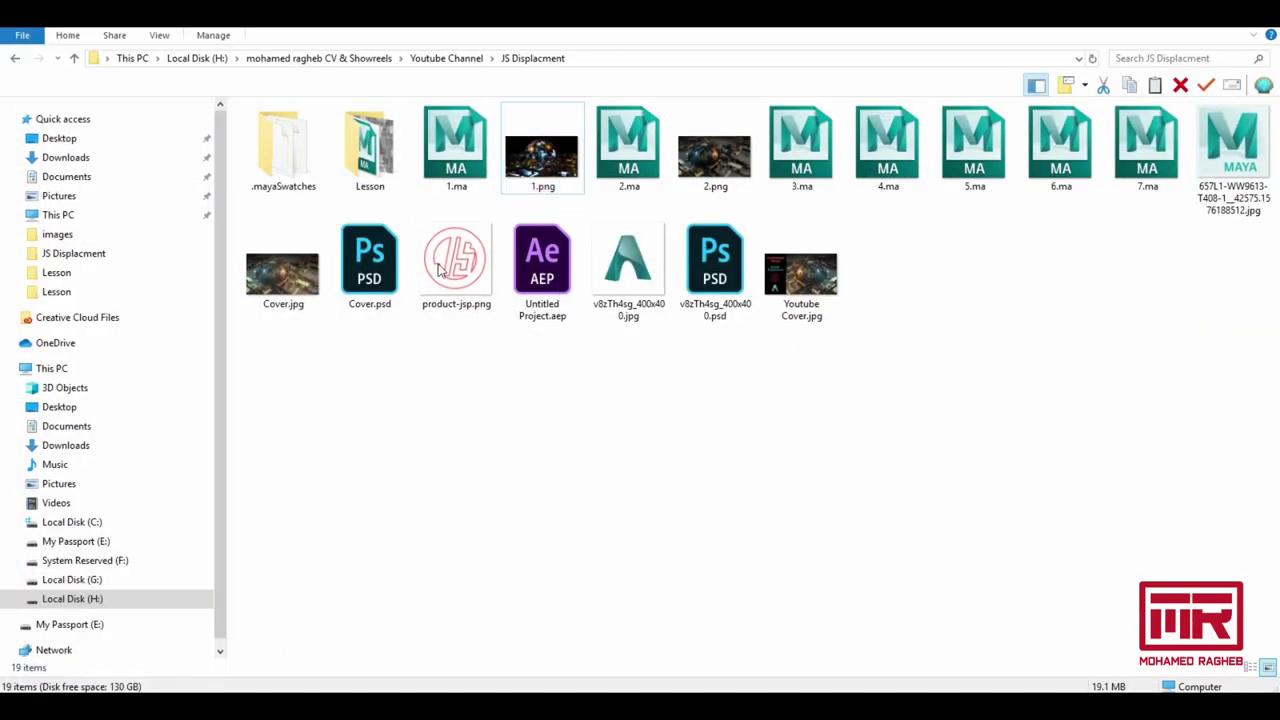
Open the Lesson folder and view JSSeamless.png in Photos.
double_click(378, 165)
right_click(465, 152)
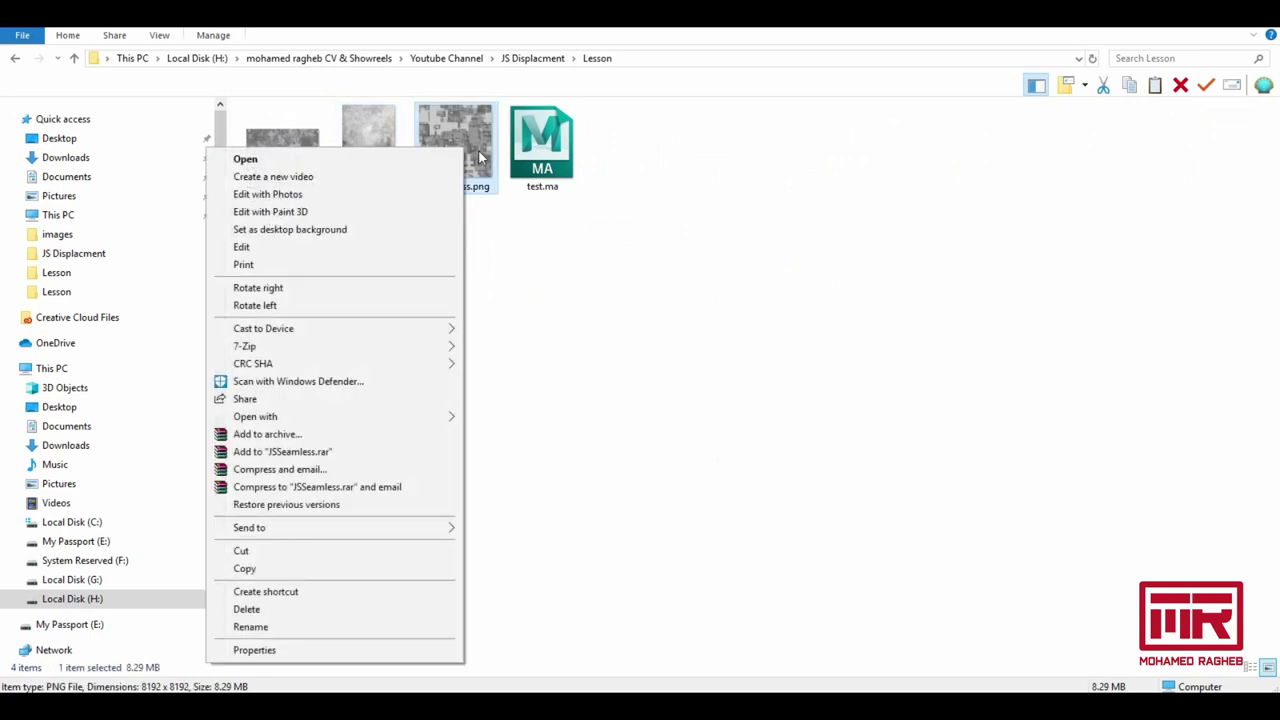
left_click(385, 162)
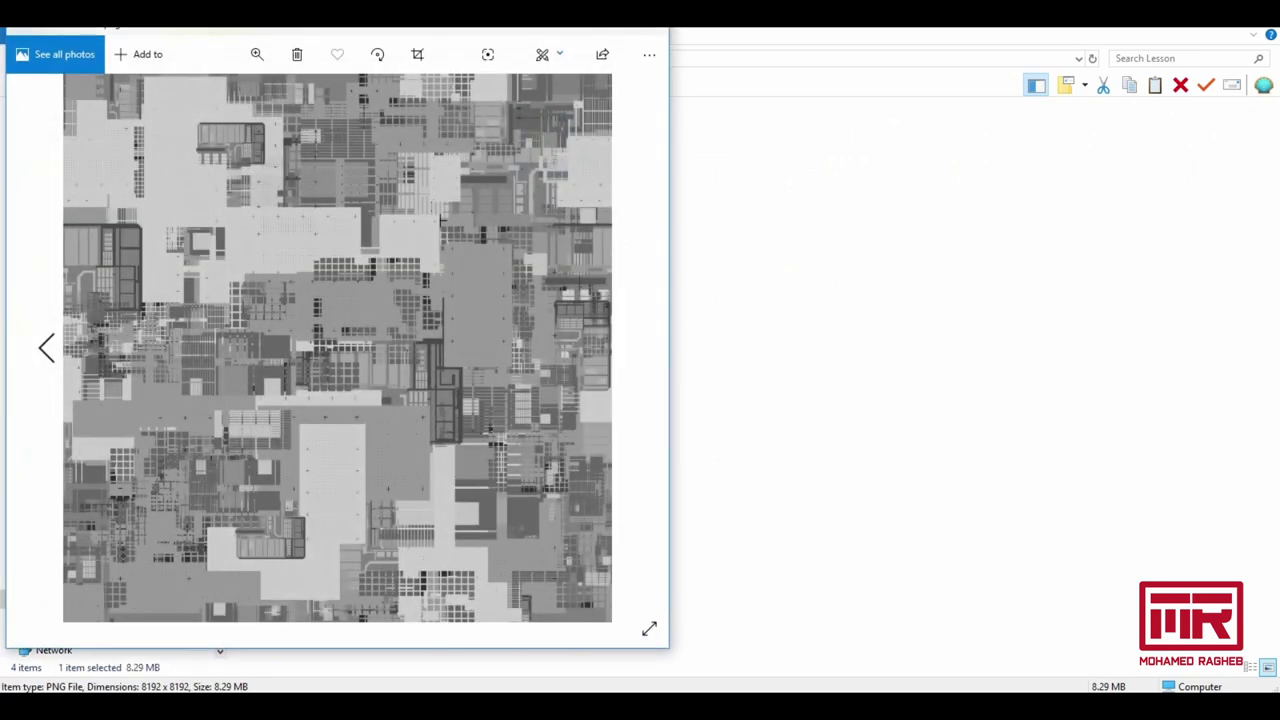
Zoom in and out to inspect the 8192 x 8192 height map, then close Photos.
scroll(337, 348, "up", 1)
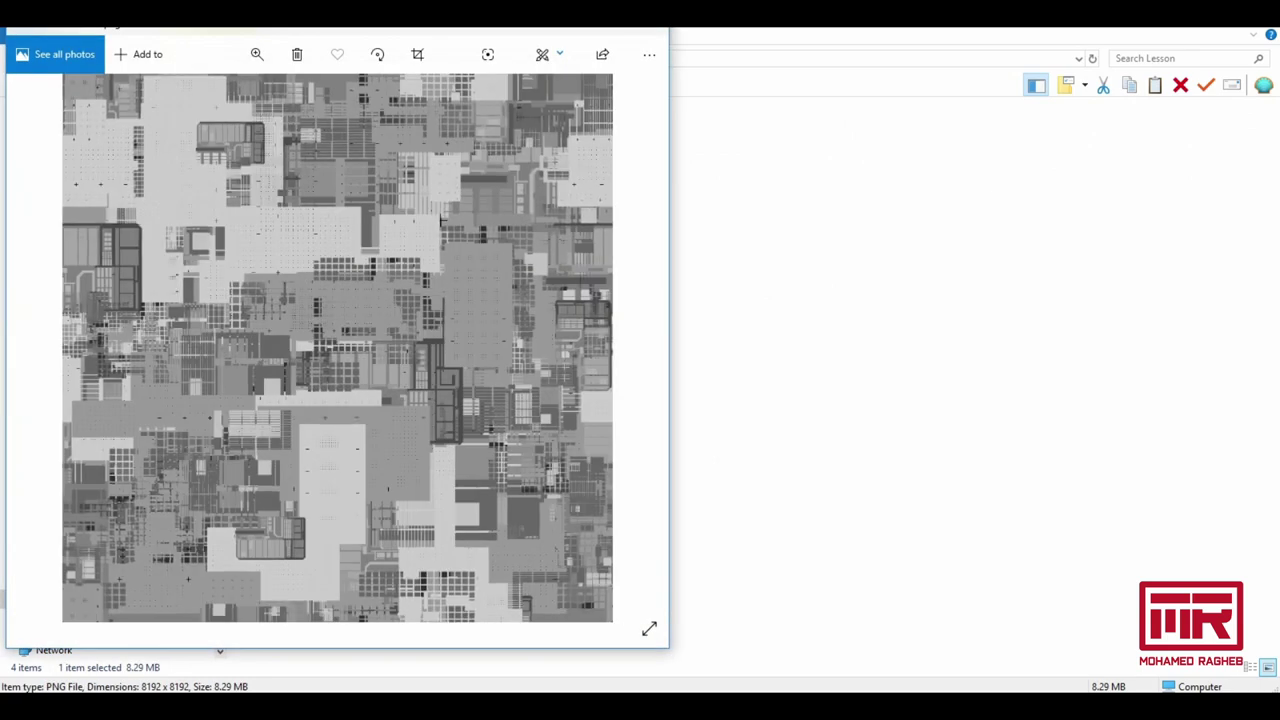
scroll(337, 348, "up", 2)
scroll(337, 348, "up", 1)
scroll(337, 348, "up", 1)
scroll(337, 348, "up", 1)
scroll(337, 348, "up", 1)
scroll(337, 348, "down", 1)
scroll(337, 348, "down", 2)
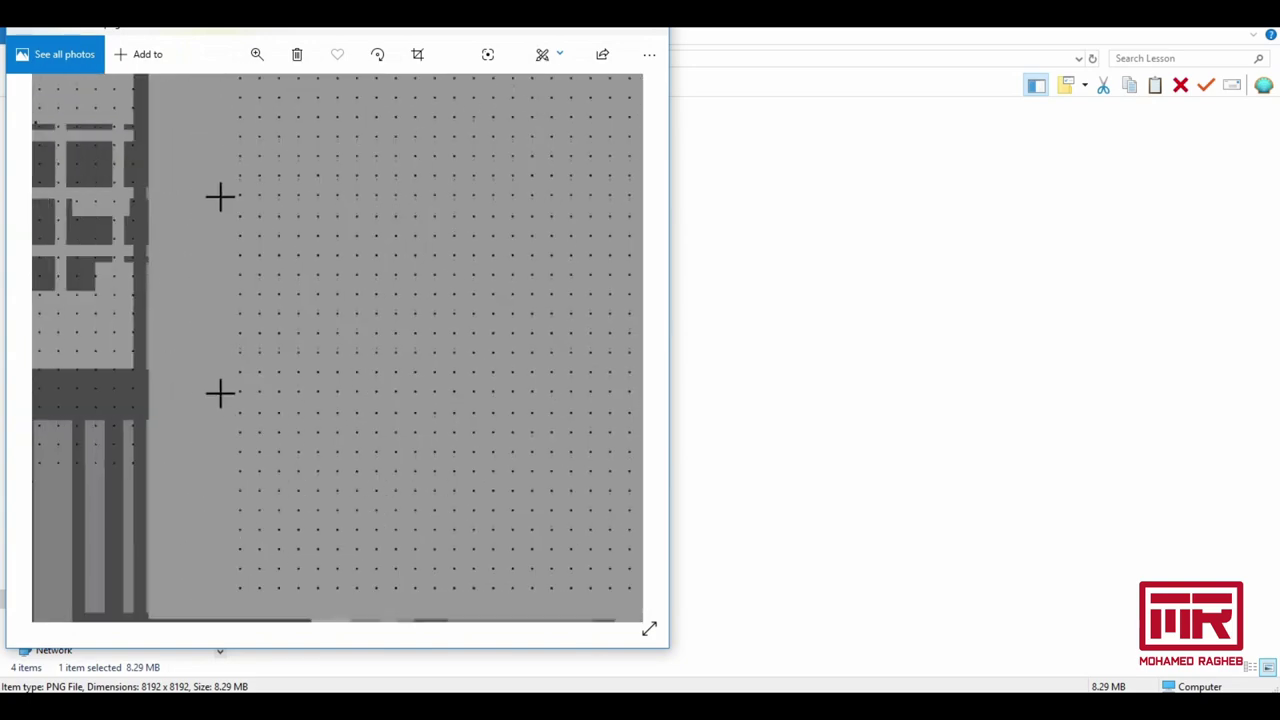
scroll(337, 348, "down", 1)
scroll(337, 348, "up", 1)
scroll(337, 348, "up", 1)
scroll(337, 348, "down", 1)
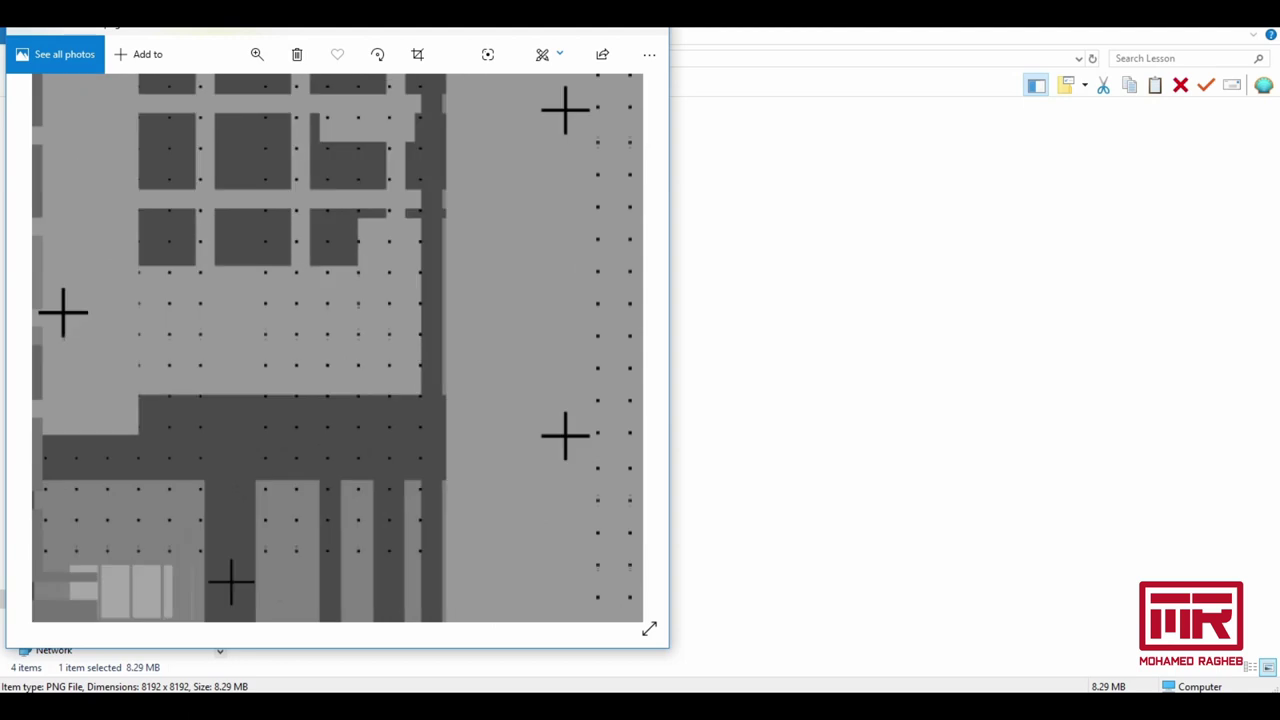
scroll(337, 348, "down", 1)
scroll(337, 348, "down", 1)
scroll(337, 348, "down", 1)
scroll(337, 348, "down", 1)
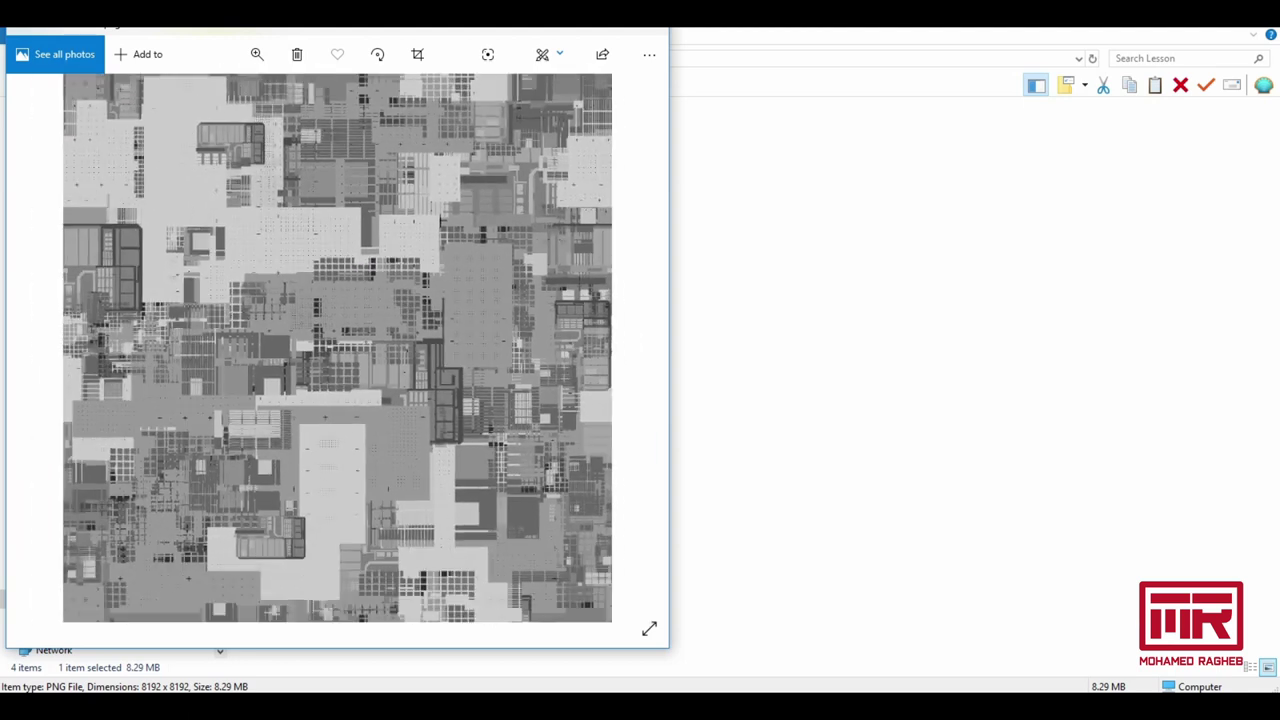
scroll(337, 348, "up", 1)
scroll(337, 348, "up", 1)
scroll(337, 348, "up", 1)
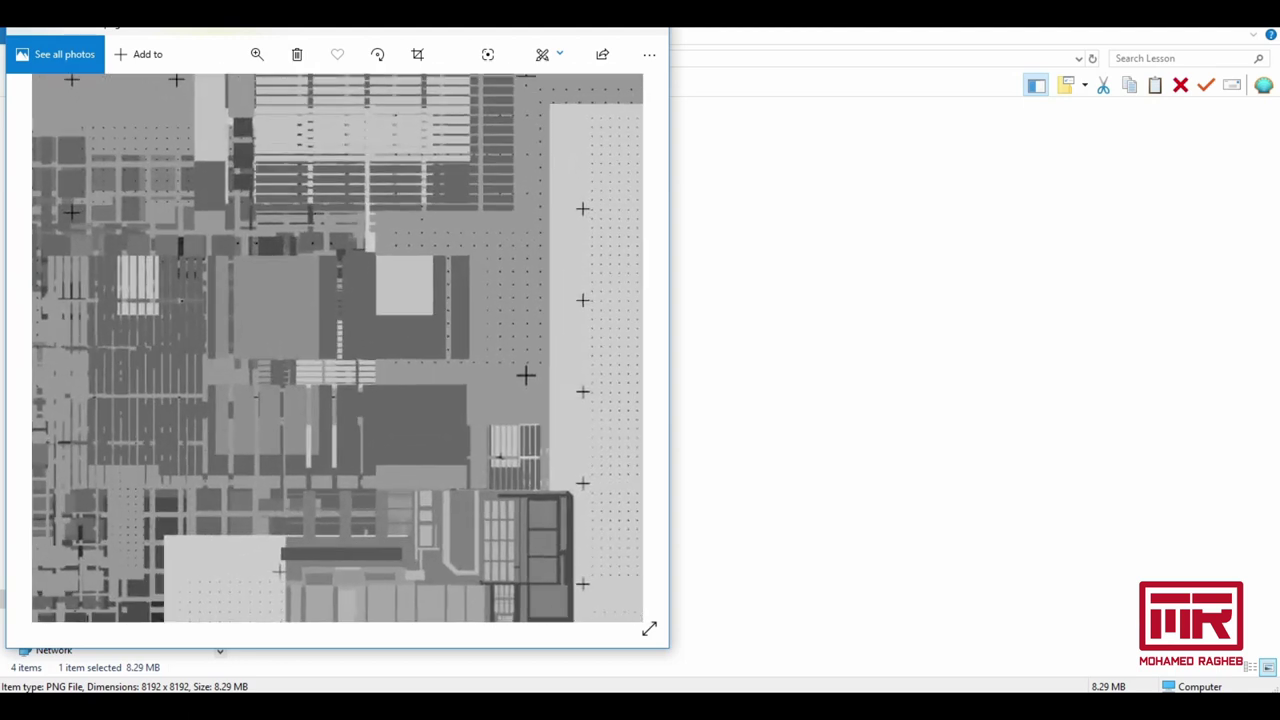
scroll(337, 348, "up", 1)
scroll(337, 348, "up", 1)
scroll(337, 348, "up", 1)
scroll(337, 348, "up", 1)
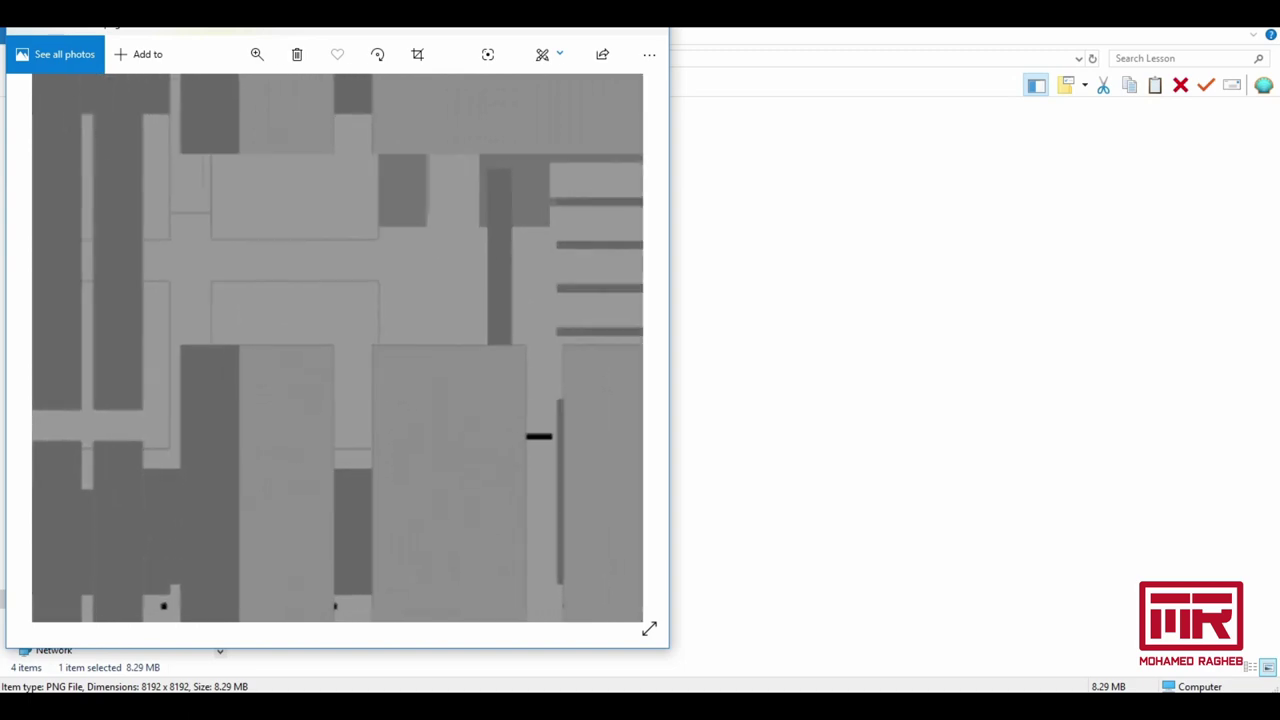
scroll(337, 348, "up", 1)
scroll(337, 348, "down", 1)
scroll(337, 348, "down", 1)
scroll(337, 348, "down", 1)
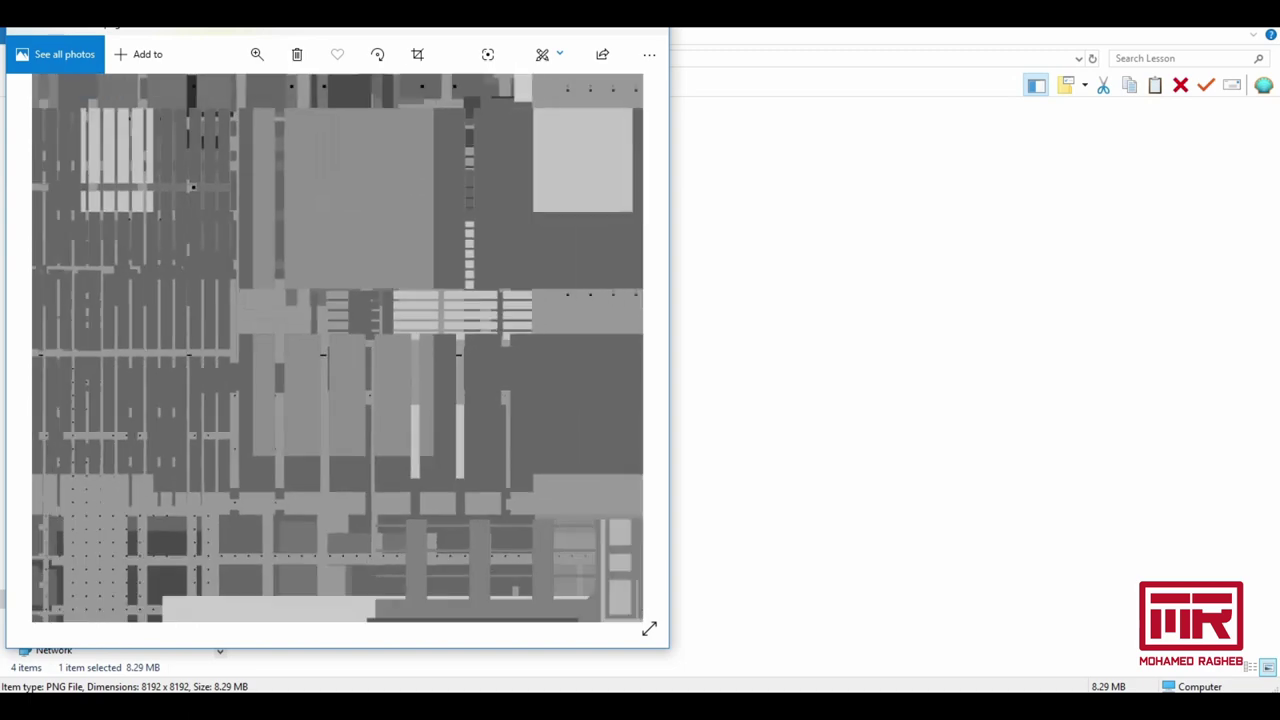
scroll(337, 348, "down", 1)
scroll(337, 348, "down", 2)
scroll(337, 348, "down", 2)
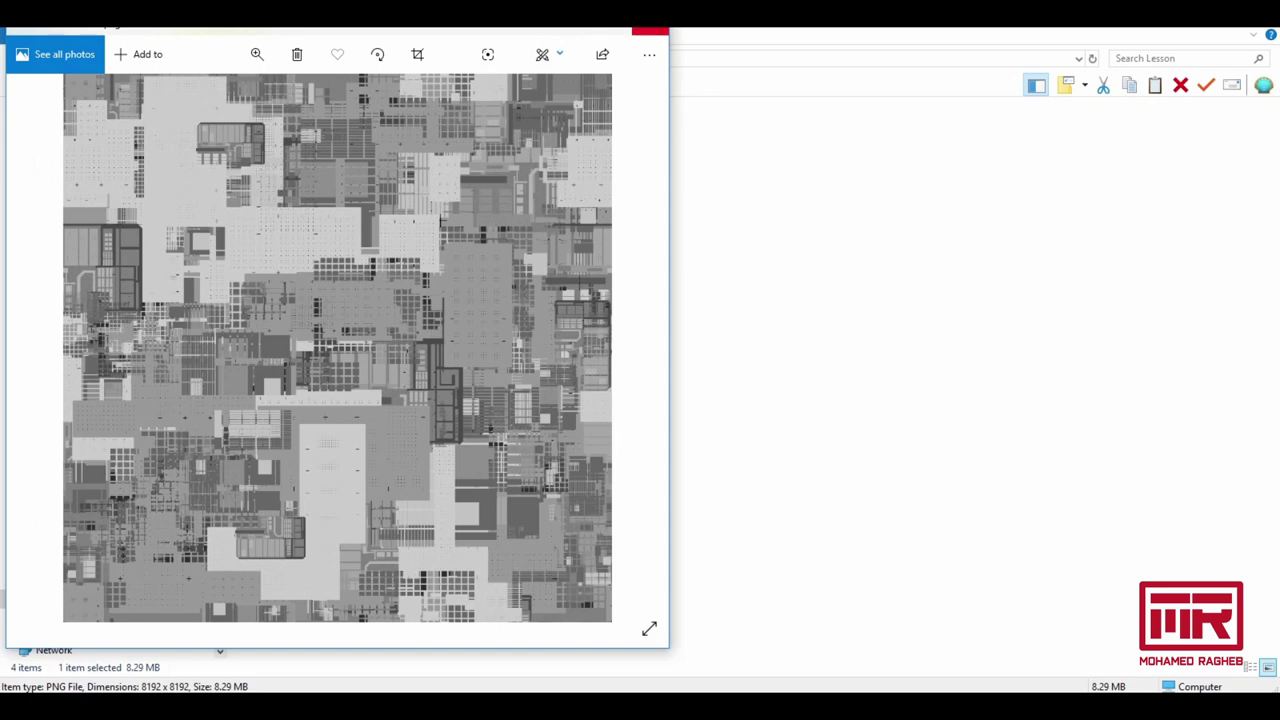
left_click(650, 31)
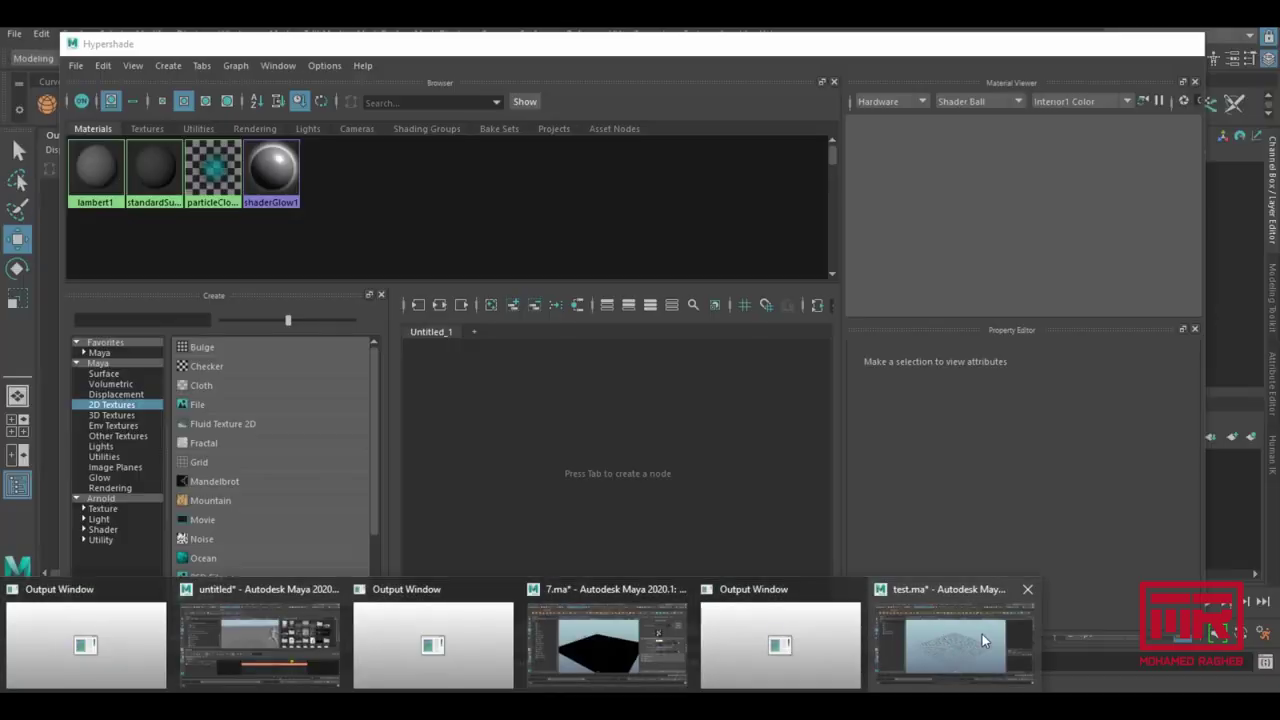
In the test.ma scene, create a polygon plane at the origin.
left_click(982, 634)
mouse_move(366, 333)
left_mouse_down("alt")
mouse_move(629, 394)
mouse_move(603, 382)
left_mouse_up("alt")
right_click_drag(694, 300, 610, 278, "shift")
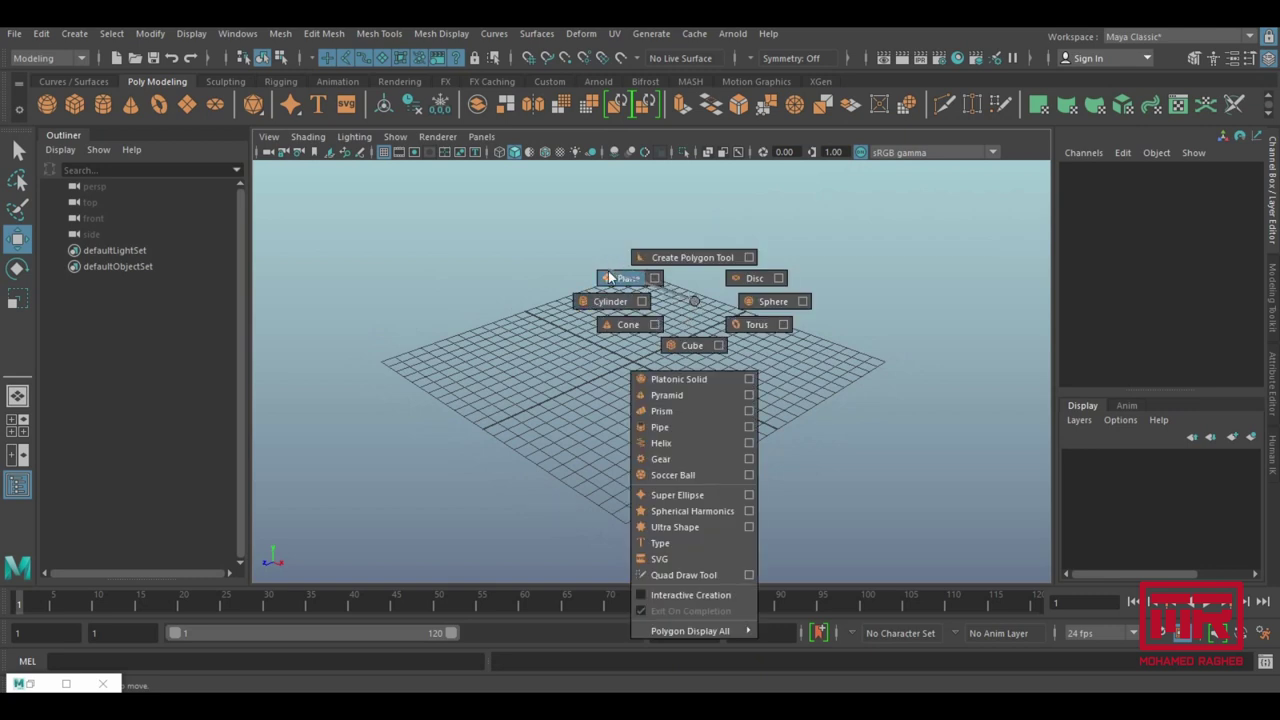
right_click_drag(610, 278, 610, 278, "shift")
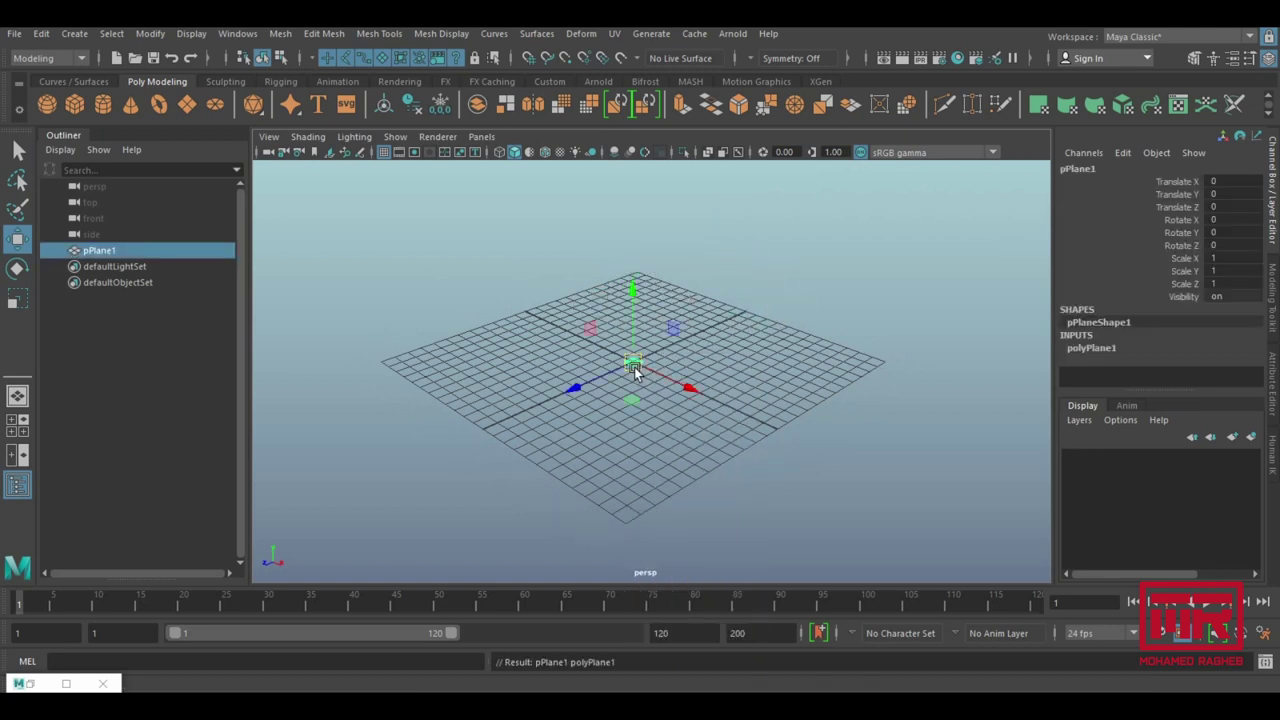
Scale the plane uniformly to 36.641 and raise it to Translate Y 0.164.
key("r")
left_click_drag(633, 362, 981, 378)
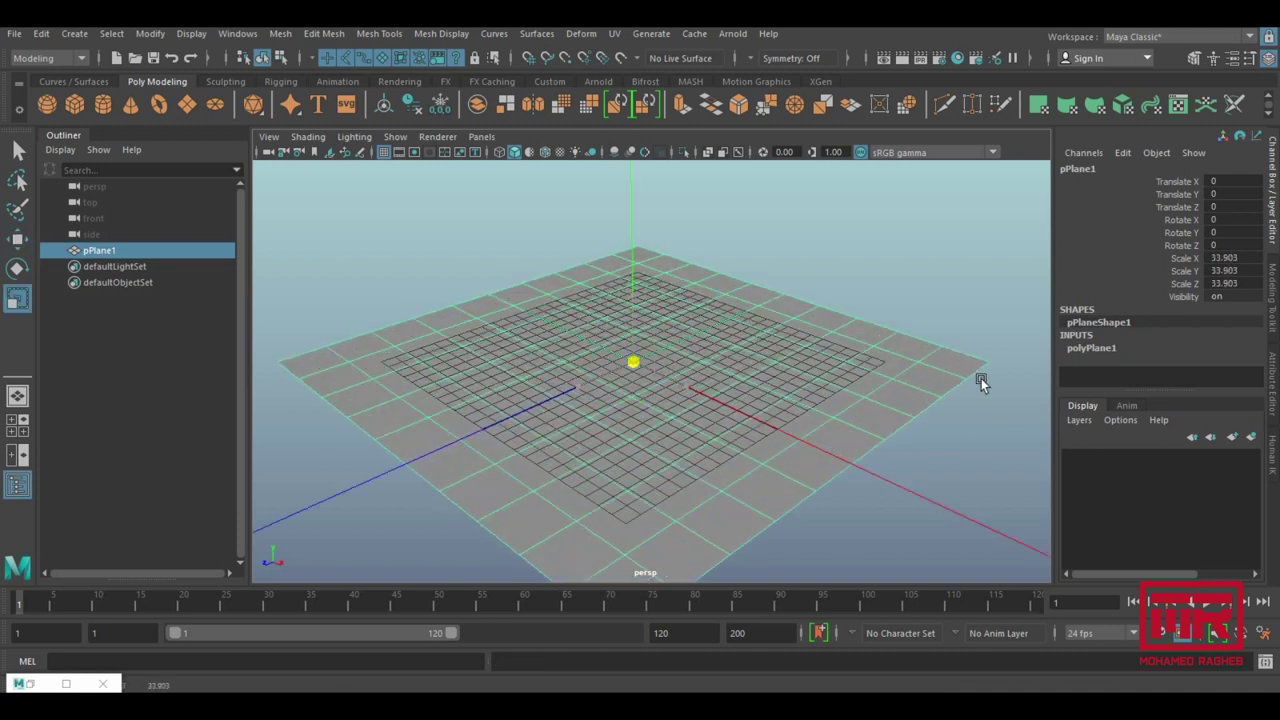
key("w")
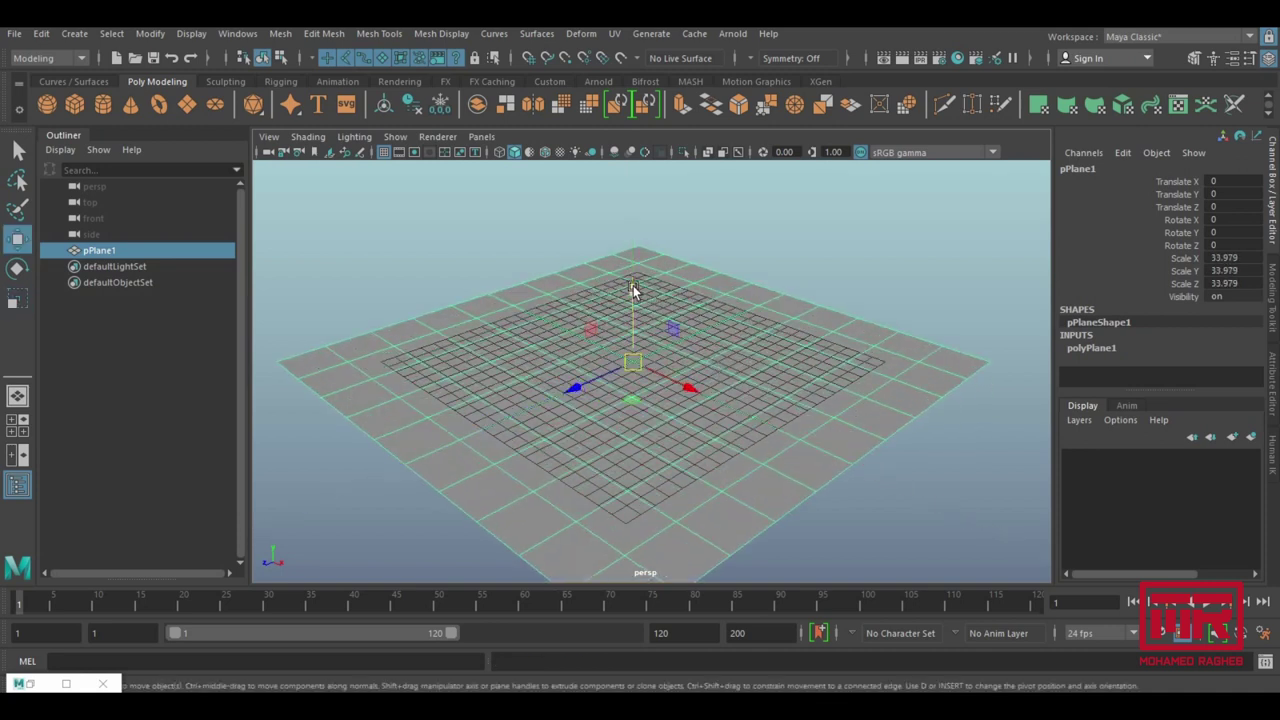
left_click_drag(632, 288, 755, 250)
key("r")
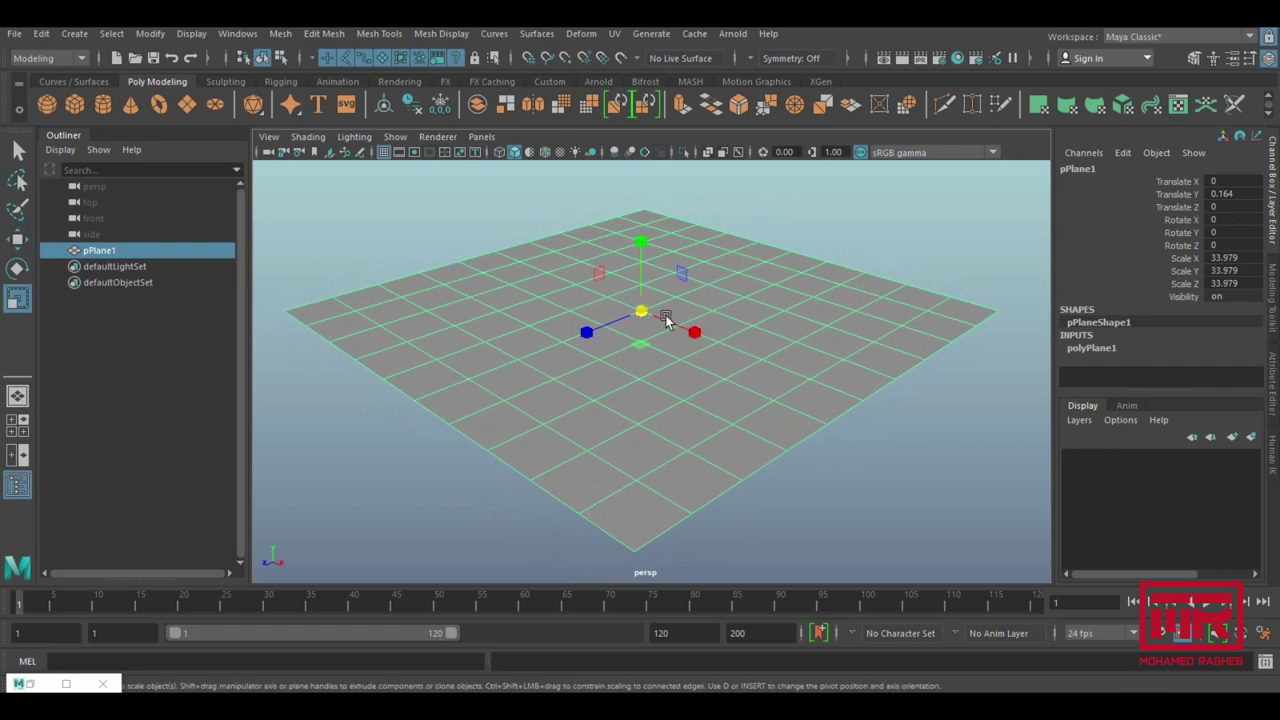
left_click_drag(666, 315, 709, 322)
left_click(958, 57)
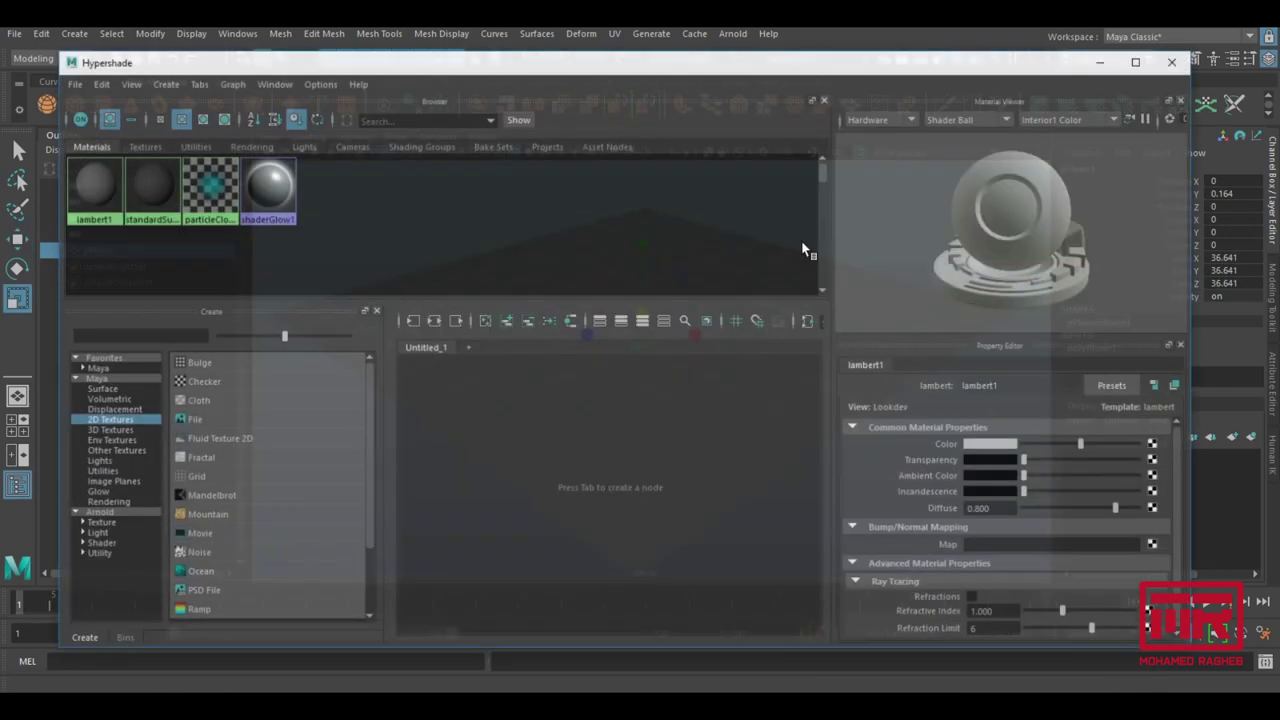
Create an aiStandardSurface material and assign it to pPlane1.
left_click(97, 530)
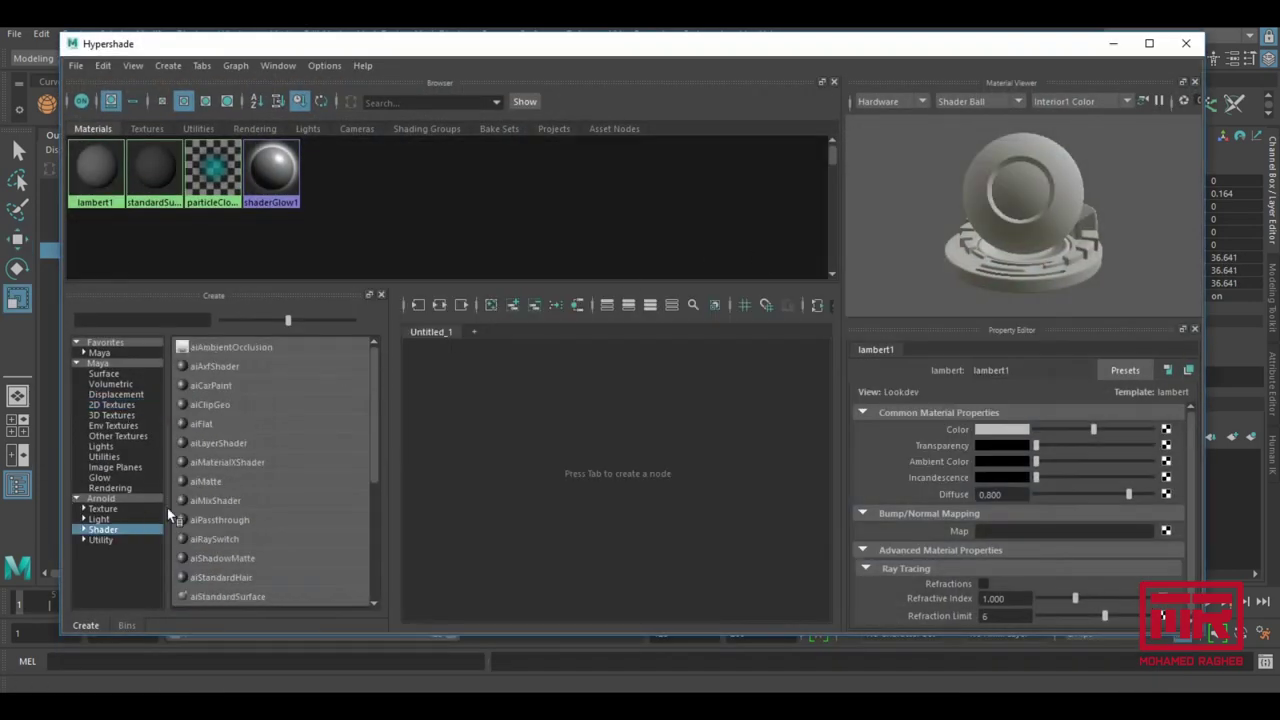
scroll(237, 465, "down", 3)
left_click(222, 424)
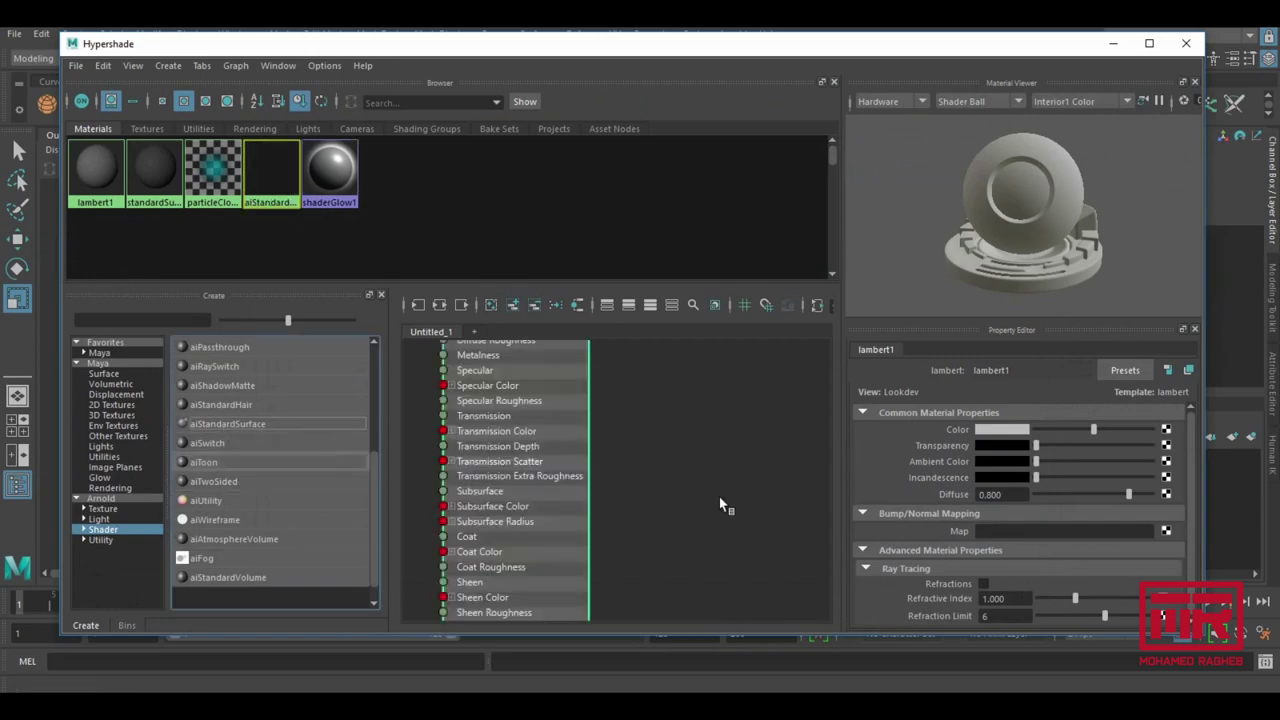
scroll(626, 466, "down", 3)
middle_click_drag(594, 443, 704, 482, "alt")
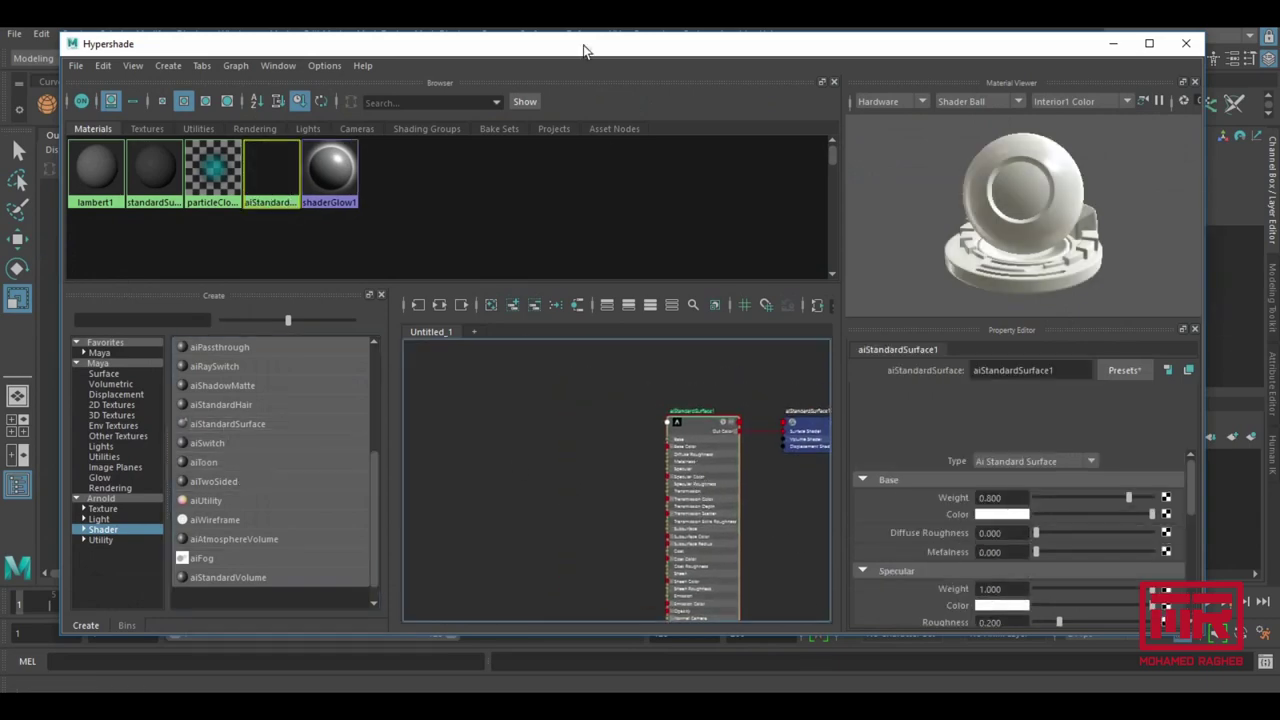
left_click_drag(600, 43, 575, 379)
left_click(583, 320)
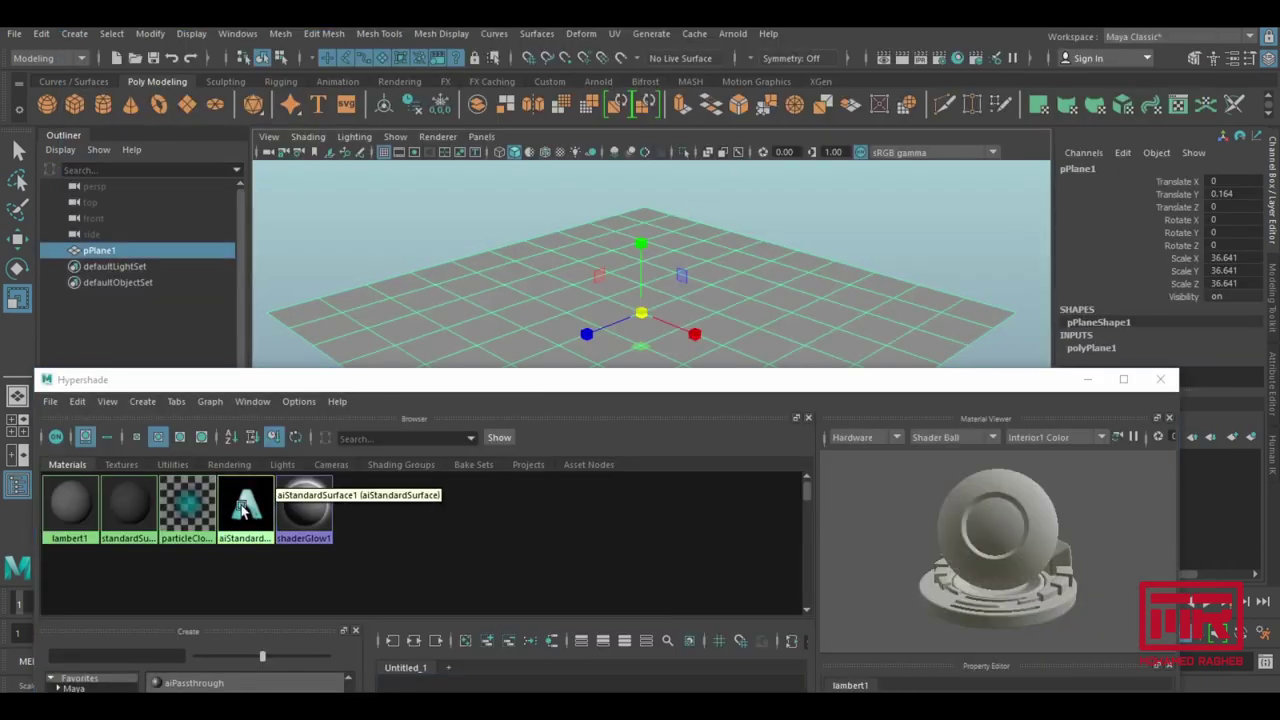
right_click(245, 505)
left_click(245, 374)
Add a File texture node loading 40973245-seamless-grunge-textures-and-backgrounds.jpg.
double_click(340, 388)
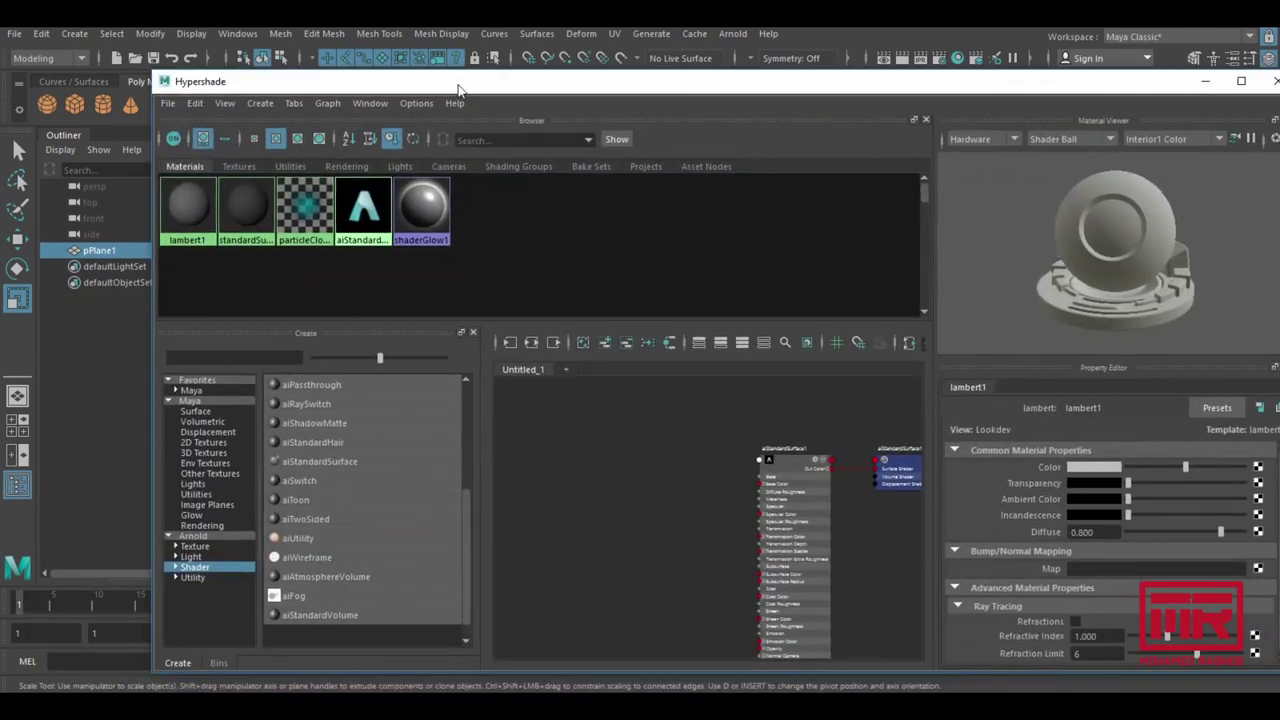
left_click(205, 442)
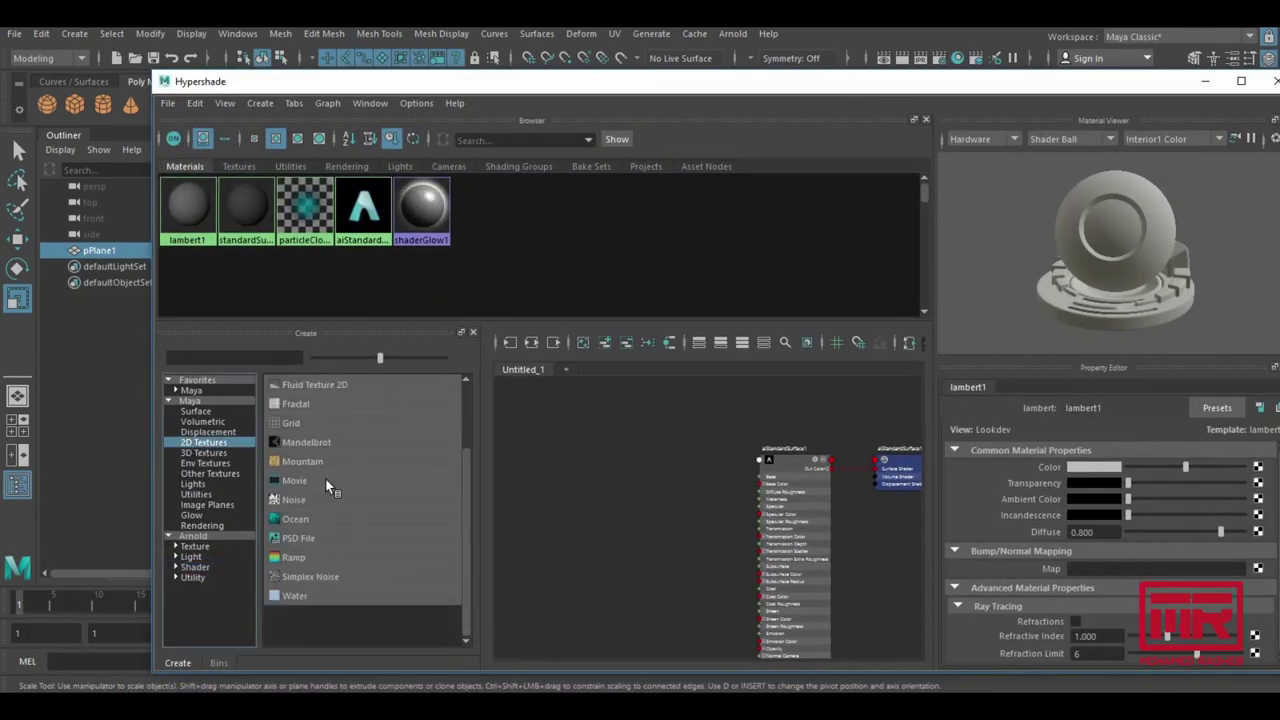
scroll(330, 475, "up", 3)
middle_click_drag(337, 446, 528, 451)
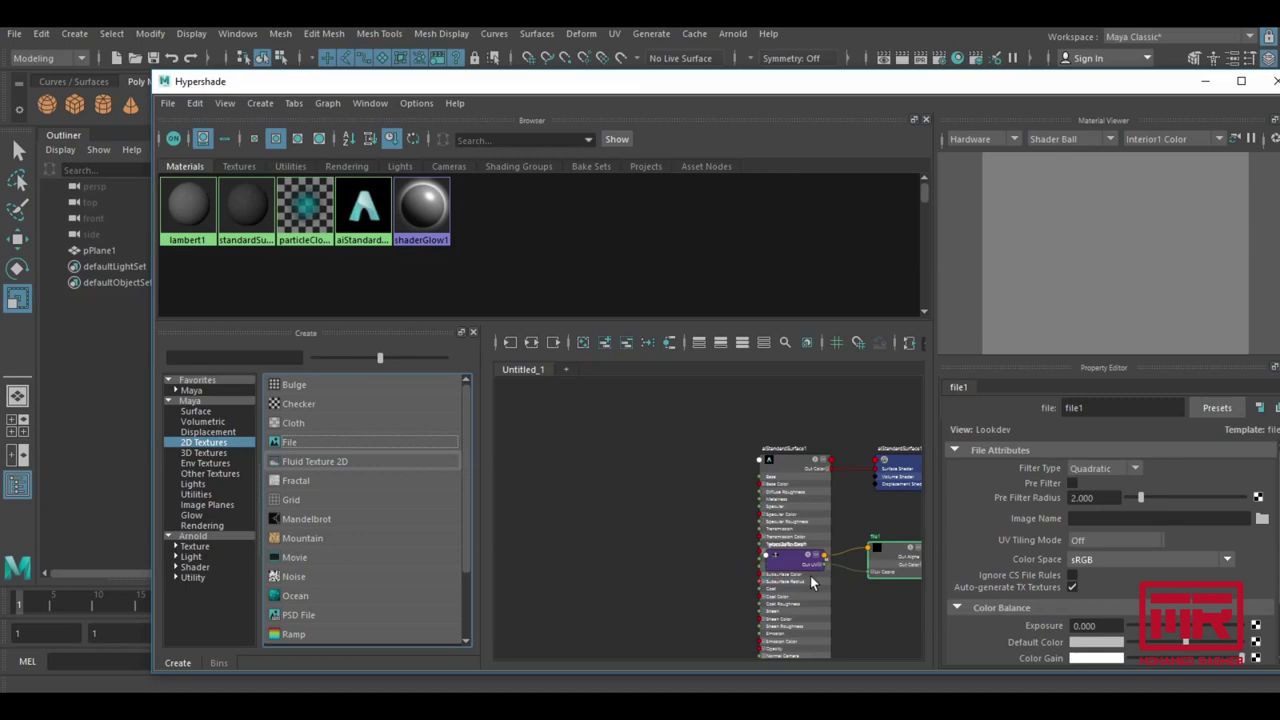
left_click(893, 570)
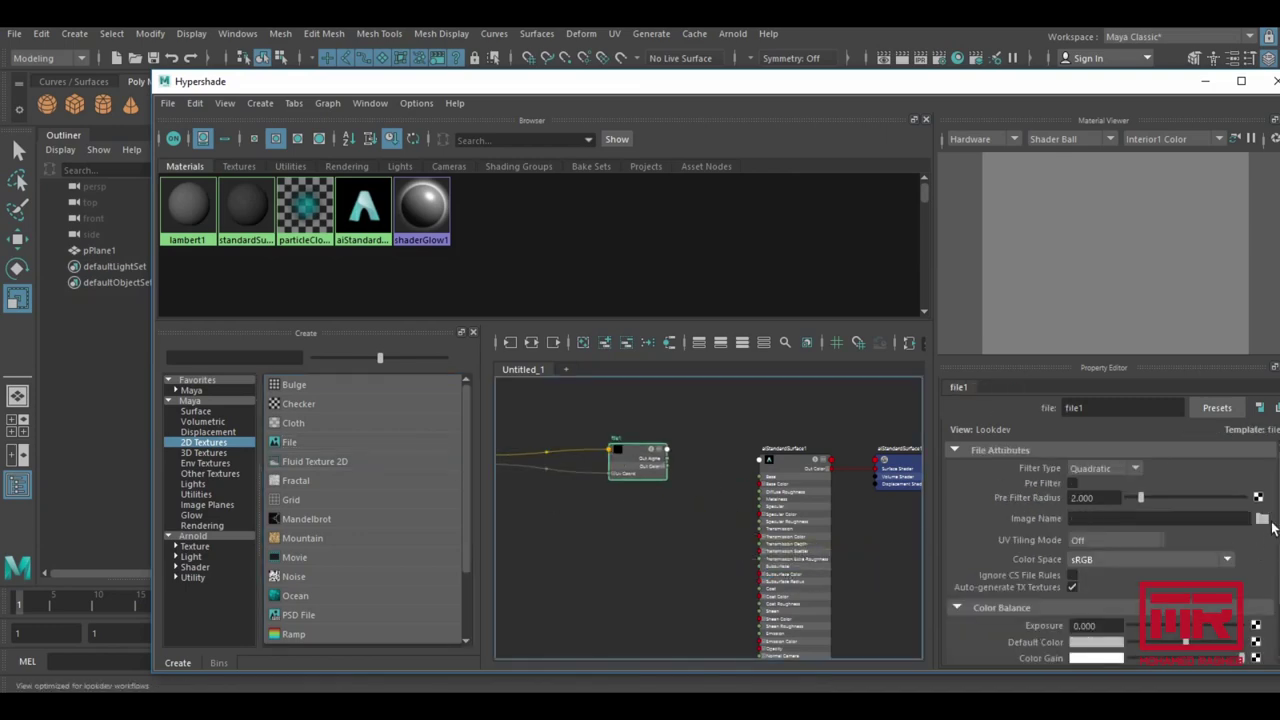
left_click(1262, 518)
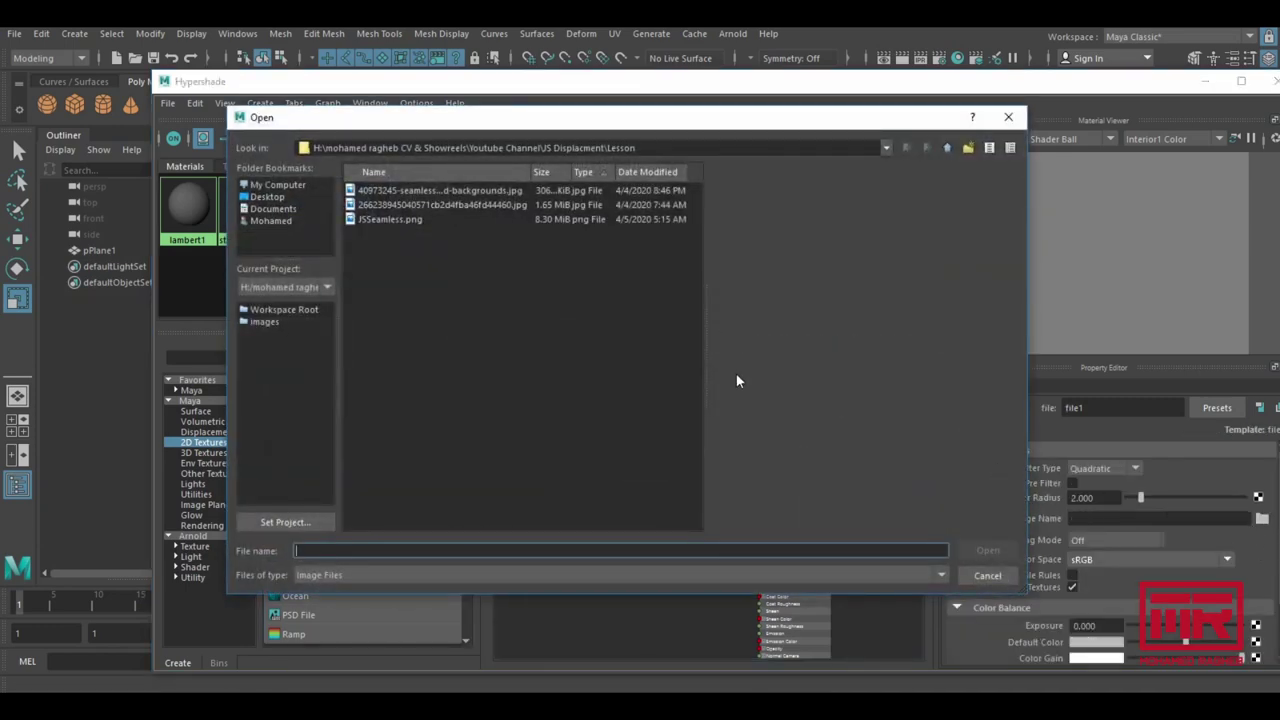
left_click(483, 191)
left_click(488, 205)
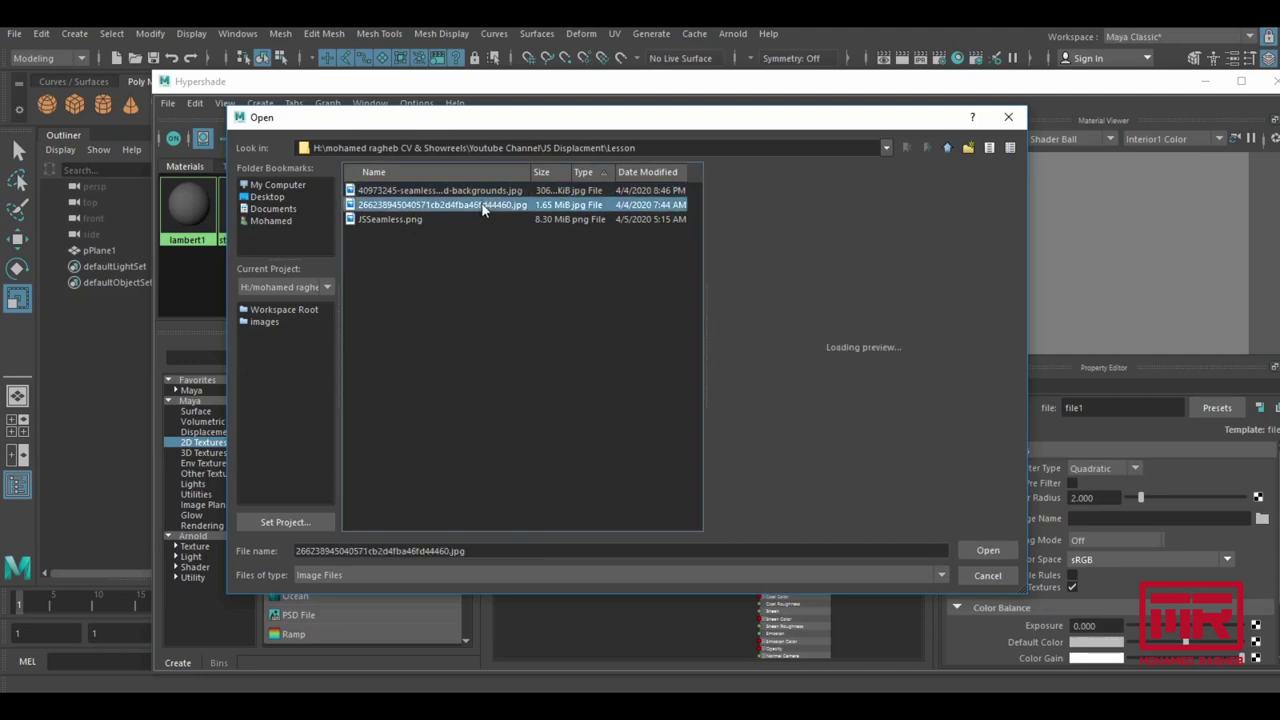
left_click(490, 191)
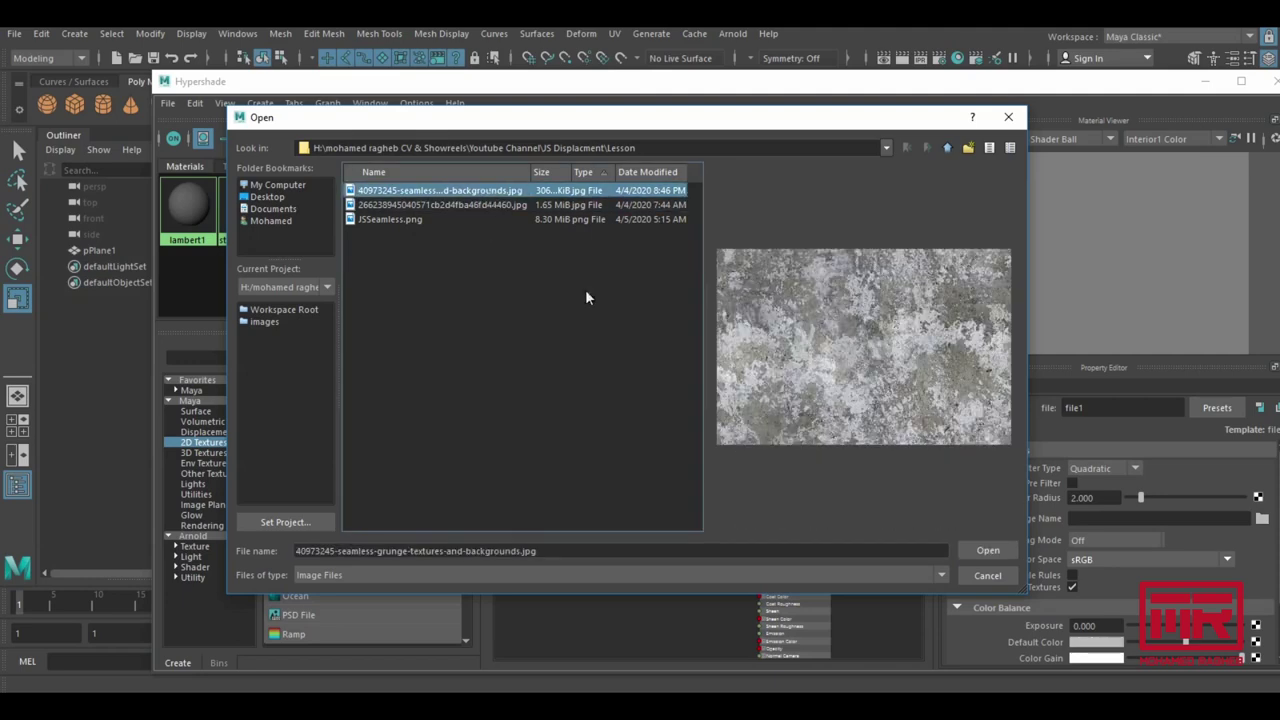
left_click(994, 552)
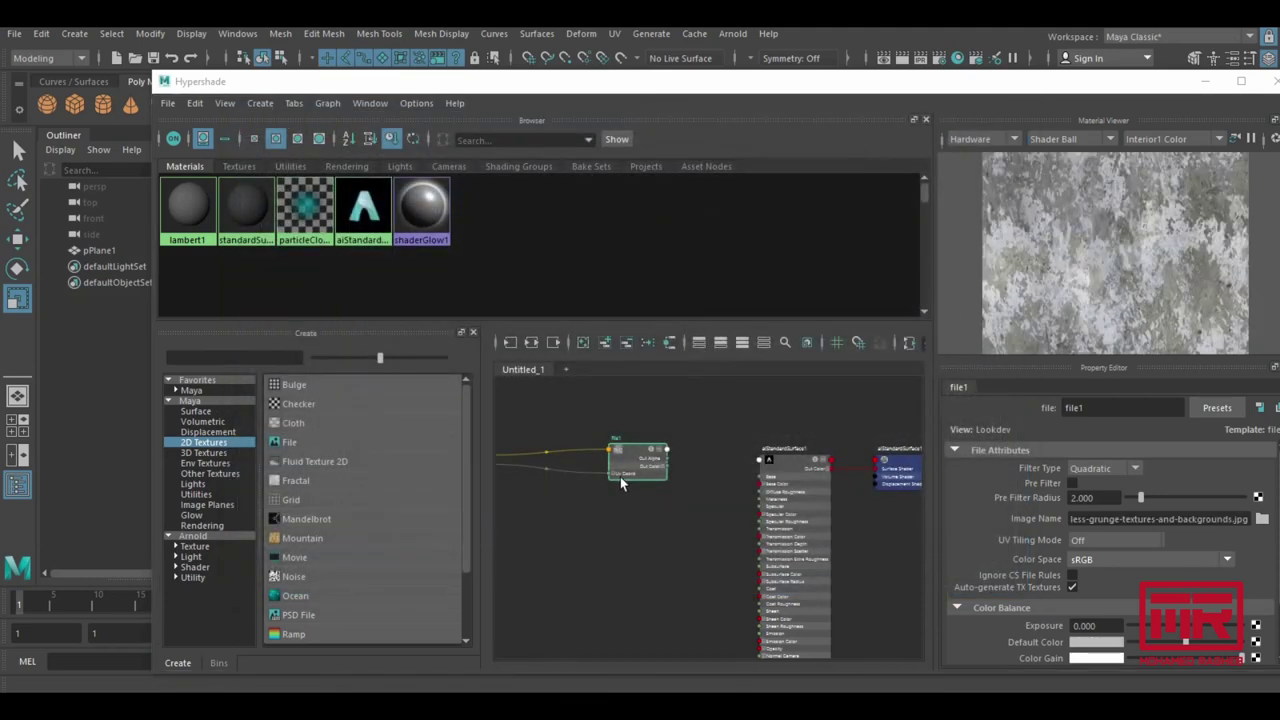
Select the aiStandardSurface1 node and close Hypershade.
middle_click_drag(769, 448, 729, 432, "alt")
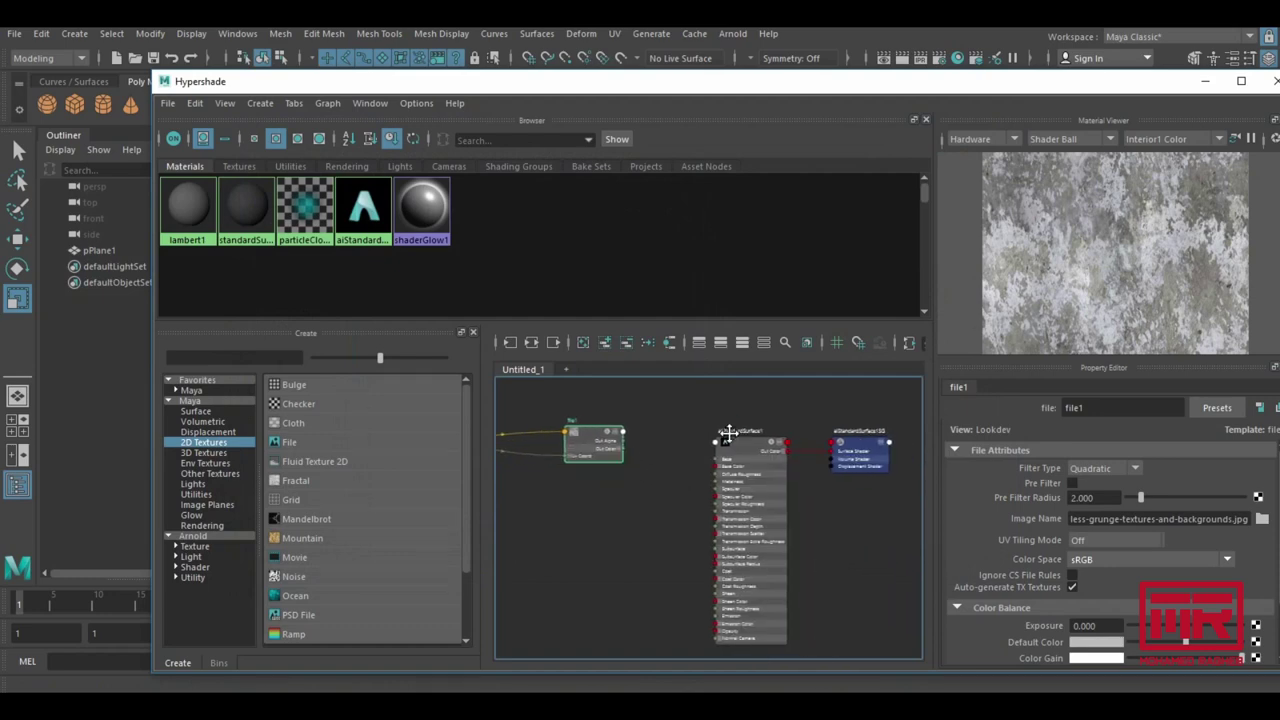
left_click_drag(653, 91, 648, 90)
left_click(725, 458)
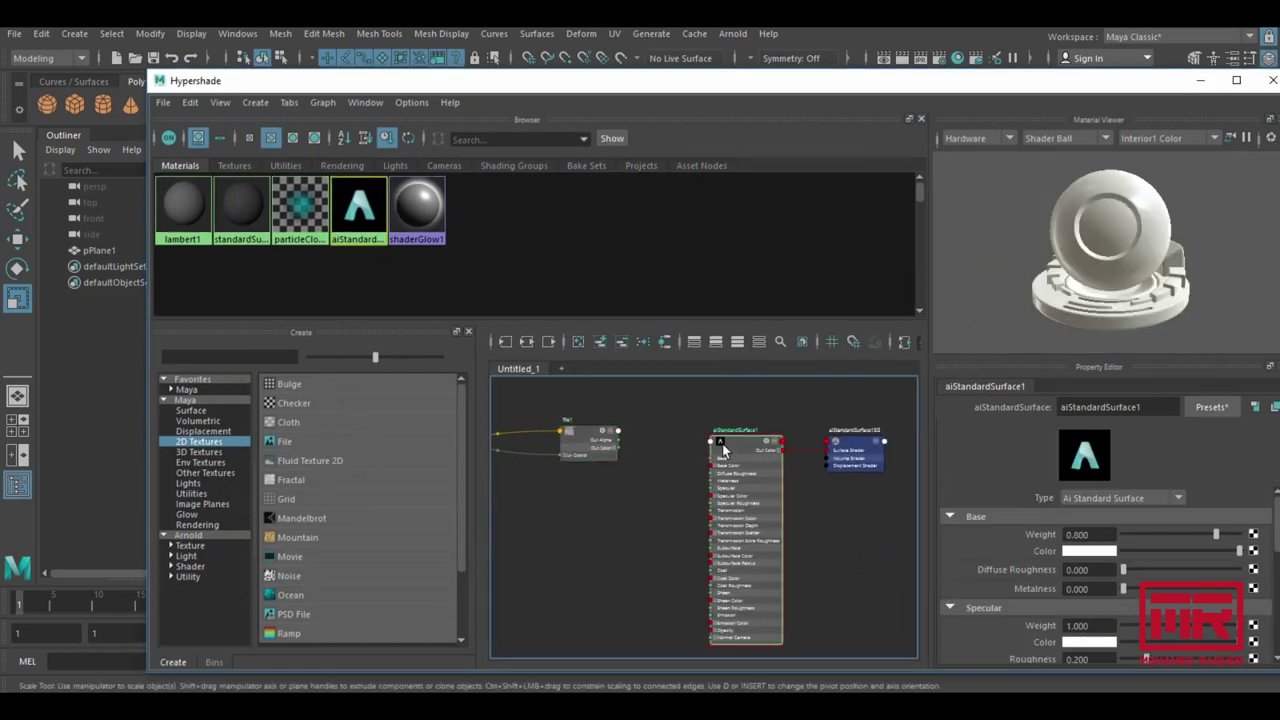
left_click(1200, 82)
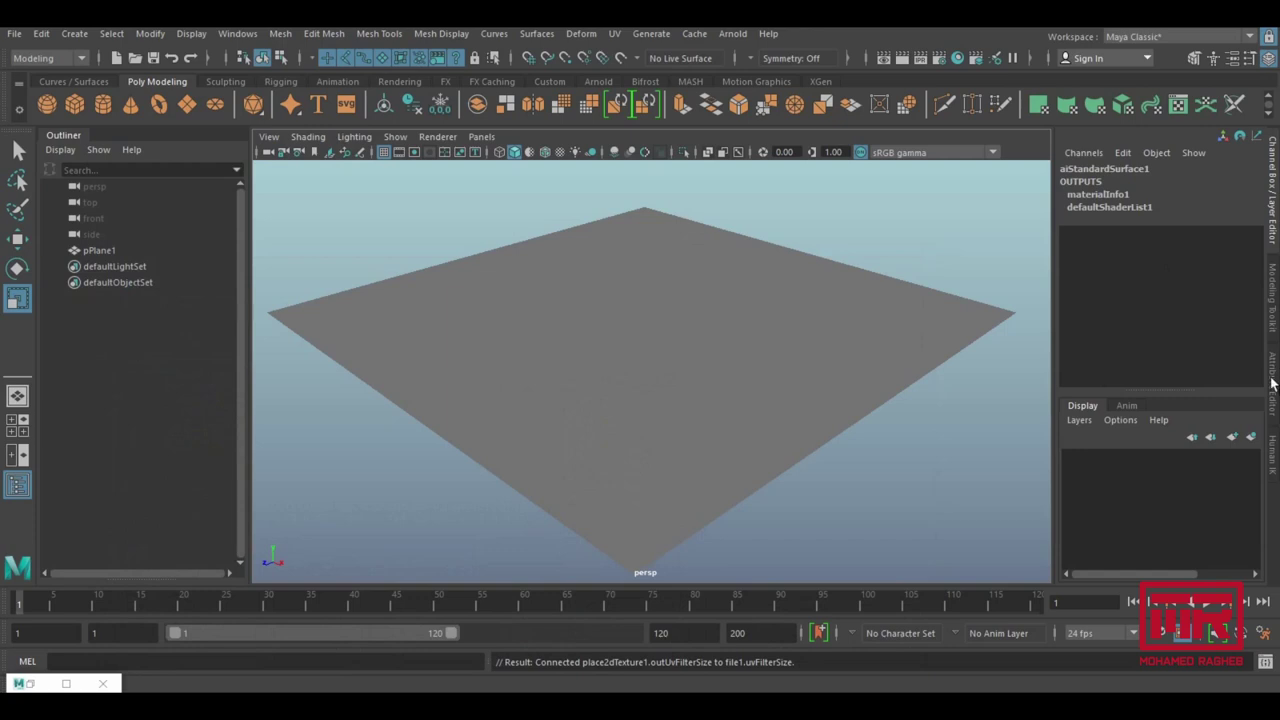
Set the plane material's base colour to black.
left_click(1272, 384)
left_click_drag(1156, 372, 1036, 374)
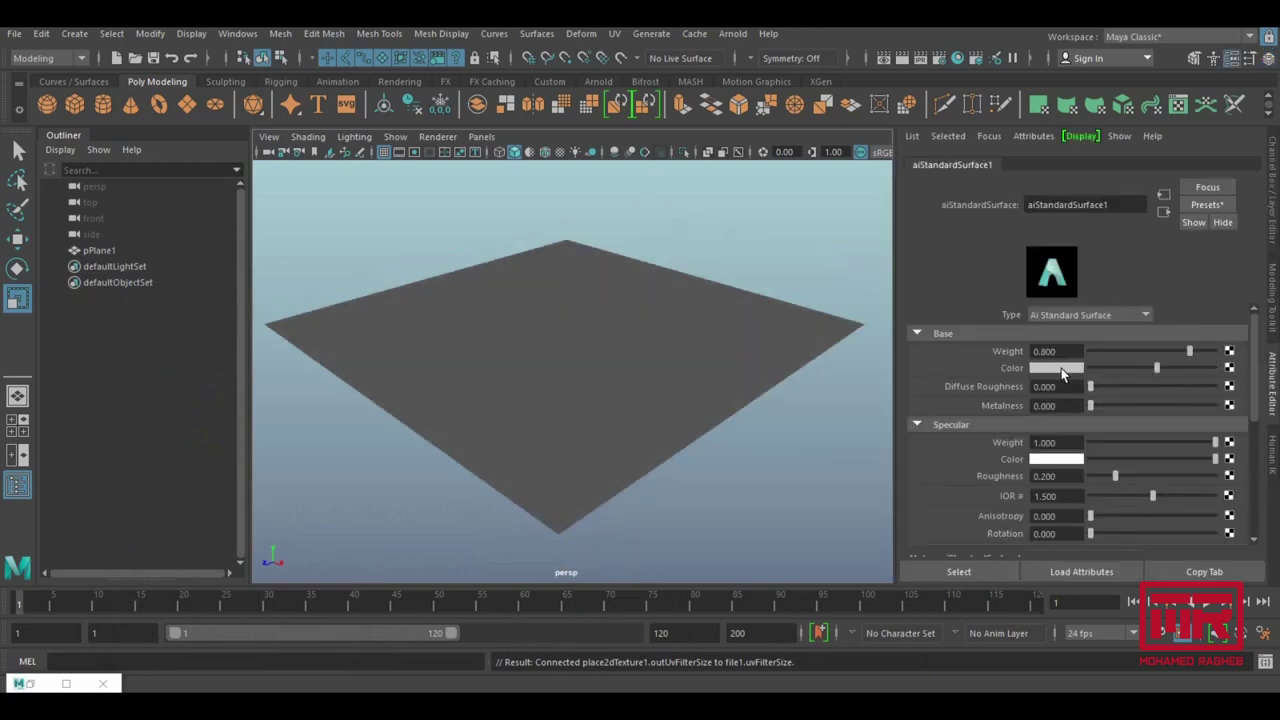
left_click_drag(628, 260, 620, 286, "alt")
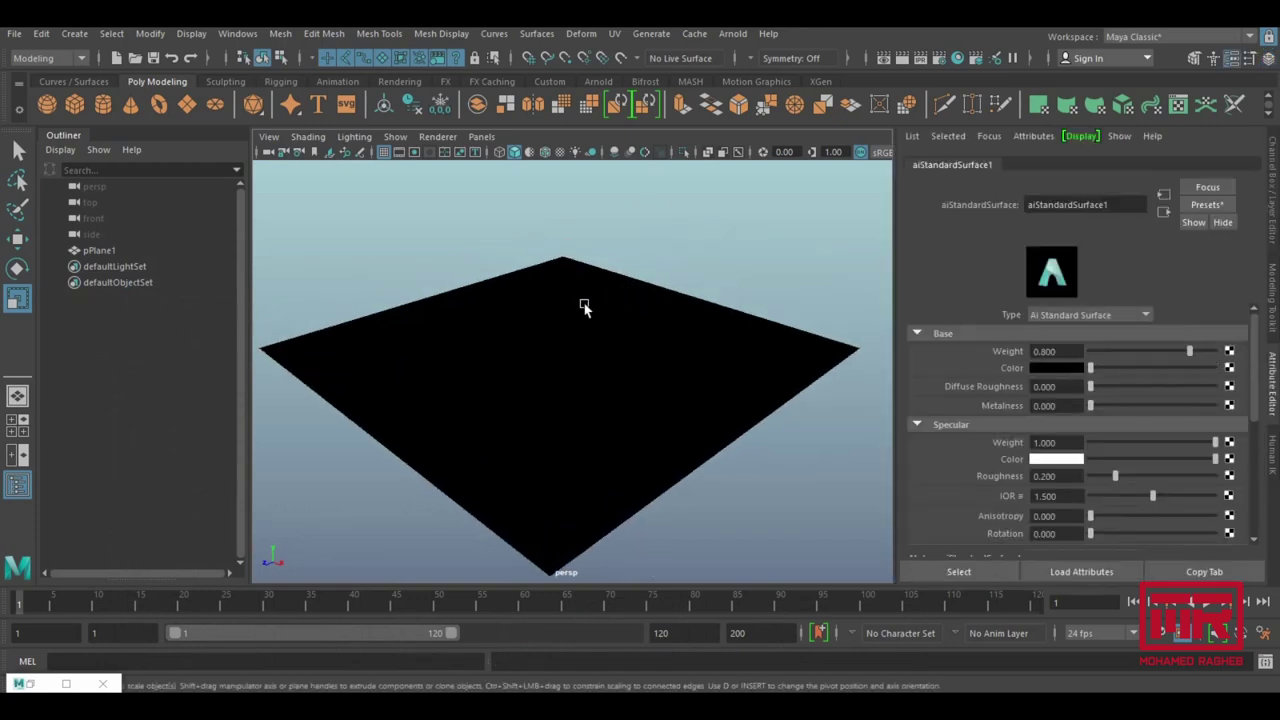
Create a point light above the plane and duplicate it into four lights around it.
left_click(67, 33)
mouse_move(98, 122)
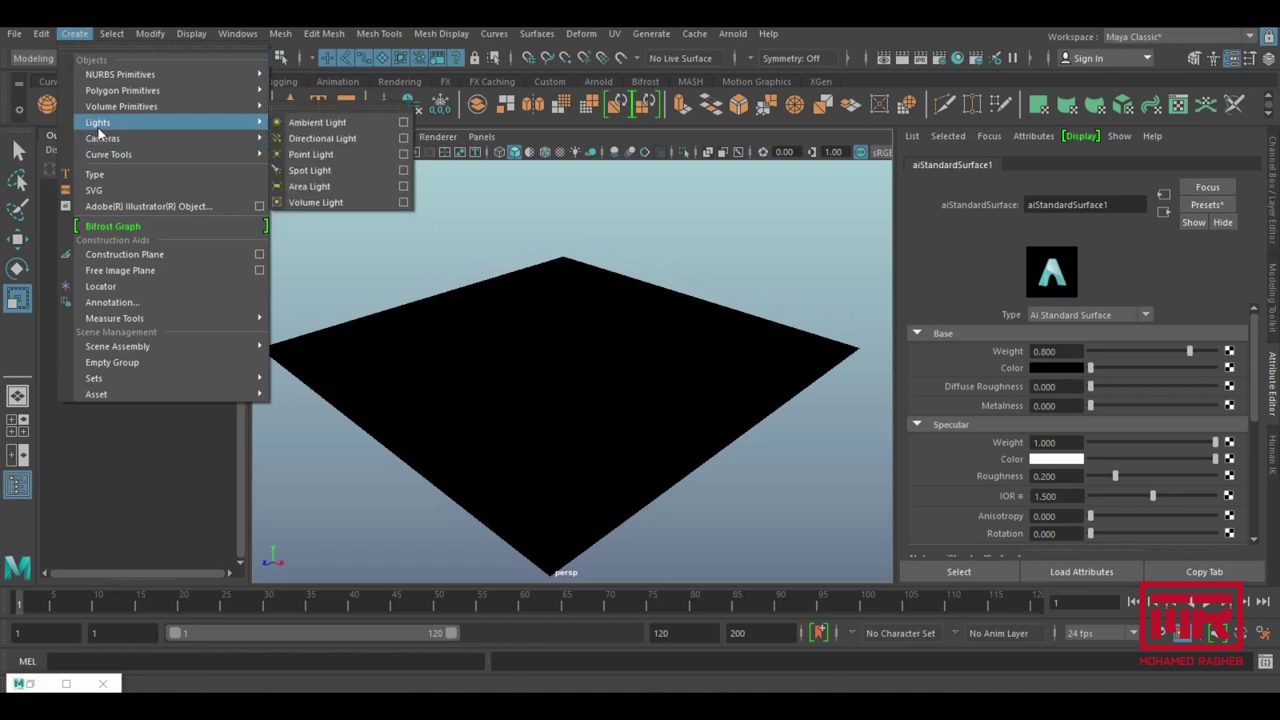
left_click(312, 154)
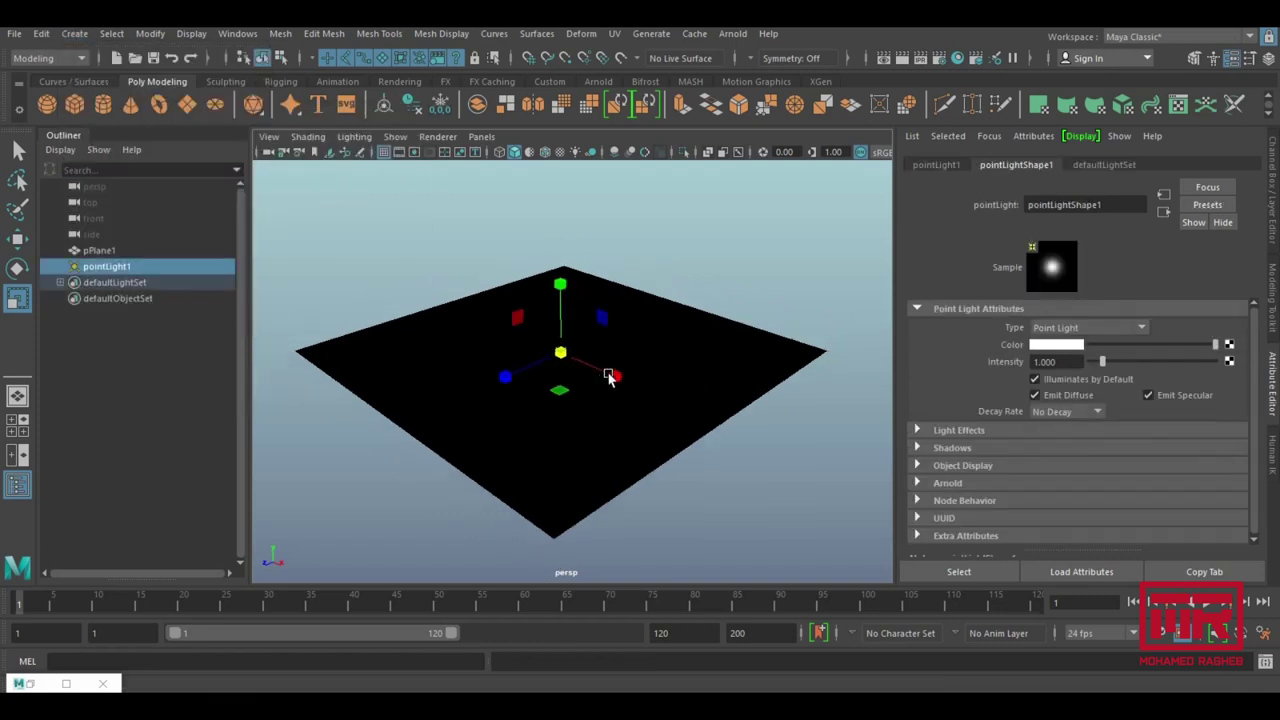
left_click_drag(607, 378, 829, 434)
mouse_move(757, 343)
left_mouse_down()
mouse_move(788, 290)
mouse_move(600, 358)
mouse_move(374, 349)
mouse_move(743, 358)
mouse_move(685, 314)
left_mouse_up()
key("ctrl+d")
left_click(689, 310, "shift")
mouse_move(706, 220)
left_mouse_down()
mouse_move(714, 160)
mouse_move(704, 322)
left_mouse_up()
key("ctrl+d")
mouse_move(812, 257)
left_mouse_down()
mouse_move(491, 232)
mouse_move(511, 237)
left_mouse_up()
left_click(610, 264)
Adjust the third light's position and frame the plane closely from above.
mouse_move(610, 264)
left_mouse_down("alt")
mouse_move(523, 300)
mouse_move(443, 209)
mouse_move(523, 246)
mouse_move(467, 270)
left_mouse_up("alt")
middle_click_drag(467, 270, 386, 237)
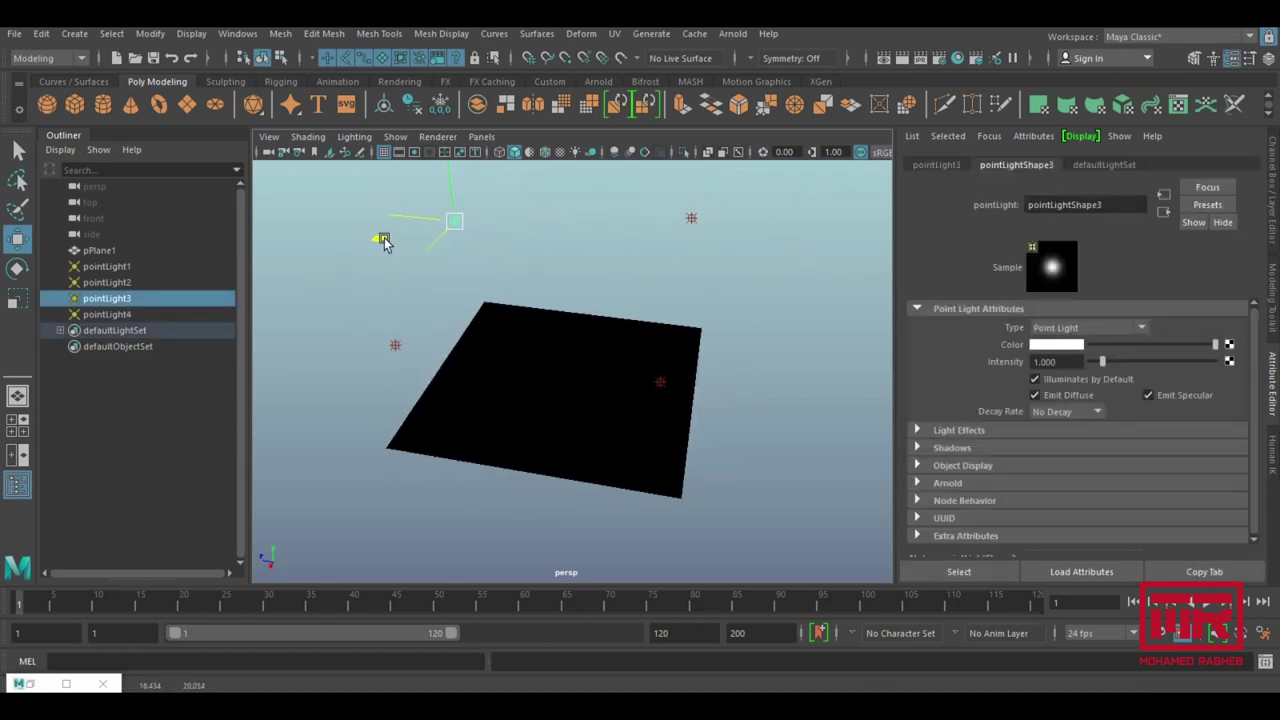
left_click_drag(571, 334, 714, 277, "alt")
left_click(752, 297)
left_click_drag(780, 343, 586, 391, "alt")
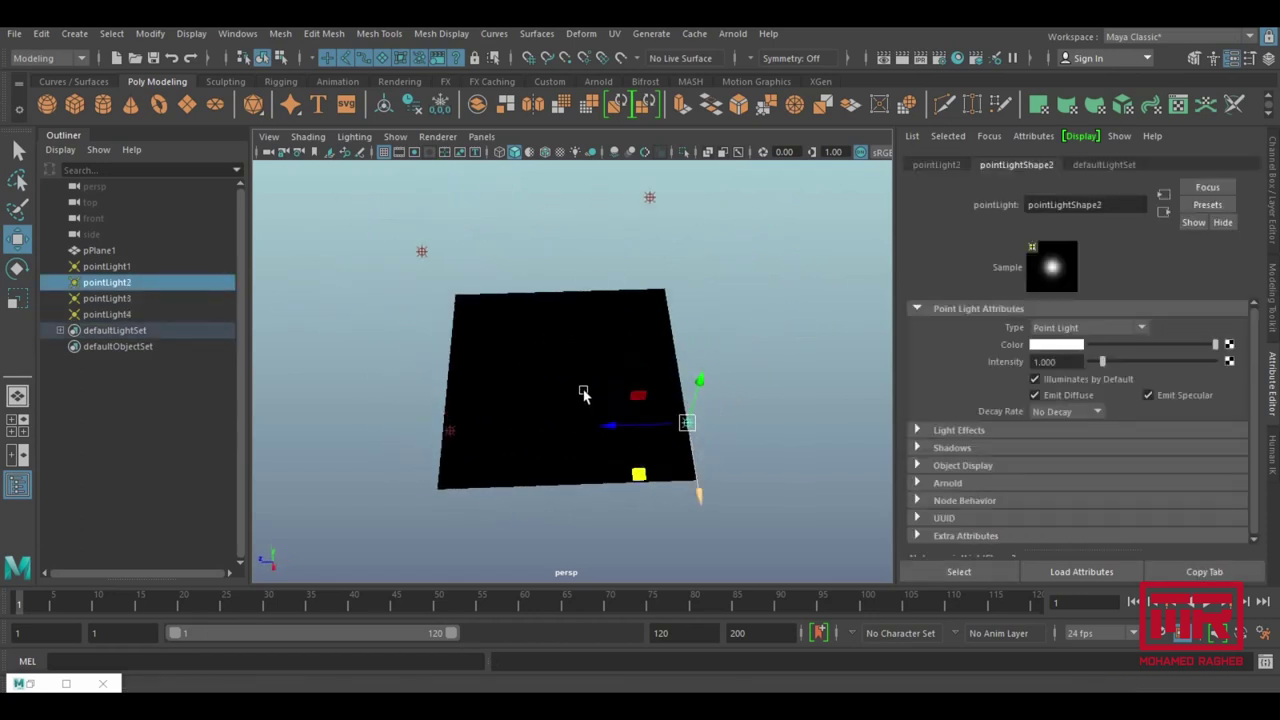
mouse_move(620, 449)
left_mouse_down("alt")
mouse_move(618, 402)
mouse_move(563, 383)
mouse_move(597, 369)
left_mouse_up("alt")
right_click_drag(597, 369, 649, 411, "alt")
mouse_move(649, 411)
left_mouse_down("alt")
mouse_move(594, 360)
mouse_move(631, 329)
mouse_move(589, 363)
left_mouse_up("alt")
right_click_drag(589, 363, 638, 380, "alt")
mouse_move(638, 378)
left_mouse_down("alt")
mouse_move(620, 366)
mouse_move(671, 383)
mouse_move(640, 357)
mouse_move(640, 372)
left_mouse_up("alt")
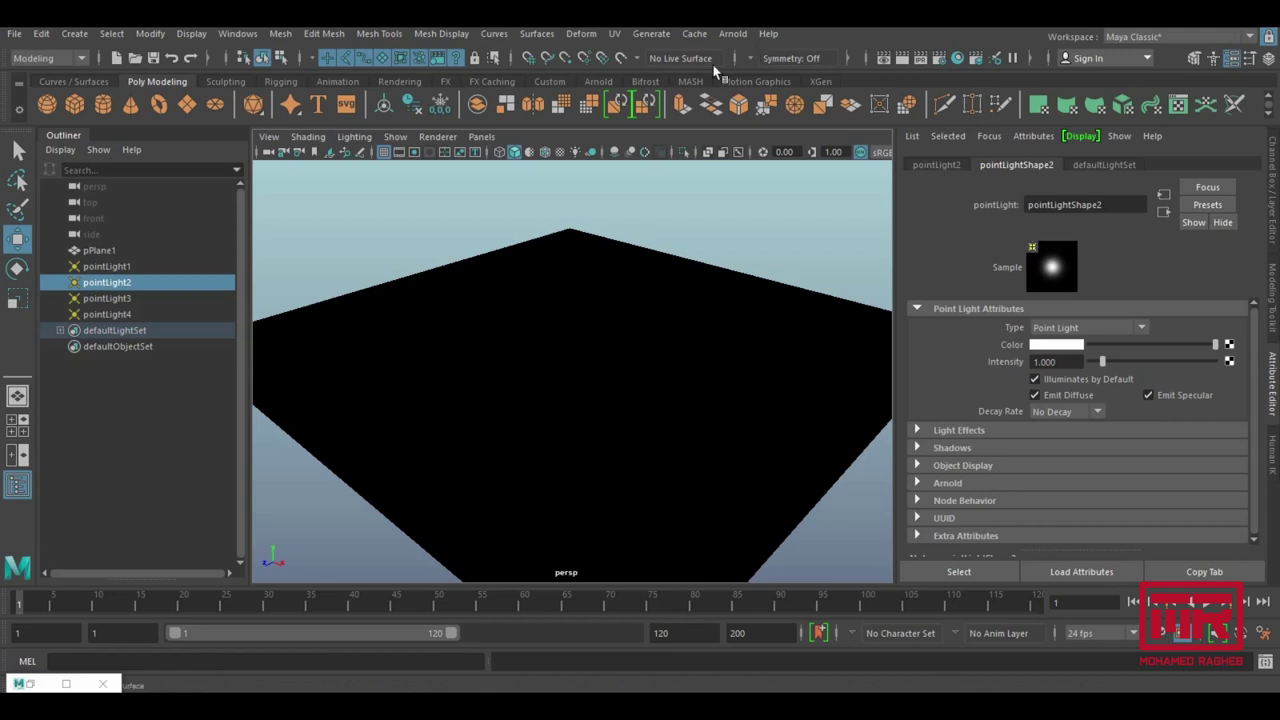
left_click(884, 58)
Lower Arnold sampling, with transmission samples at 0 and specular at 1.
left_click(645, 152)
left_click(563, 146)
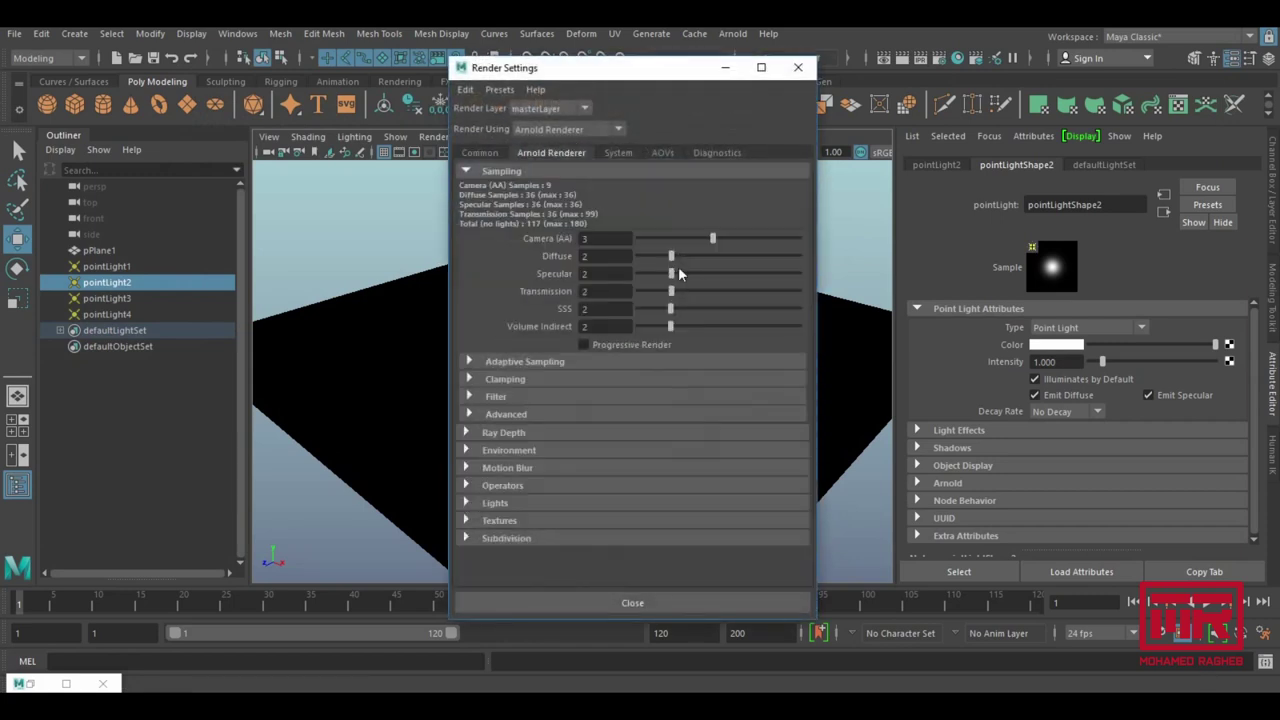
left_click_drag(671, 288, 589, 292)
mouse_move(671, 273)
left_mouse_down()
mouse_move(648, 256)
mouse_move(688, 238)
left_mouse_up()
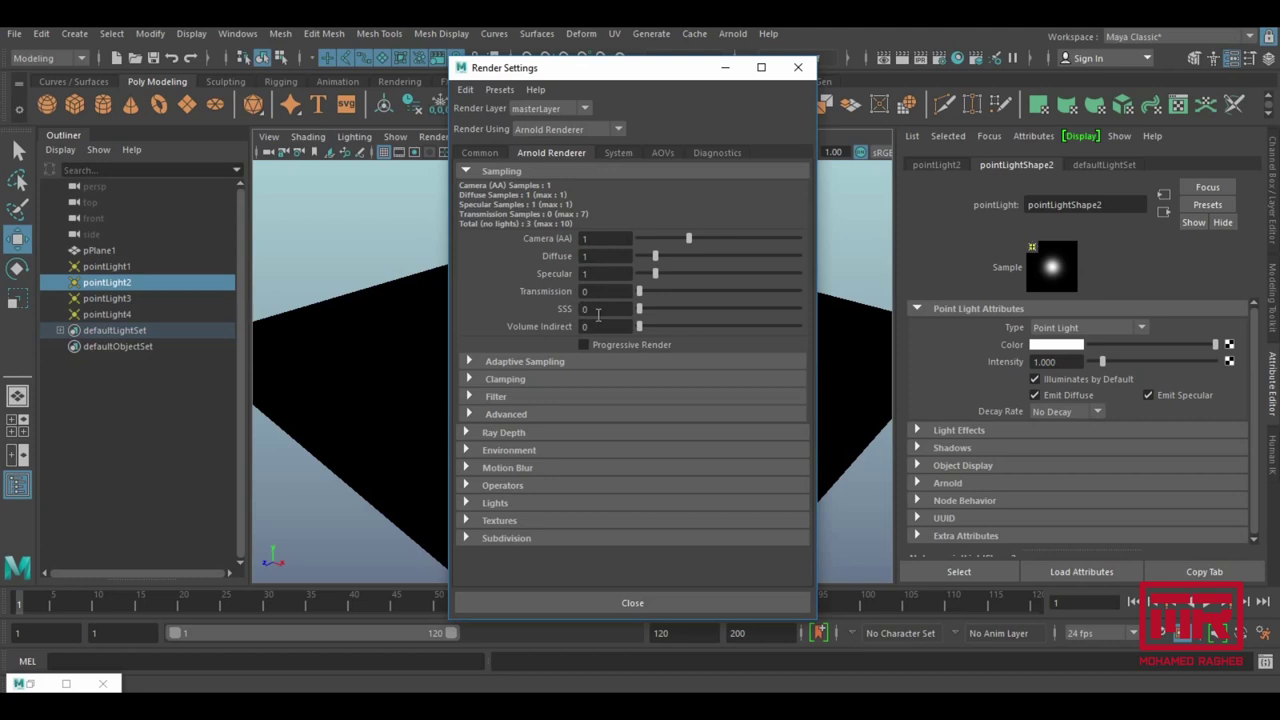
Set the Arnold bucket size to 32 and close Render Settings.
left_click(615, 155)
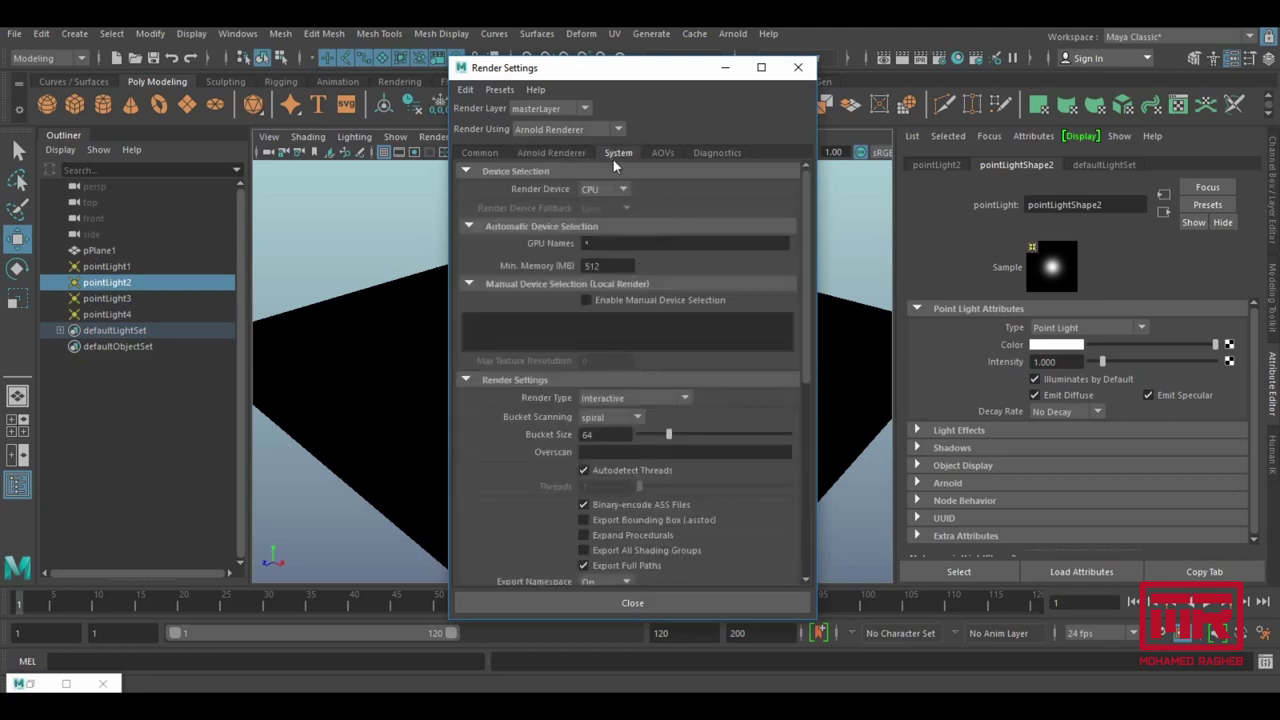
left_click_drag(625, 434, 502, 437)
type("32")
key("Return")
left_click_drag(591, 64, 655, 52)
left_click(864, 56)
left_click(881, 59)
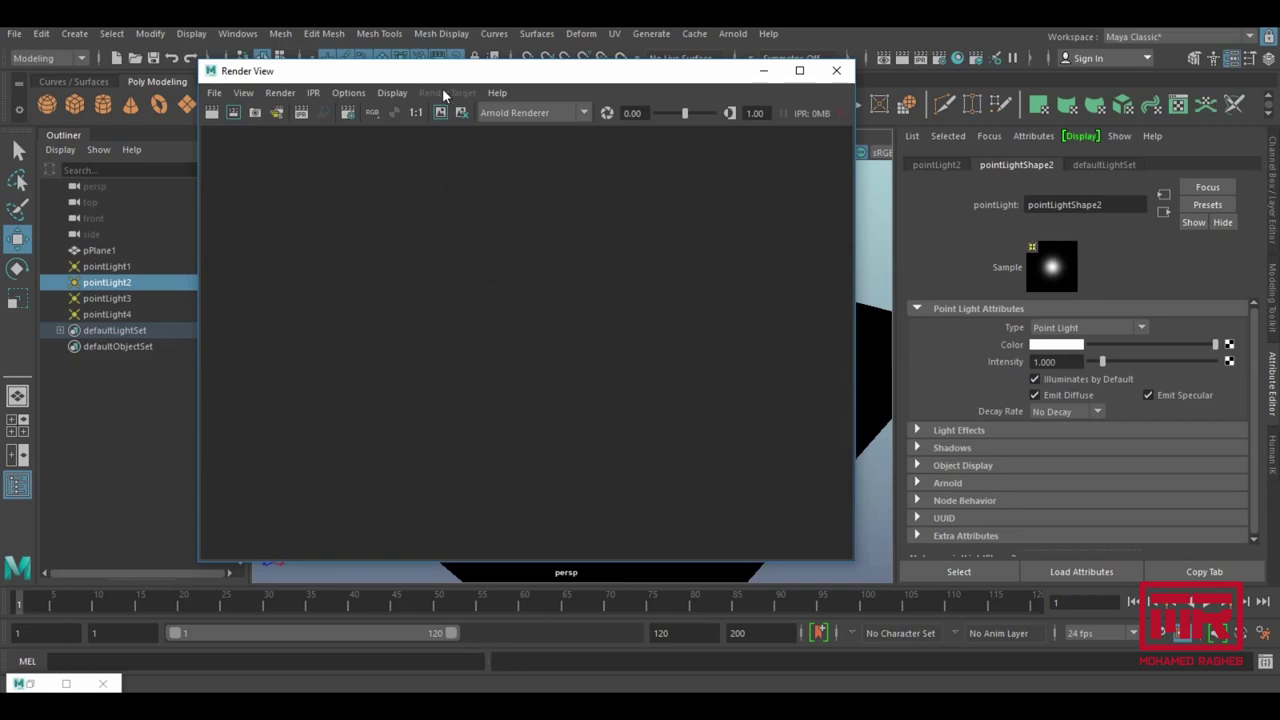
Start an interactive Arnold render in Render View.
left_click_drag(442, 72, 482, 73)
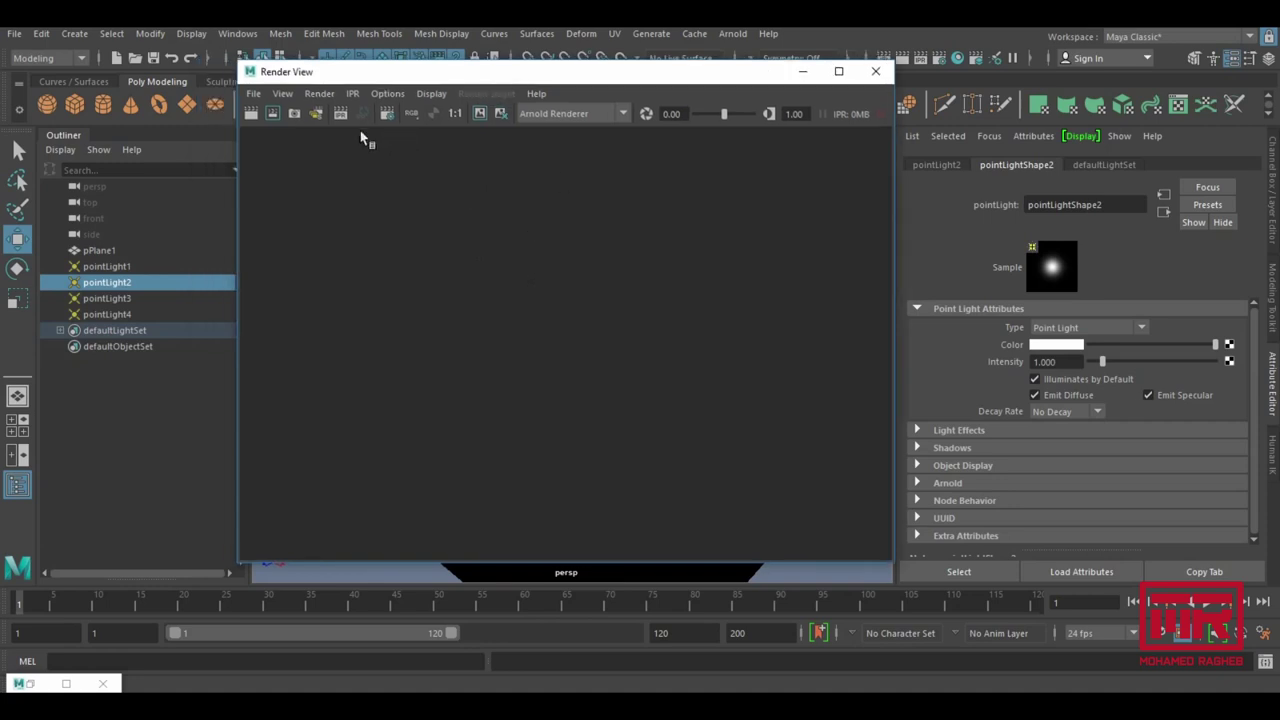
left_click(340, 113)
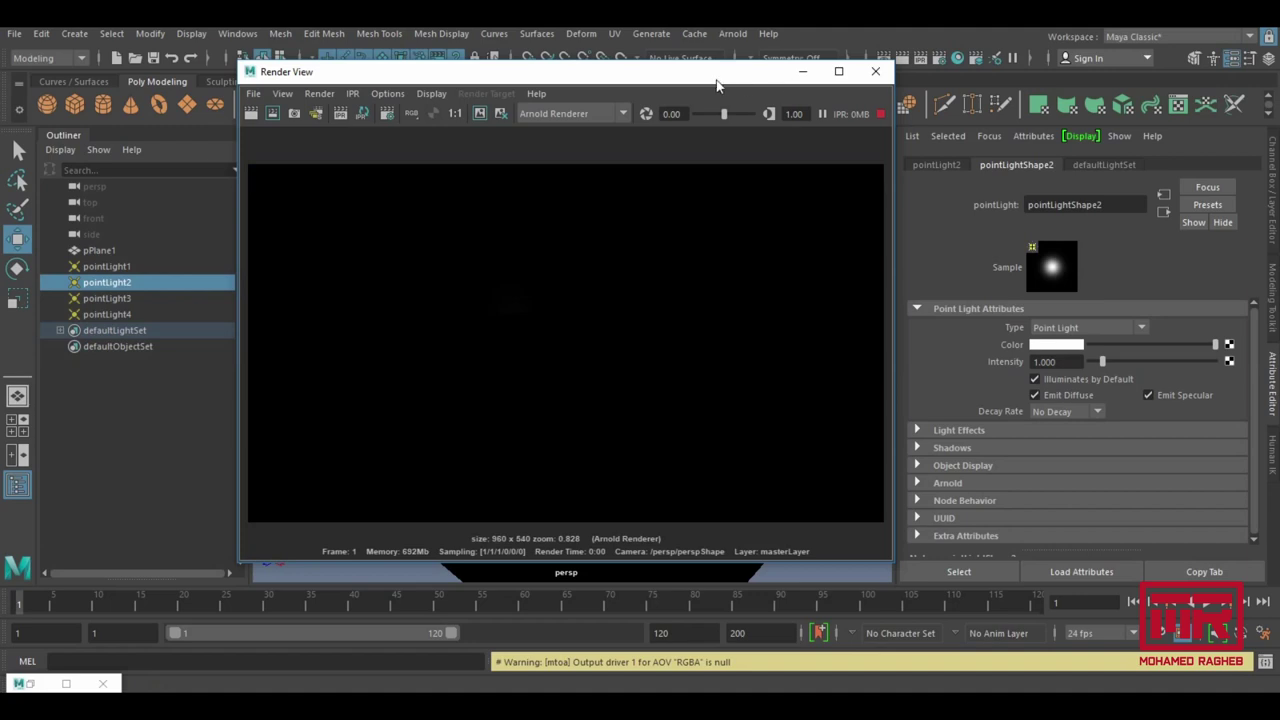
left_click_drag(716, 80, 676, 94)
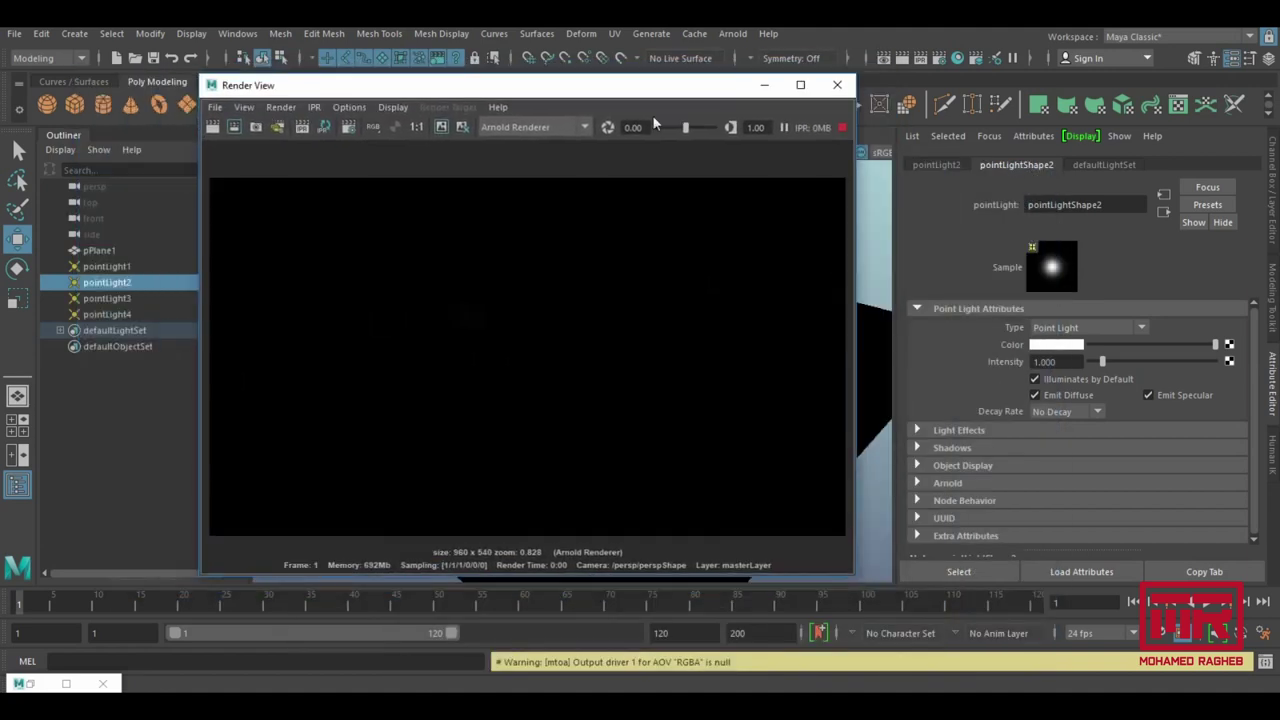
Set Ai Exposure on all four point lights to 15.
left_click_drag(103, 264, 95, 316)
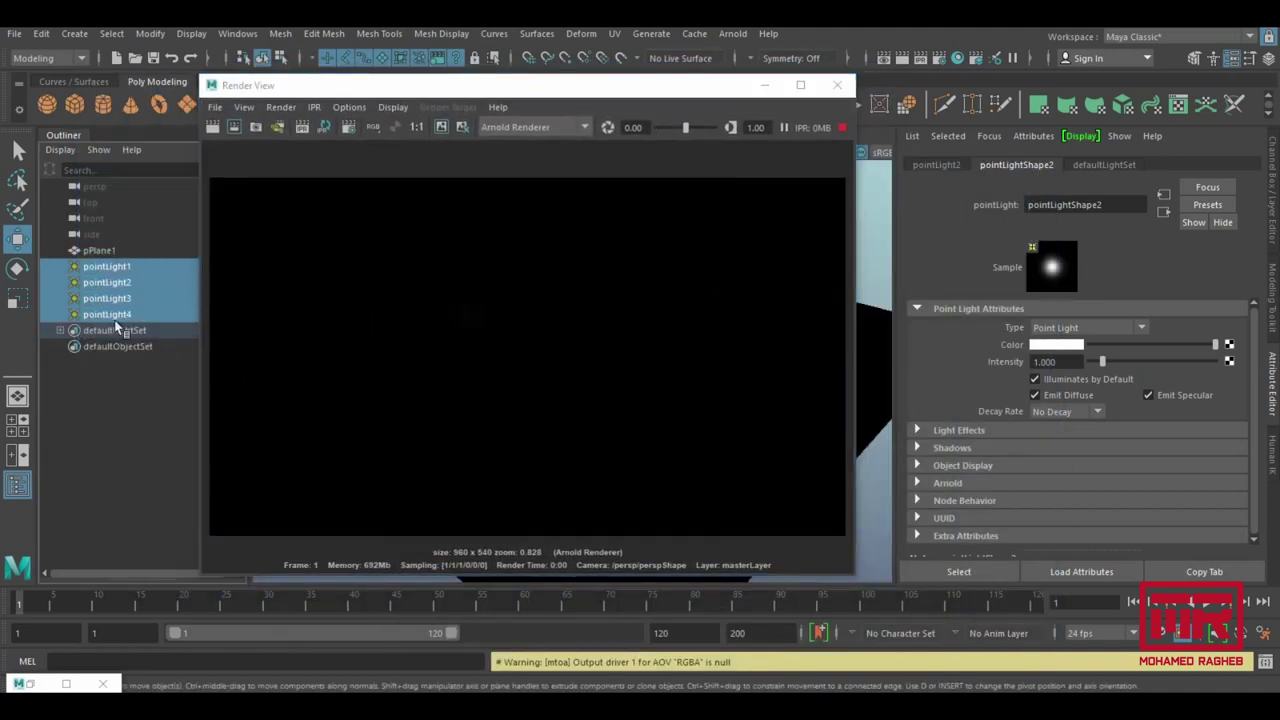
key("ctrl+a")
scroll(1180, 300, "down", 3)
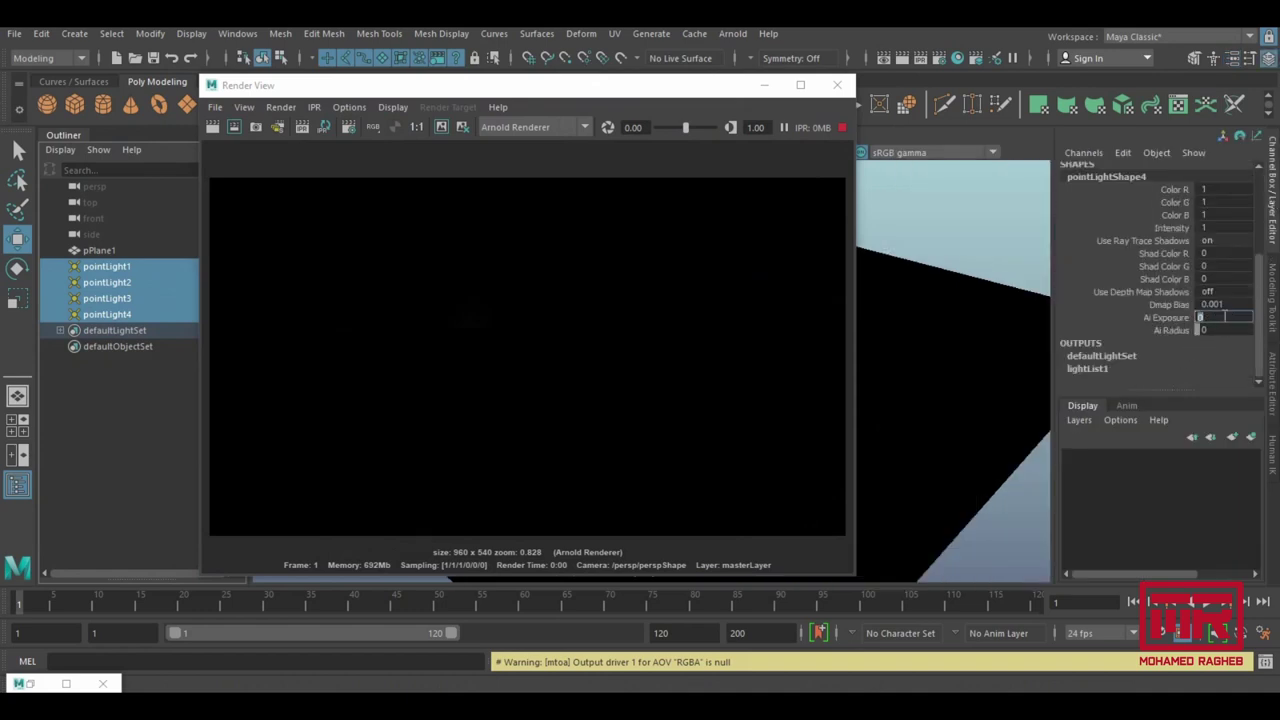
key("BackSpace")
type("20")
key("Return")
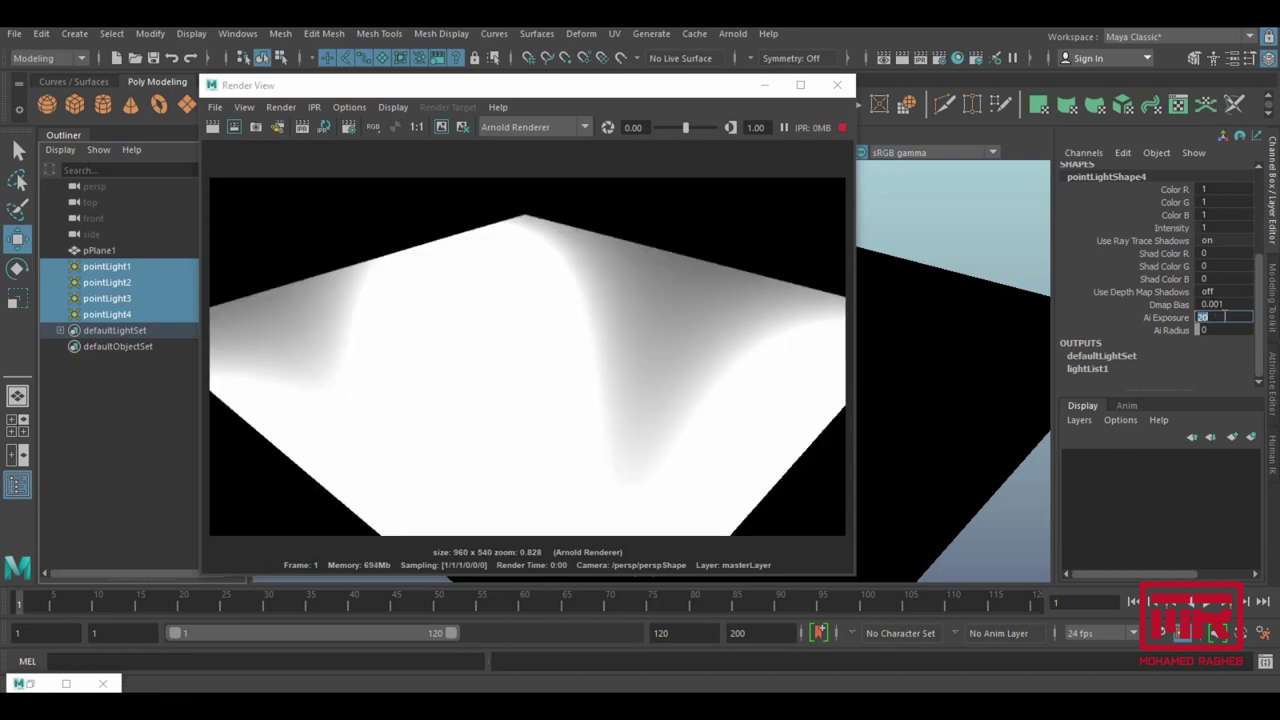
type("15")
key("Return")
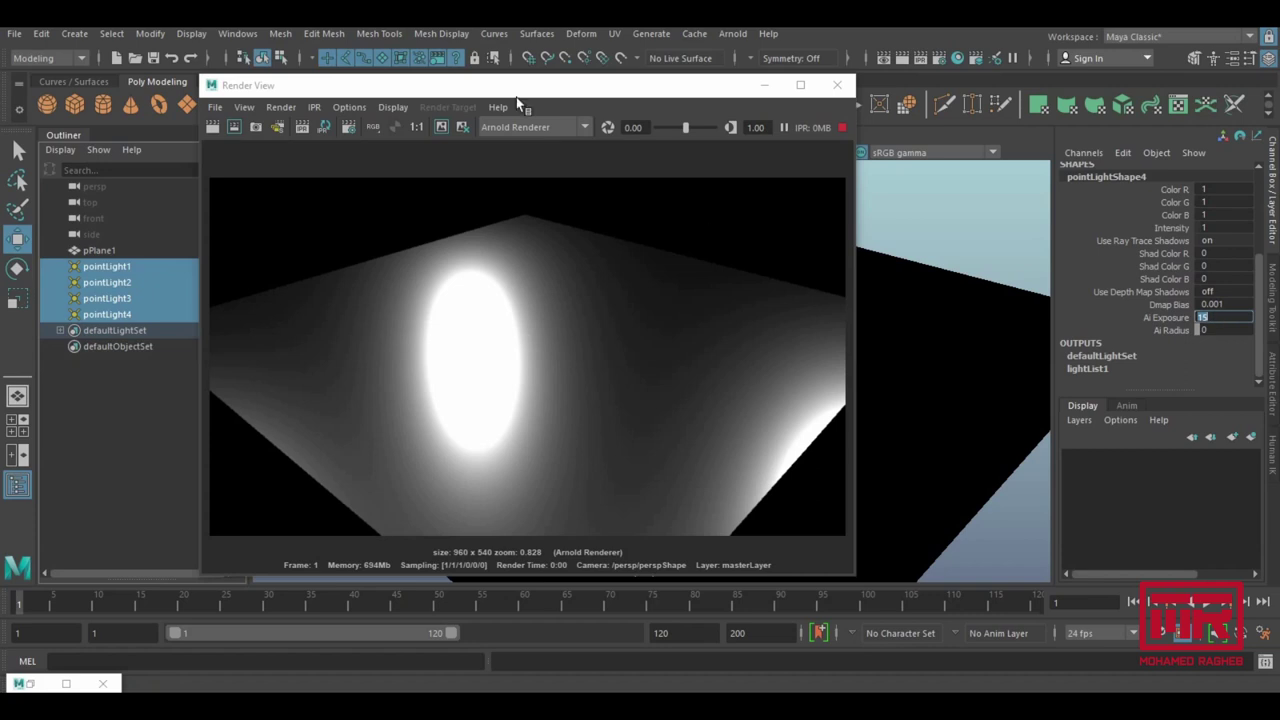
Select pPlane1, show its aiStandardSurface1 material settings, and restore Hypershade.
left_click_drag(516, 97, 841, 203)
left_click_drag(650, 204, 767, 166)
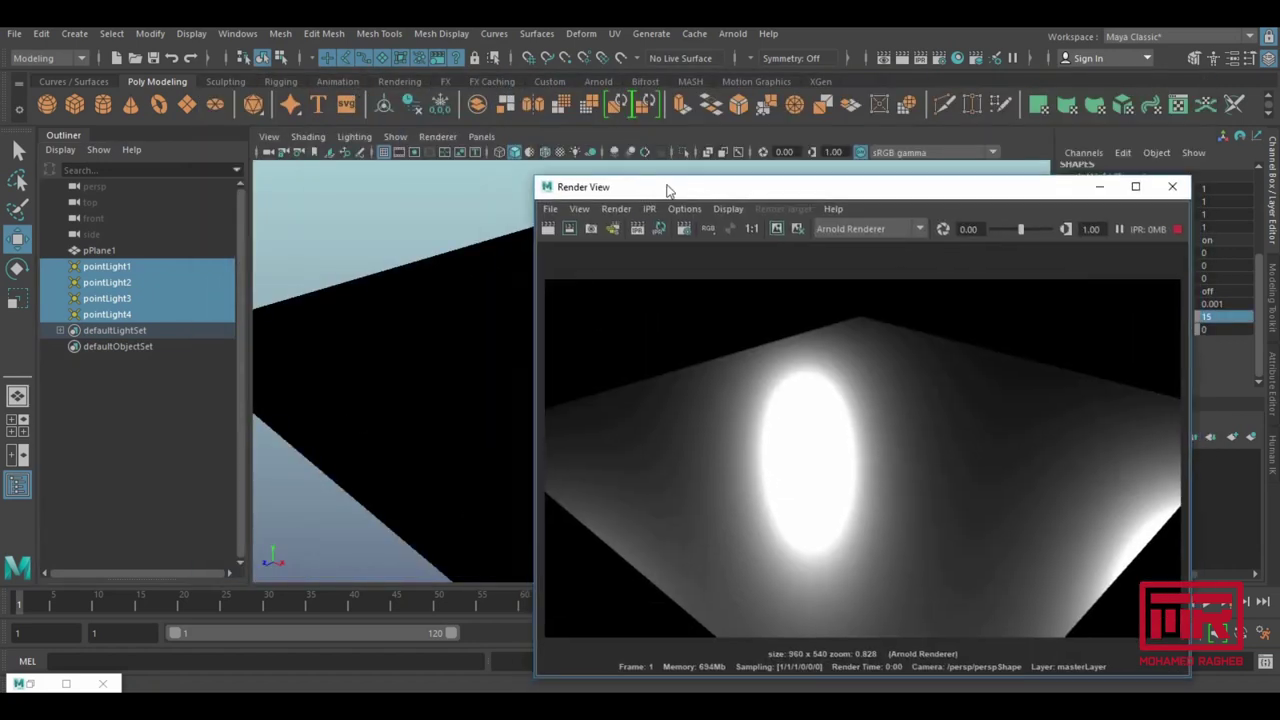
scroll(594, 348, "down", 3)
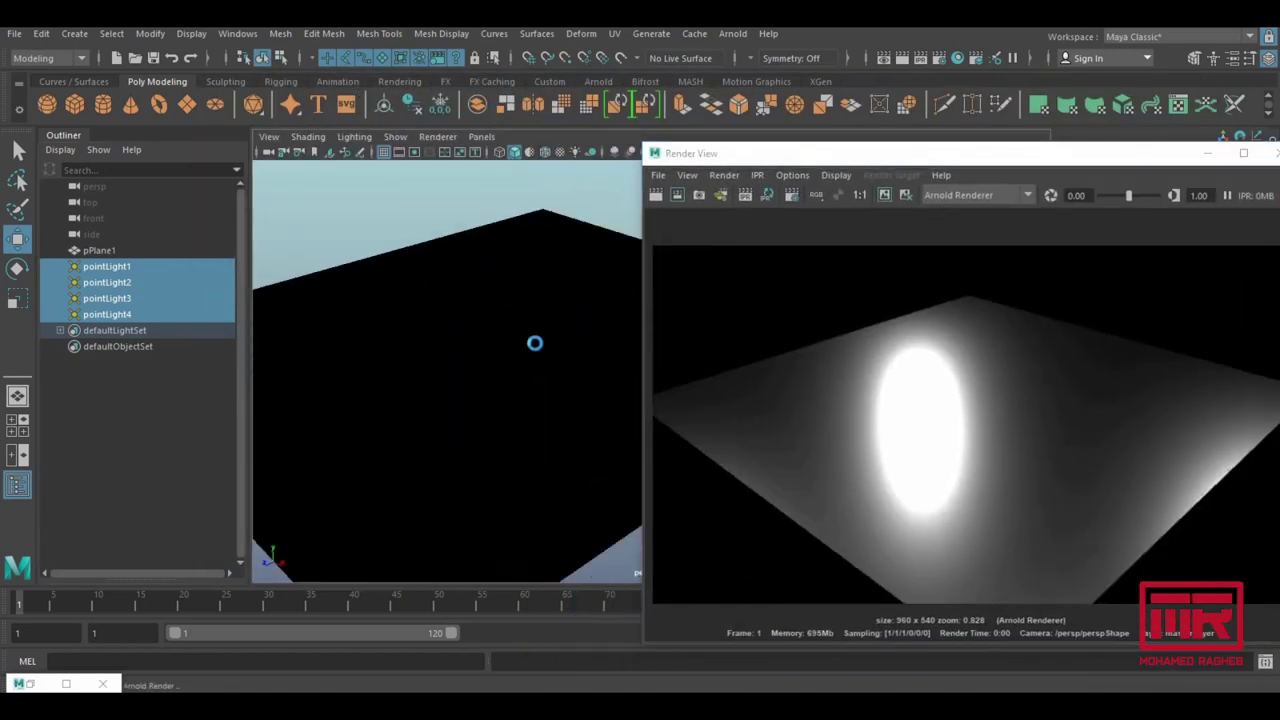
left_click_drag(831, 157, 730, 84)
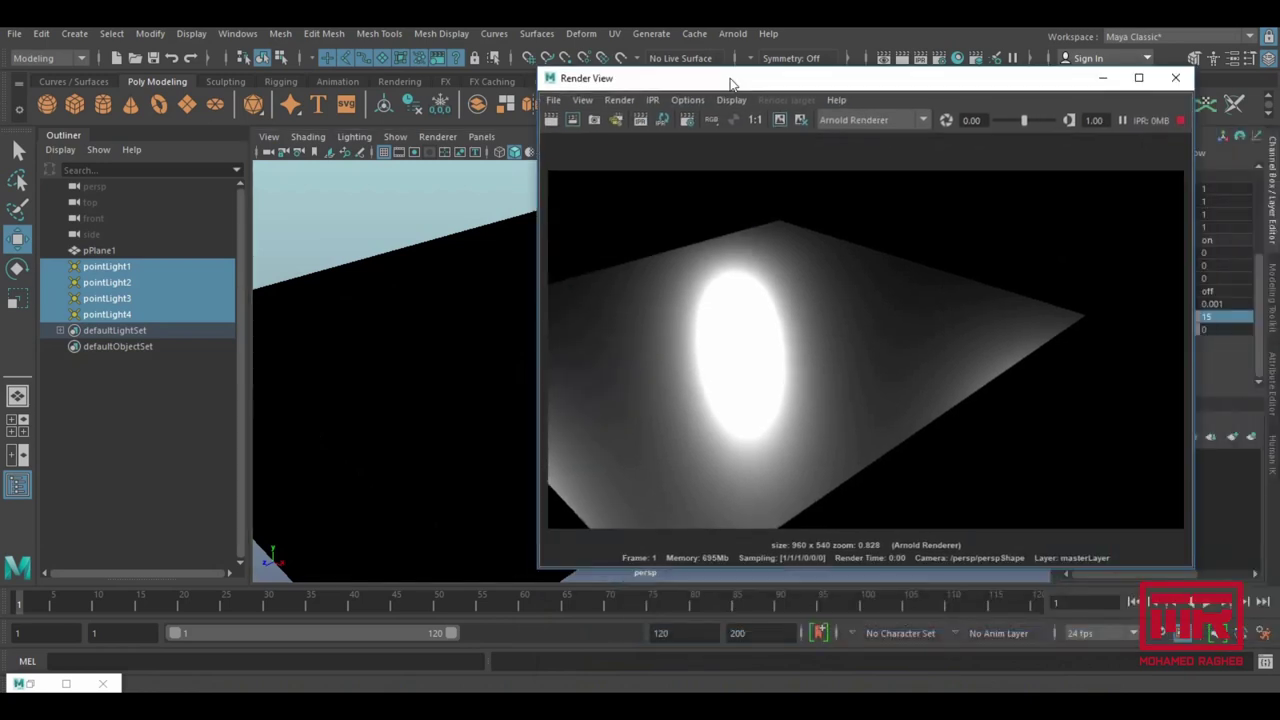
left_click_drag(380, 334, 391, 357, "alt")
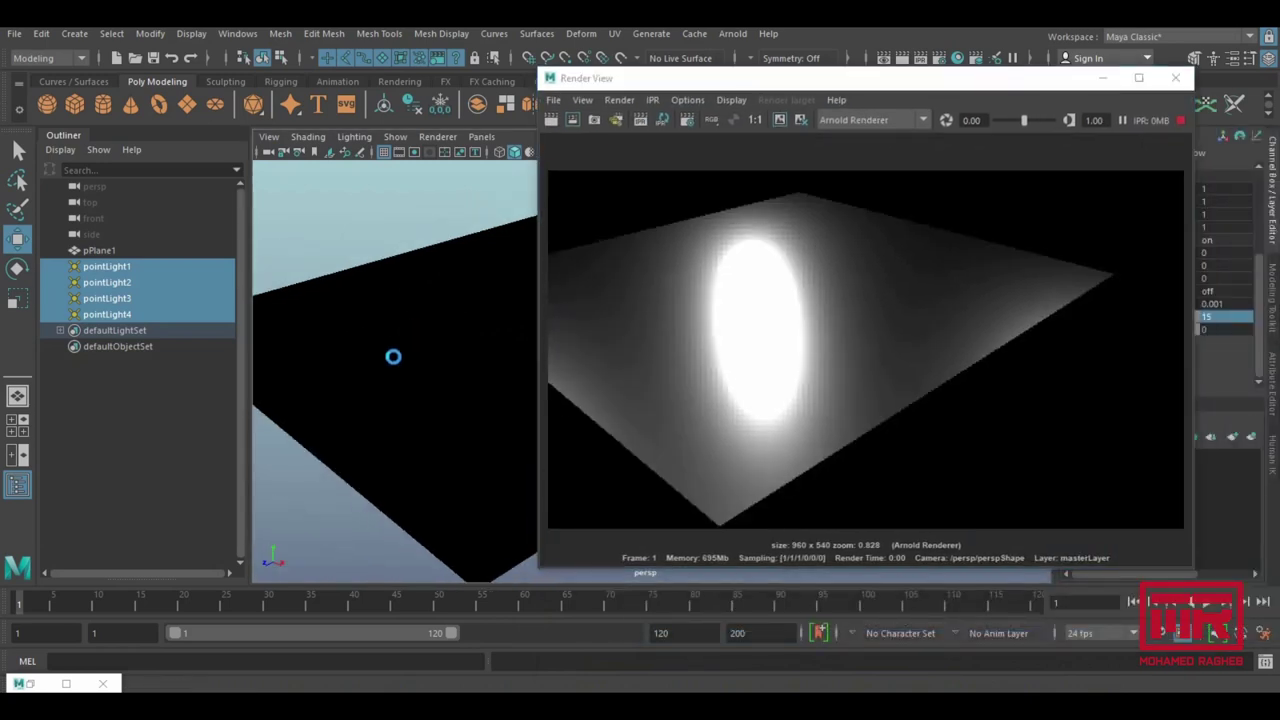
left_click(372, 426)
left_click_drag(830, 78, 449, 66)
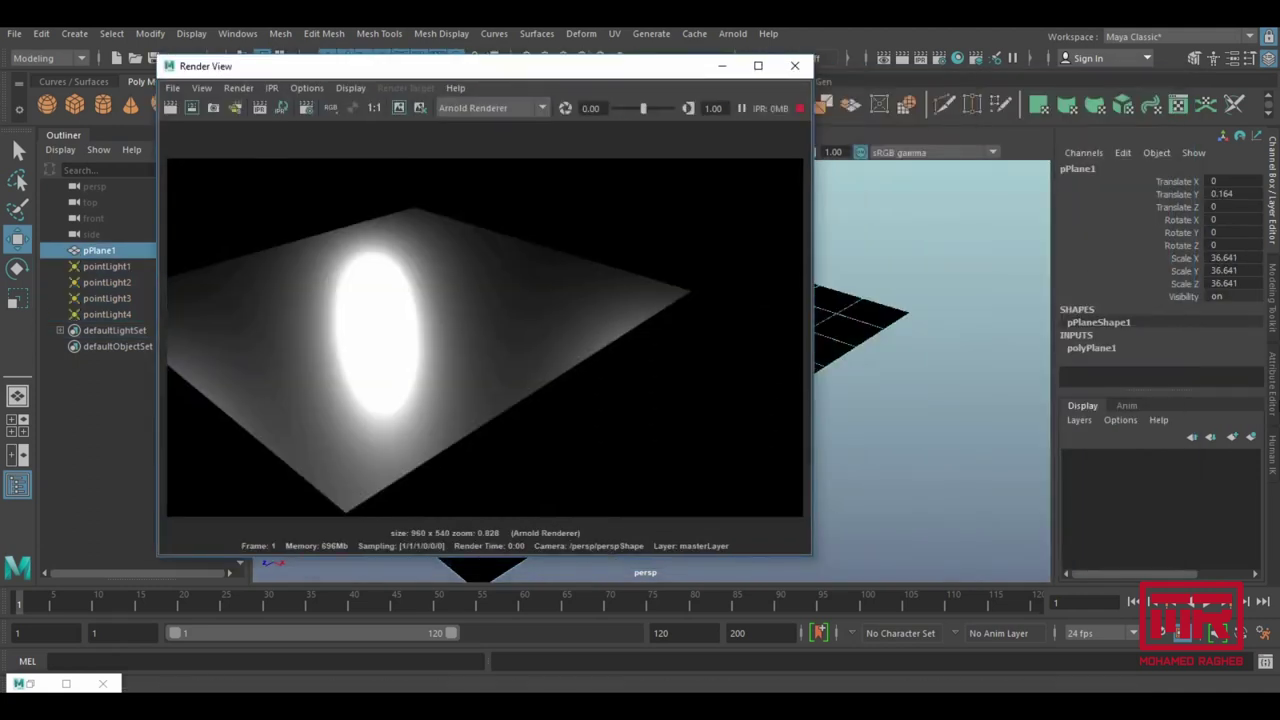
key("ctrl+a")
left_click(1158, 164)
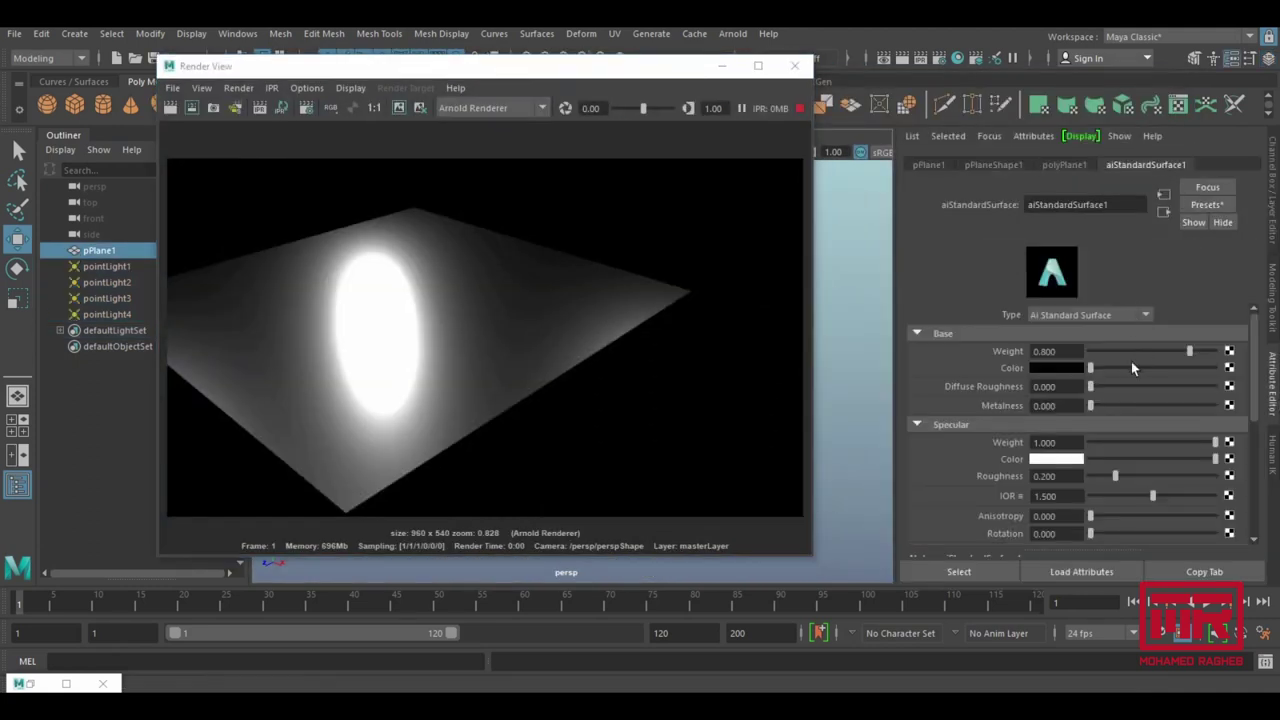
mouse_move(534, 323)
middle_mouse_down("alt")
mouse_move(634, 323)
mouse_move(612, 316)
middle_mouse_up("alt")
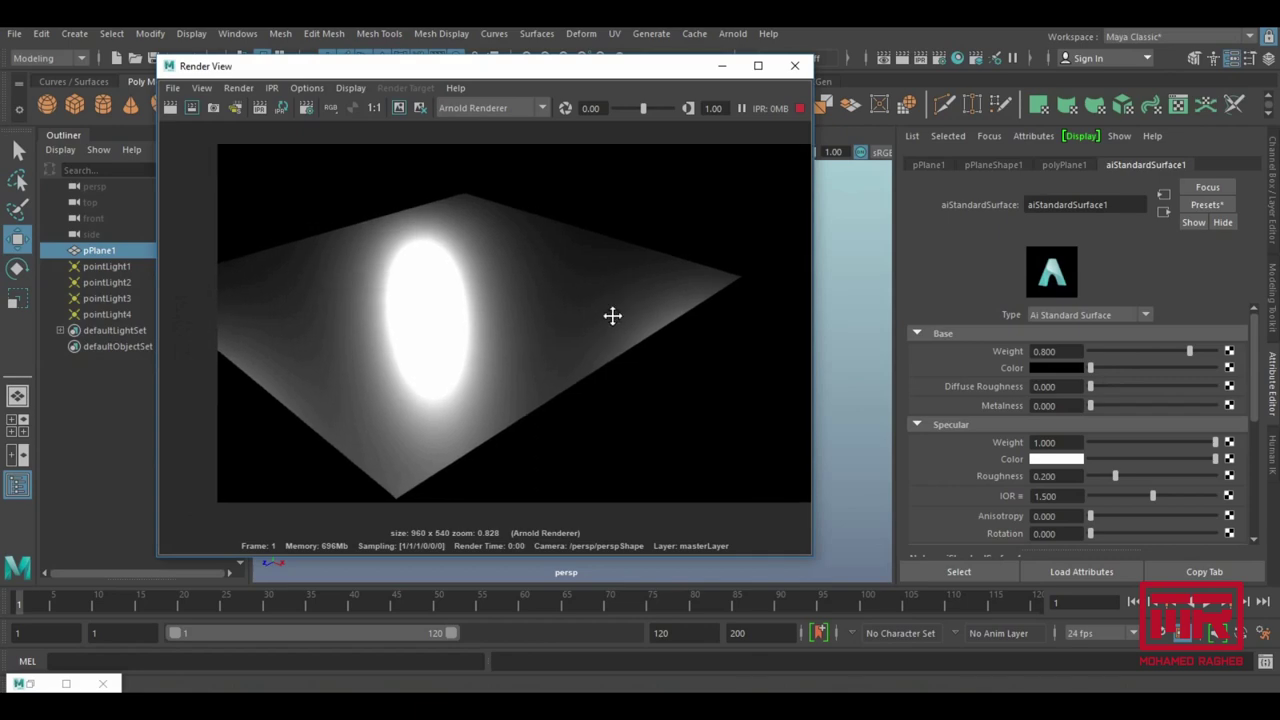
left_click(66, 683)
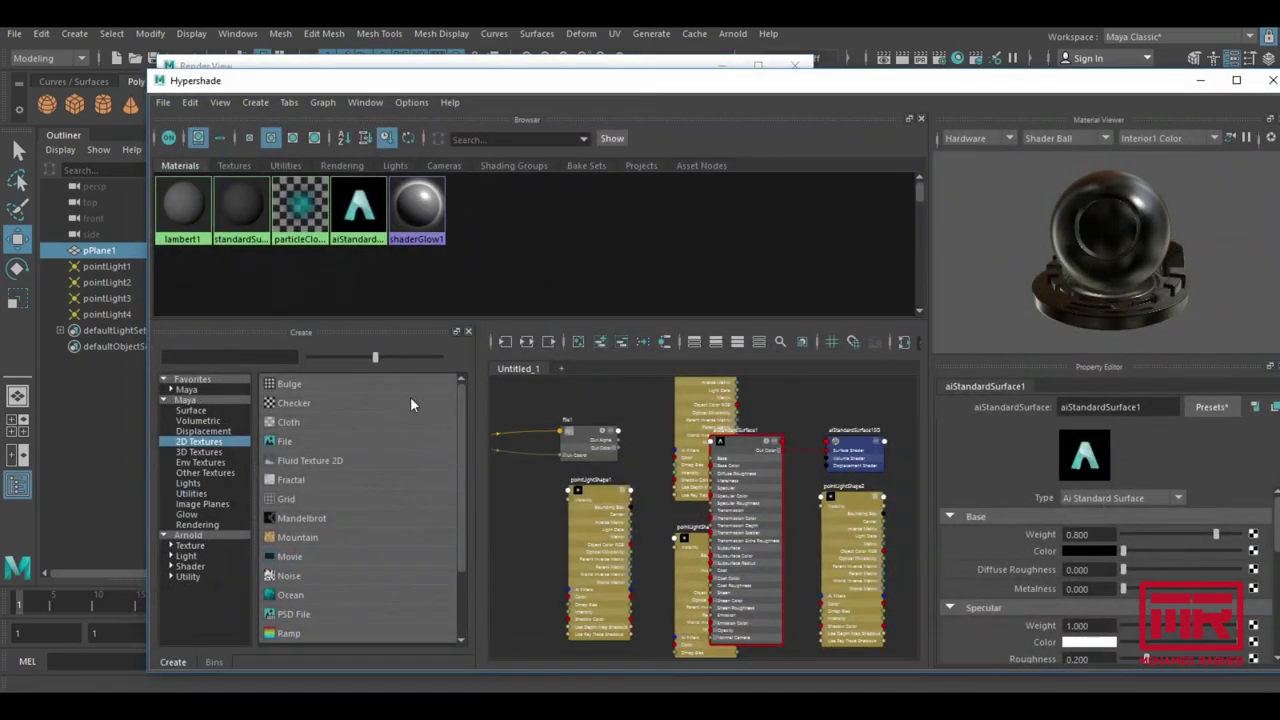
Inspect the point light nodes in Hypershade and select aiStandardSurface1.
scroll(650, 485, "down", 1)
scroll(660, 487, "down", 1)
scroll(668, 488, "down", 1)
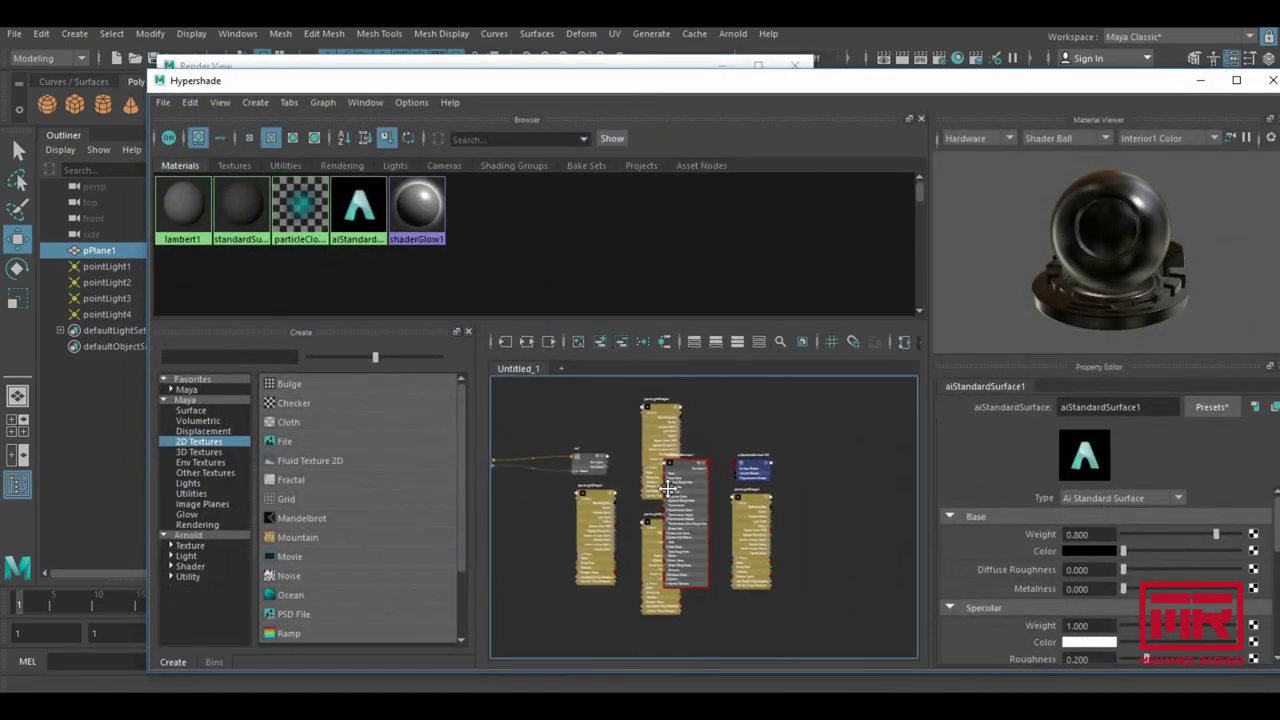
left_click(869, 386)
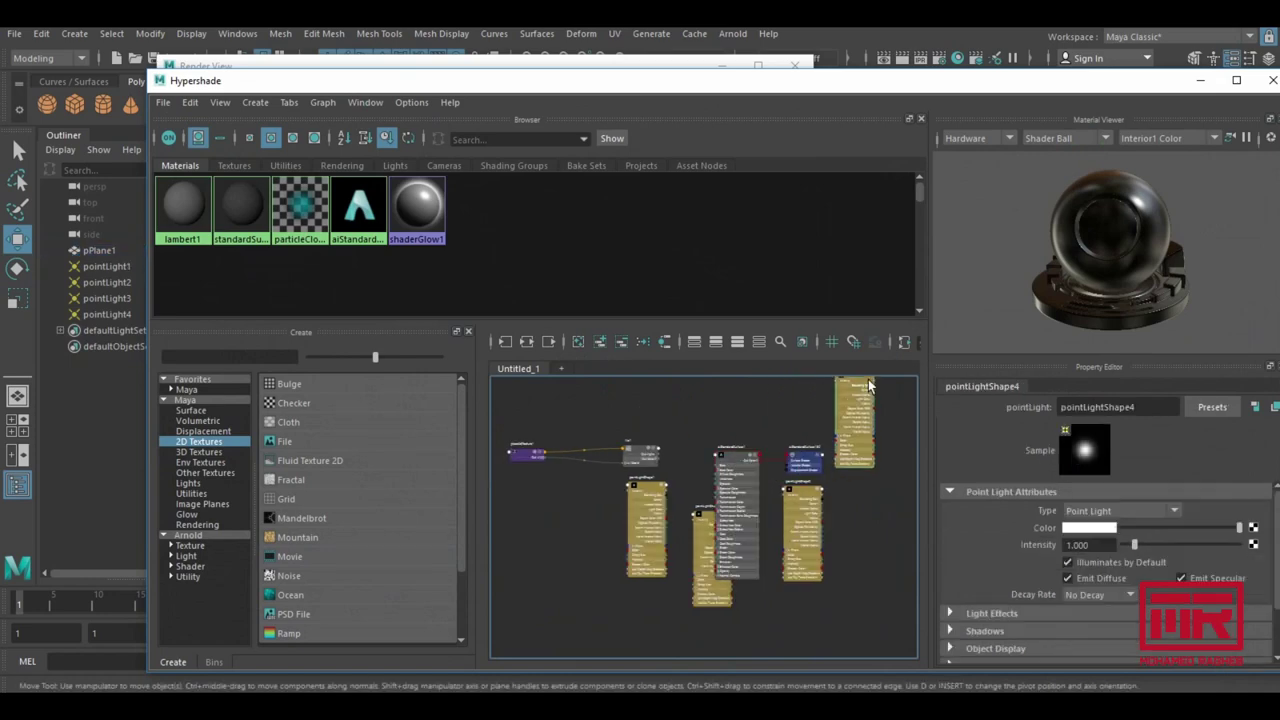
middle_click_drag(840, 490, 645, 525)
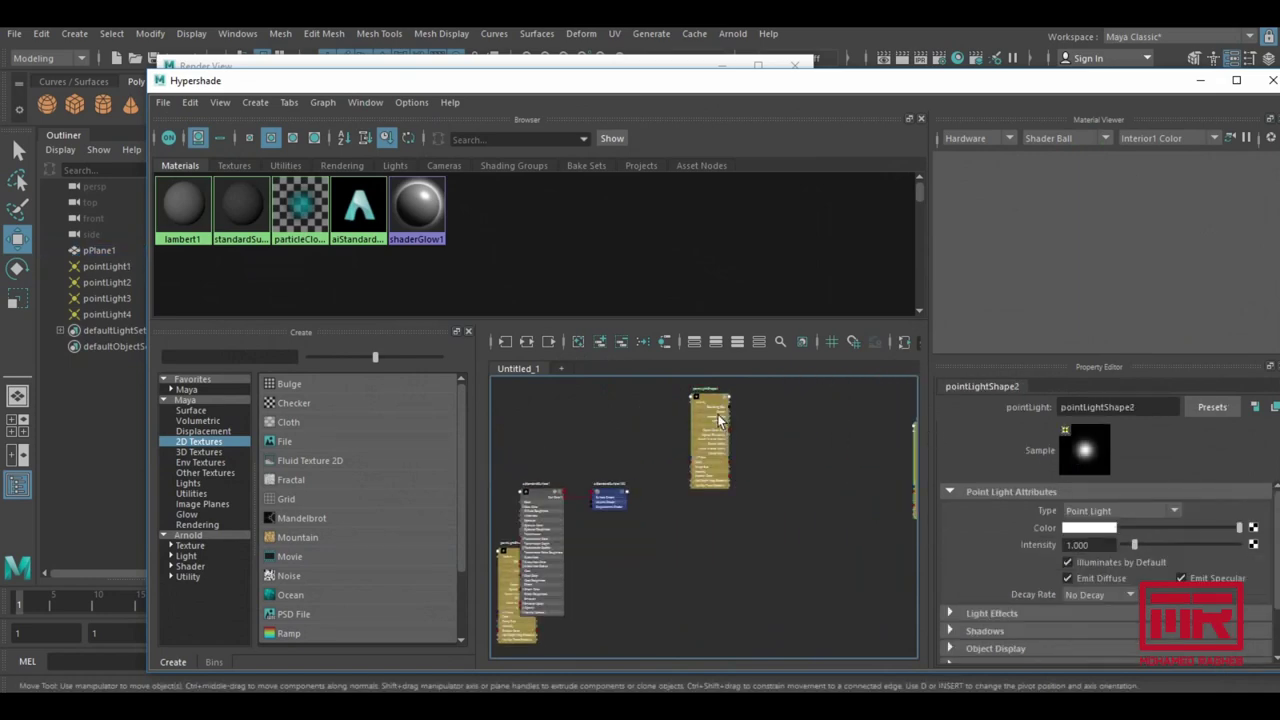
left_click(567, 452)
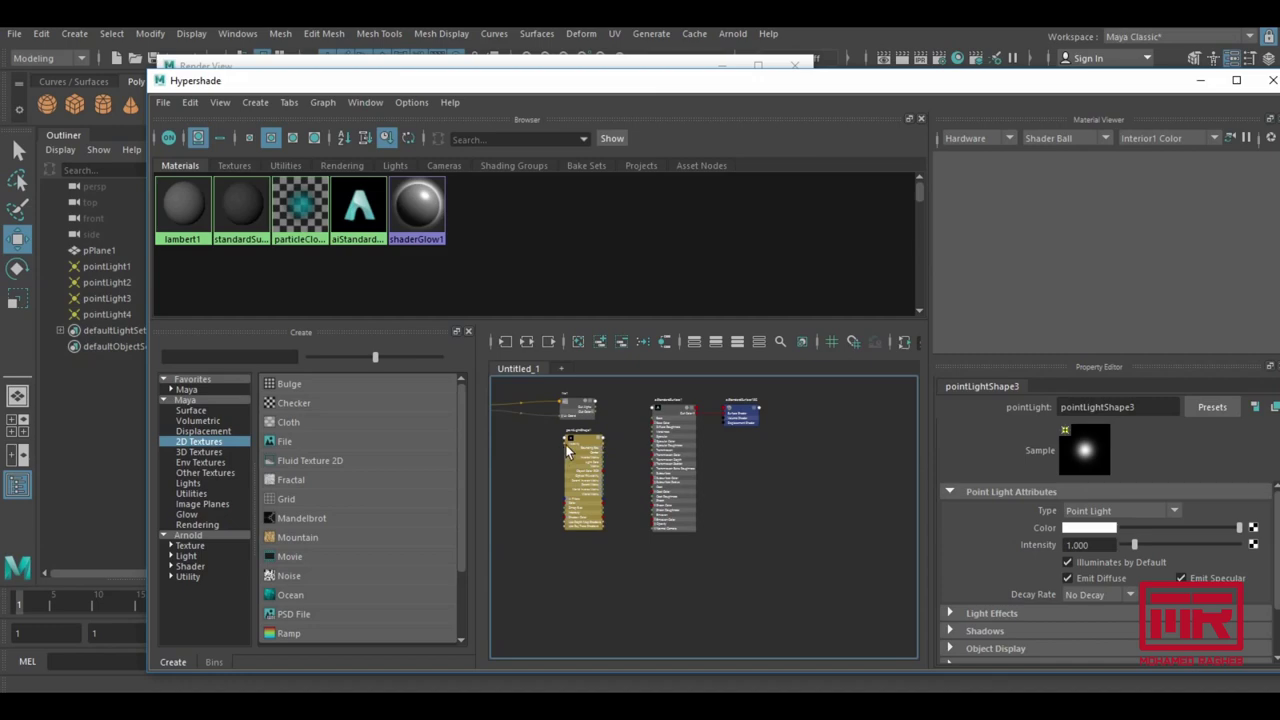
left_click(653, 430)
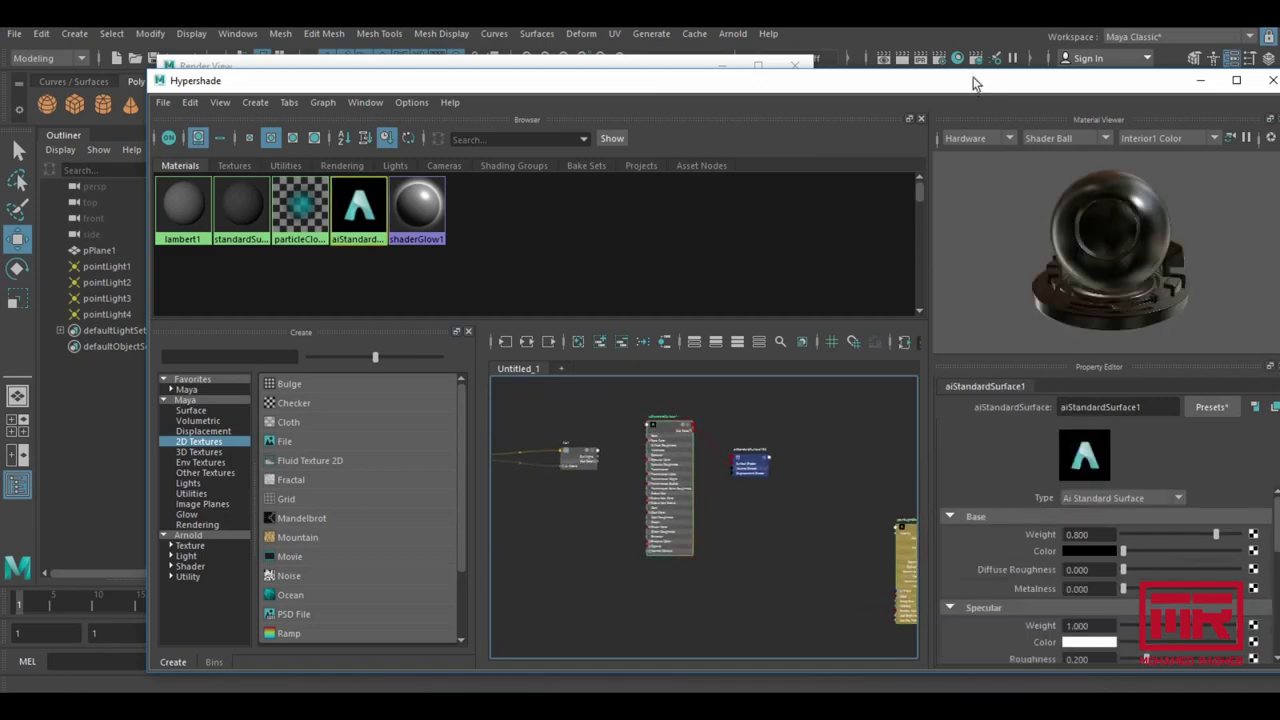
Connect the file1 texture to aiStandardSurface1's Specular Color.
left_click_drag(980, 78, 923, 21)
scroll(1037, 519, "down", 5)
scroll(1037, 519, "up", 4)
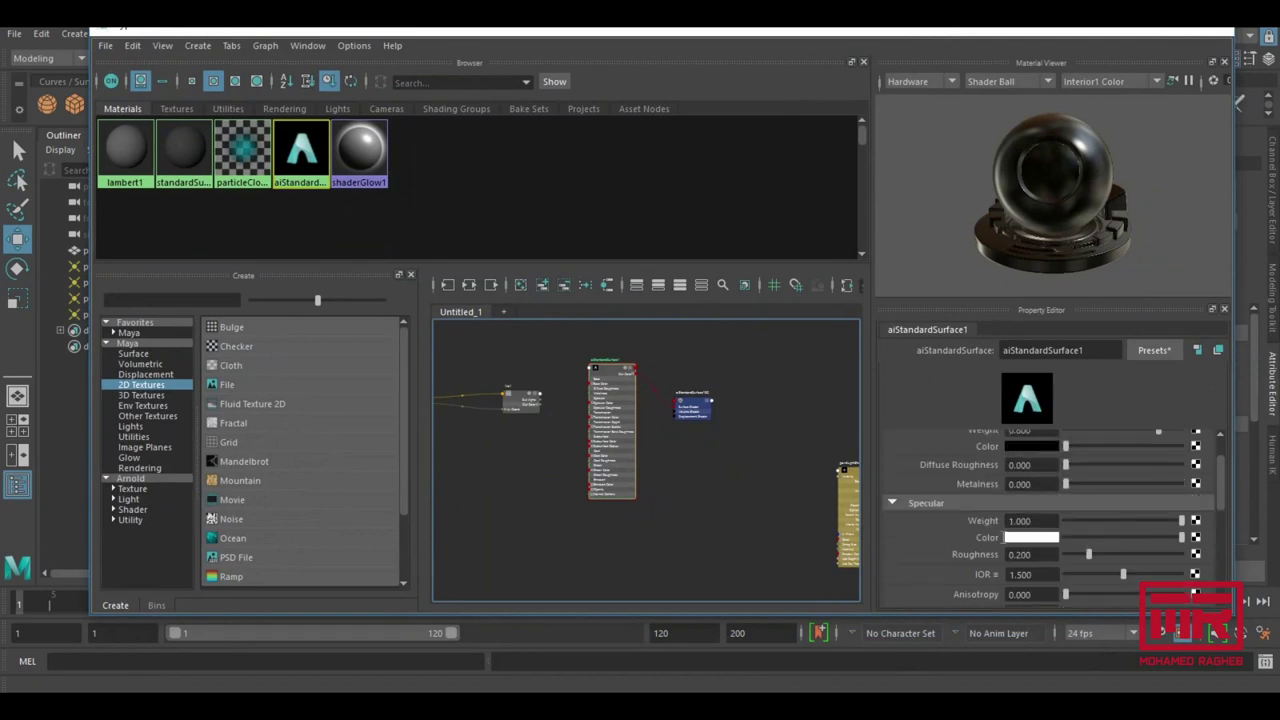
left_click(974, 543)
middle_click_drag(975, 546, 976, 546)
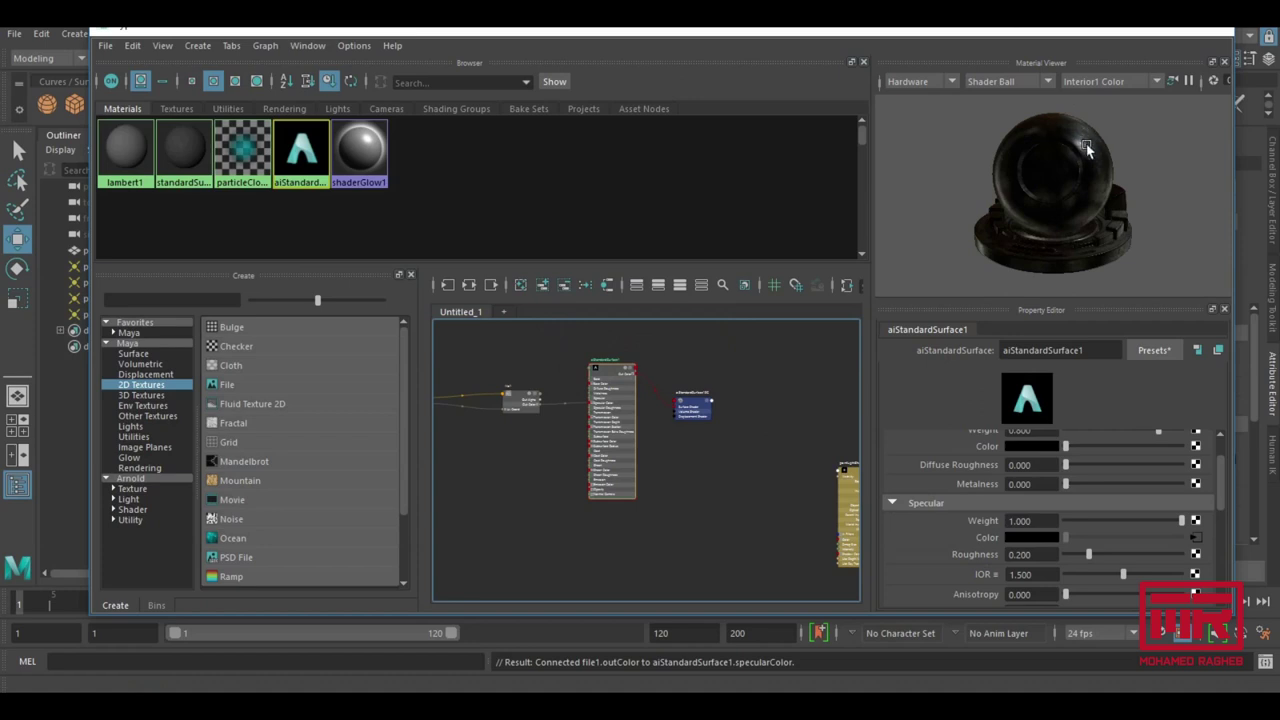
Toggle the Material Viewer between Arnold and Hardware, ending on Arnold.
left_click(930, 82)
left_click(918, 109)
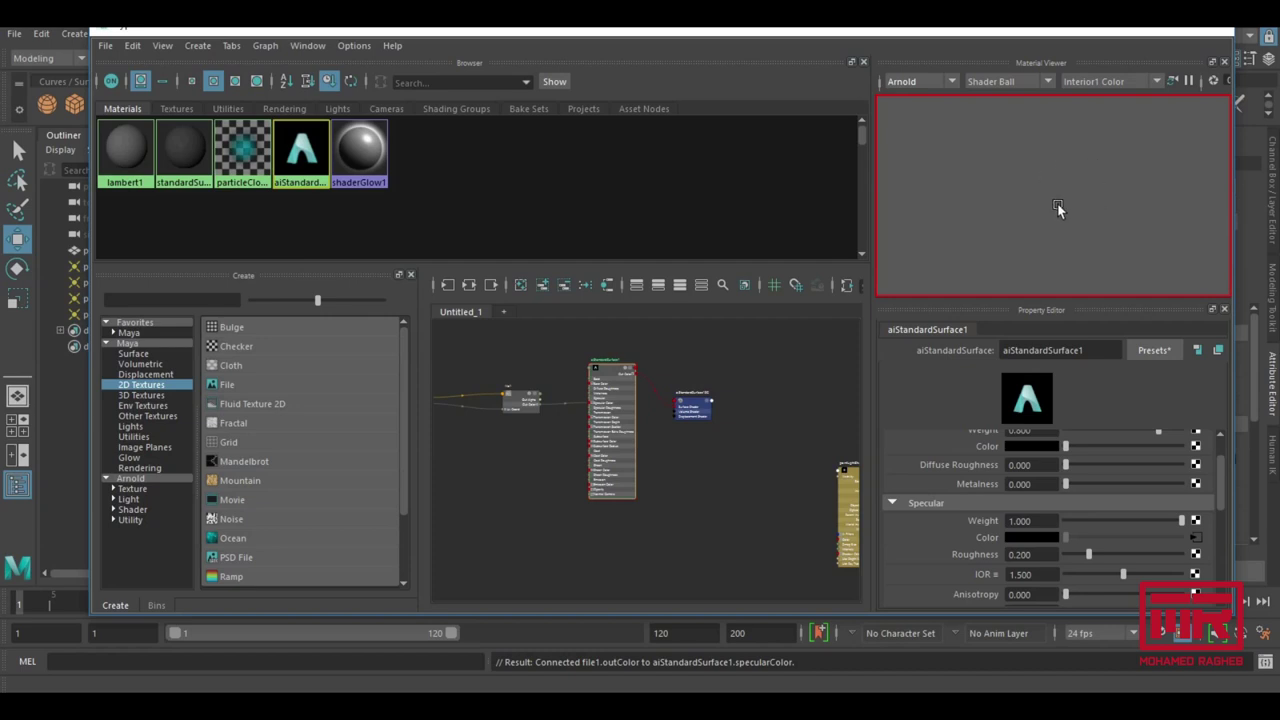
left_click_drag(1050, 200, 1016, 198)
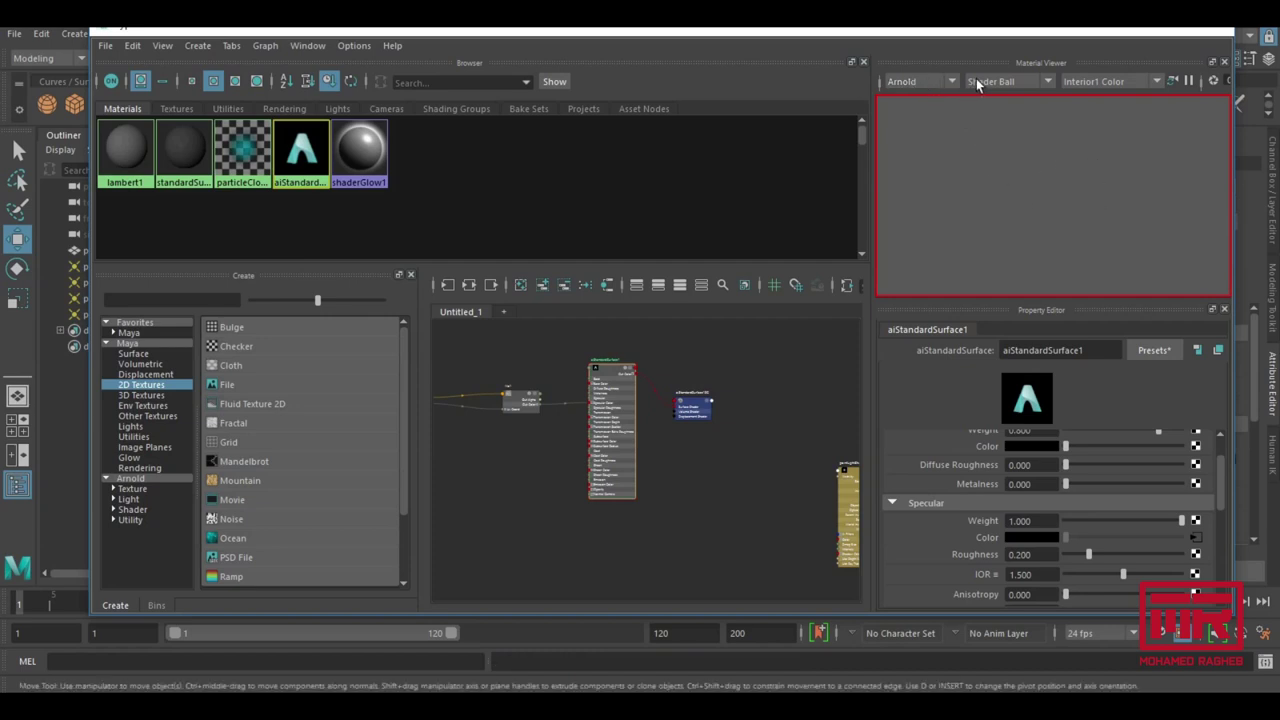
left_click(940, 82)
left_click(931, 95)
left_click(945, 84)
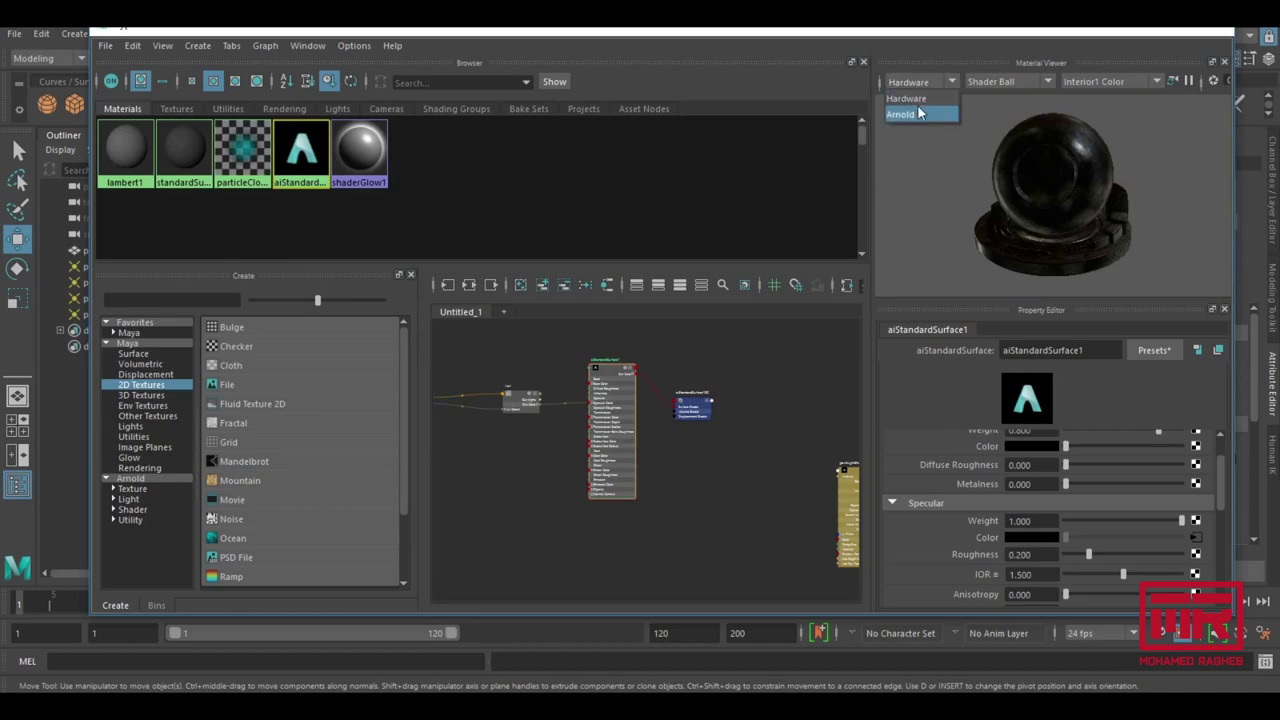
left_click(918, 113)
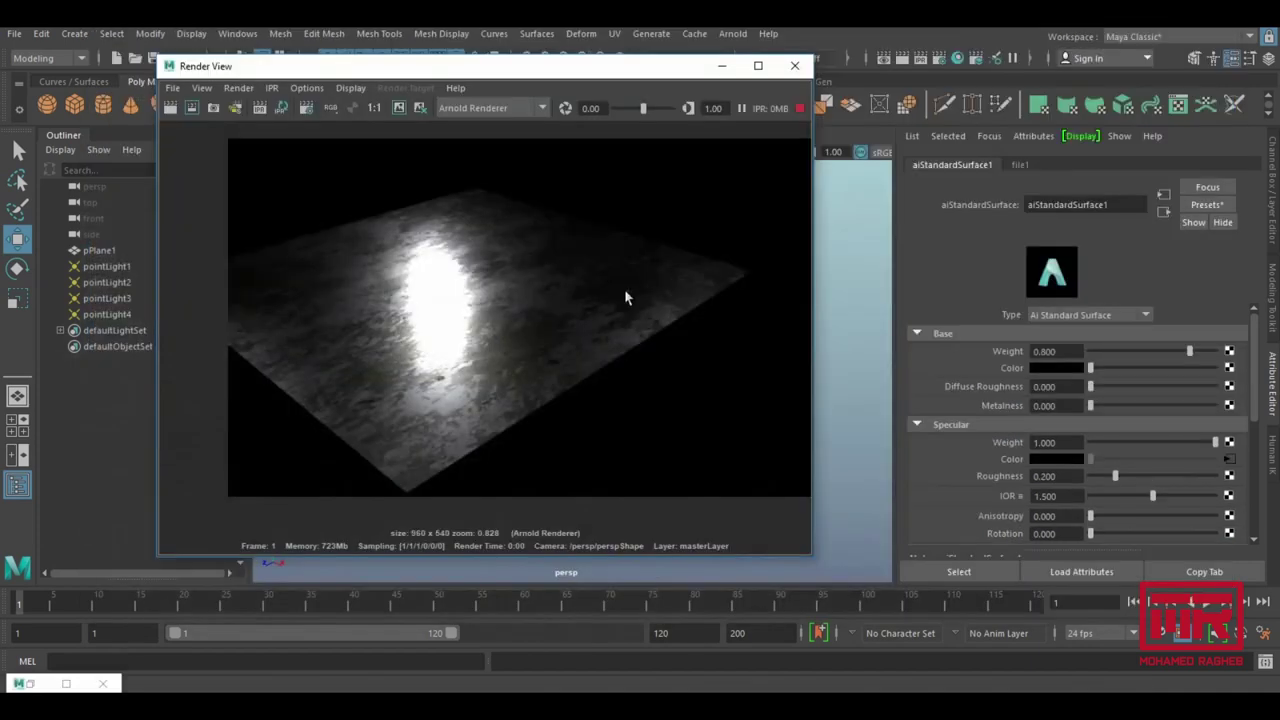
scroll(669, 337, "up", 1)
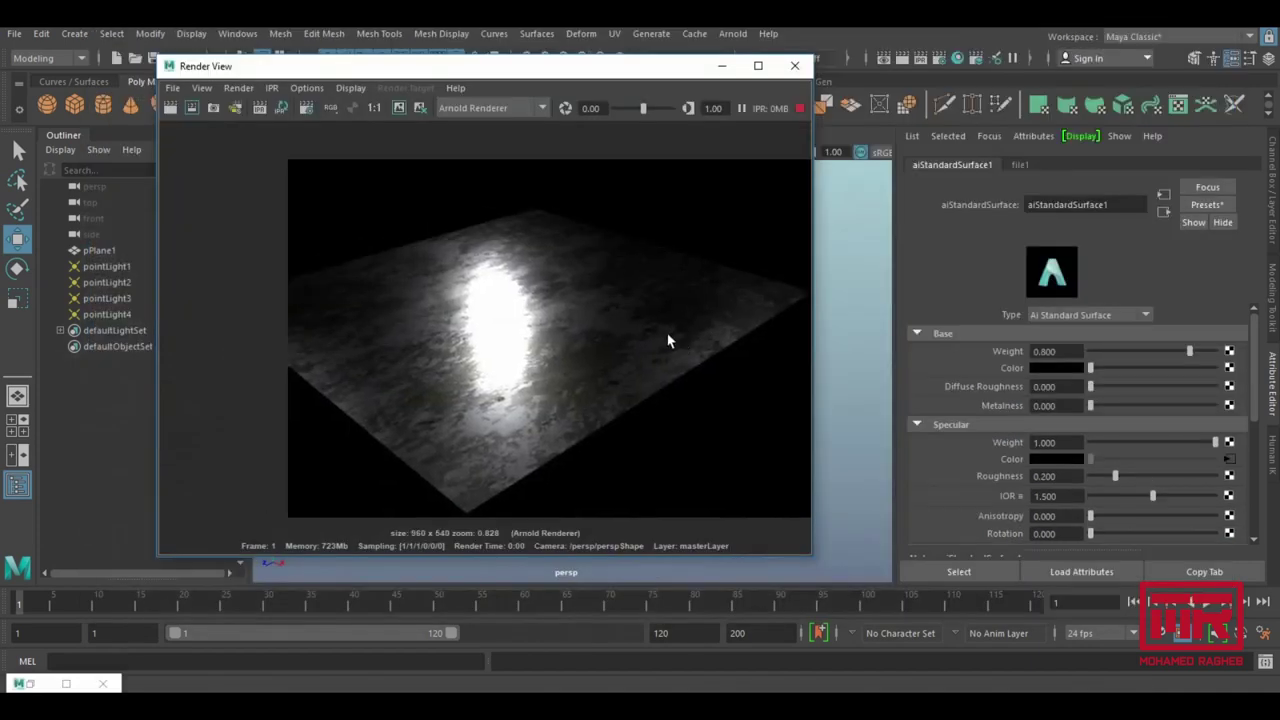
Zoom the Render View image in and out, then bring Hypershade to the front.
scroll(534, 337, "up", 1)
scroll(606, 326, "up", 1)
scroll(625, 312, "up", 1)
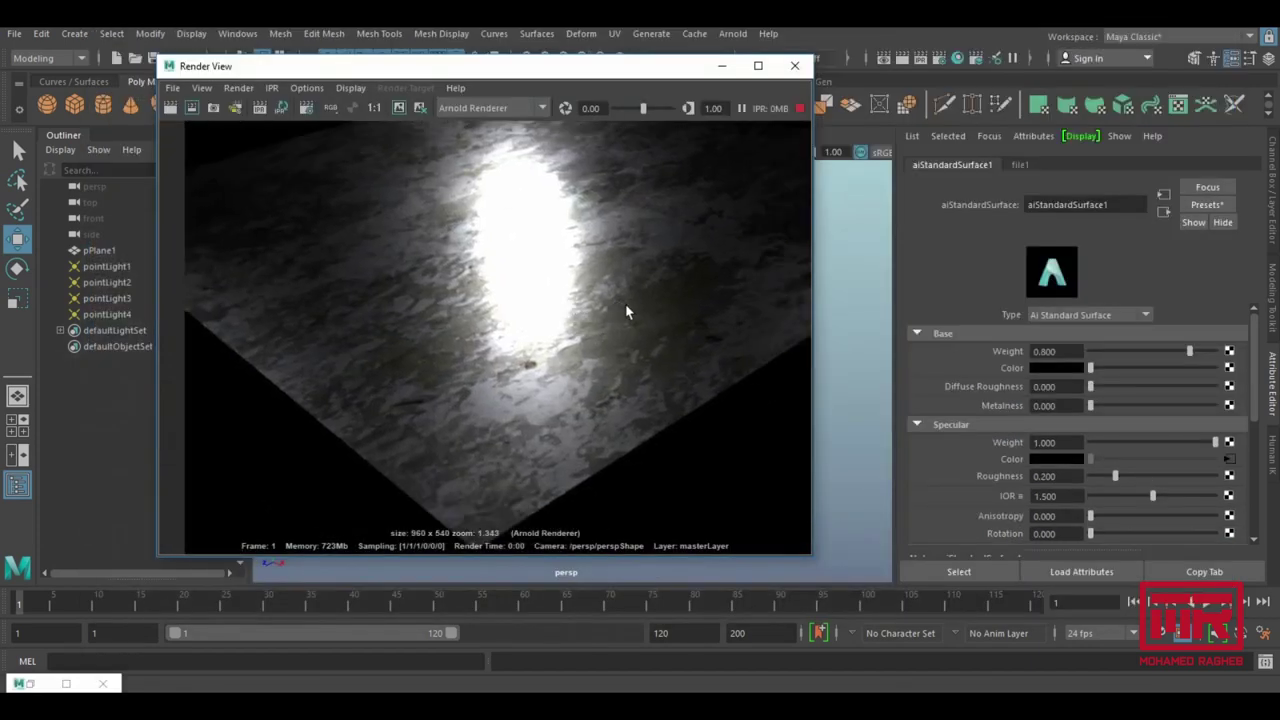
scroll(560, 330, "down", 2)
scroll(510, 344, "down", 1)
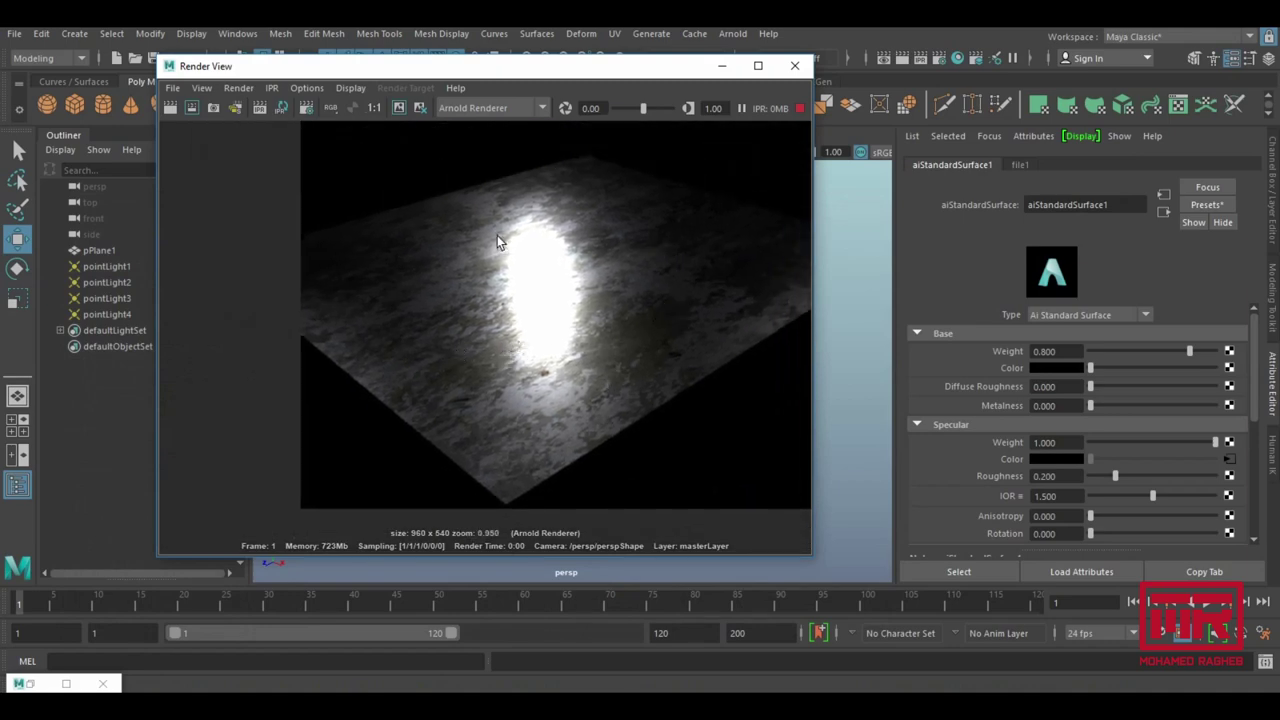
left_click(28, 685)
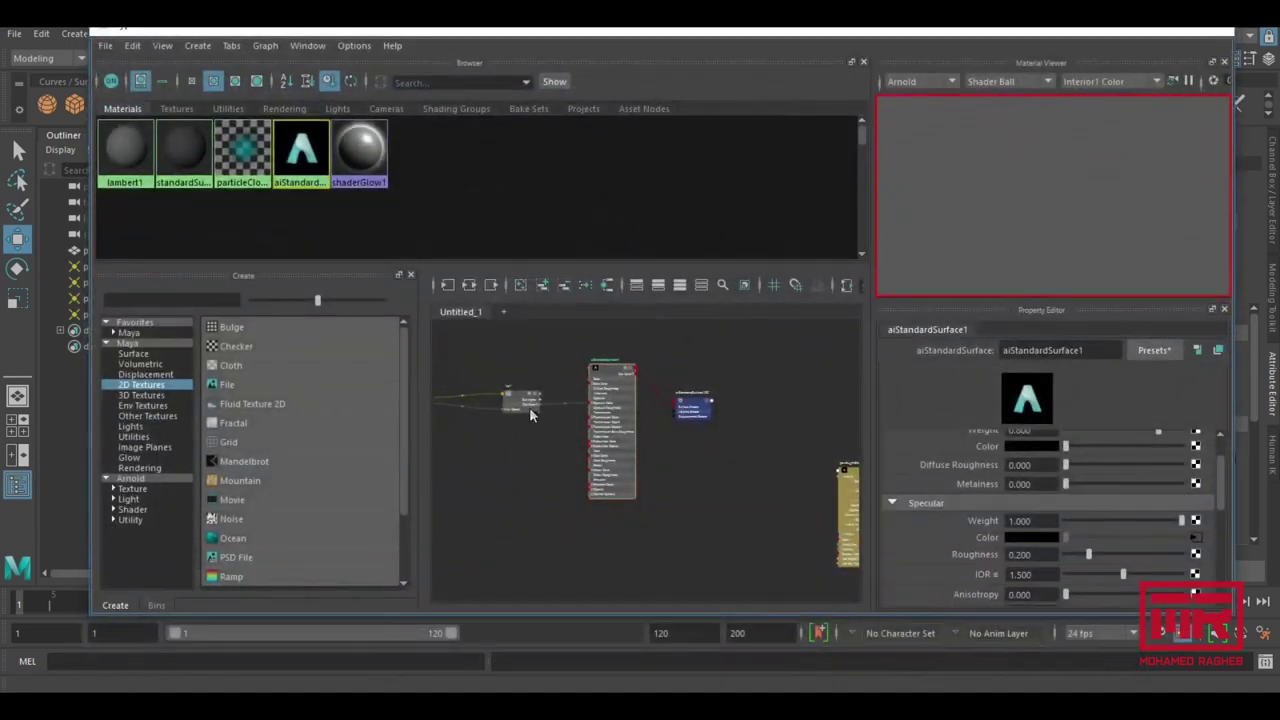
left_click(1200, 461)
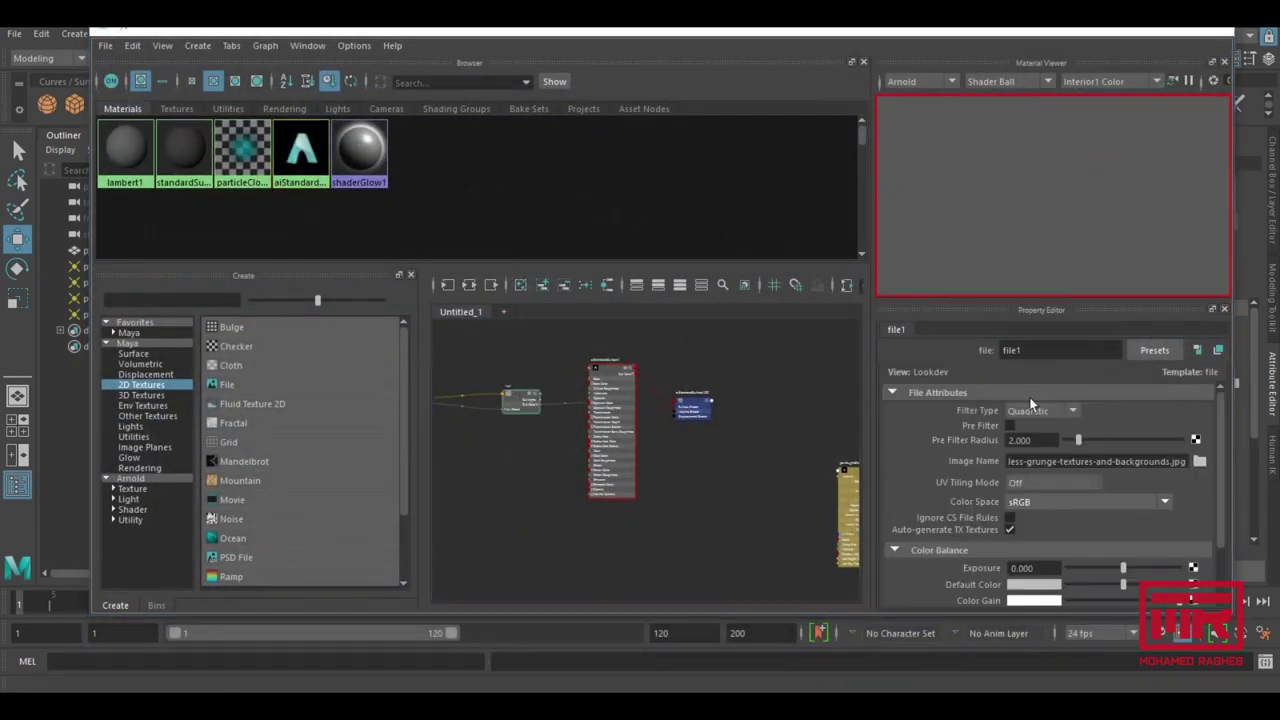
left_click(420, 218)
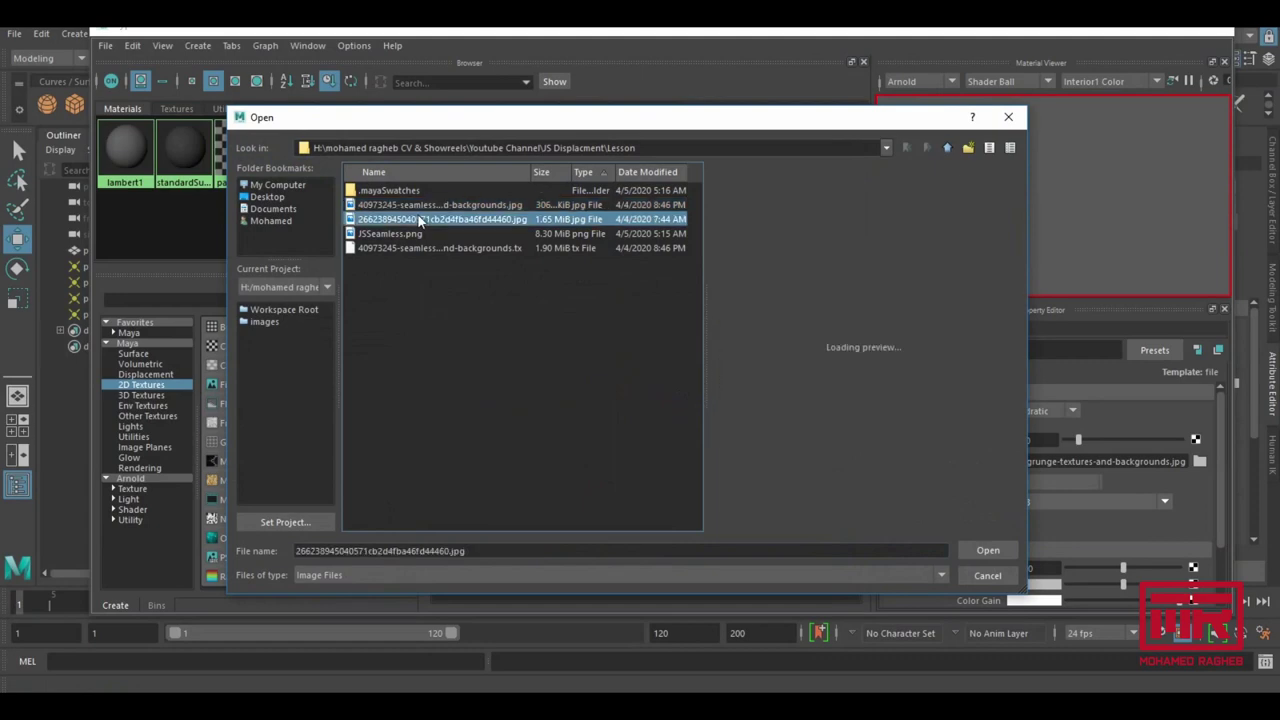
left_click(987, 550)
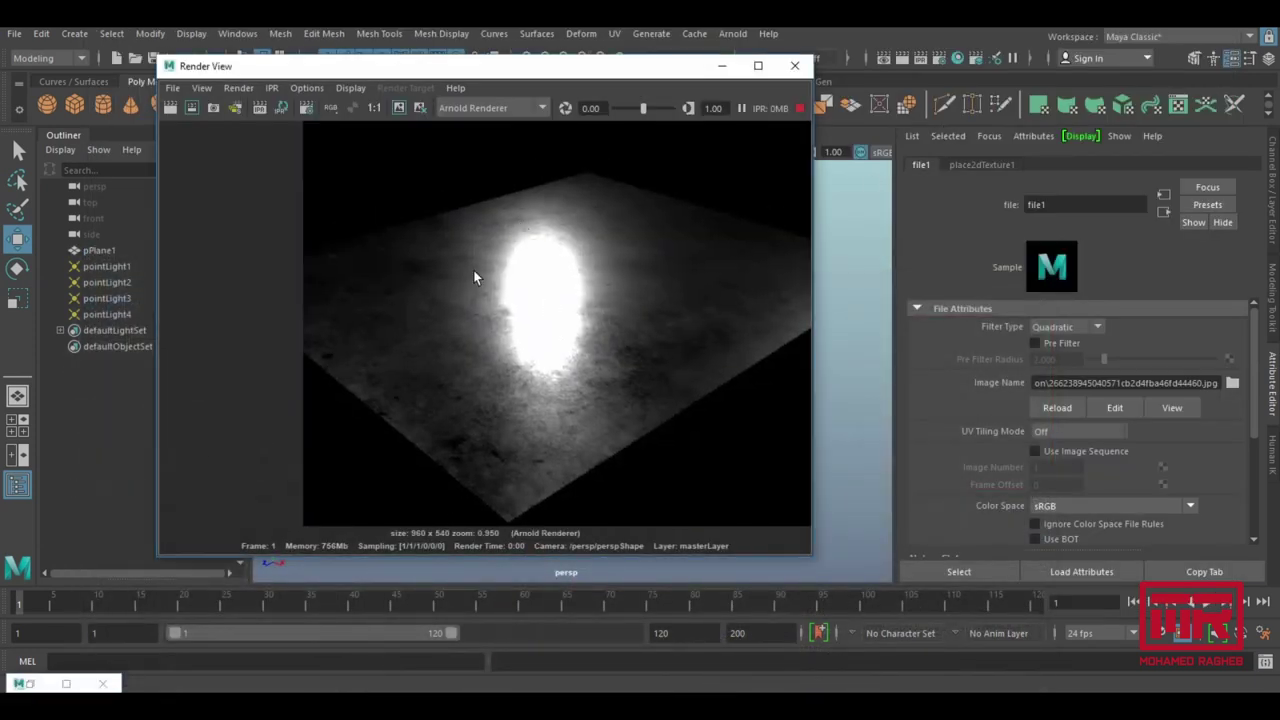
left_click_drag(583, 75, 538, 77)
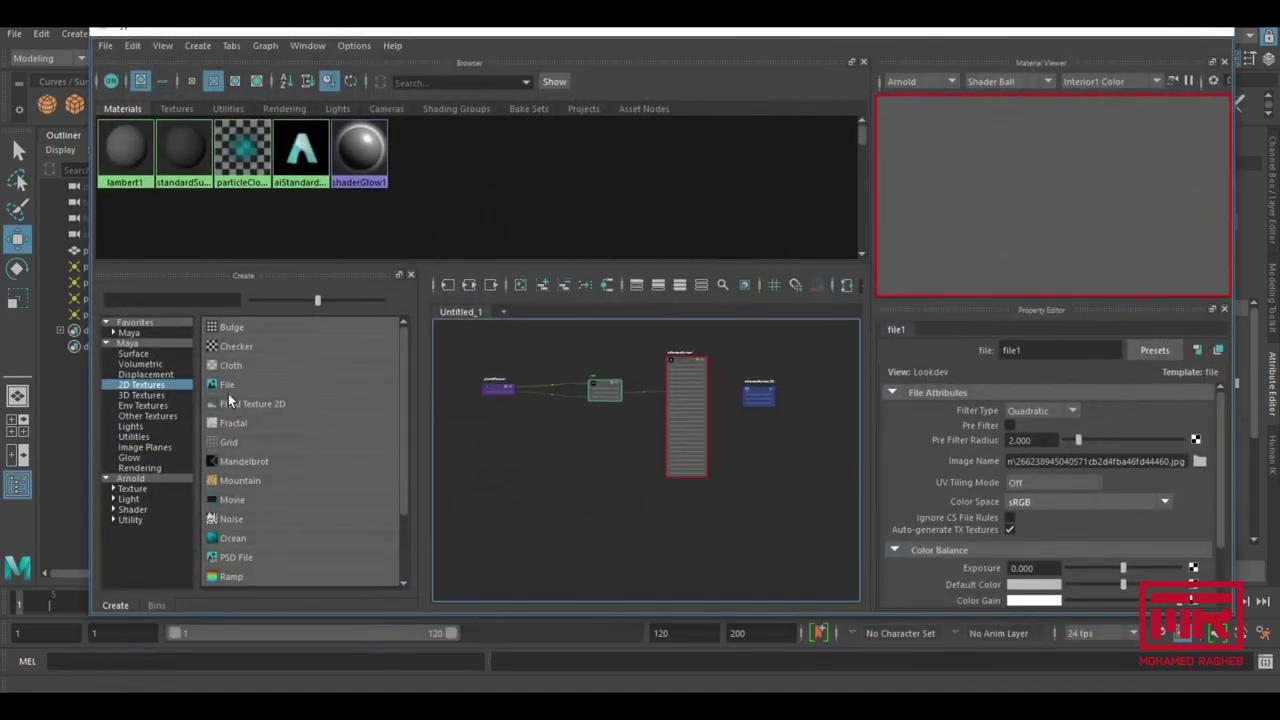
Create a second file texture node, file2, loading JSSeamless.png.
left_click(227, 384)
left_click_drag(676, 541, 586, 455)
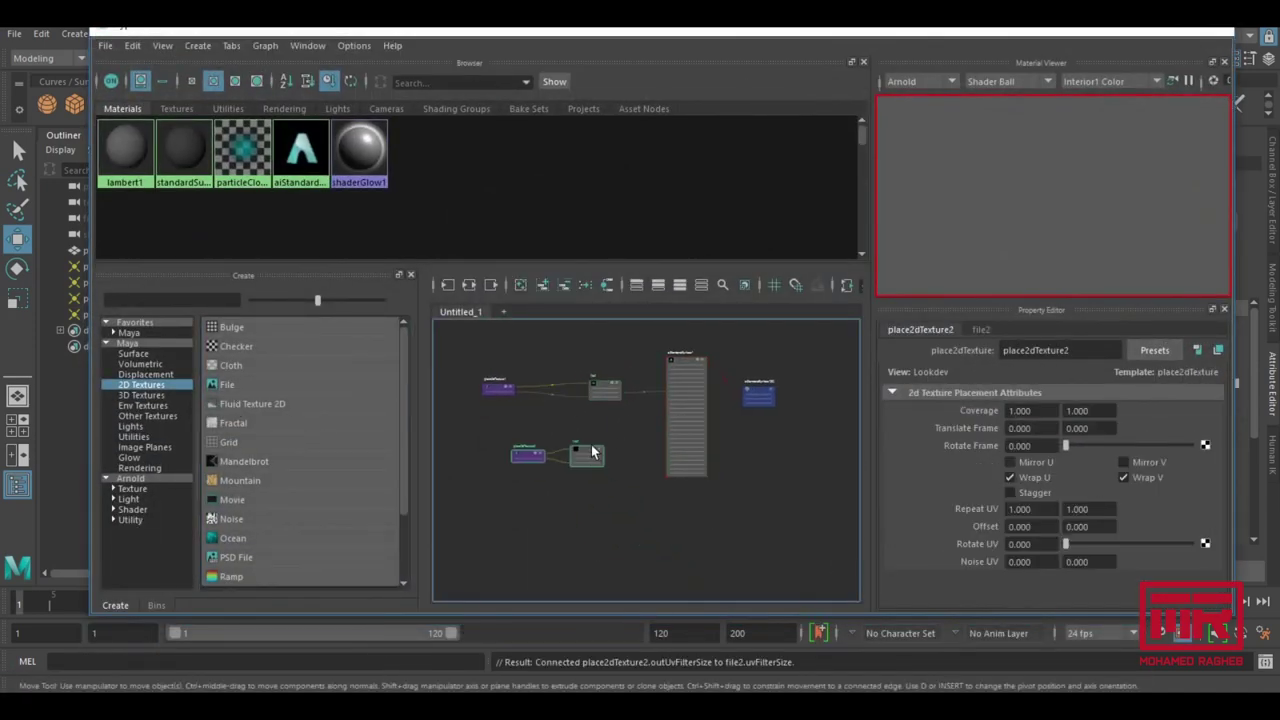
left_click(1201, 460)
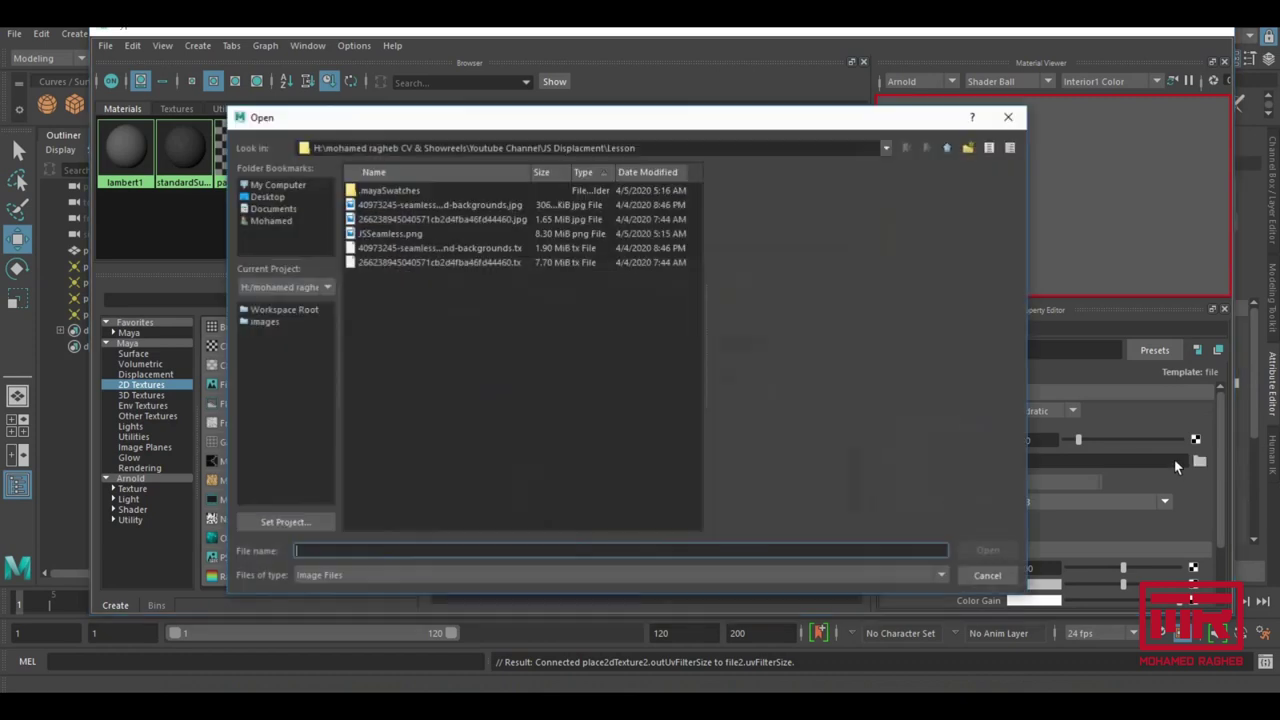
left_click(390, 234)
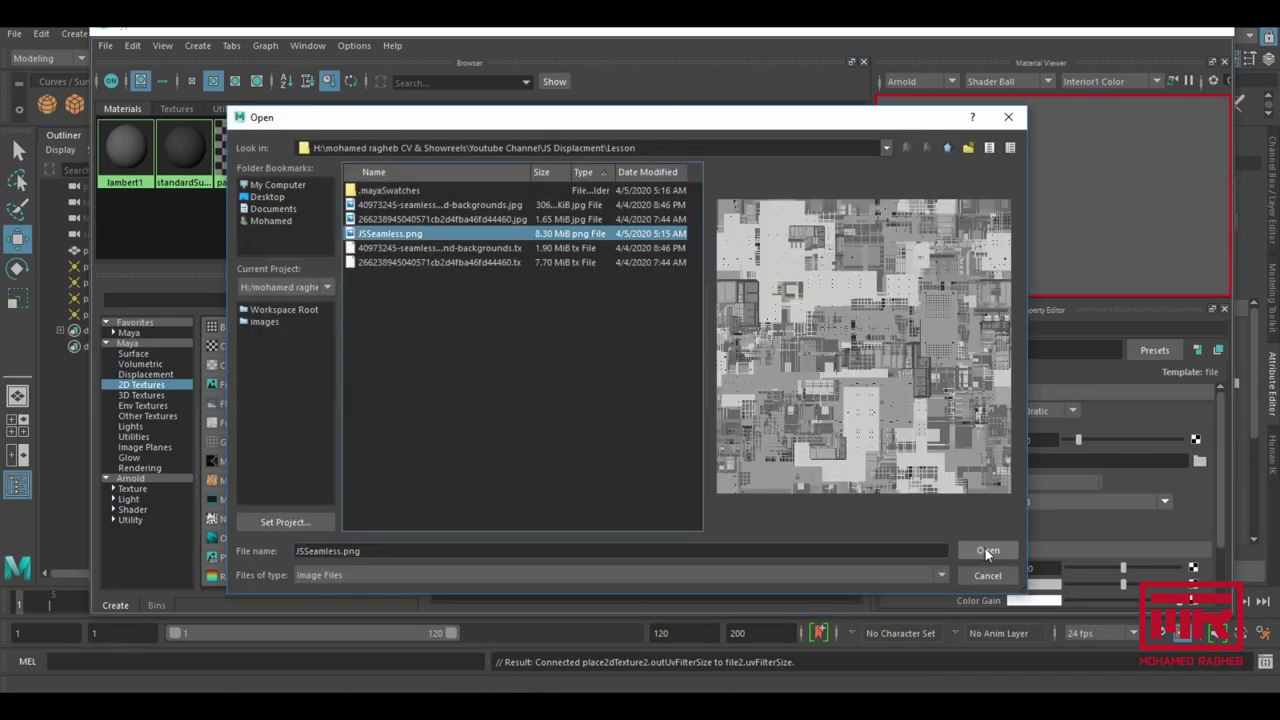
left_click(988, 551)
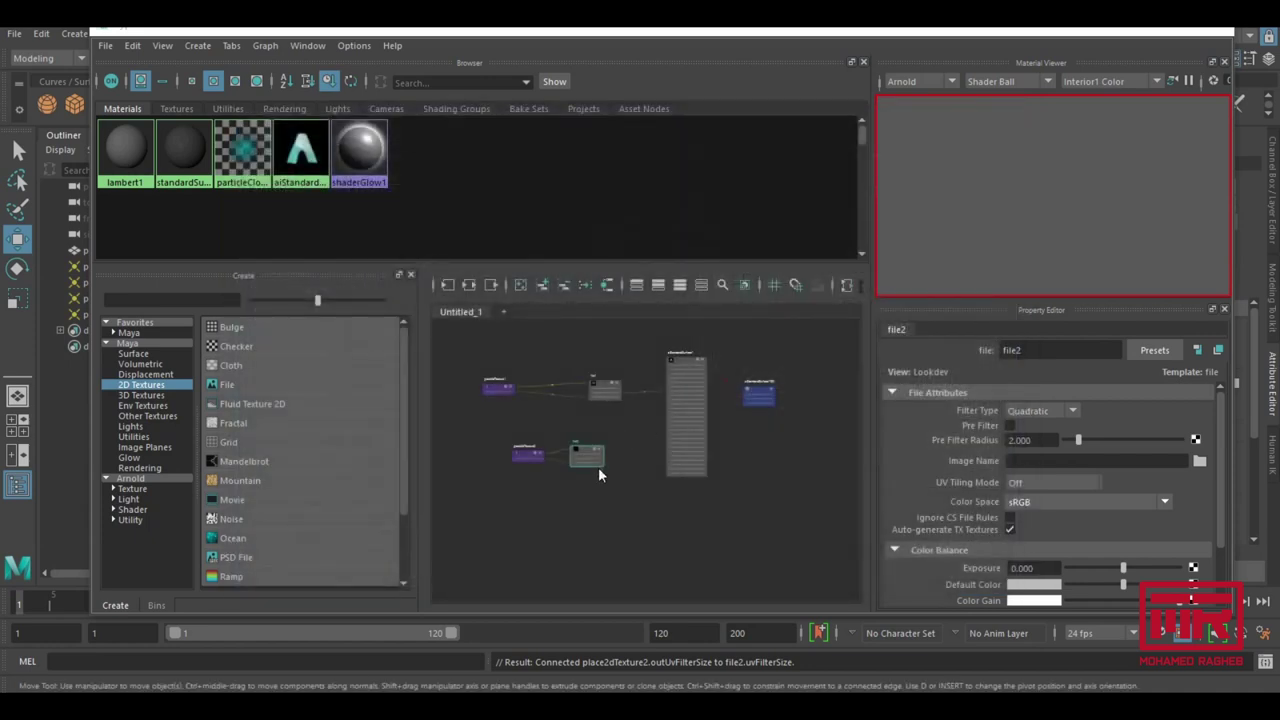
Connect file2 to aiStandardSurface1SG's Displacement mat. slot.
middle_click_drag(688, 420, 615, 424, "alt")
key("3")
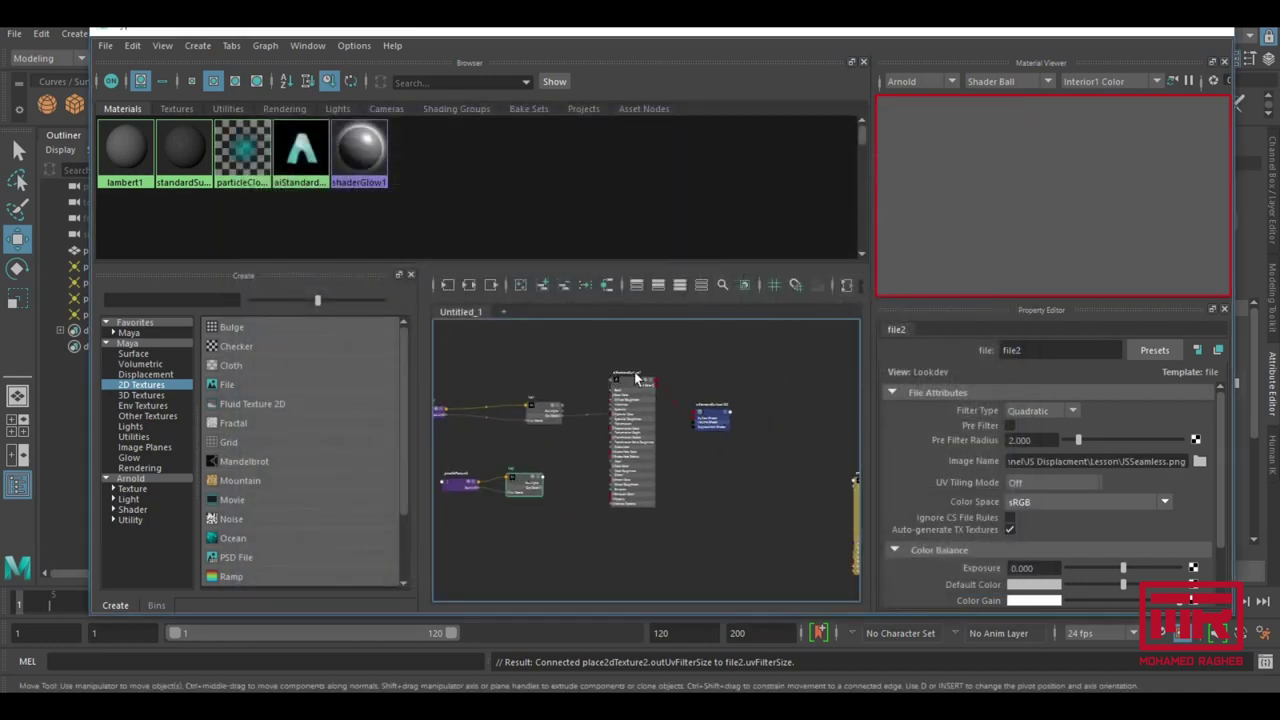
left_click_drag(714, 420, 716, 445)
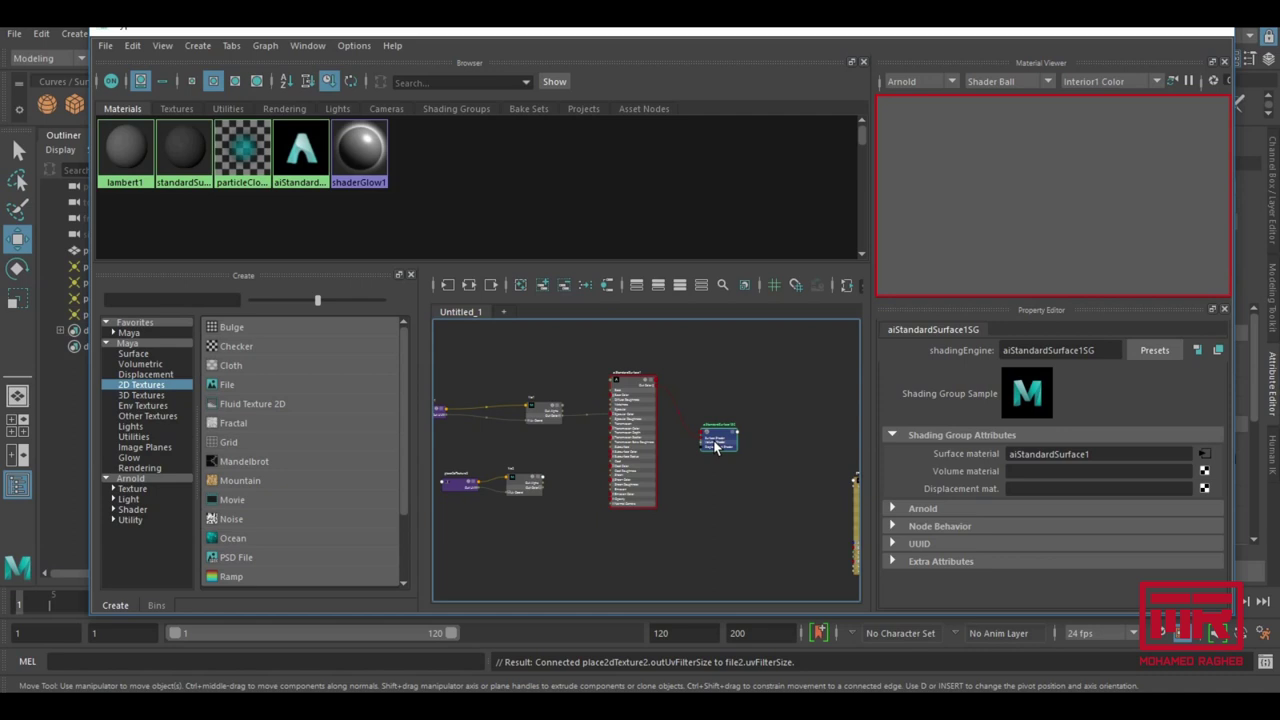
left_click_drag(715, 447, 721, 449)
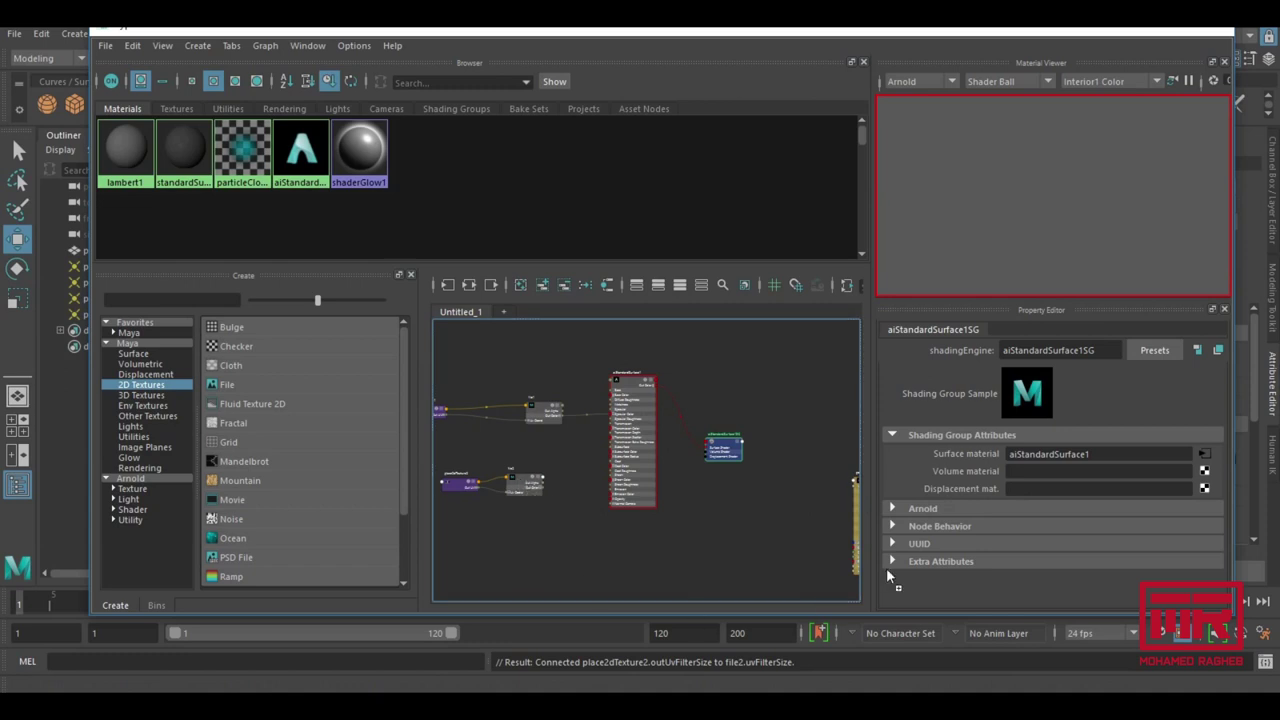
middle_click_drag(887, 572, 916, 490)
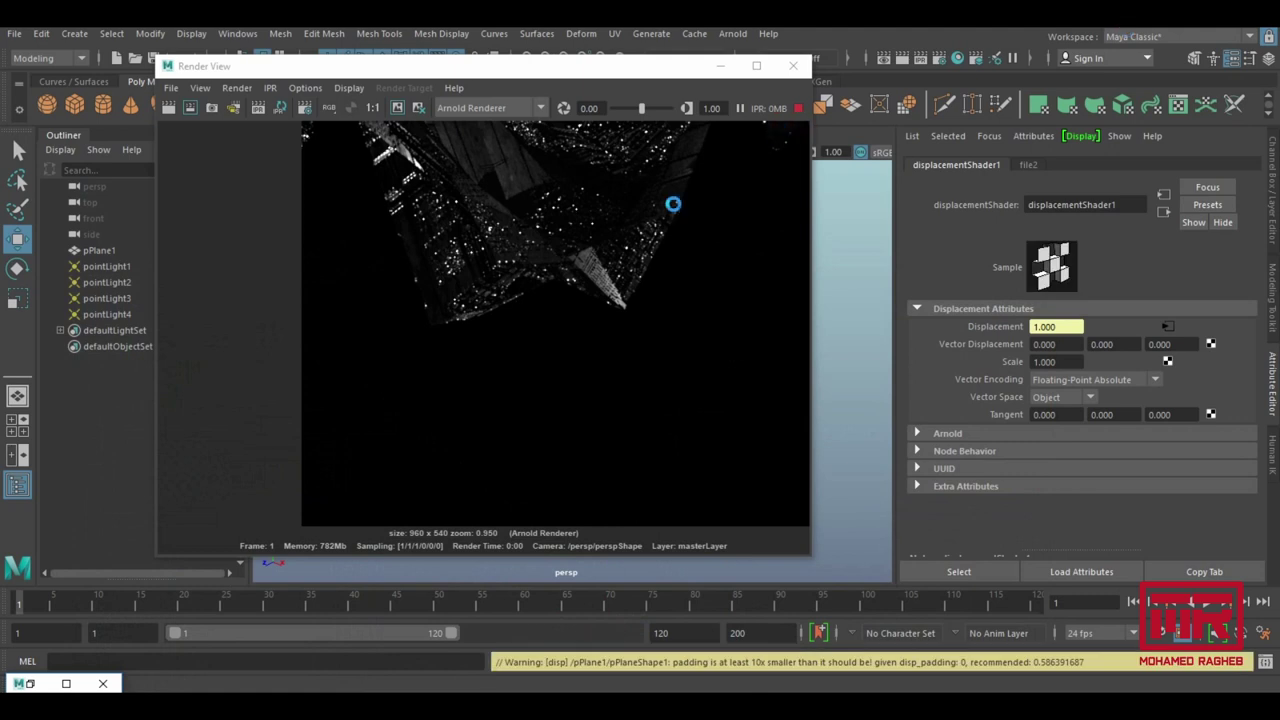
Zoom out on the displaced-plane render and stop the interactive Arnold render.
scroll(628, 291, "down", 2)
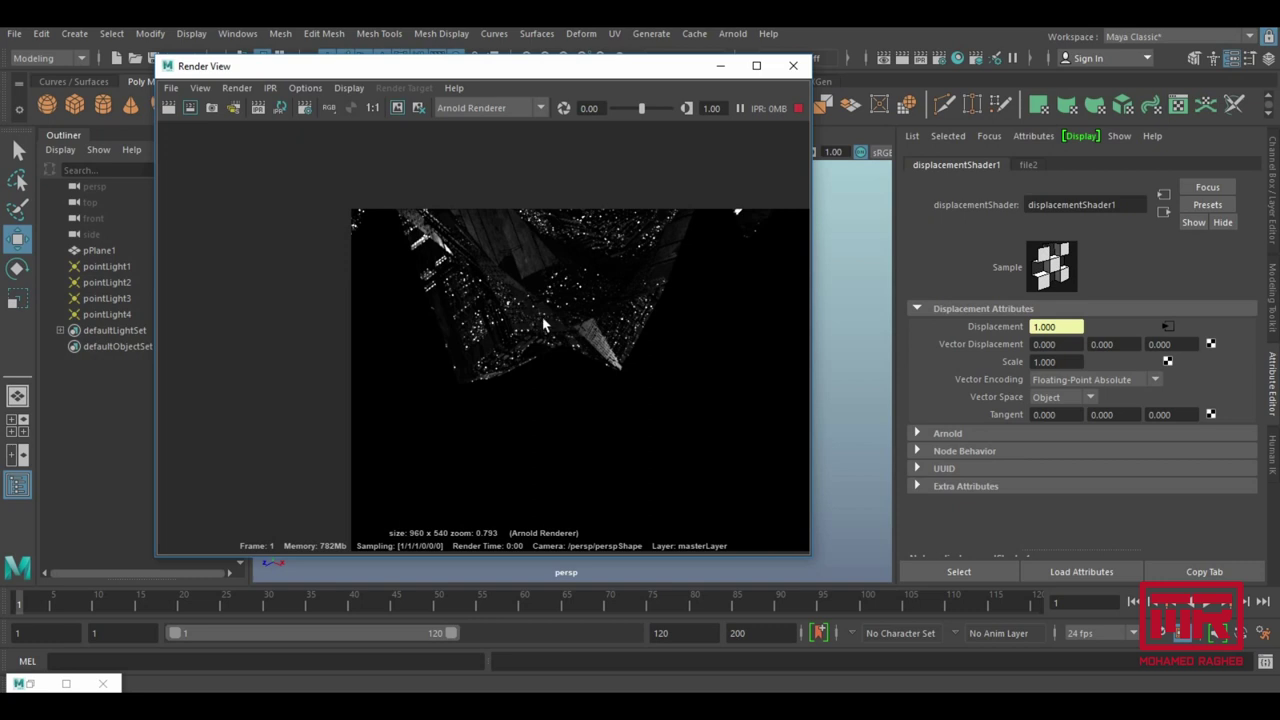
scroll(564, 360, "down", 1)
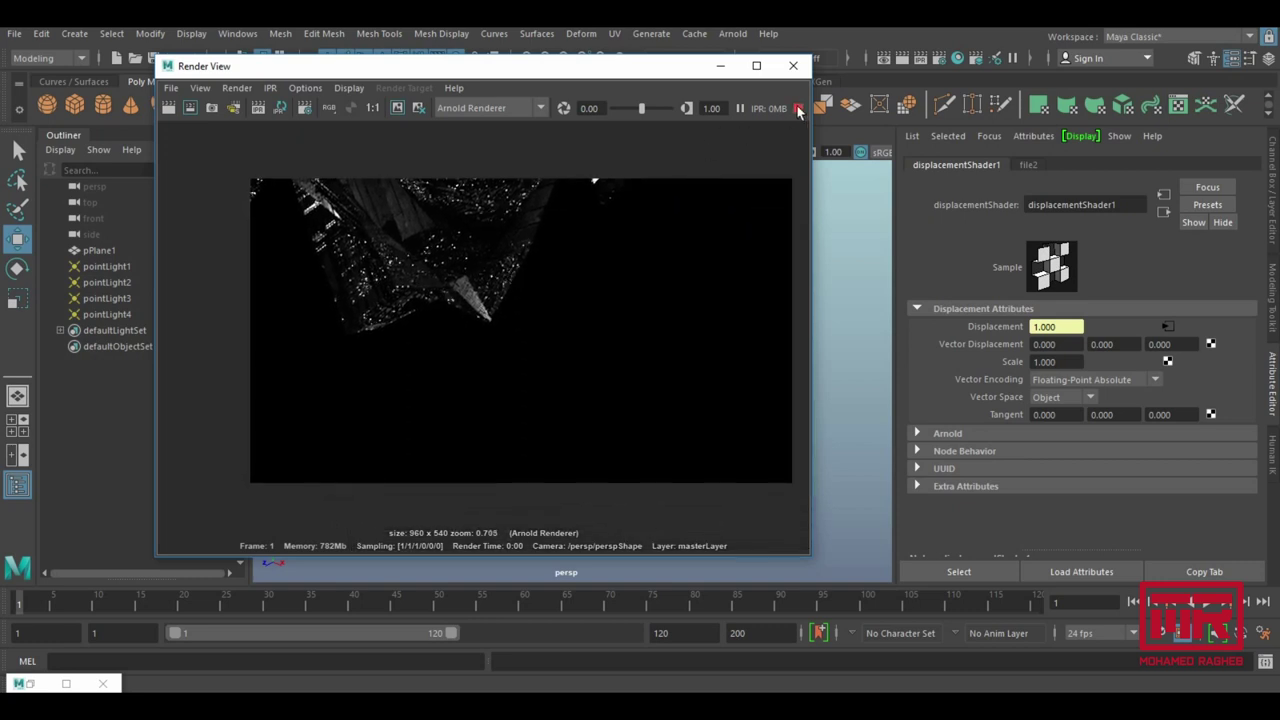
left_click(798, 108)
left_click_drag(647, 75, 625, 481)
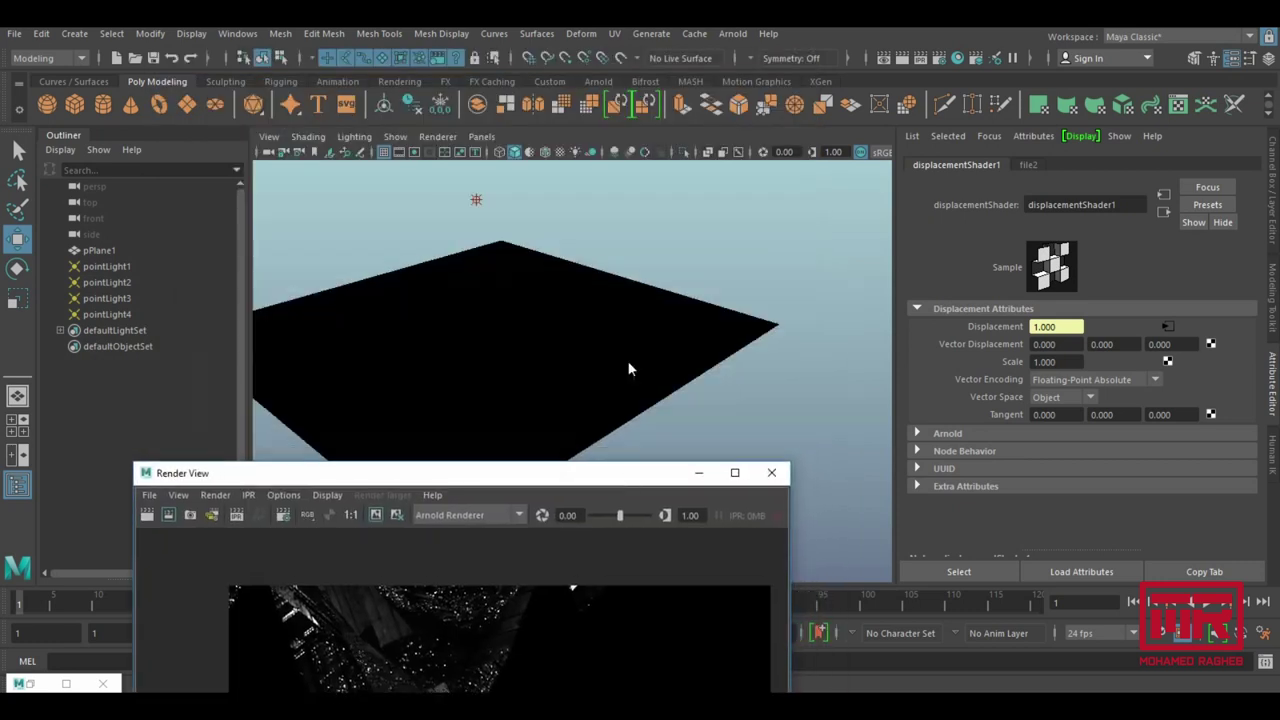
Select pPlane1 and expand the Arnold section of pPlaneShape1's attributes.
left_click(626, 337)
middle_click_drag(648, 338, 691, 329, "alt")
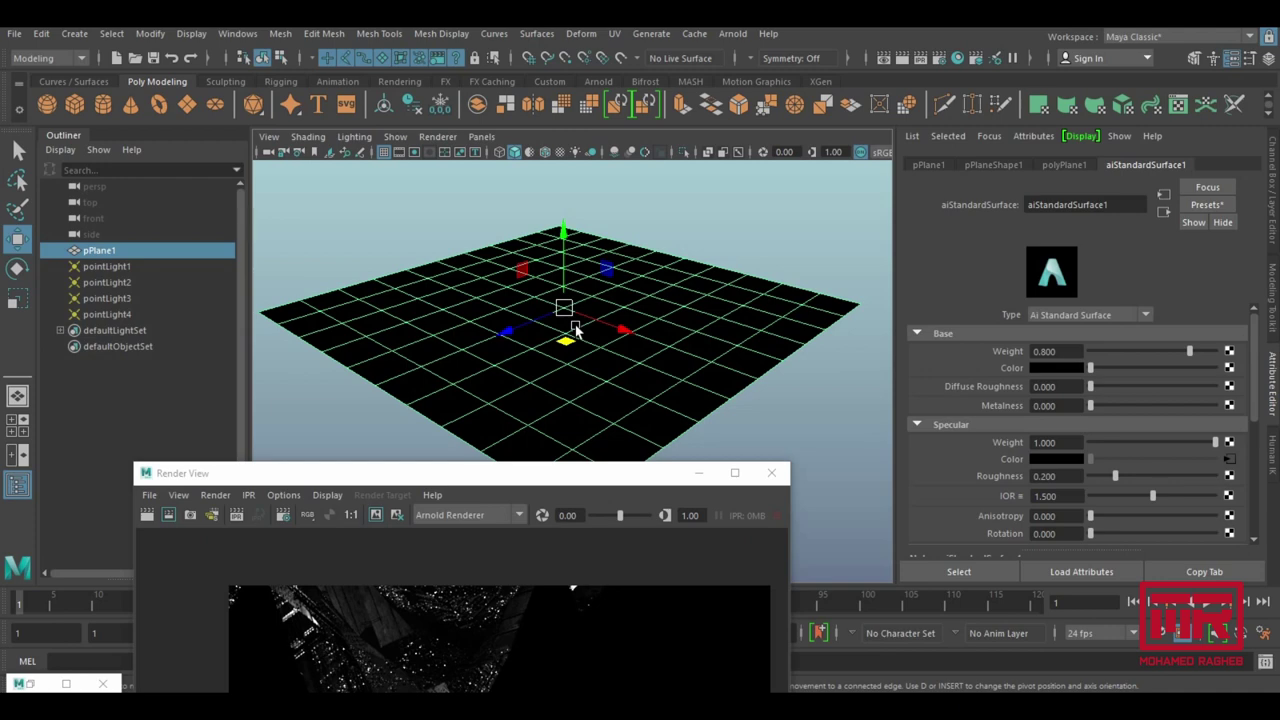
mouse_move(640, 323)
middle_mouse_down("alt")
mouse_move(628, 307)
mouse_move(616, 338)
middle_mouse_up("alt")
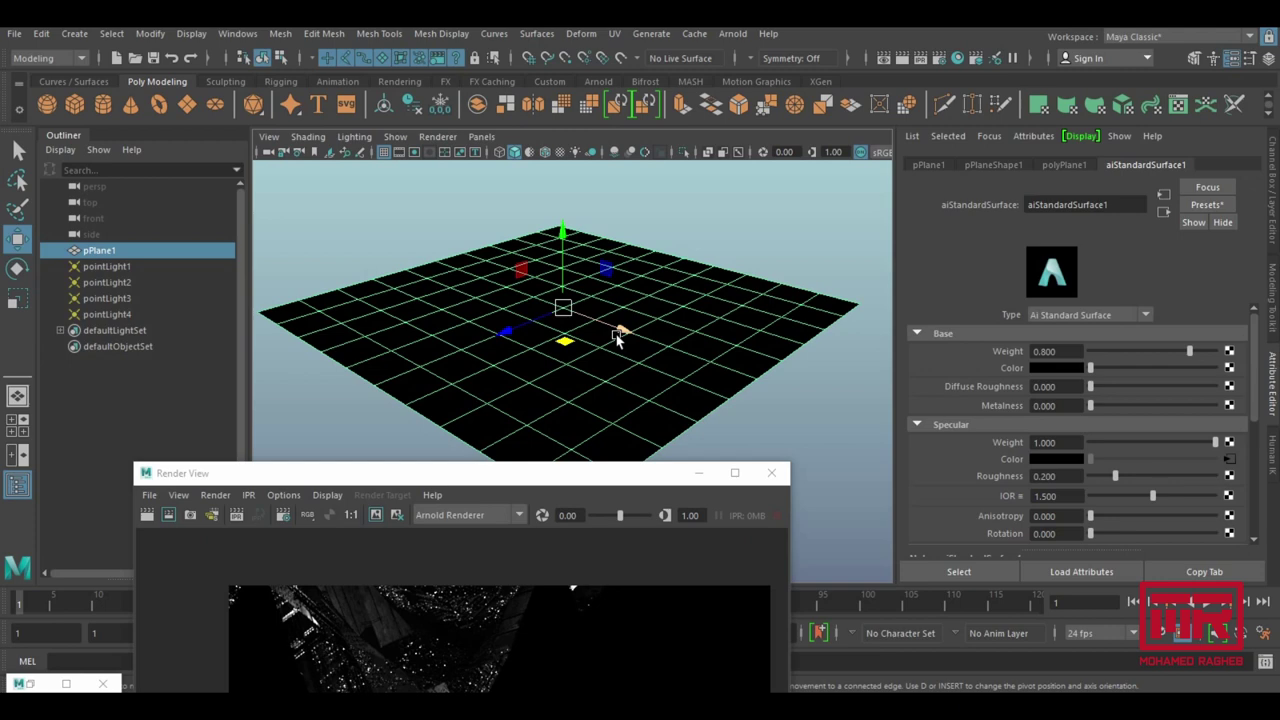
left_click(617, 243)
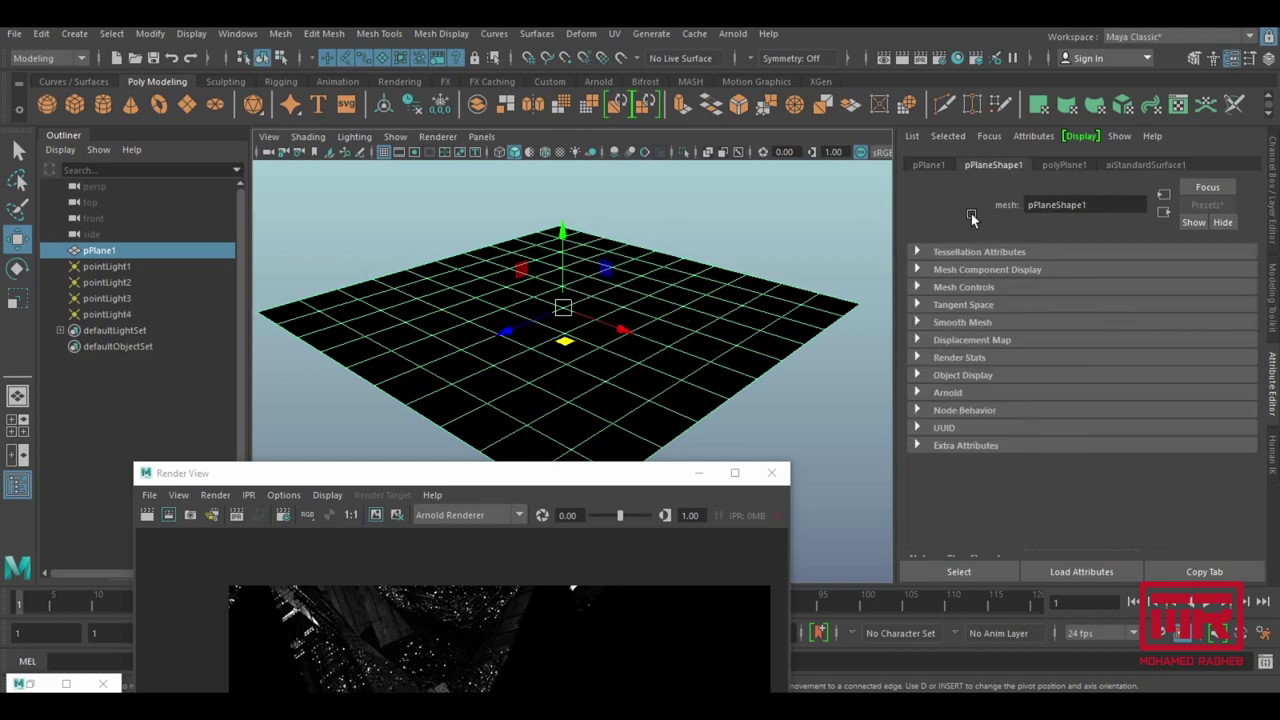
left_click(937, 393)
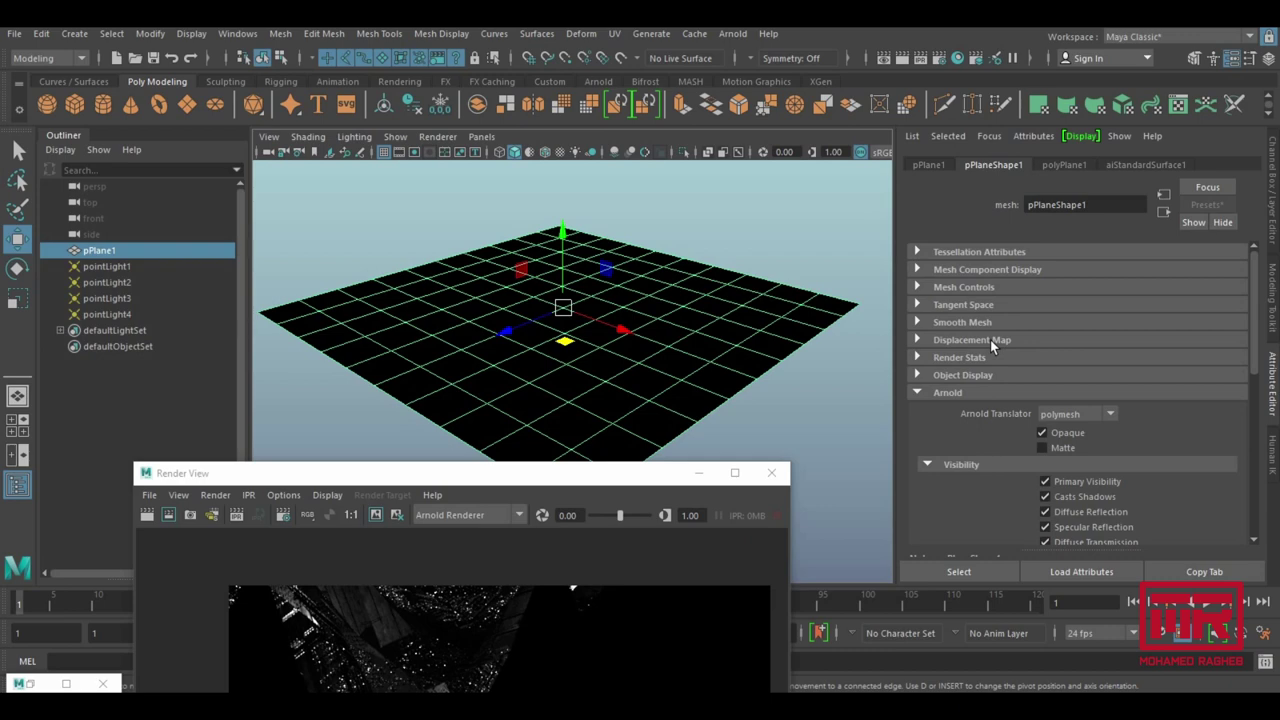
Choose catclark as the Arnold Subdivision Type, then deselect the plane.
scroll(984, 469, "down", 3)
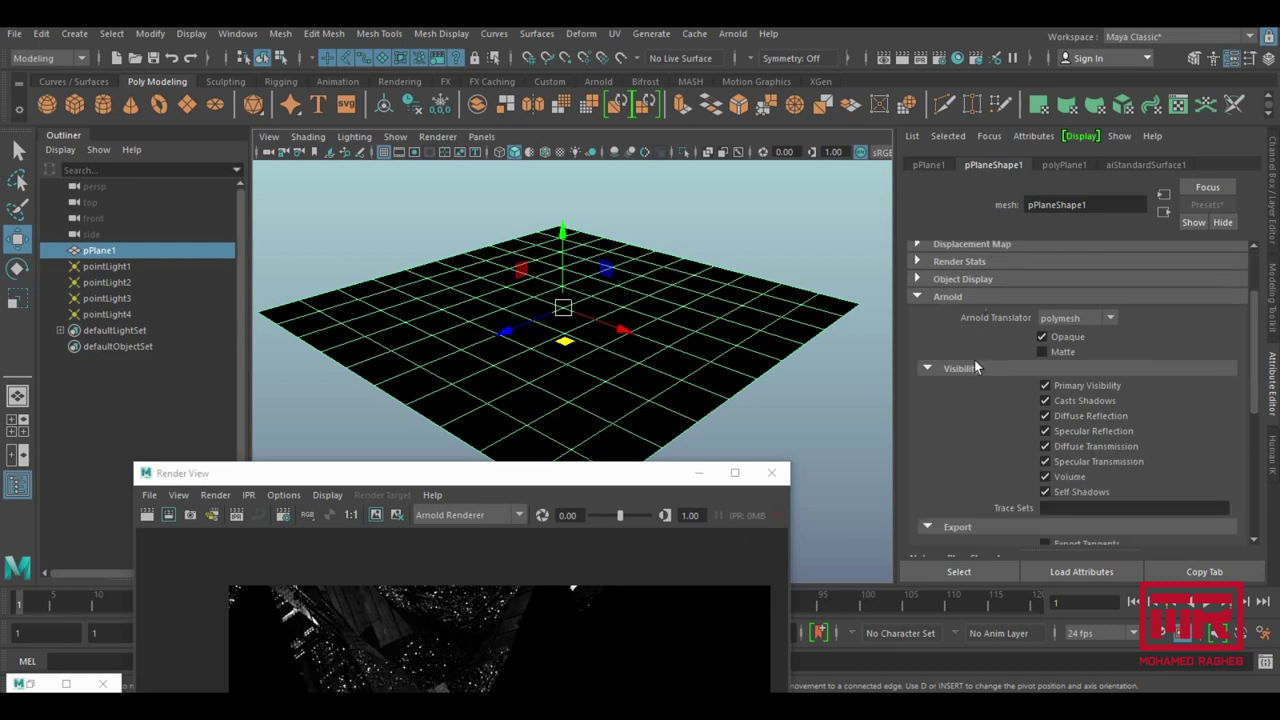
scroll(950, 446, "down", 6)
scroll(950, 446, "down", 3)
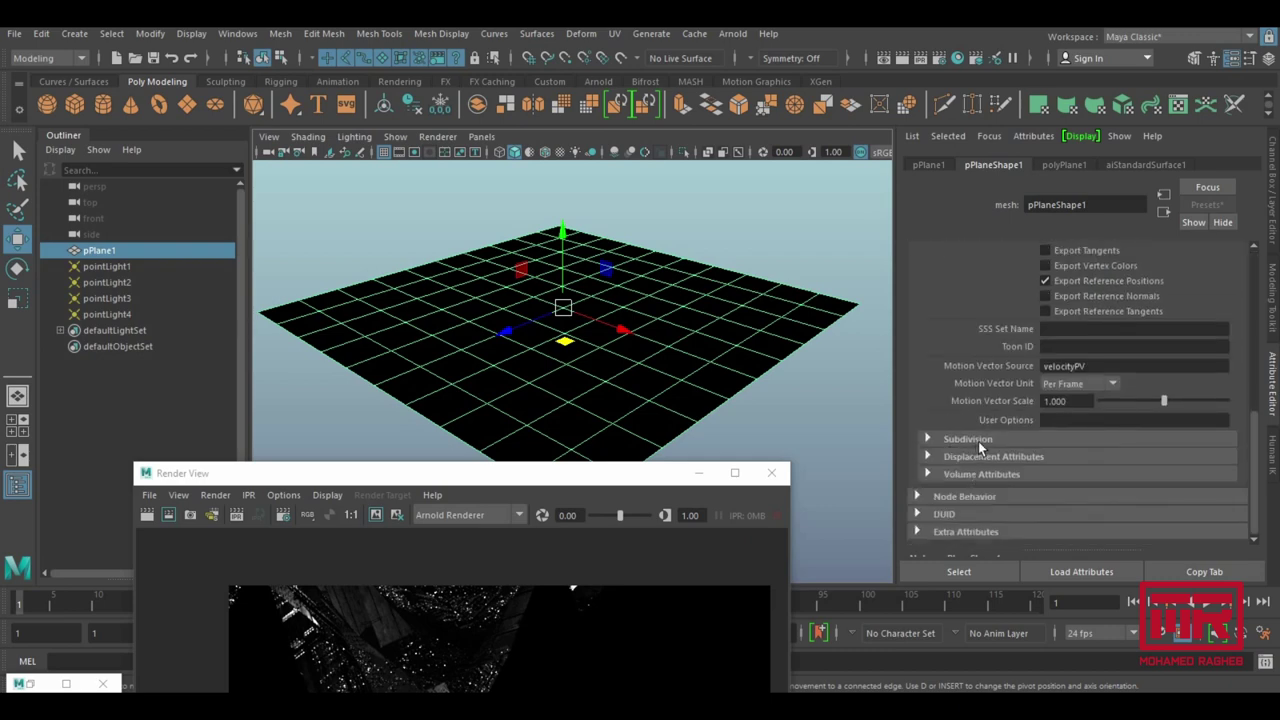
left_click(967, 439)
scroll(965, 420, "down", 3)
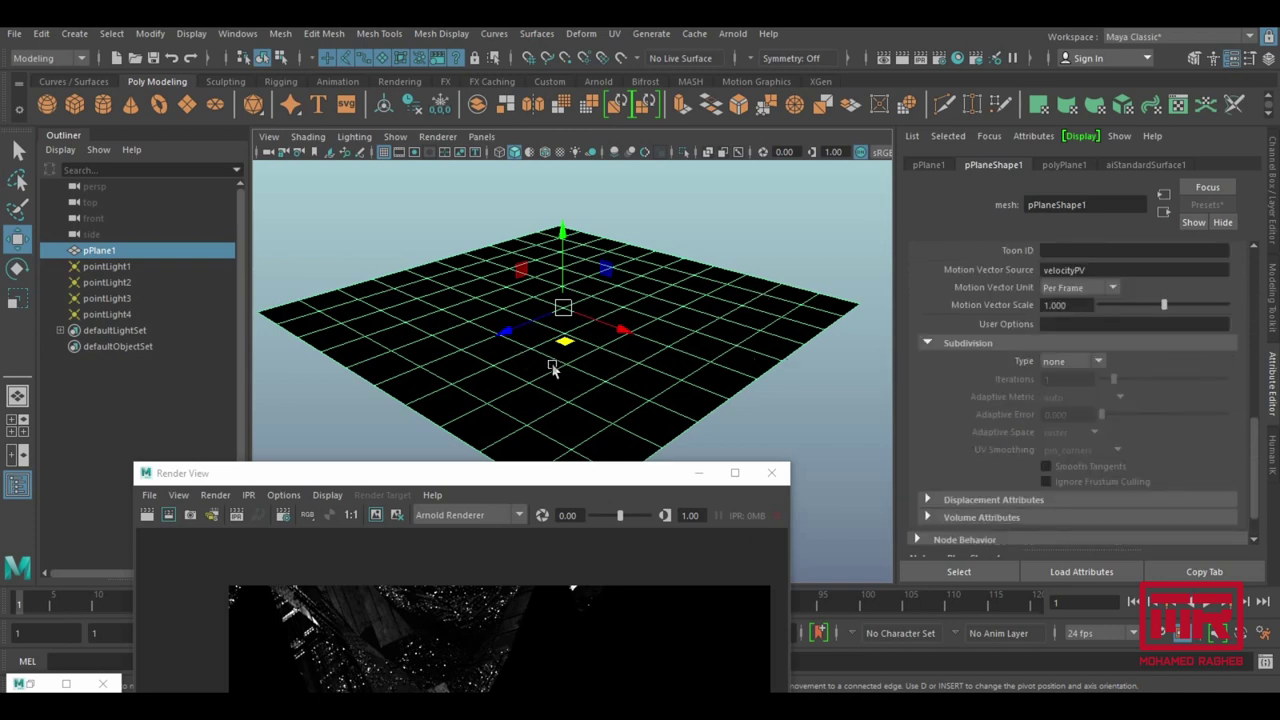
left_click(1074, 361)
left_click(1072, 395)
left_click(733, 211)
middle_click_drag(622, 286, 620, 360, "alt")
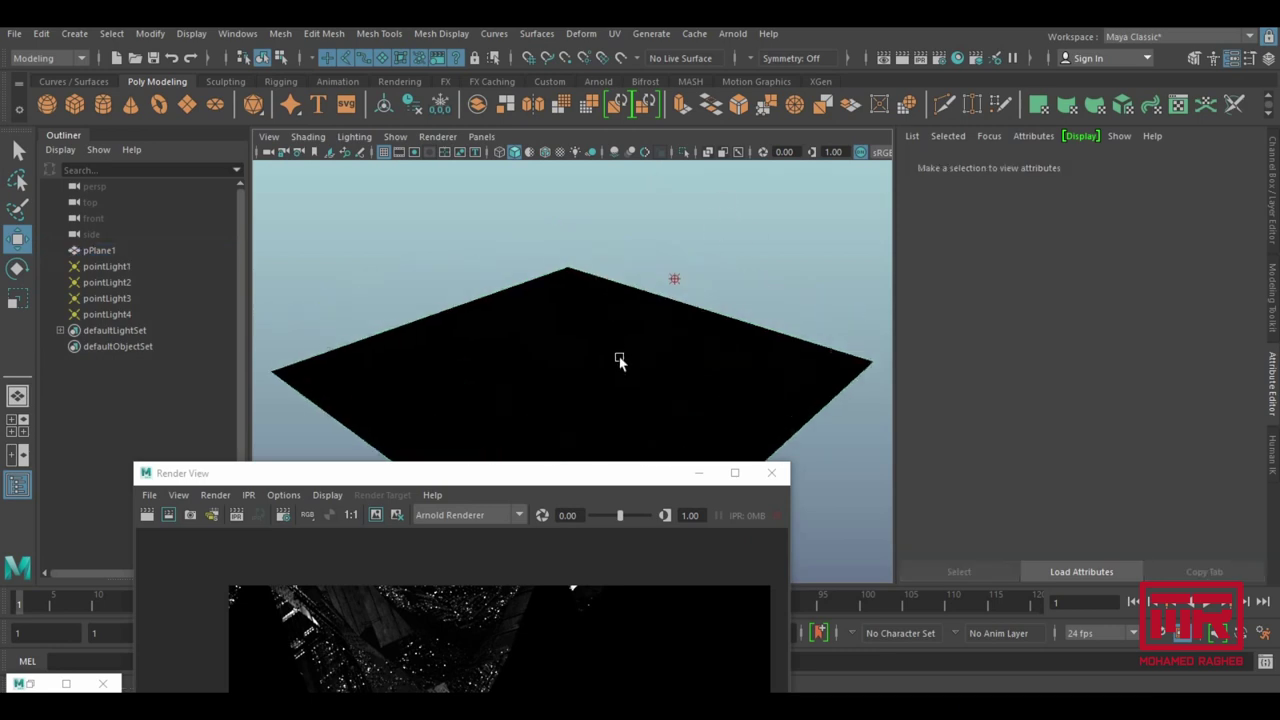
right_click_drag(472, 206, 531, 171, "shift")
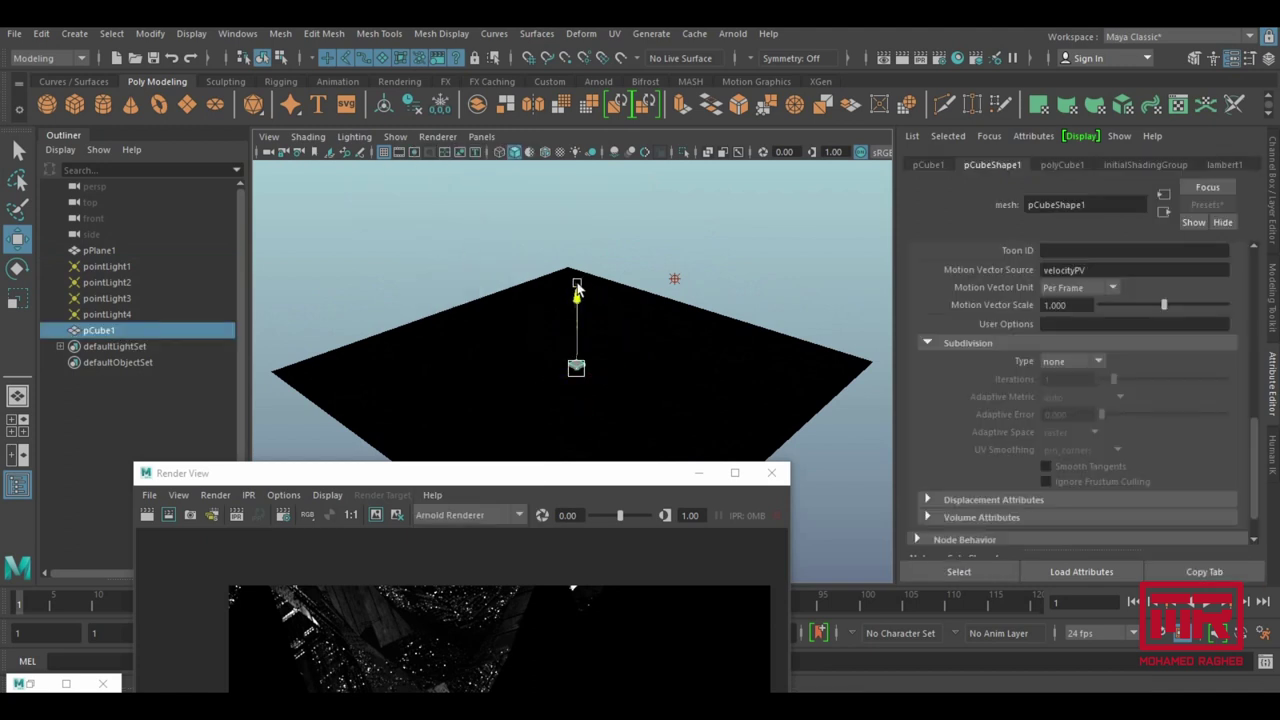
Scale the new cube up uniformly and briefly preview it smoothed.
key("r")
middle_click_drag(623, 286, 668, 278)
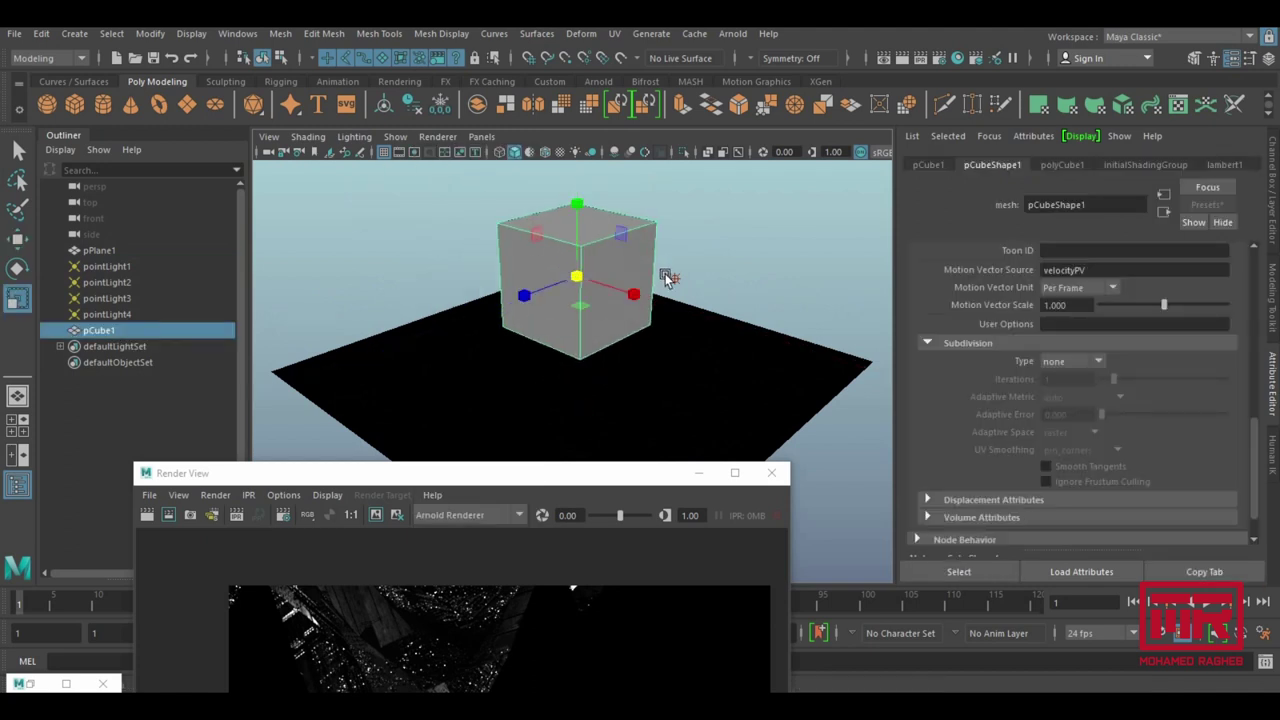
key("3")
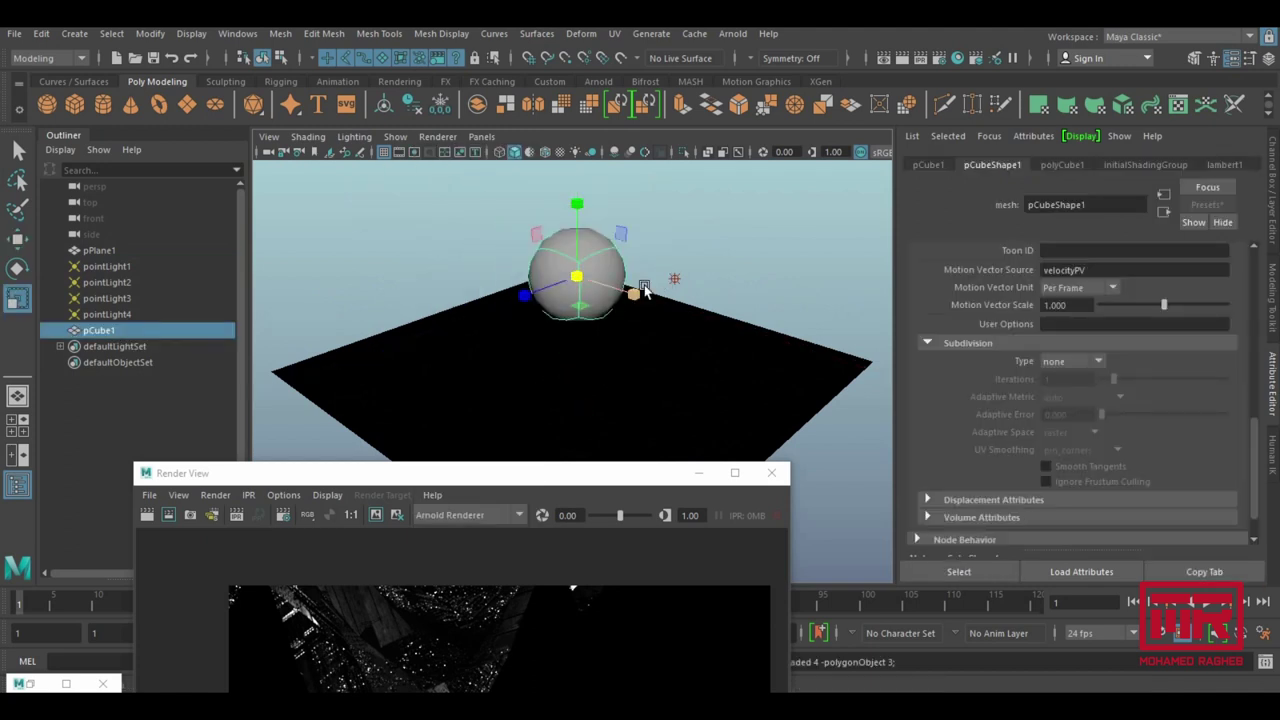
key("1")
Apply Mesh > Smooth with 2, then 3 divisions, then undo the smoothing.
left_click(280, 33)
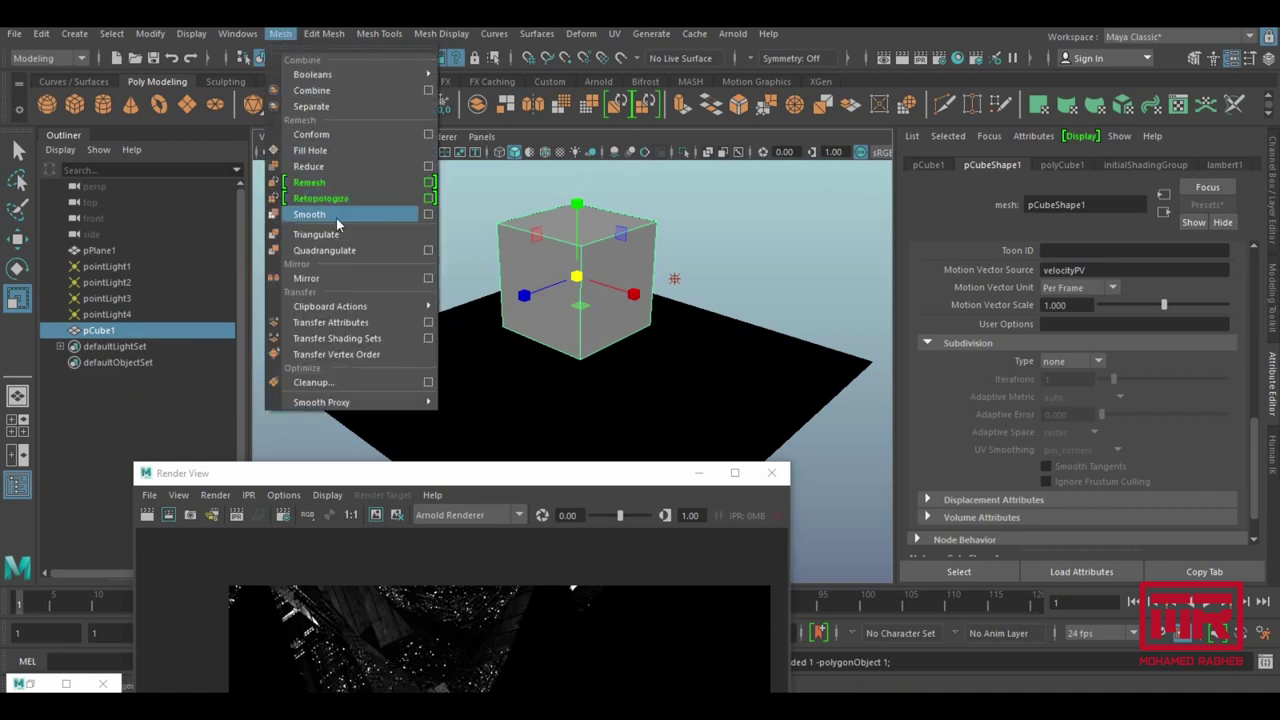
left_click(338, 224)
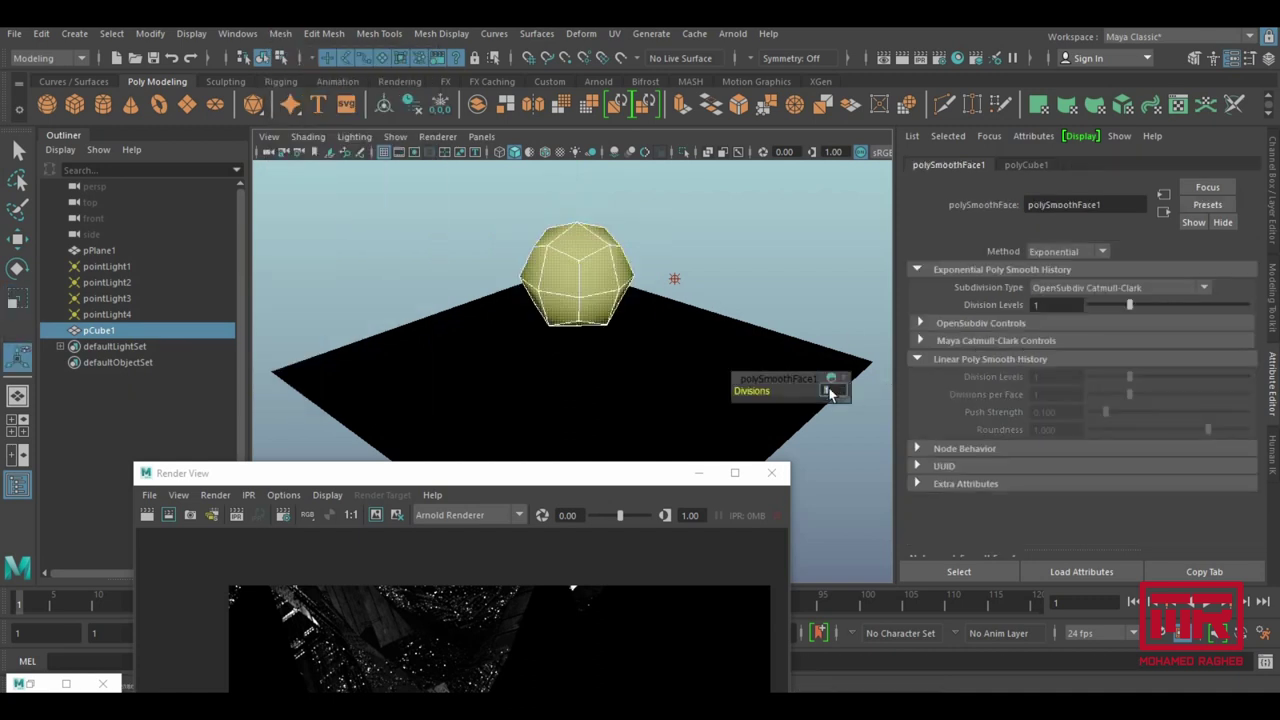
type("2")
key("Return")
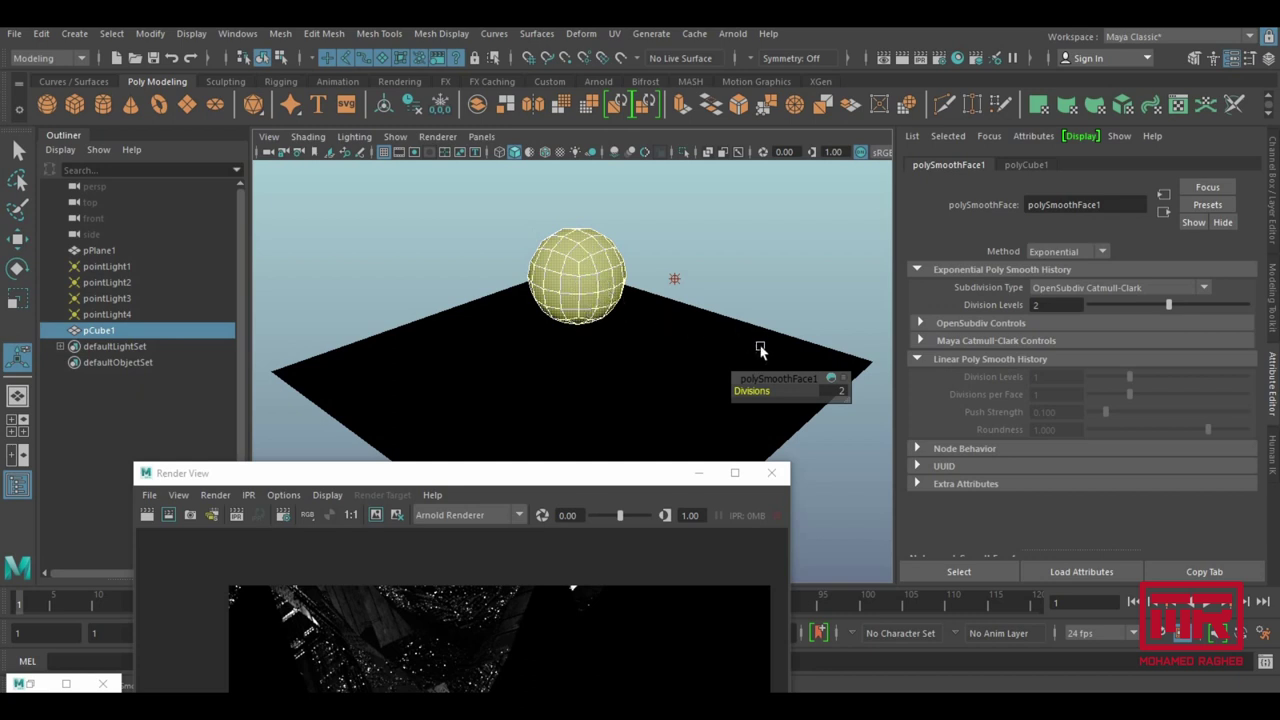
left_click(826, 392)
type("3")
key("Return")
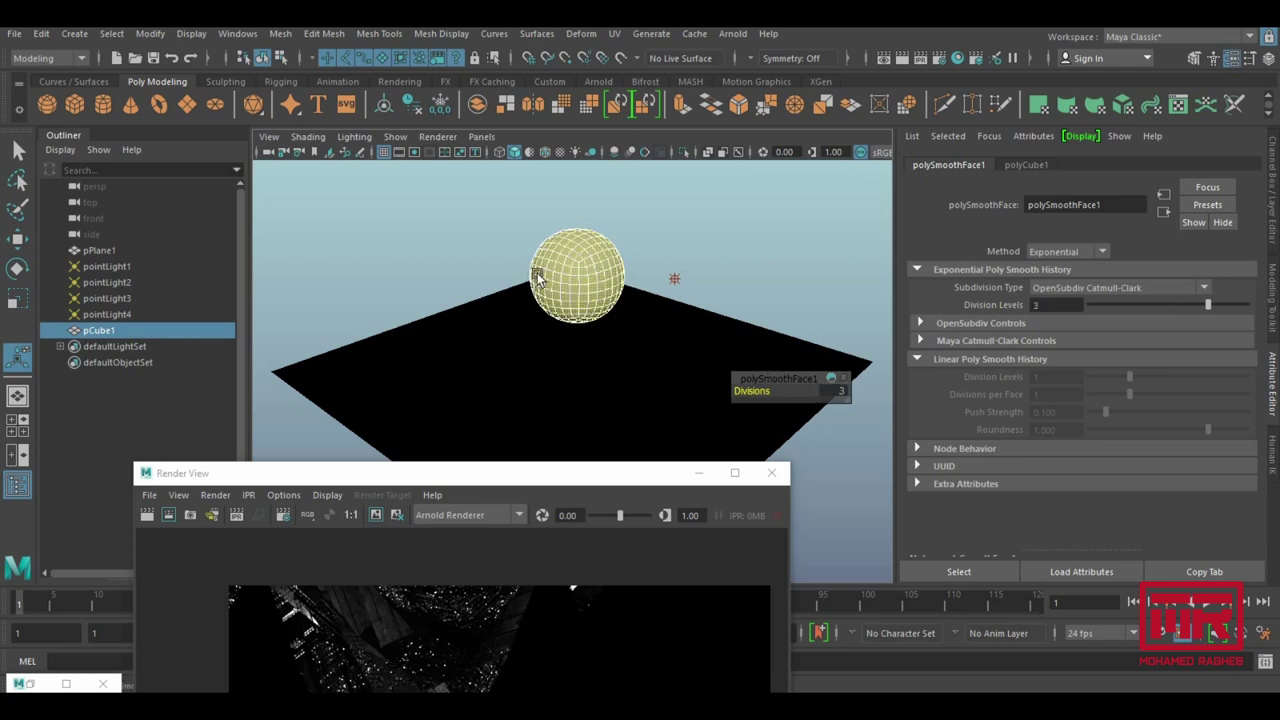
middle_click_drag(553, 297, 570, 303, "alt")
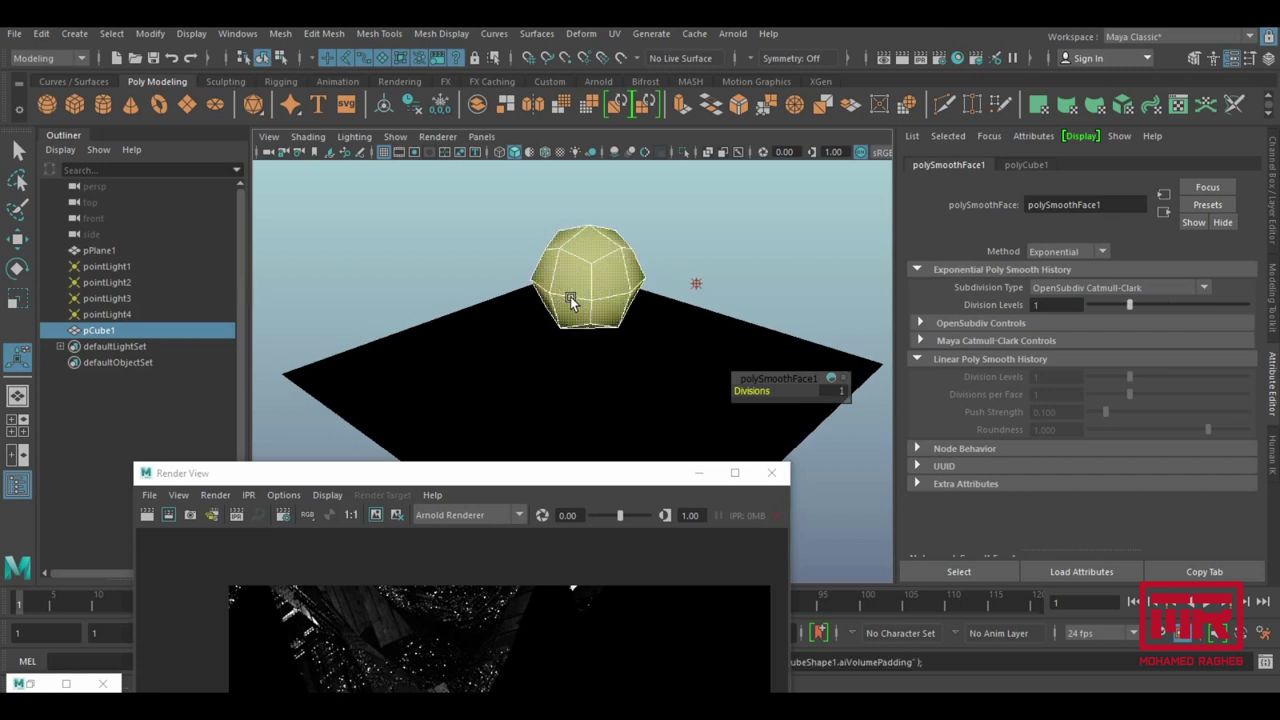
key("ctrl+z")
left_click(1070, 362)
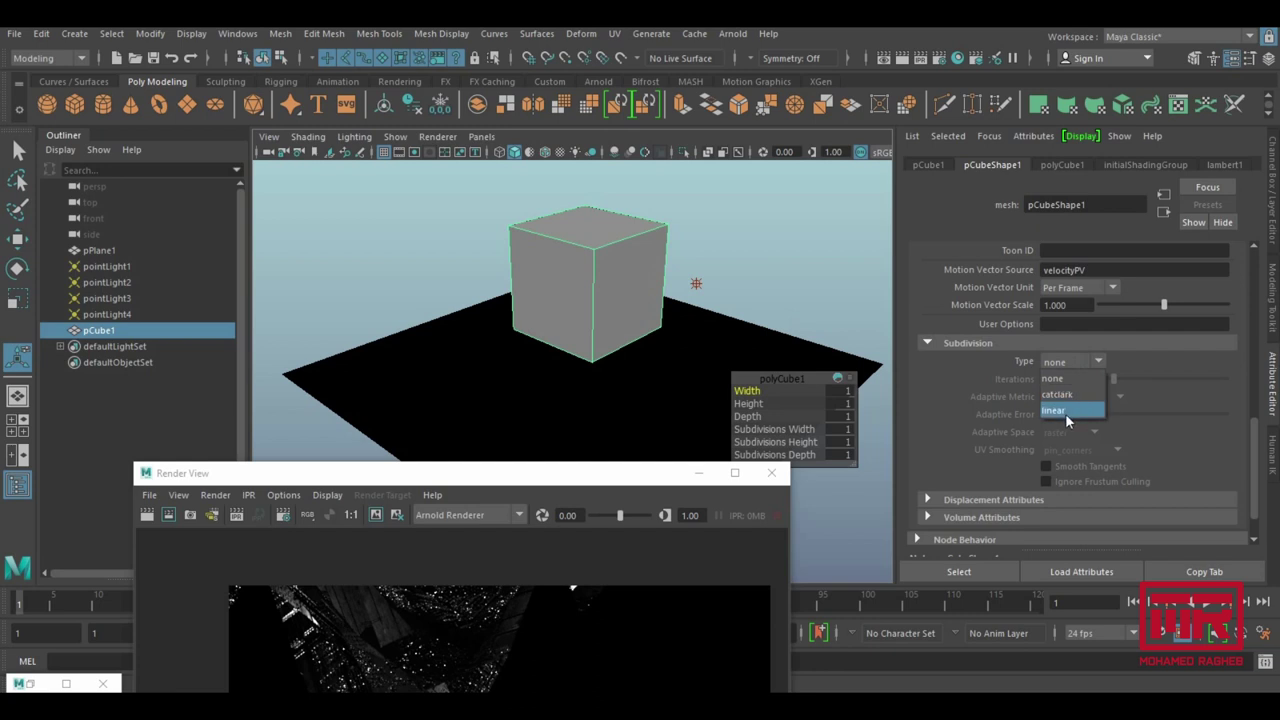
Try the cube's Arnold subdivision type as linear, then set it back to catclark.
left_click(575, 270)
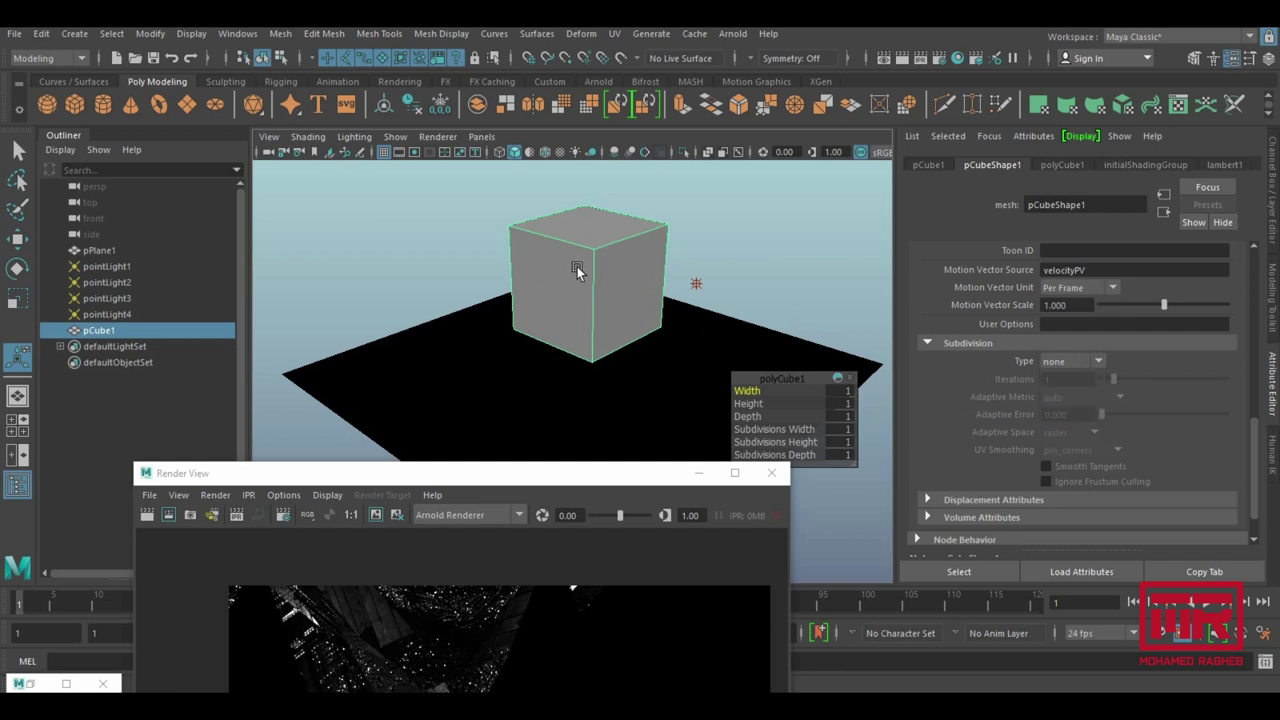
left_click(1068, 361)
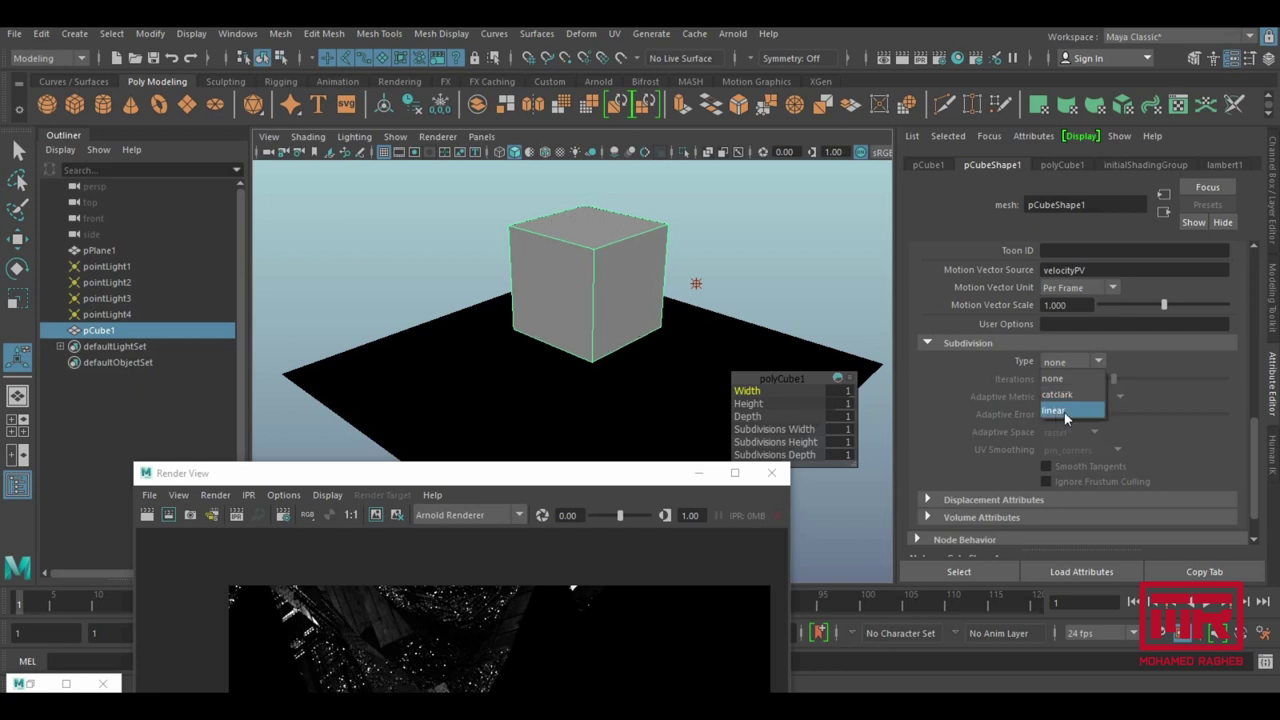
left_click(1065, 418)
double_click(1057, 381)
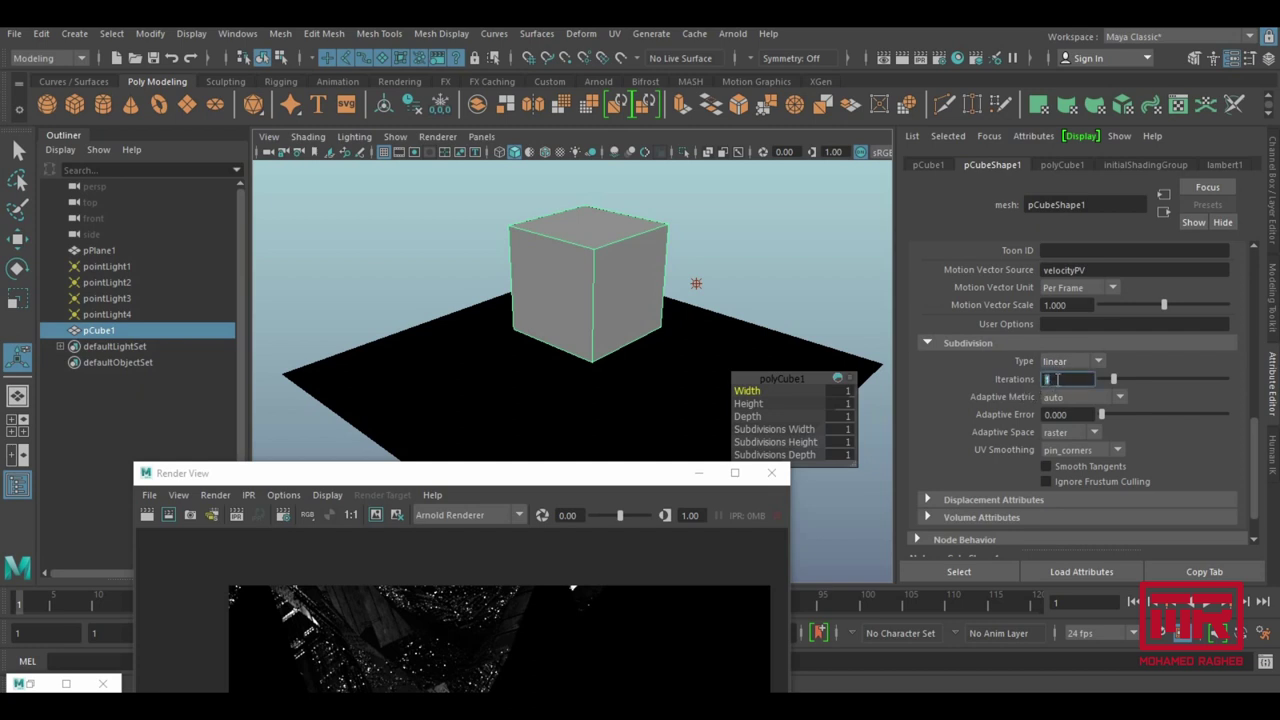
left_click(1065, 362)
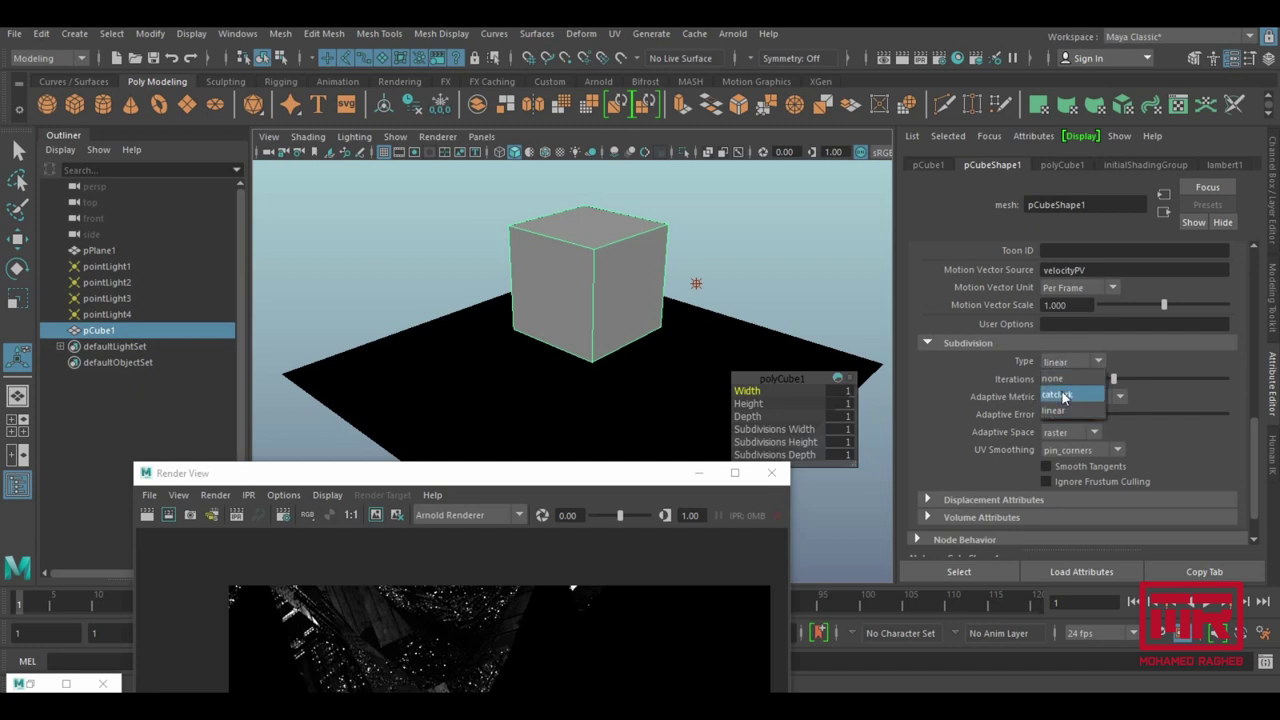
left_click(1064, 397)
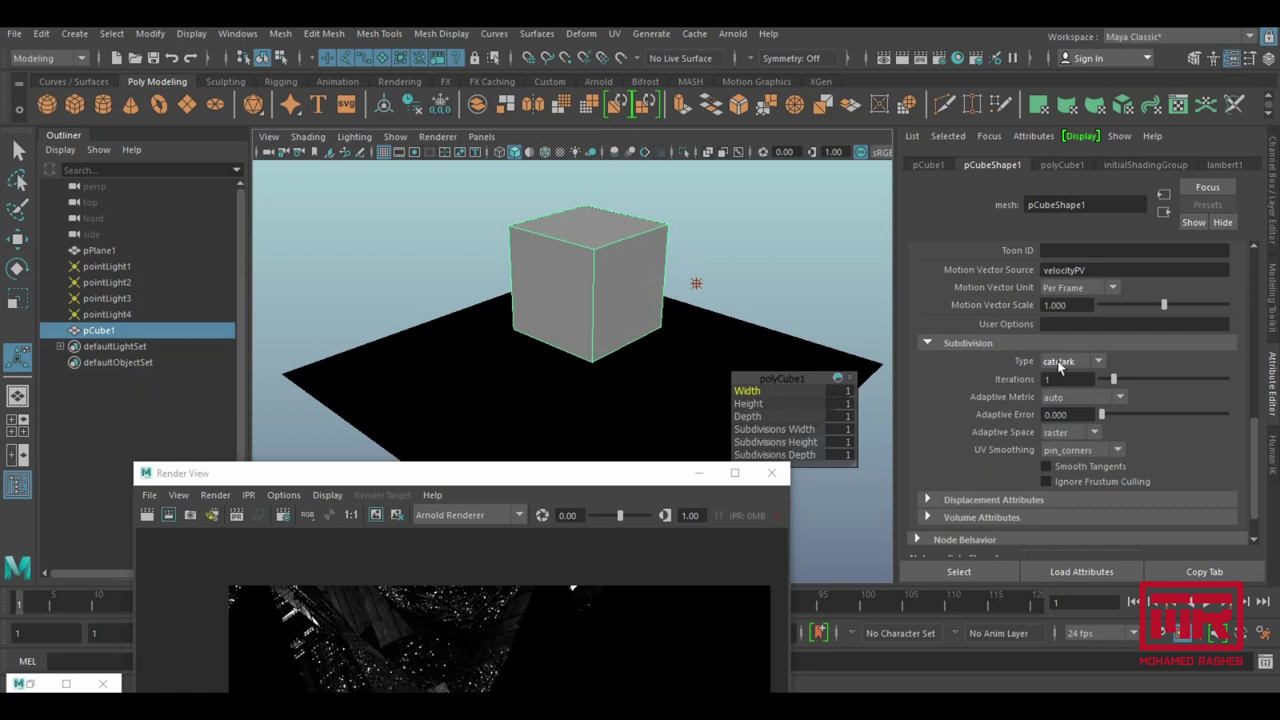
Add divisions to the cube's faces at subdivision level 3.
left_click(314, 37)
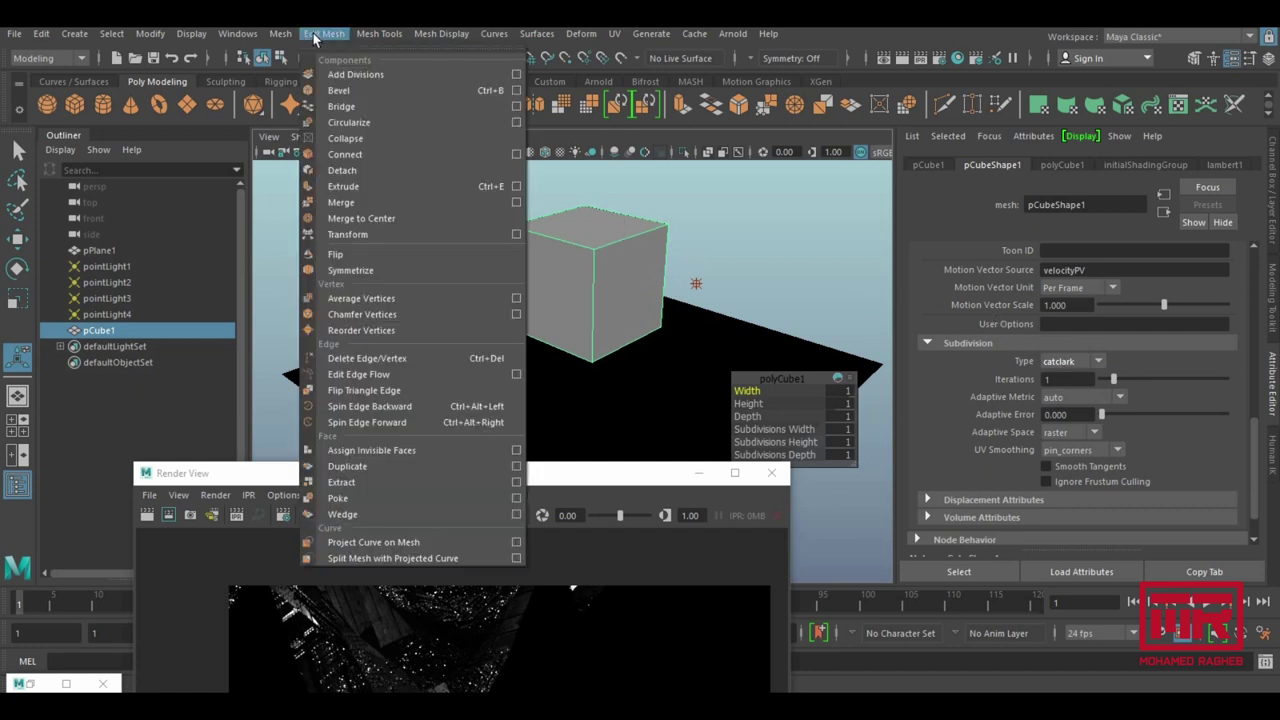
left_click(379, 78)
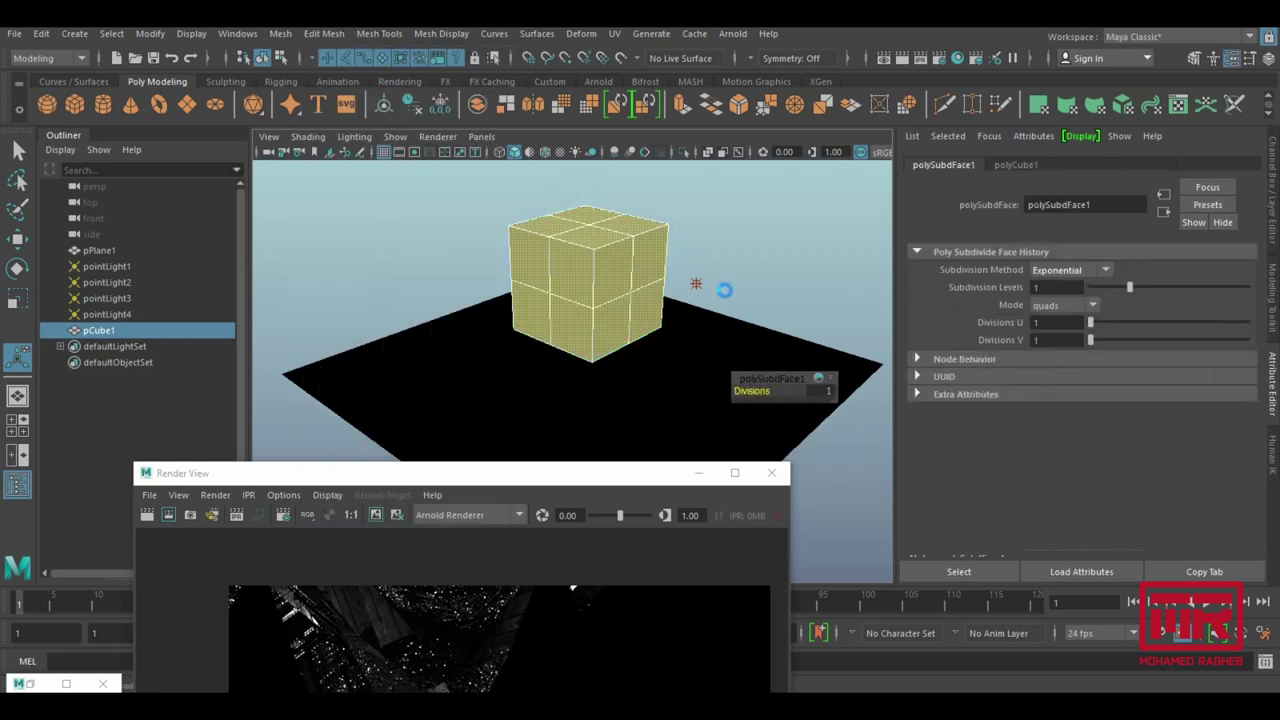
left_click(820, 391)
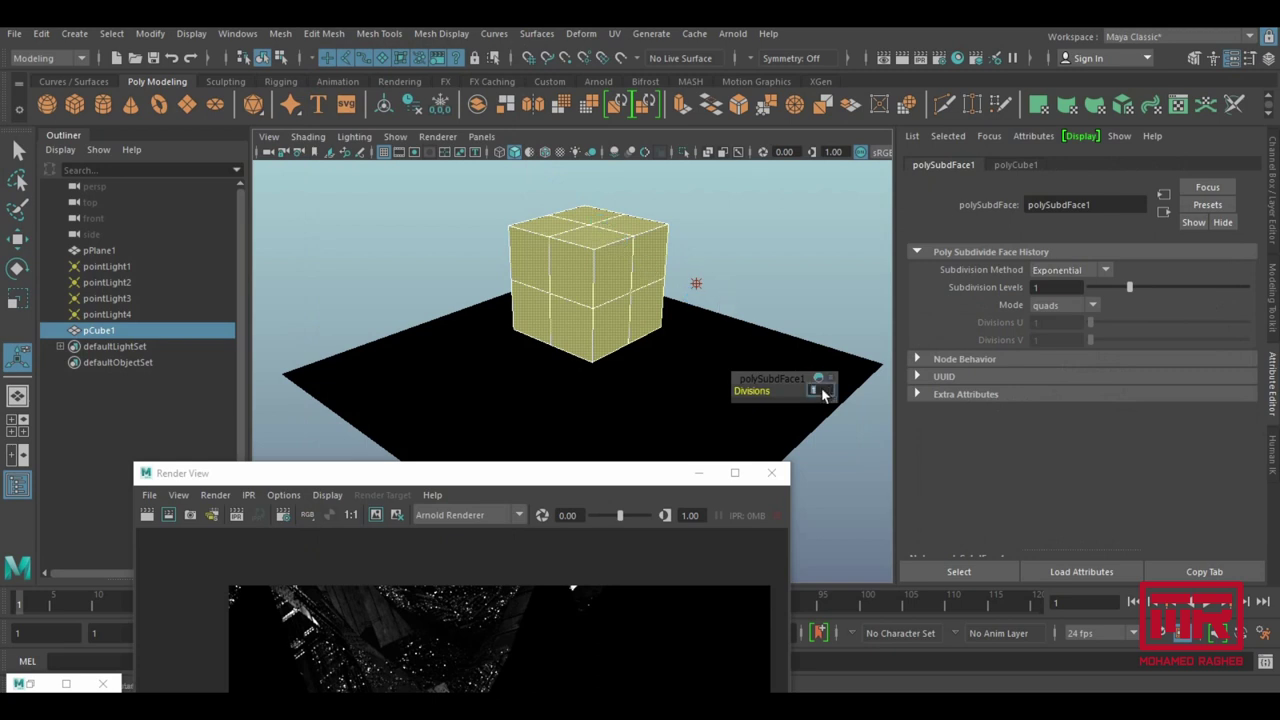
type("3")
key("Return")
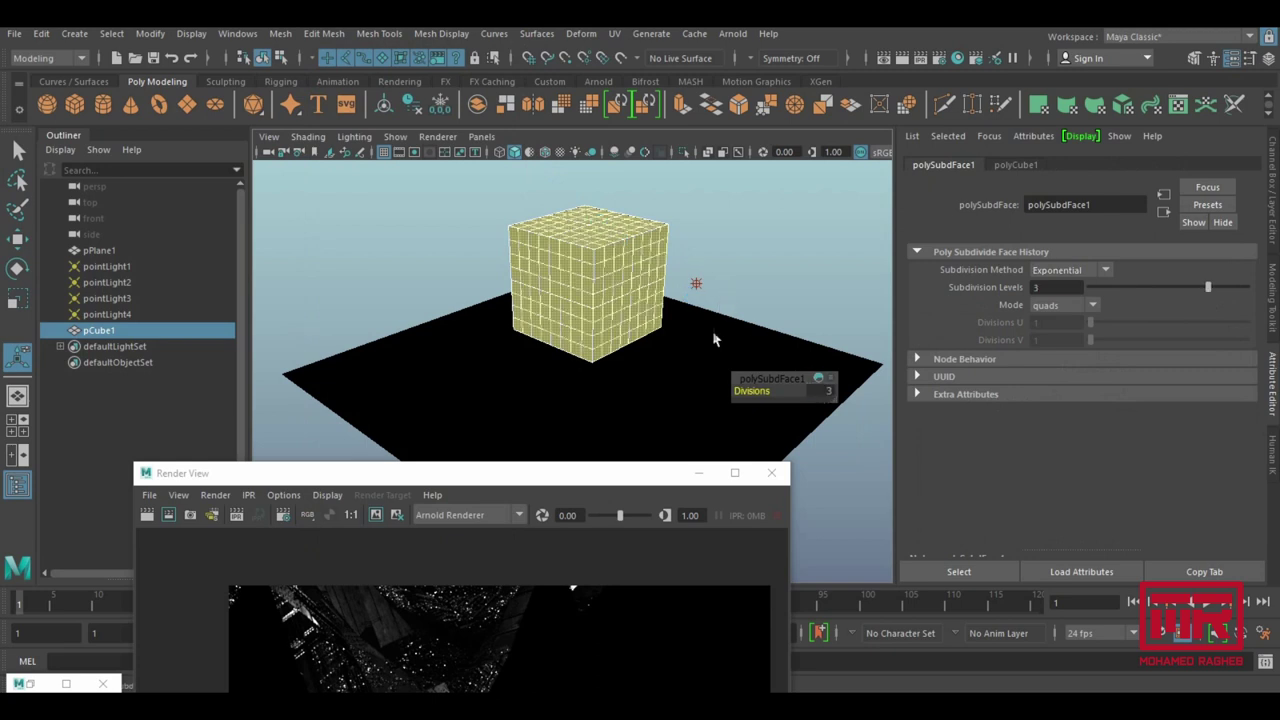
Delete the subdivided test cube and select pPlane1.
key("w")
left_click(525, 238)
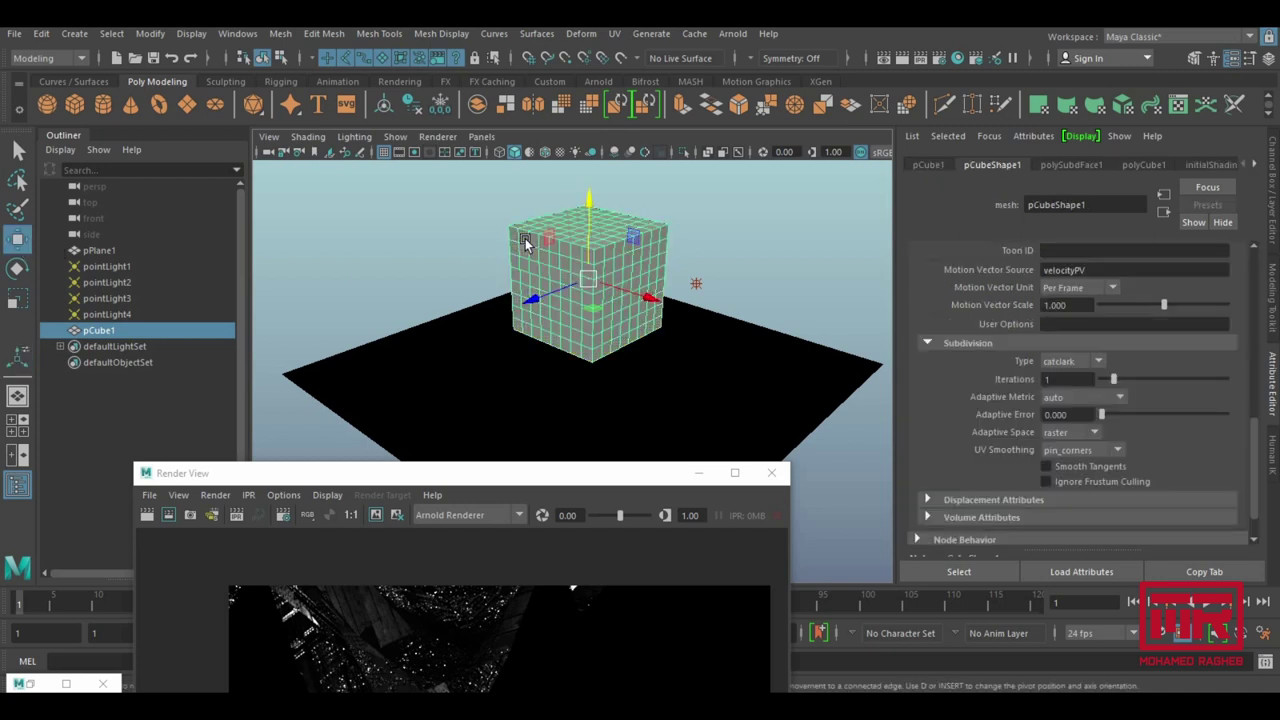
key("Delete")
left_click(808, 397)
Set pPlane1's Arnold subdivision type to catclark with 6 iterations.
left_click(1072, 361)
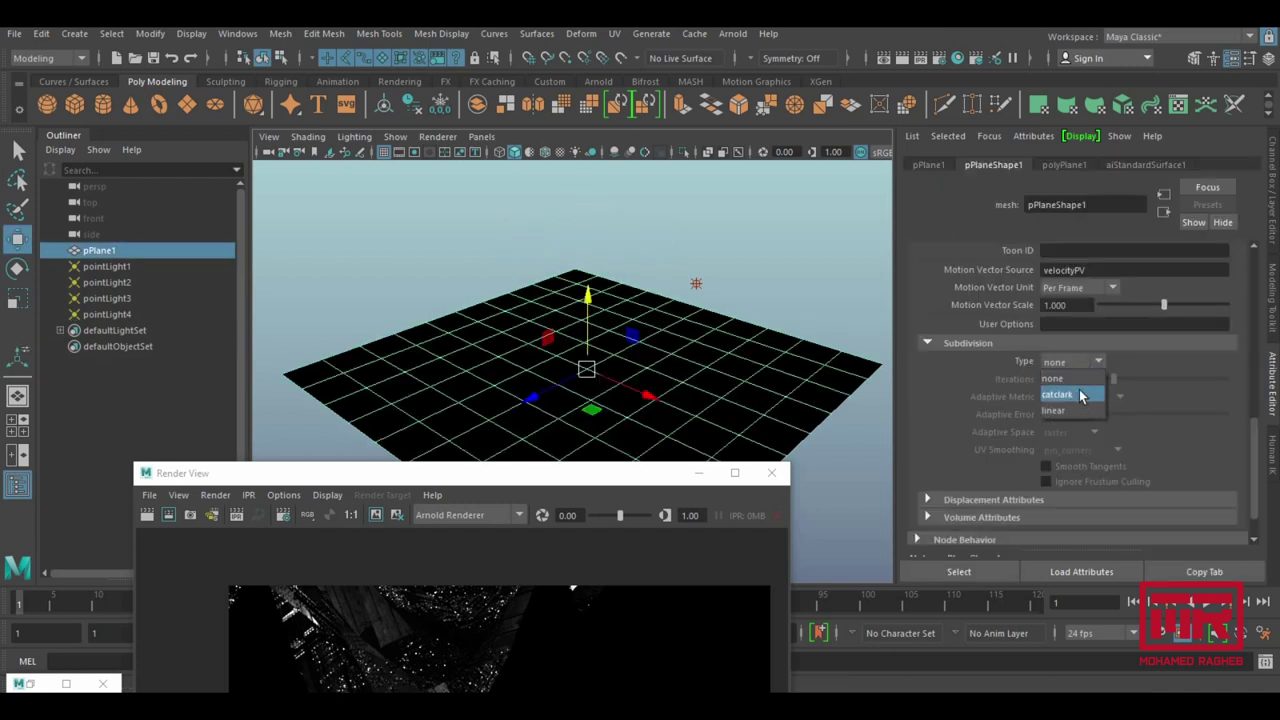
left_click(1080, 396)
double_click(1046, 379)
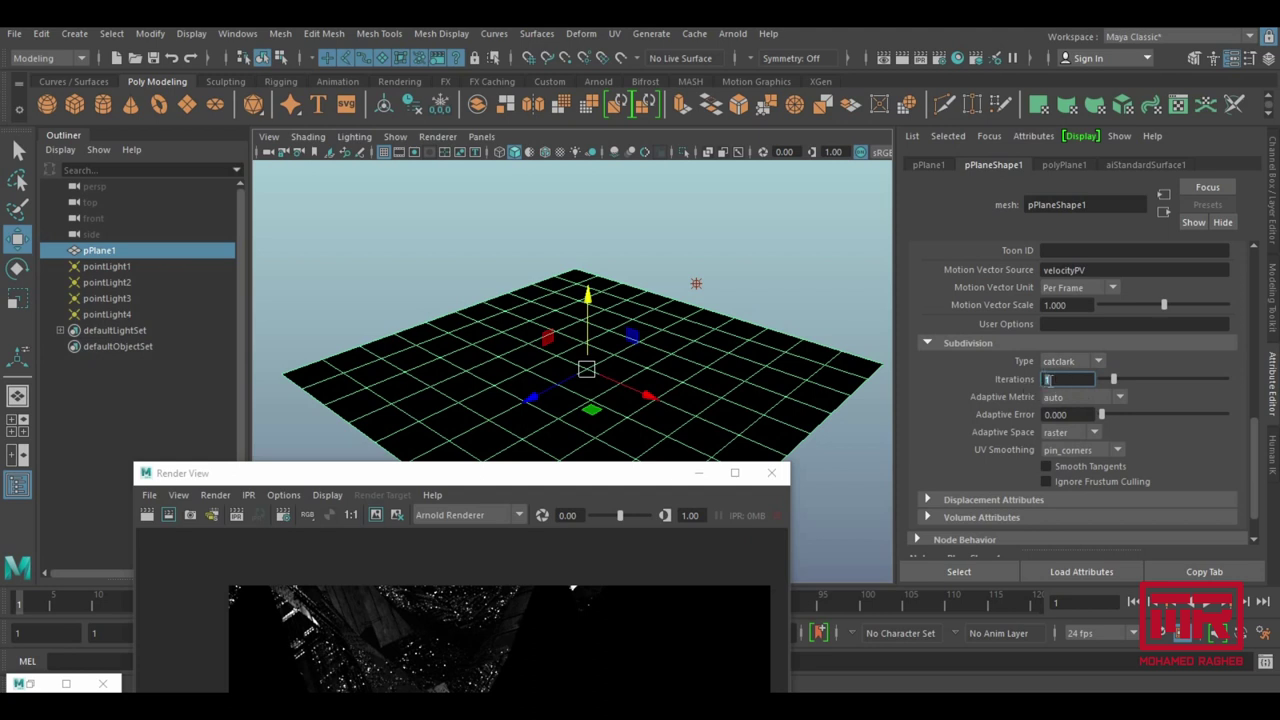
key("Return")
Expand the plane's Displacement Attributes and bring the Render View fully into view.
scroll(980, 474, "down", 1)
left_click(980, 456)
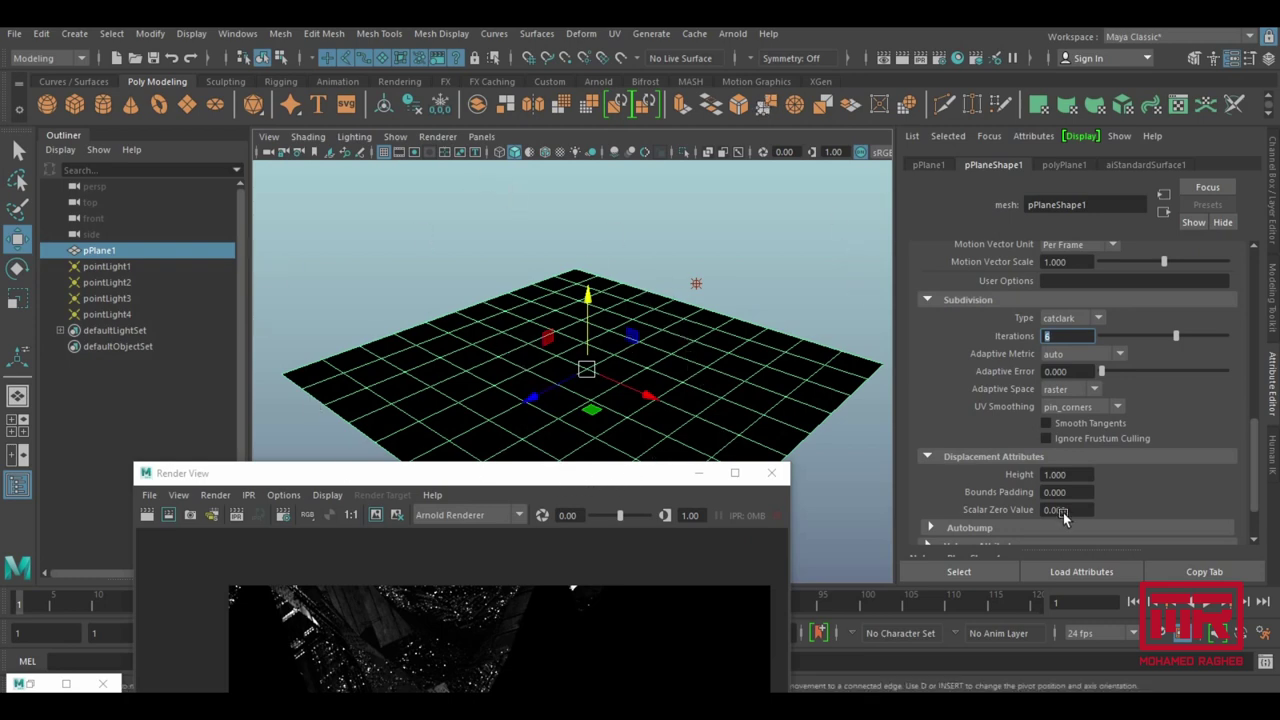
left_click_drag(455, 481, 594, 91)
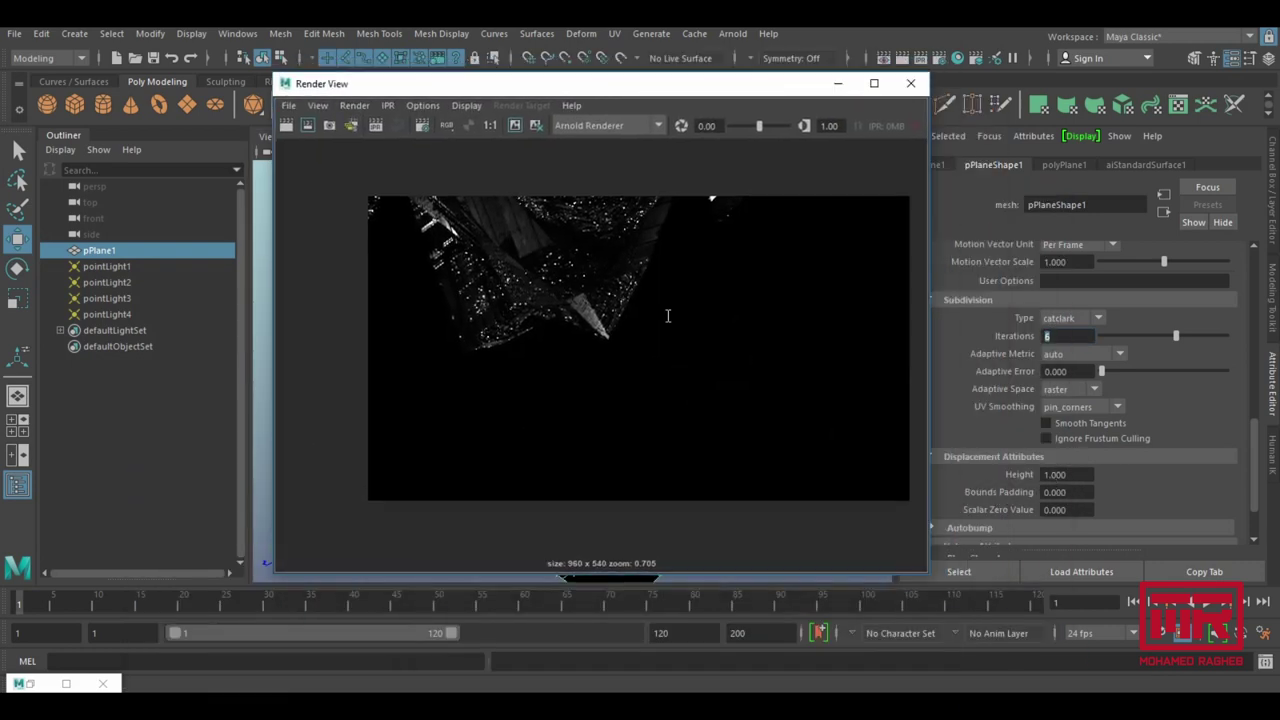
Start an interactive Arnold render and set the plane's displacement height to 0.1.
left_click(376, 127)
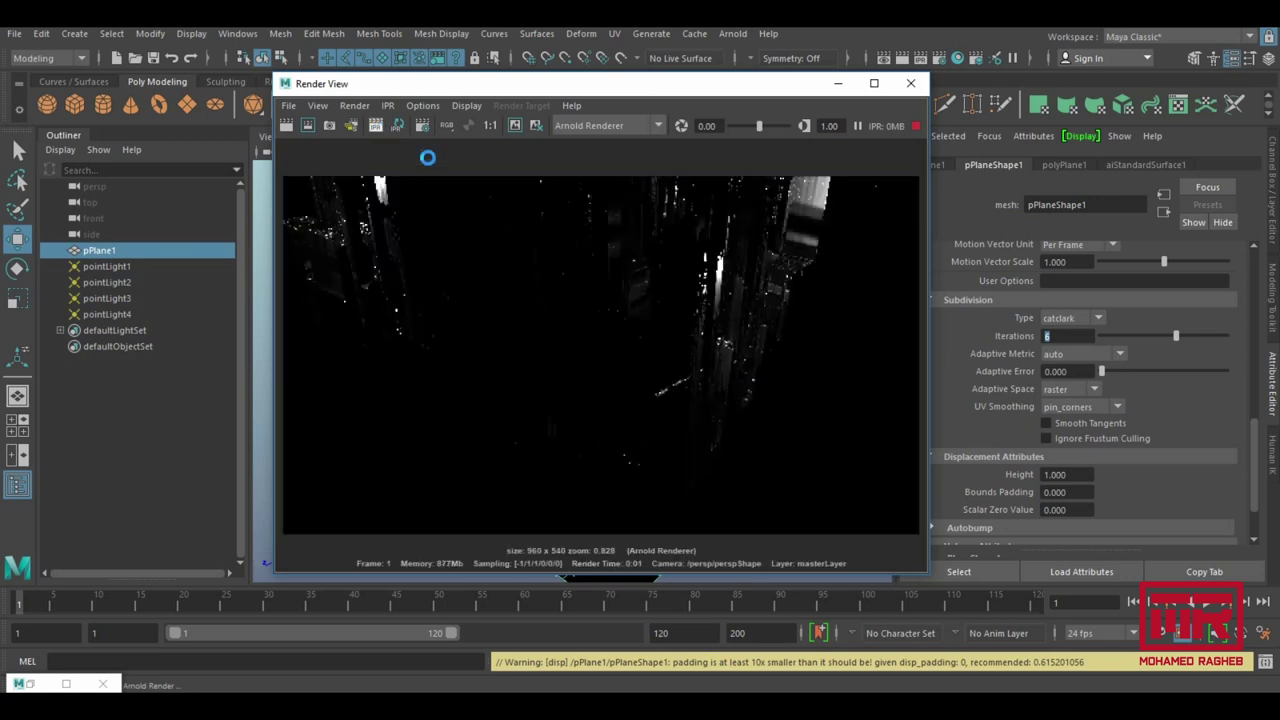
left_click(1084, 474)
type("0.1")
key("Return")
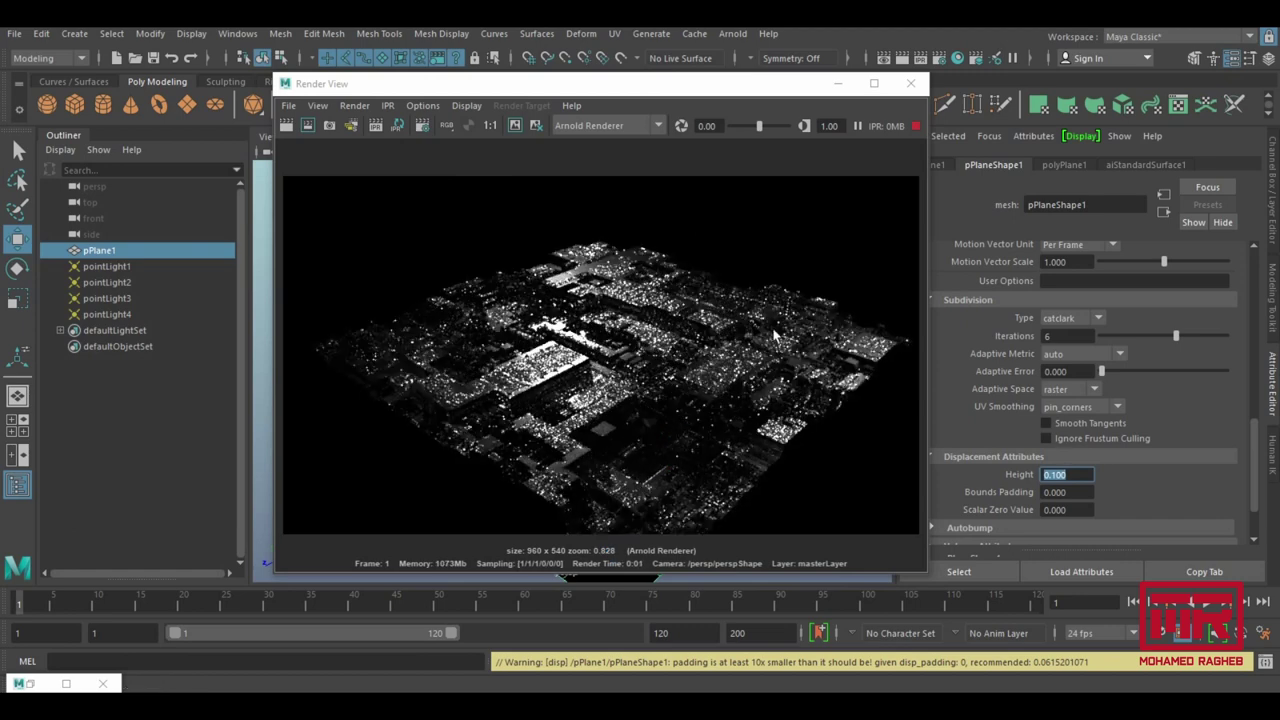
Orbit closer to the plane and scale it up to about 115% while watching the render.
left_click_drag(724, 86, 372, 102)
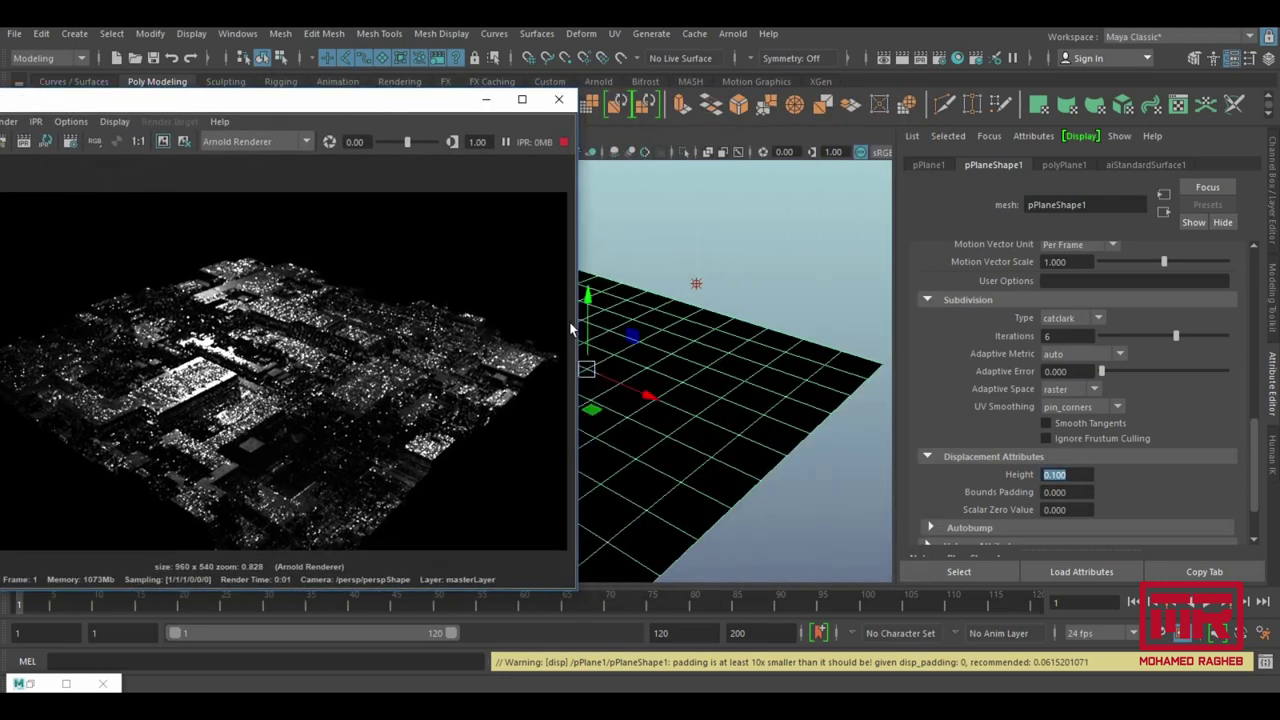
left_click_drag(655, 376, 592, 408, "alt")
scroll(641, 530, "up", 3)
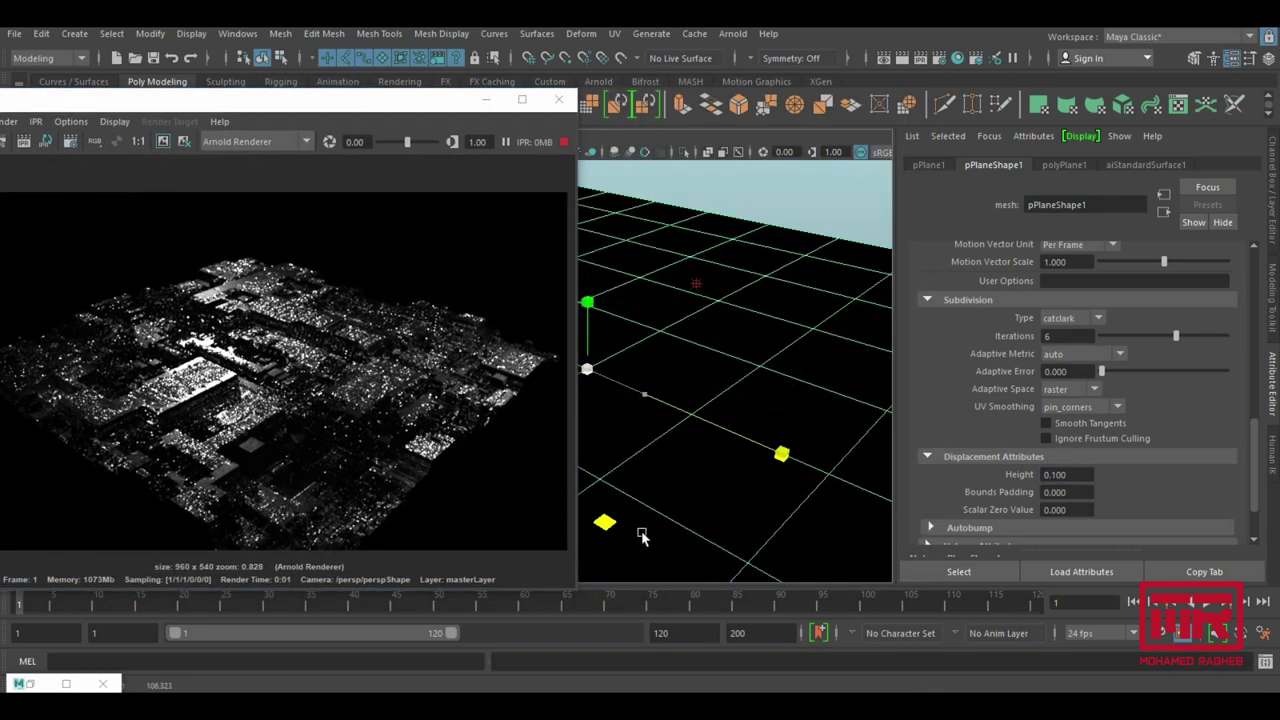
key("t")
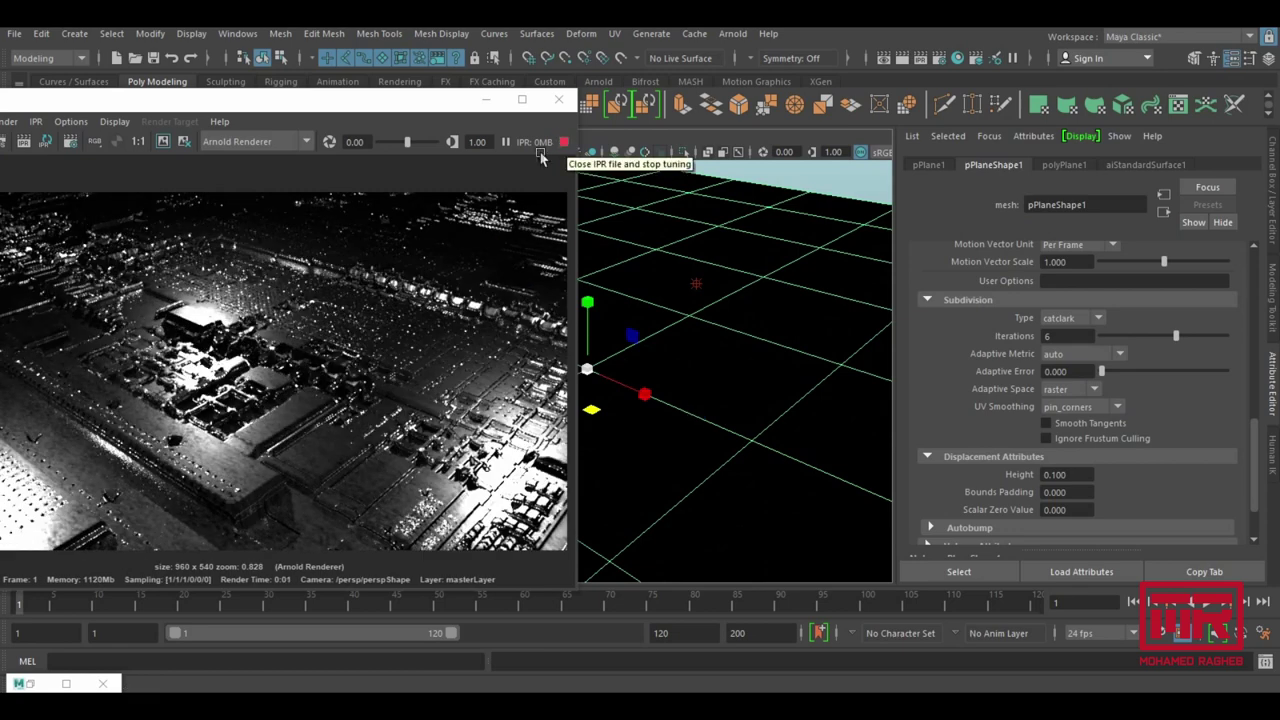
left_click_drag(340, 112, 680, 82)
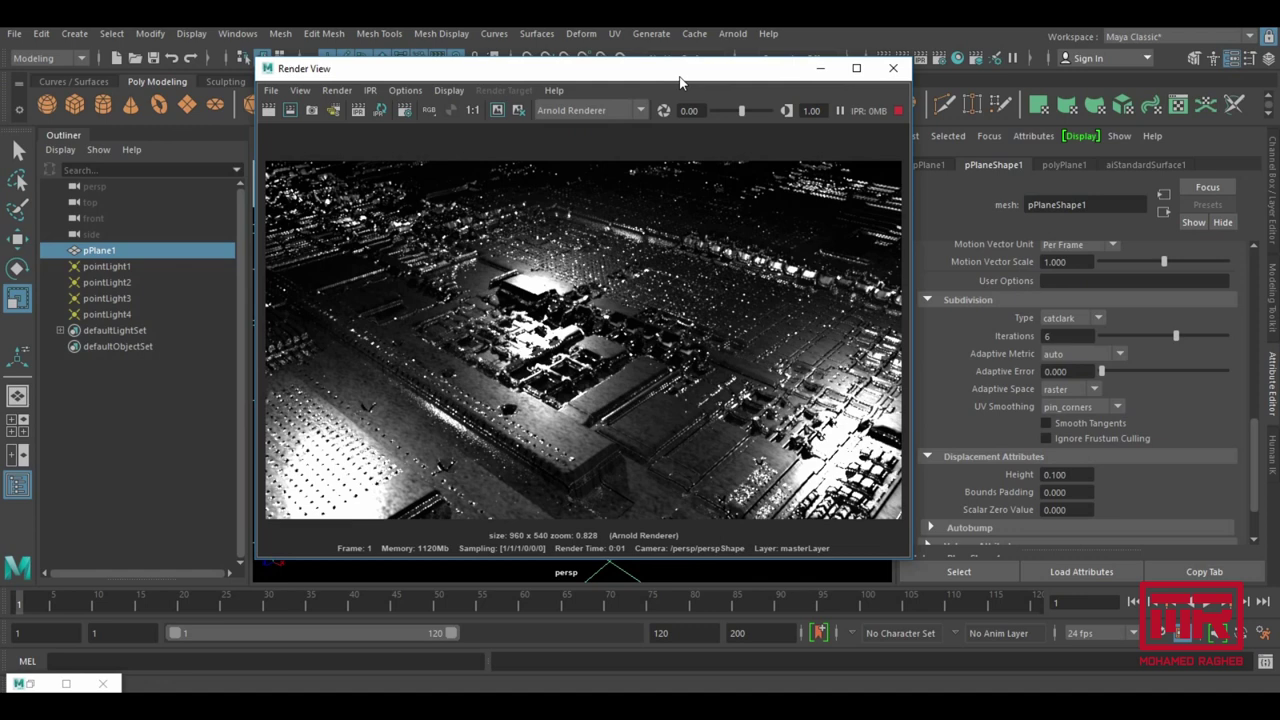
left_click_drag(680, 82, 300, 99)
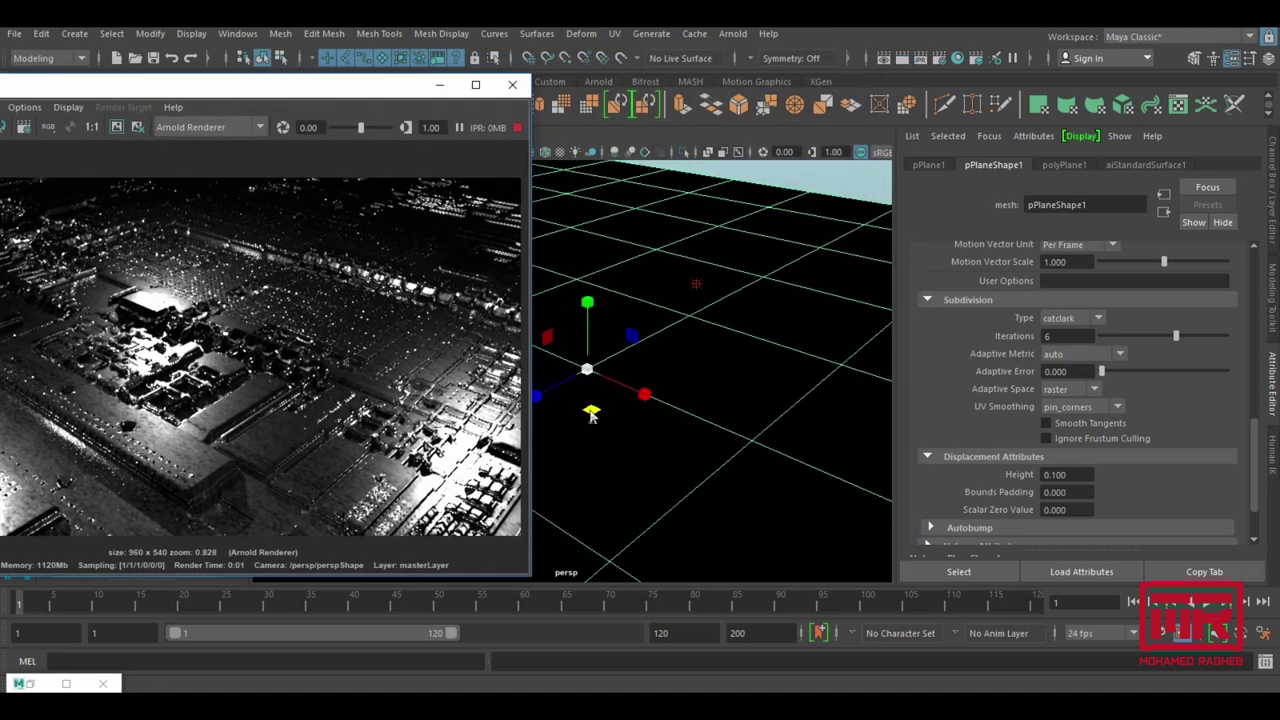
left_click_drag(588, 398, 543, 377)
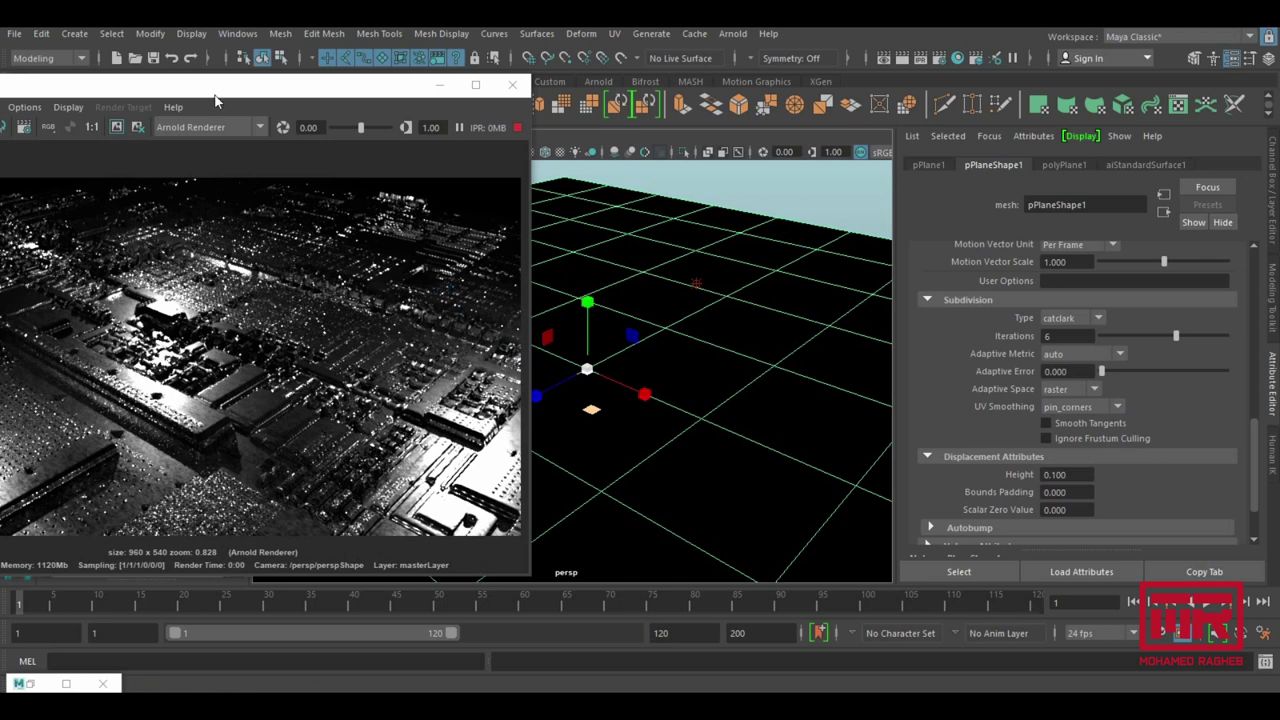
left_click_drag(215, 95, 443, 78)
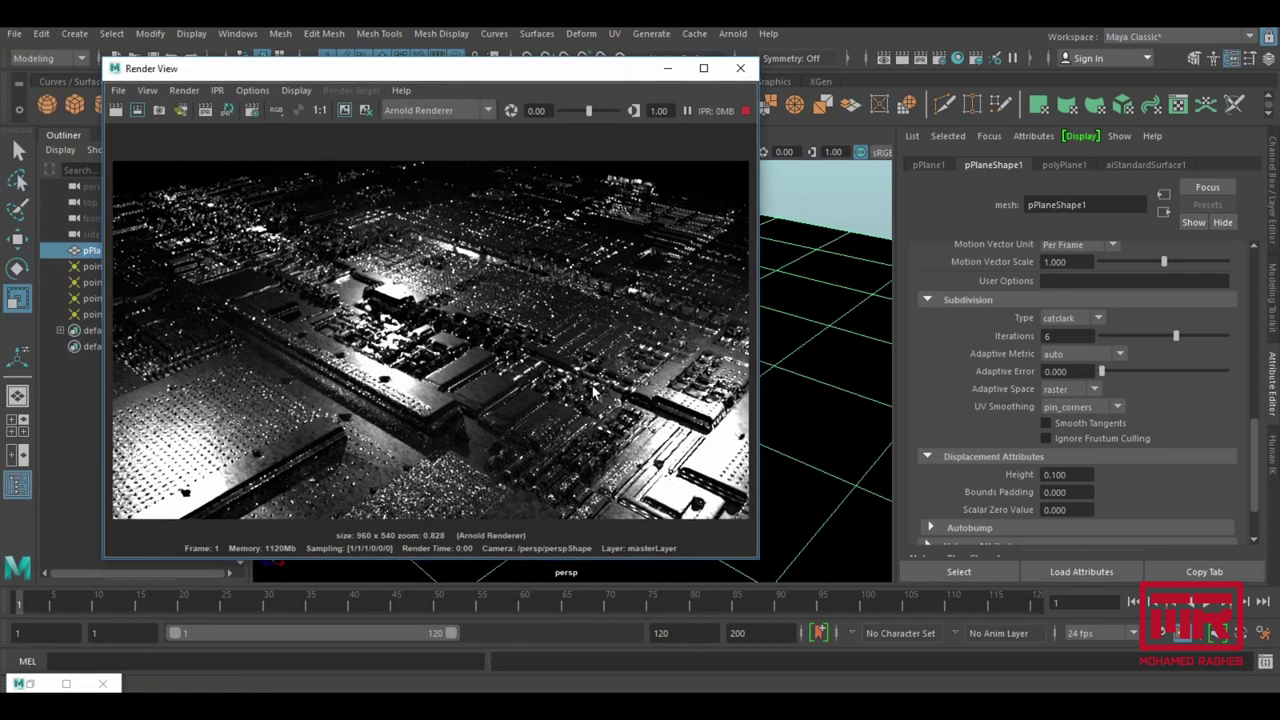
Stop the interactive render and open the Hypershade material editor.
left_click(745, 110)
mouse_move(619, 76)
left_mouse_down()
mouse_move(664, 106)
mouse_move(676, 77)
left_mouse_up()
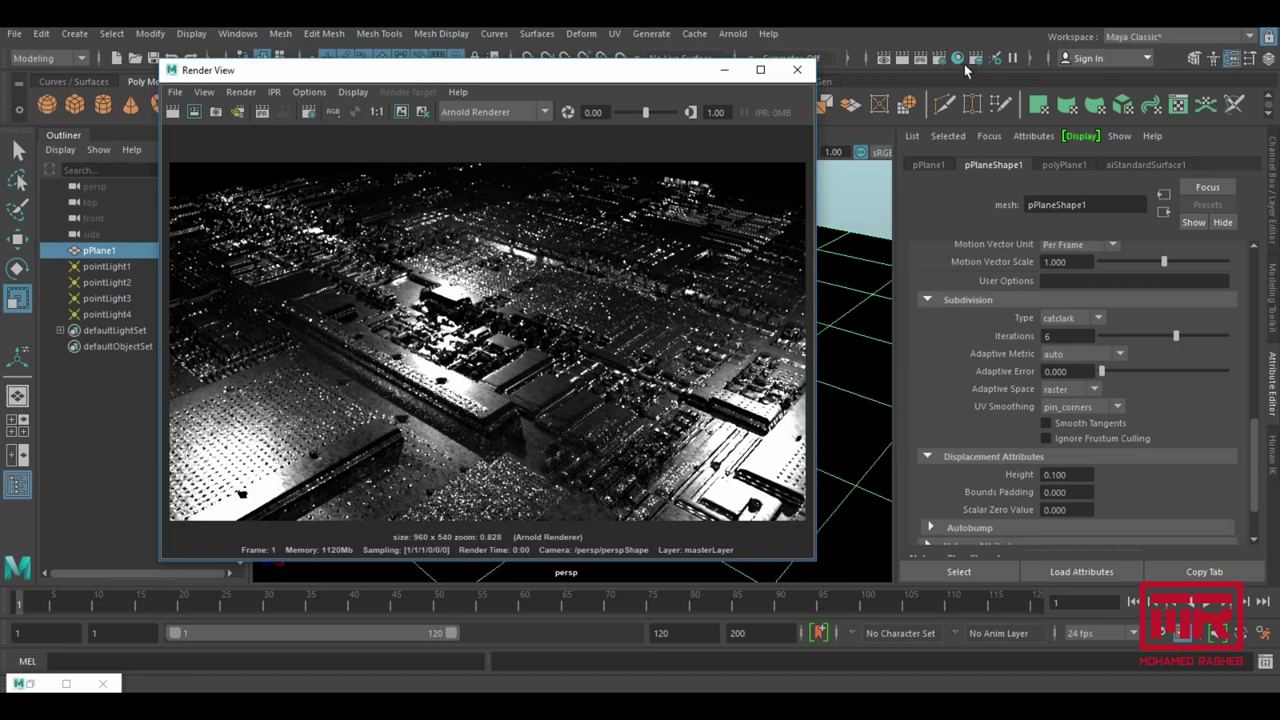
left_click(964, 64)
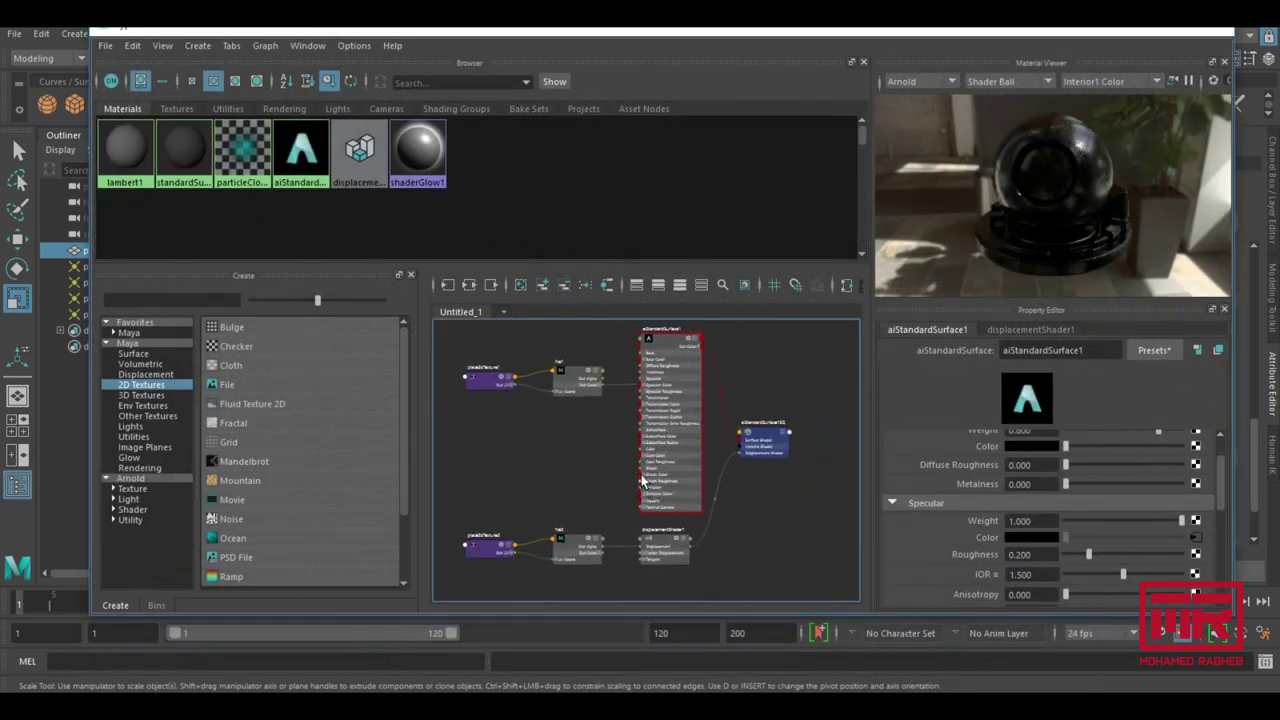
Set place2dTexture2's Repeat UV to 2 and 2 so the displacement map tiles 2 × 2.
left_click(495, 502)
left_click(1013, 510)
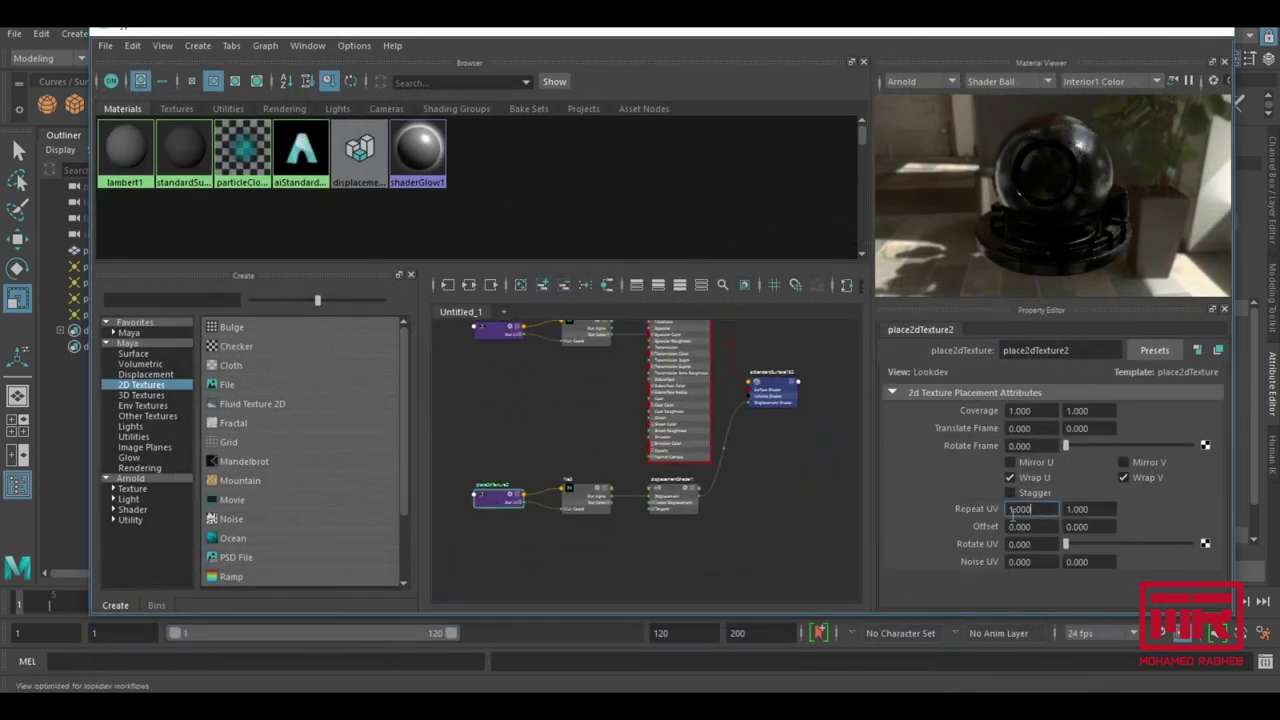
key("Return")
type("2")
key("Tab")
type("22")
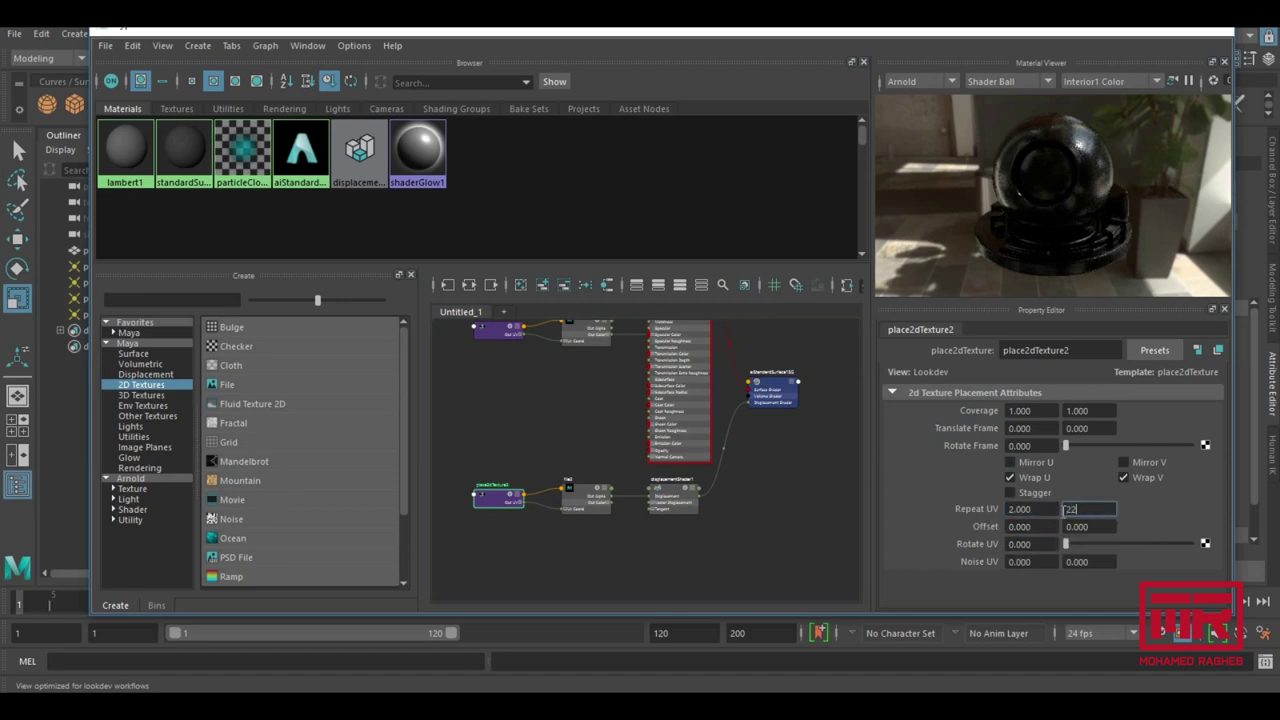
key("Return")
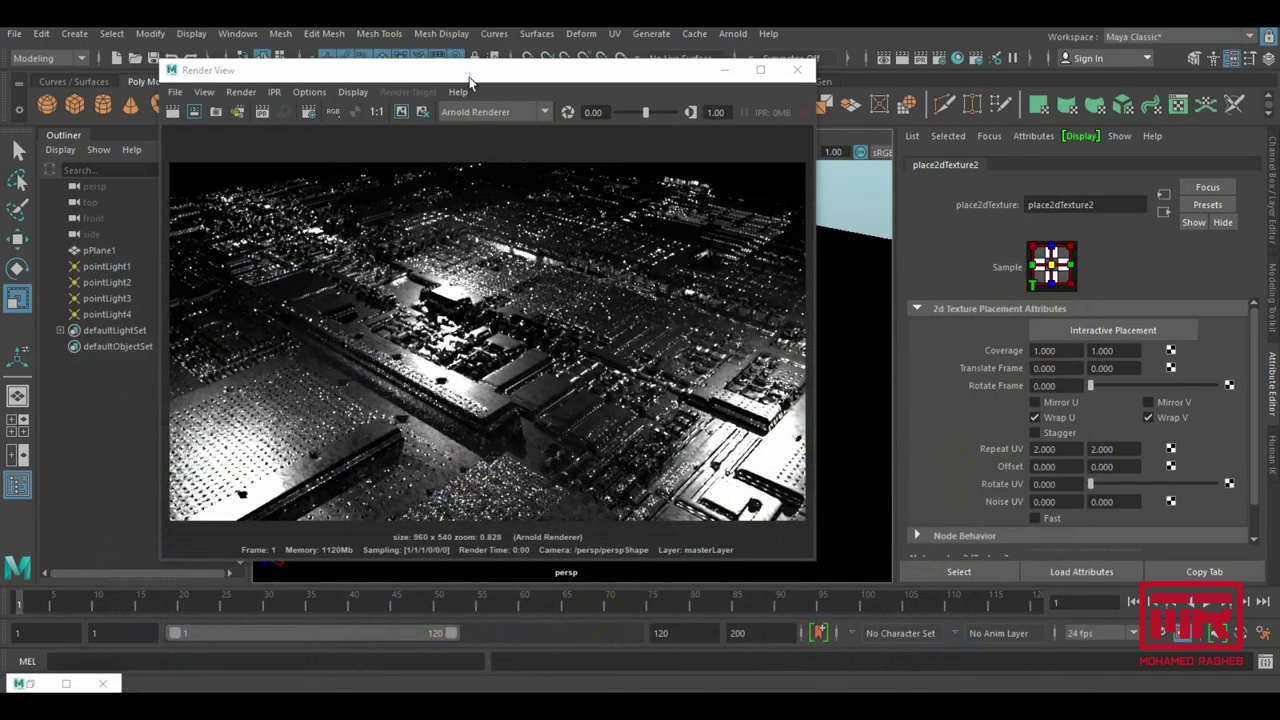
left_click_drag(473, 72, 495, 66)
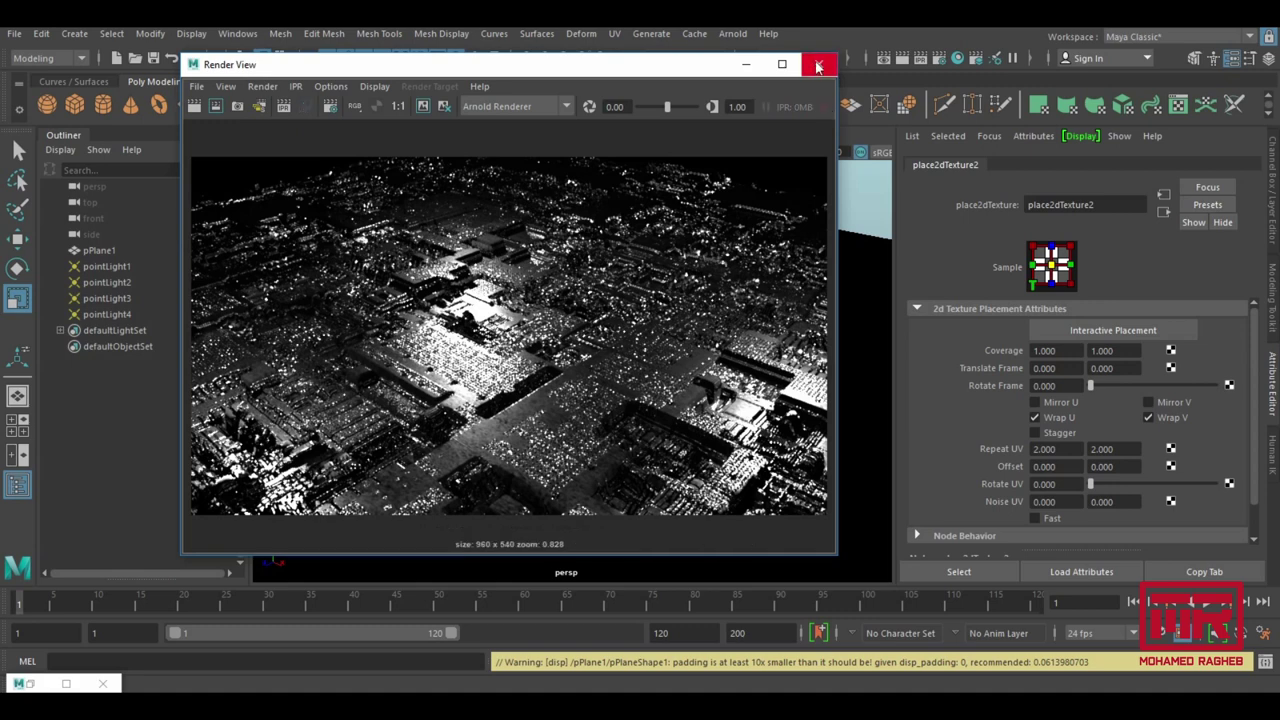
Duplicate pPlane1 to create a second plane, pPlane2.
left_click(819, 64)
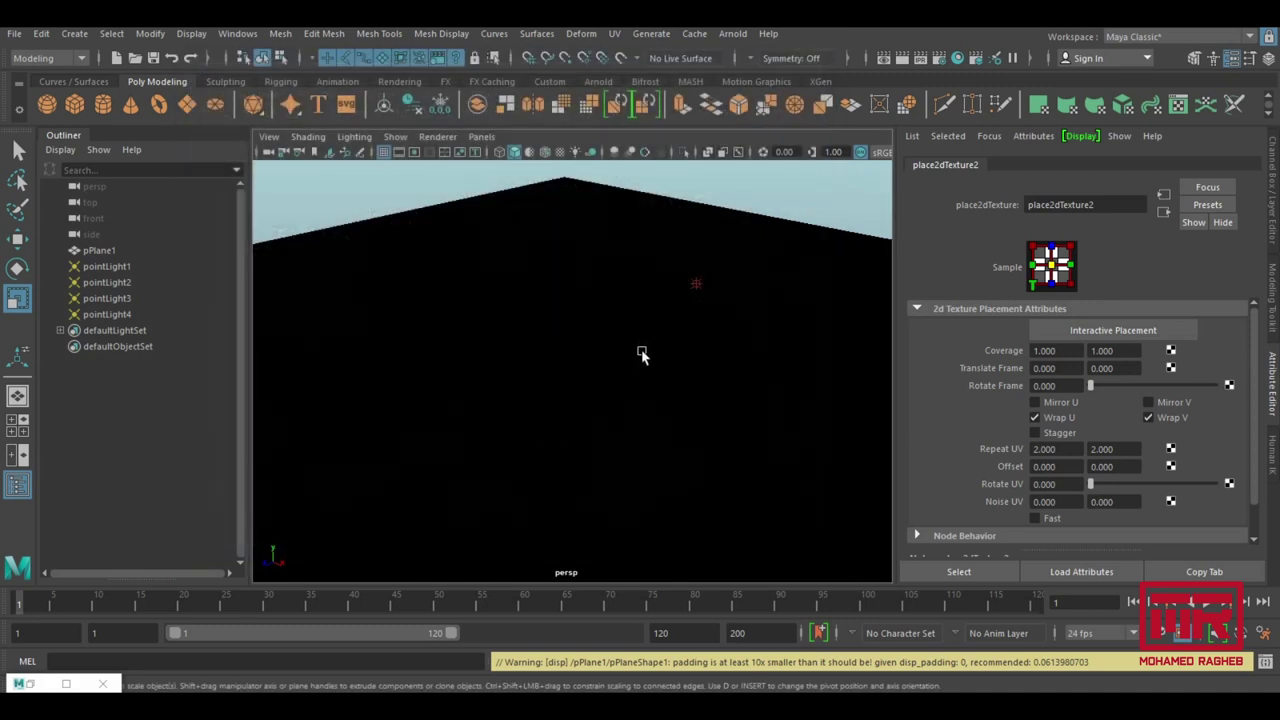
right_click_drag(657, 357, 624, 355, "alt")
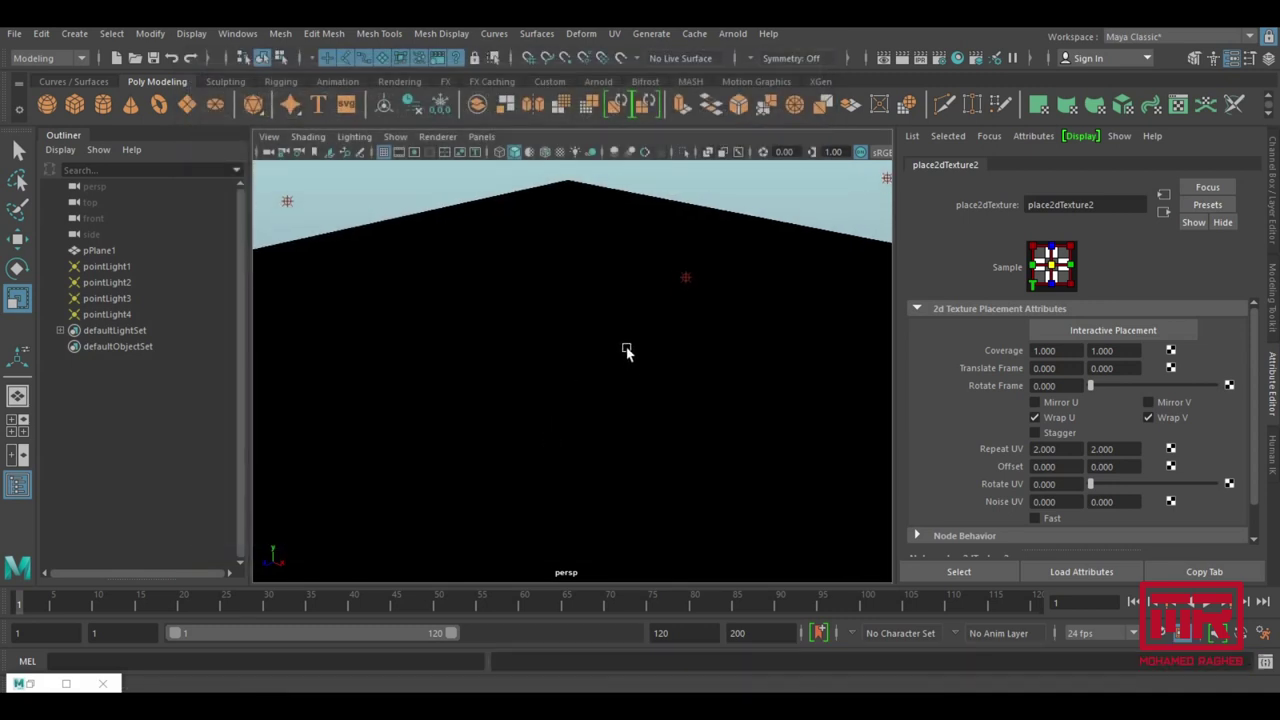
left_click(485, 305)
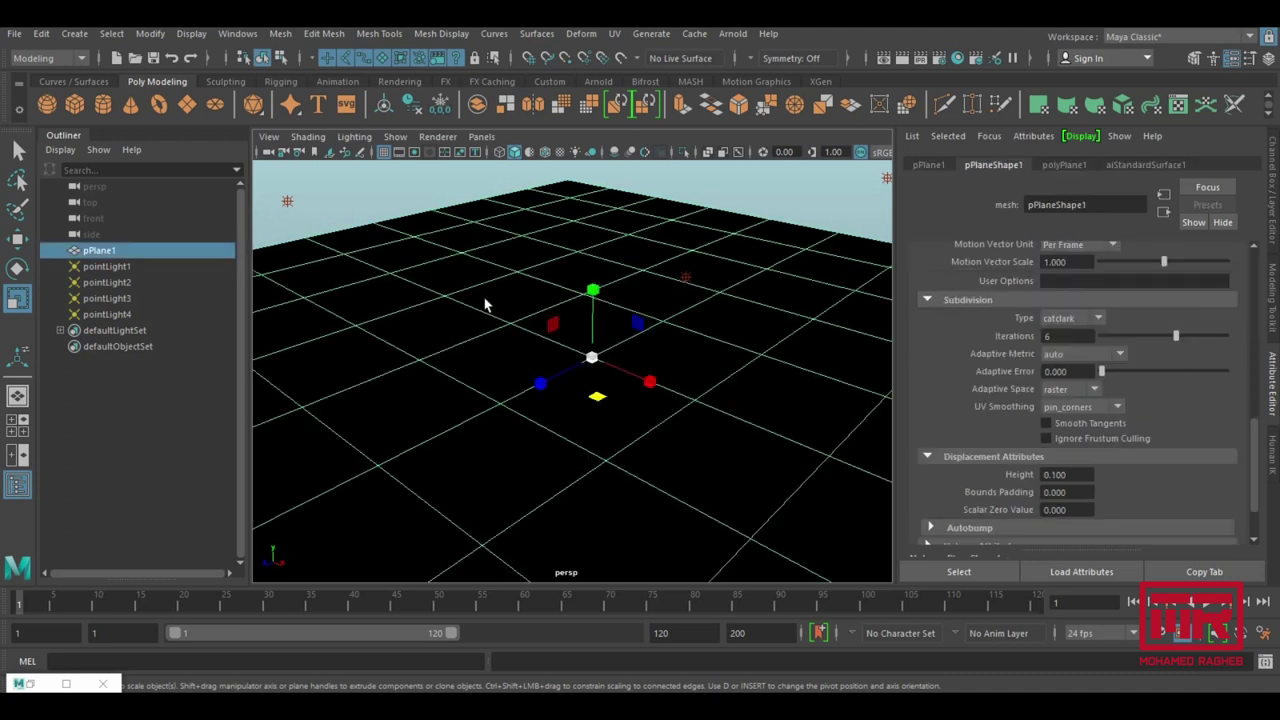
key("ctrl+d")
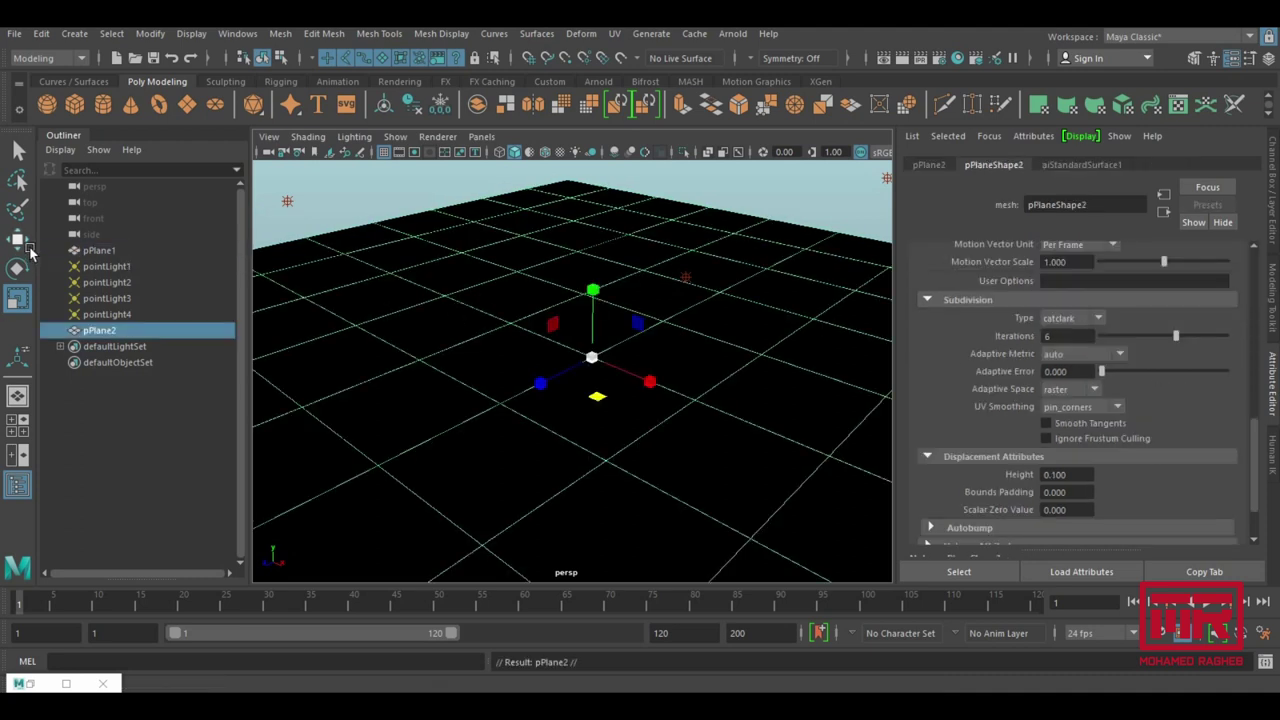
key("w")
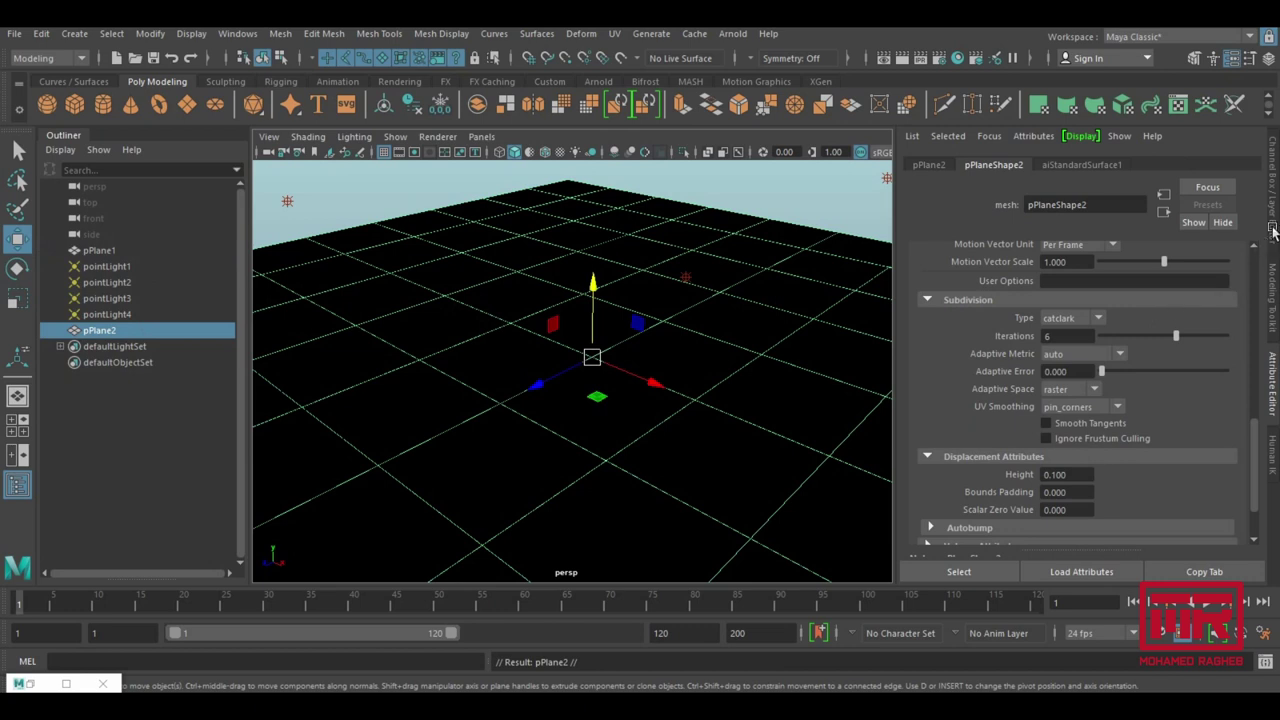
Set both planes' Translate Y and Z to 0, then select only pPlane2.
left_click(1266, 238)
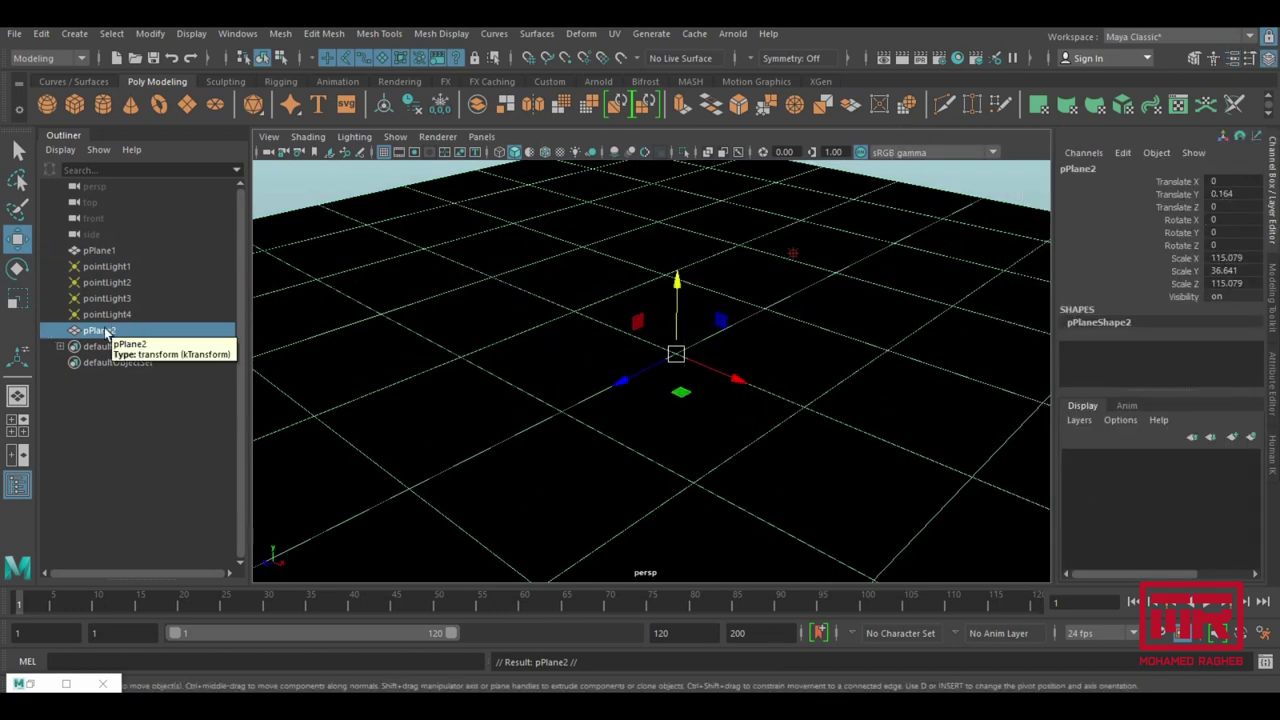
left_click(100, 250, "ctrl")
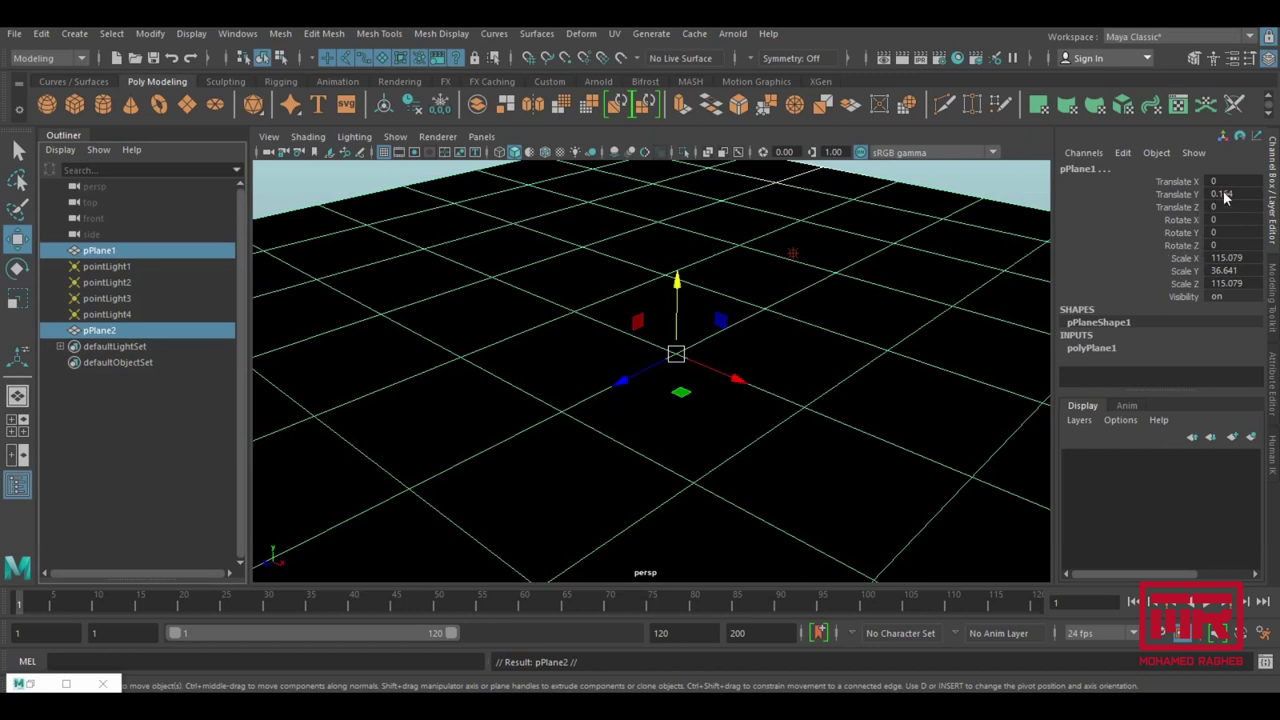
left_click_drag(1226, 195, 1224, 205)
key("Return")
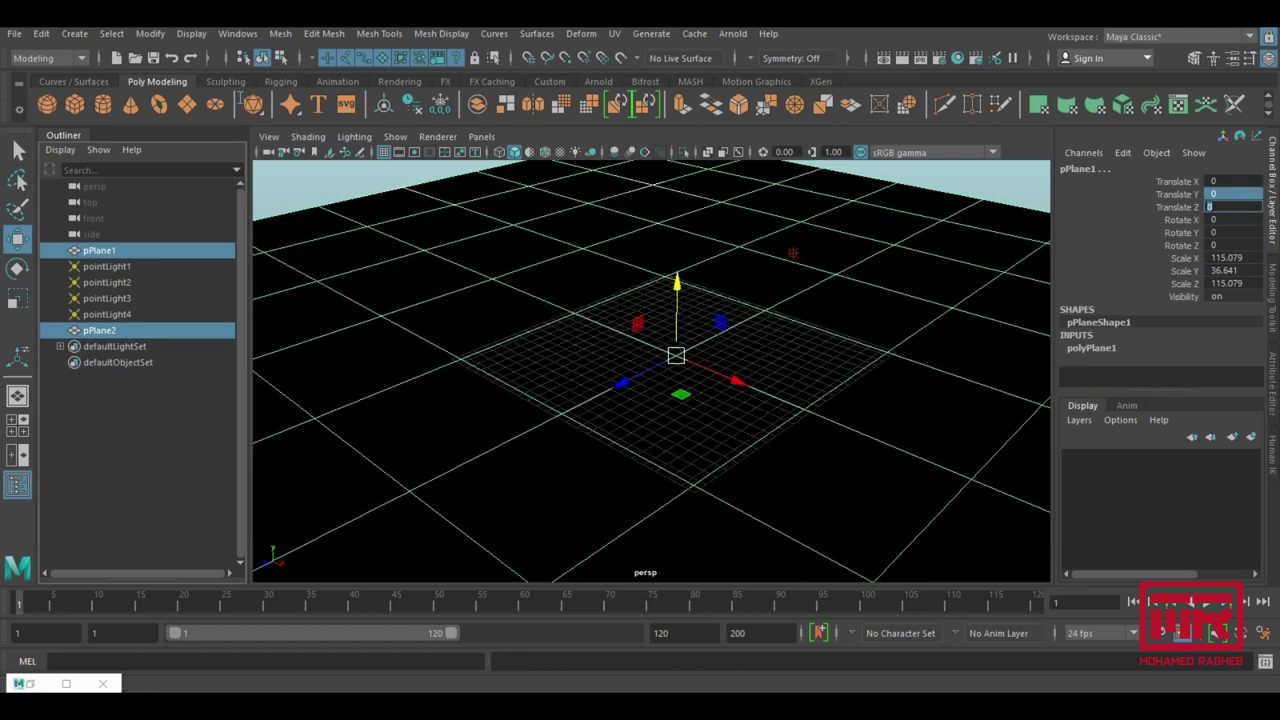
left_click(140, 332)
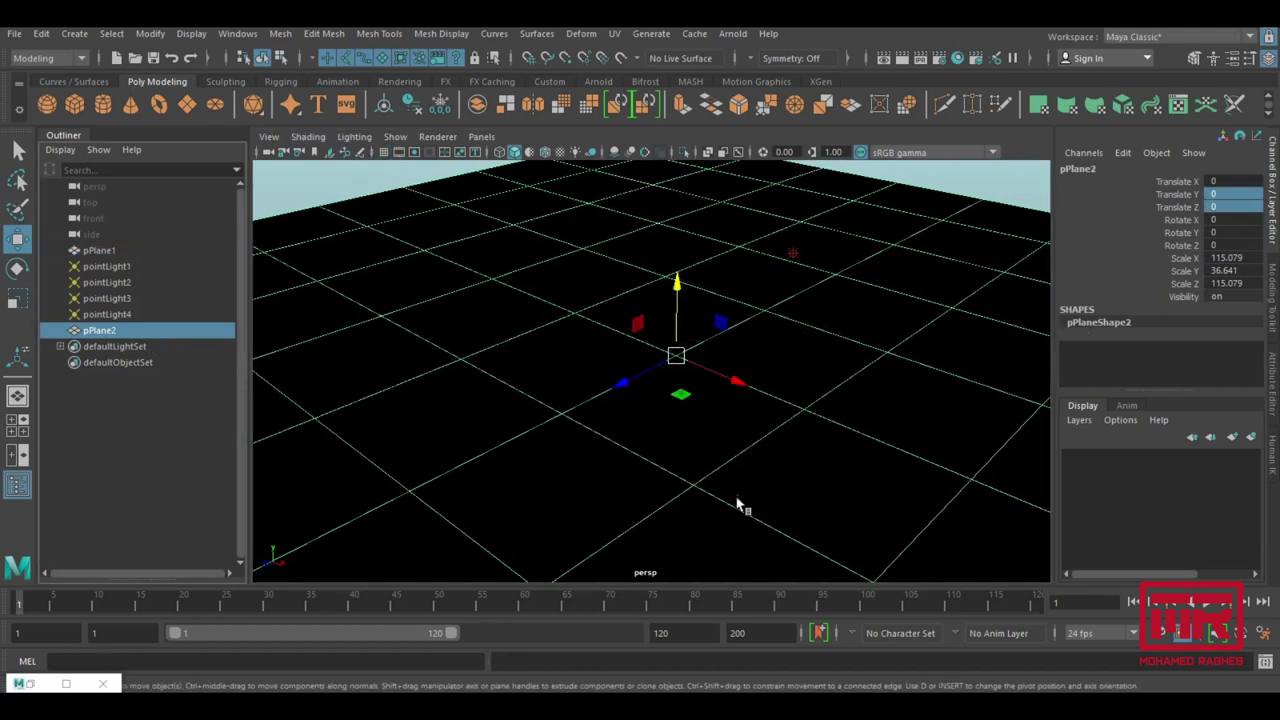
left_click(970, 62)
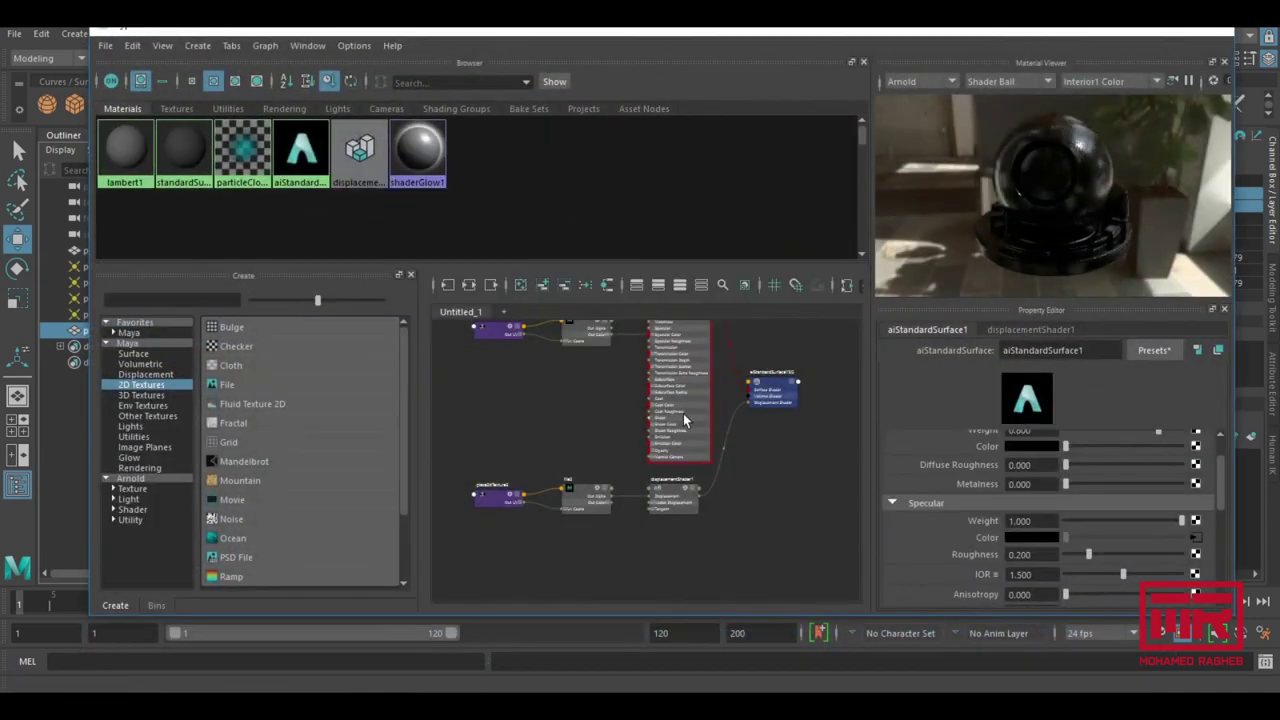
Move the light nodes out of the Hypershade work area.
scroll(640, 423, "down", 3)
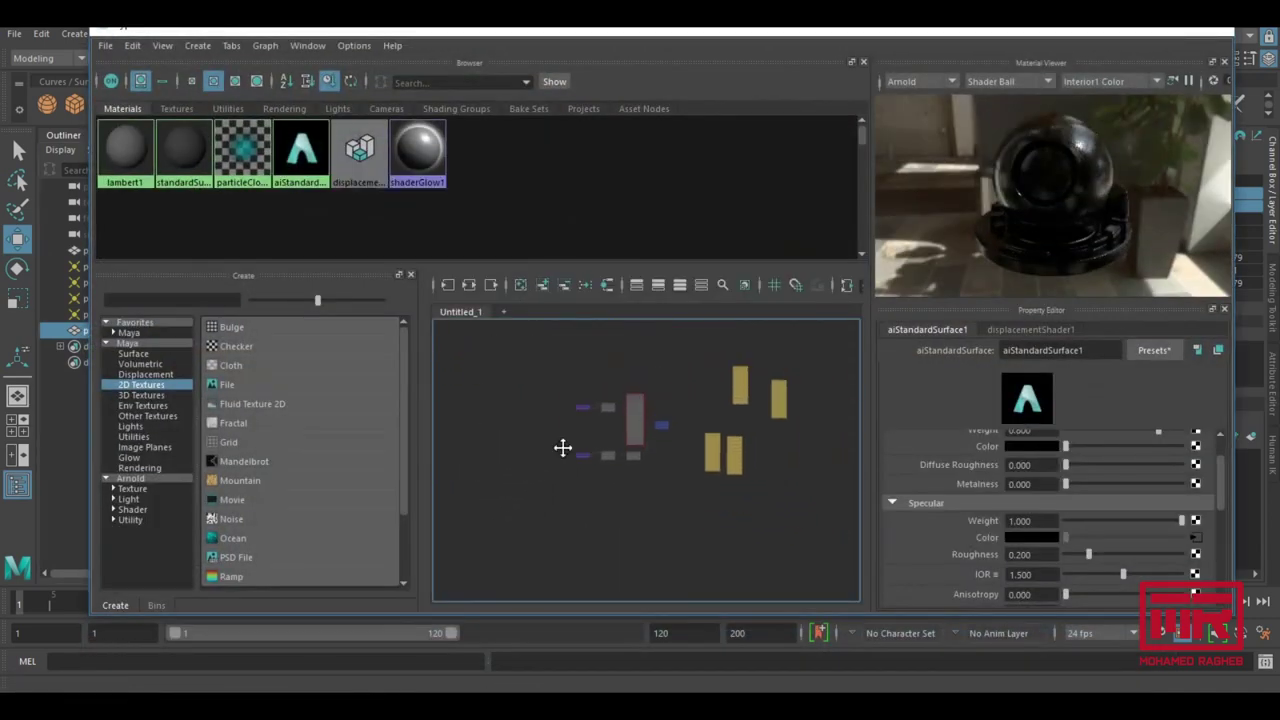
left_click(697, 400)
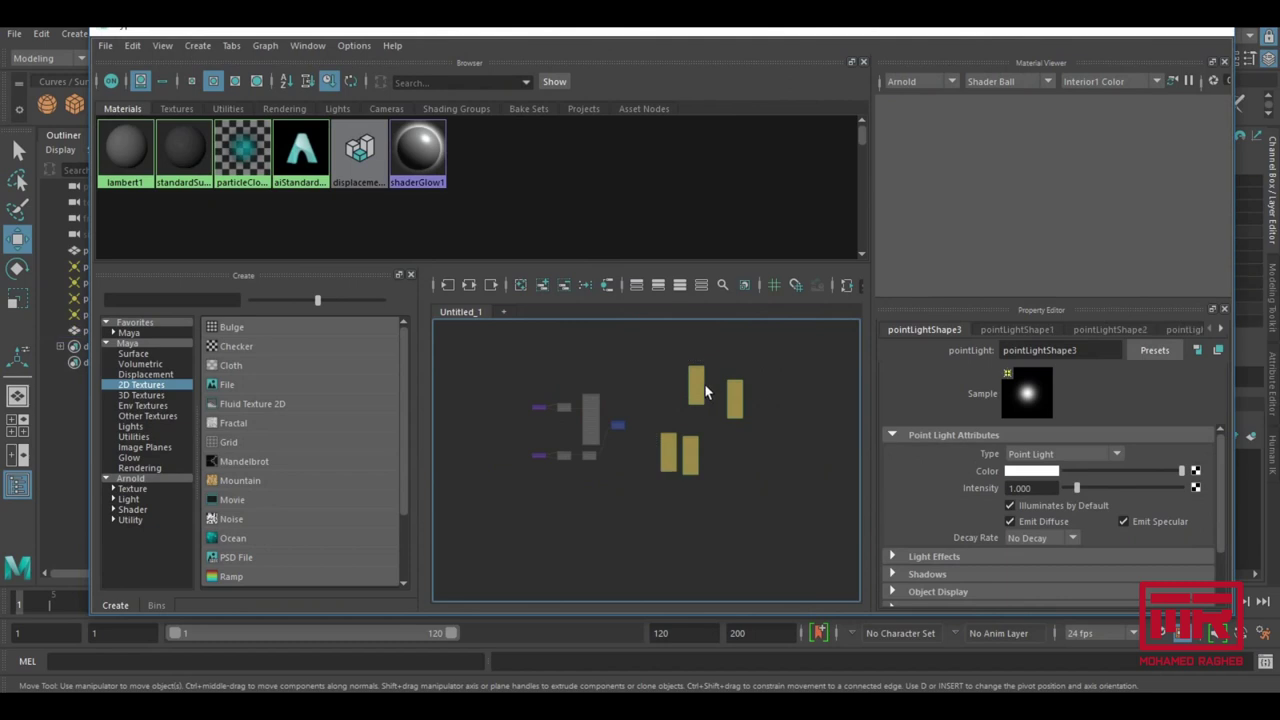
left_click_drag(697, 388, 892, 369)
middle_click_drag(588, 410, 640, 403, "alt")
scroll(560, 420, "up", 3)
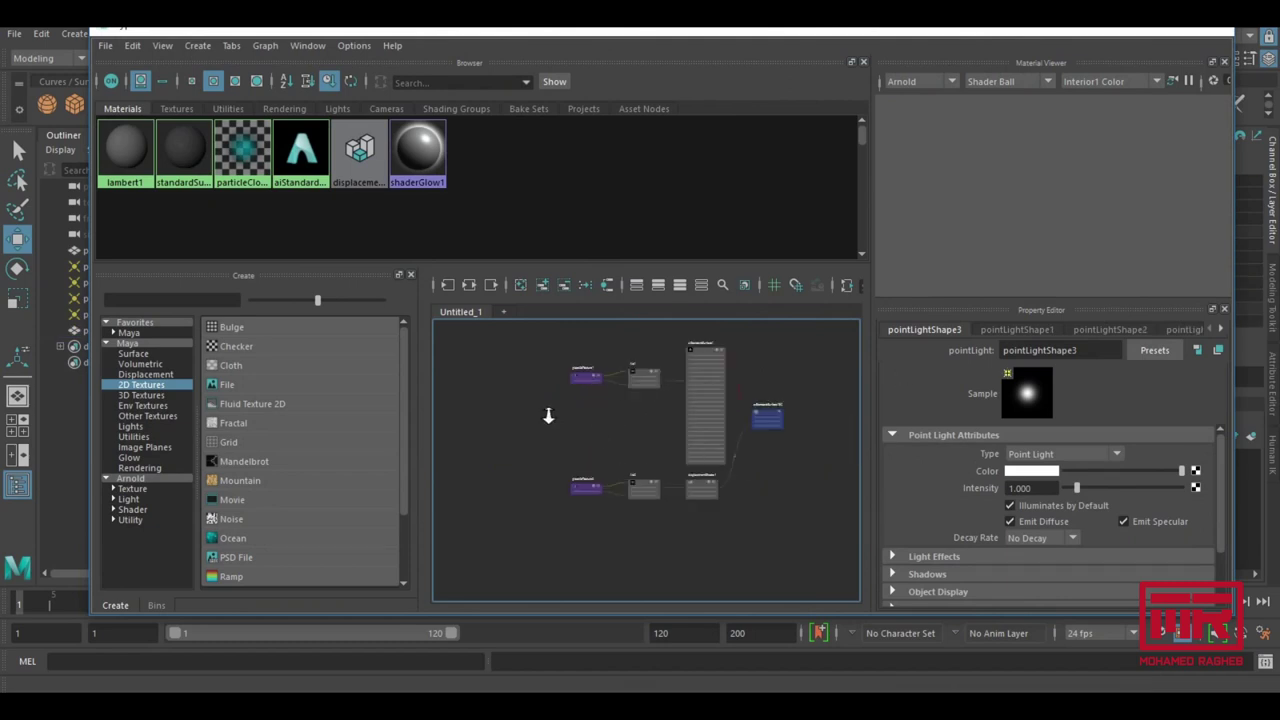
Create a new aiStandardSurface2 material and a File texture node.
left_click(131, 509)
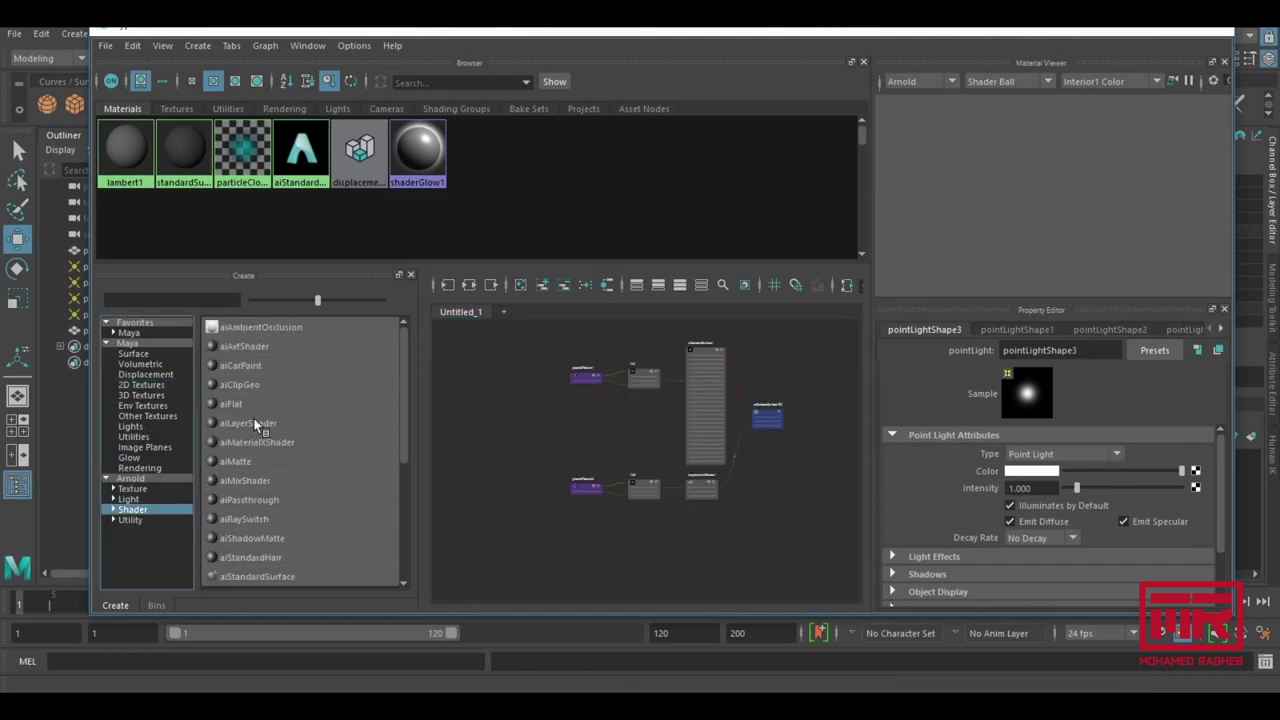
scroll(252, 456, "down", 2)
left_click(236, 461)
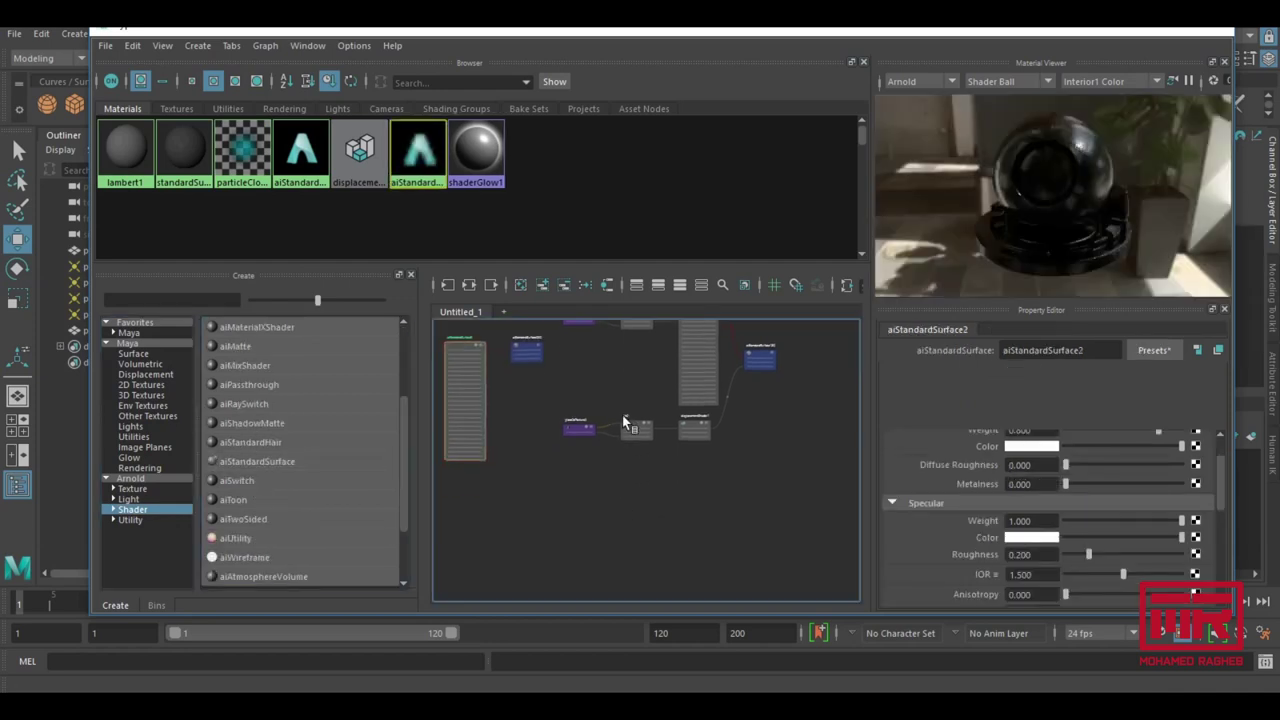
left_click_drag(451, 362, 690, 531)
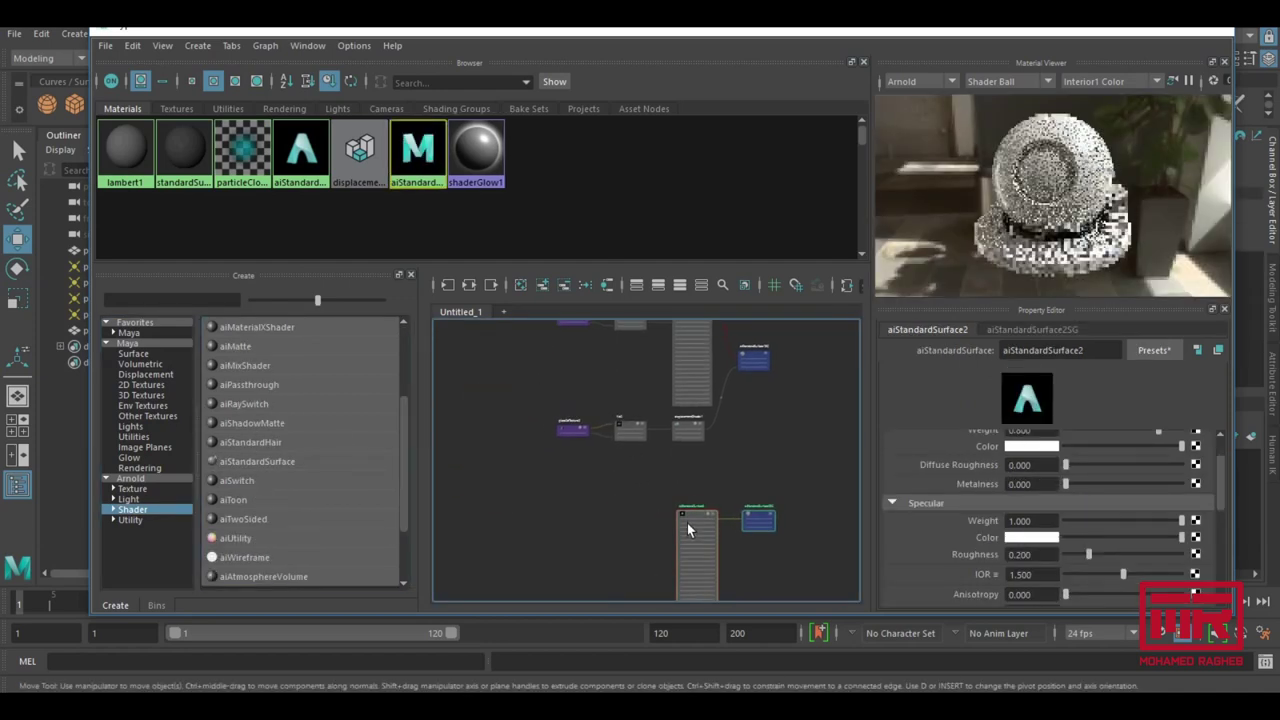
left_click(138, 385)
left_click(227, 384)
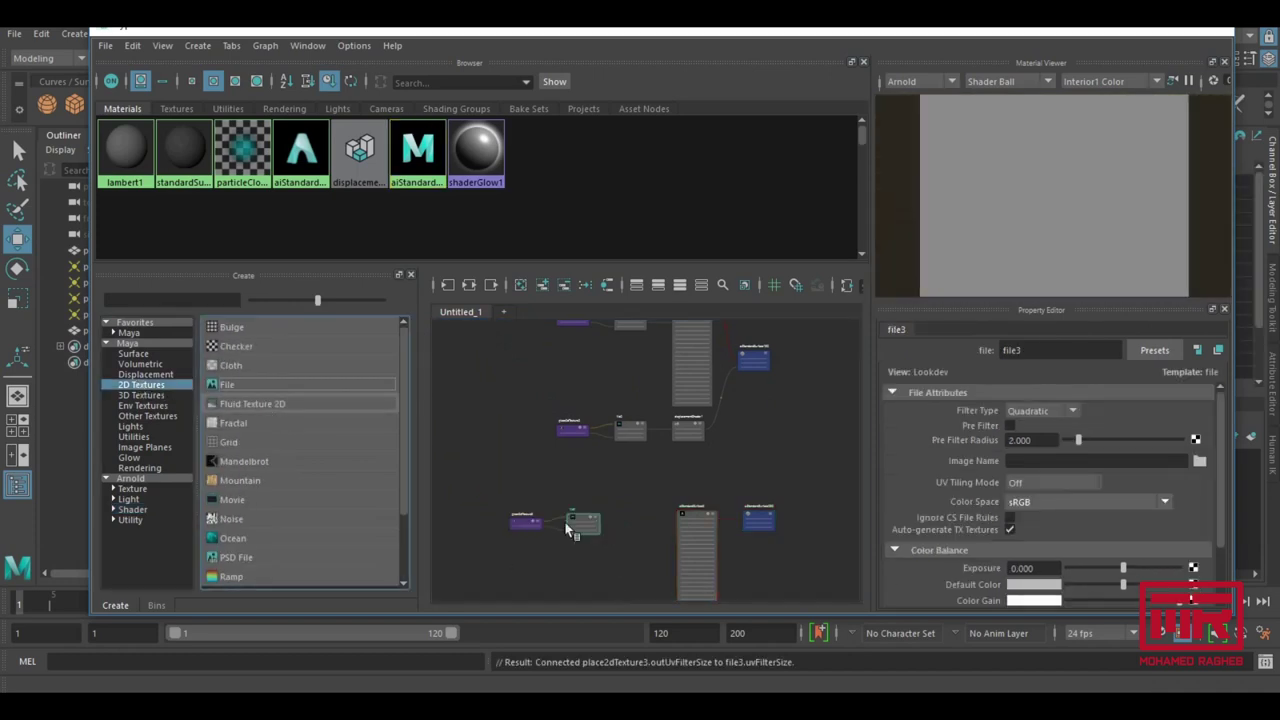
Load JSSeamless.png from the Lesson folder as file3's image.
left_click(590, 521)
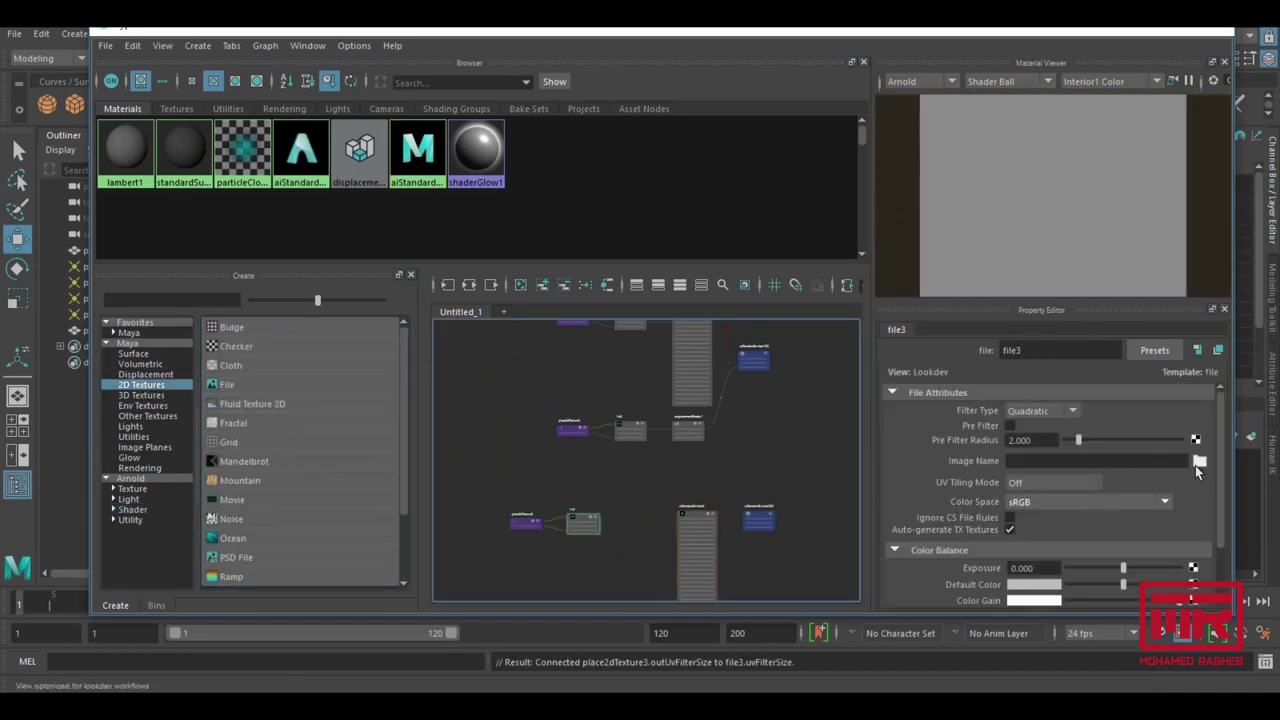
left_click(1199, 460)
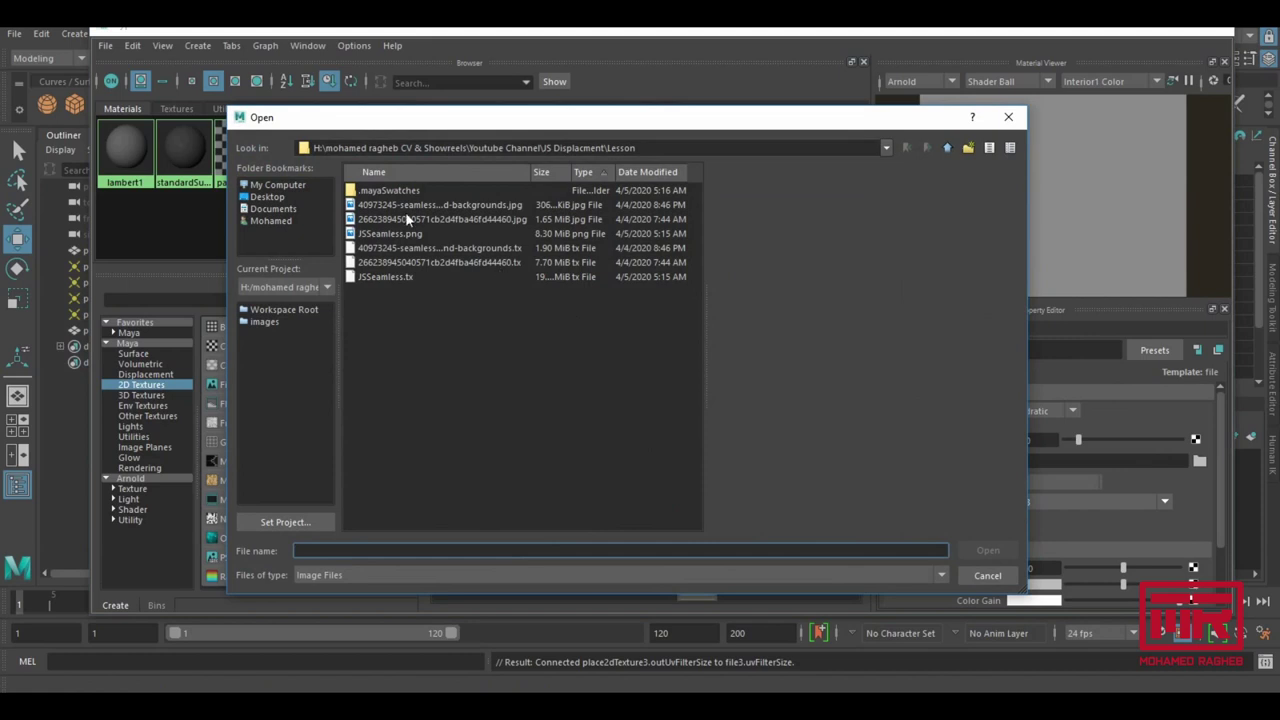
left_click(395, 236)
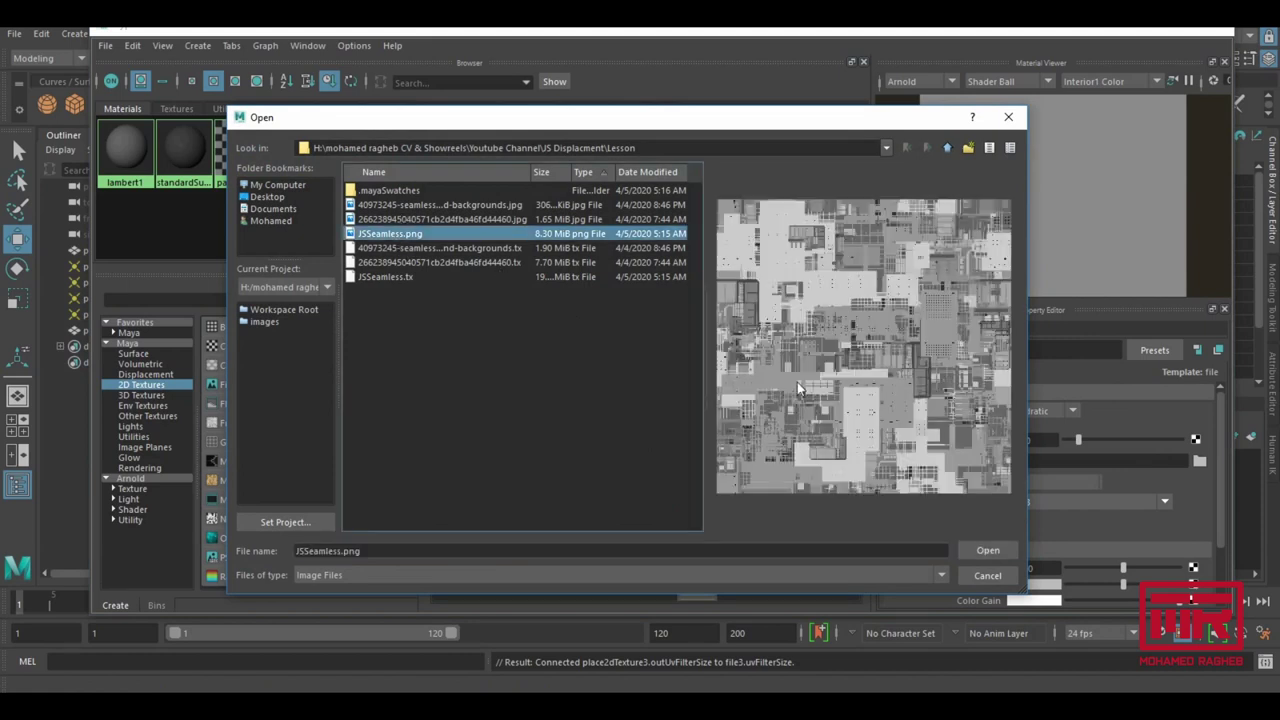
left_click(985, 551)
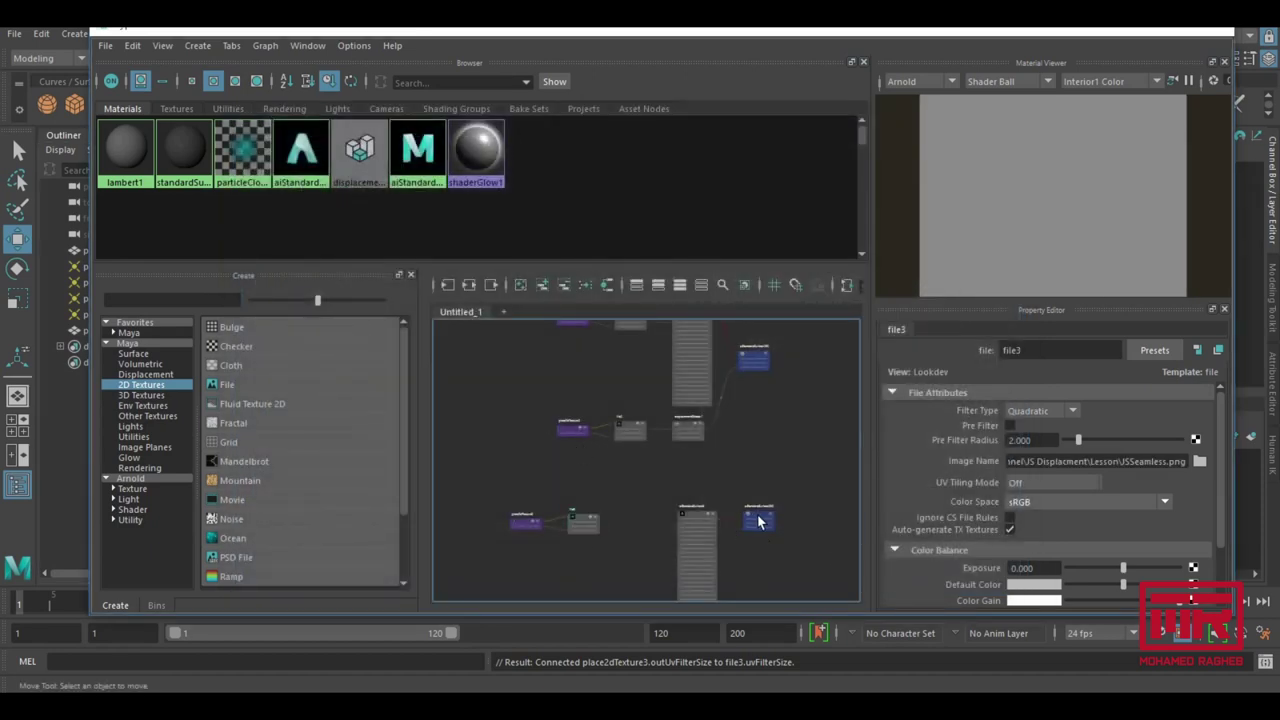
left_click(697, 522)
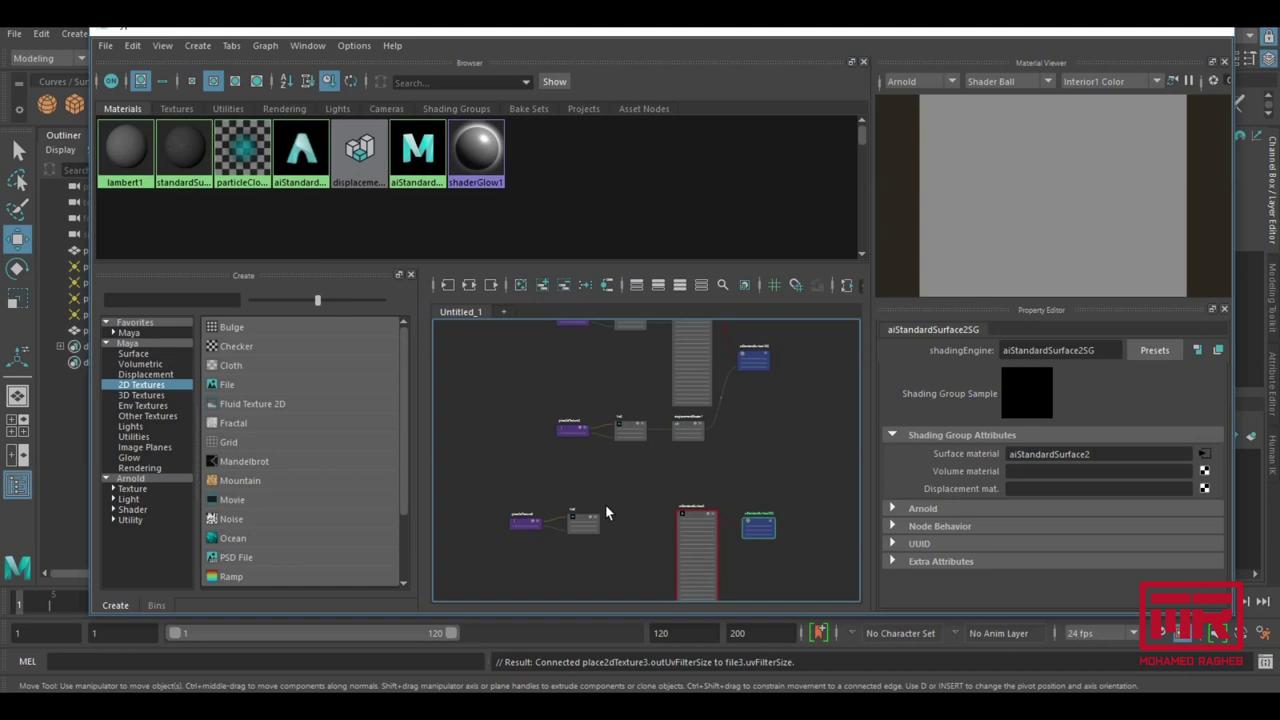
scroll(605, 504, "up", 1)
middle_click_drag(613, 521, 946, 482)
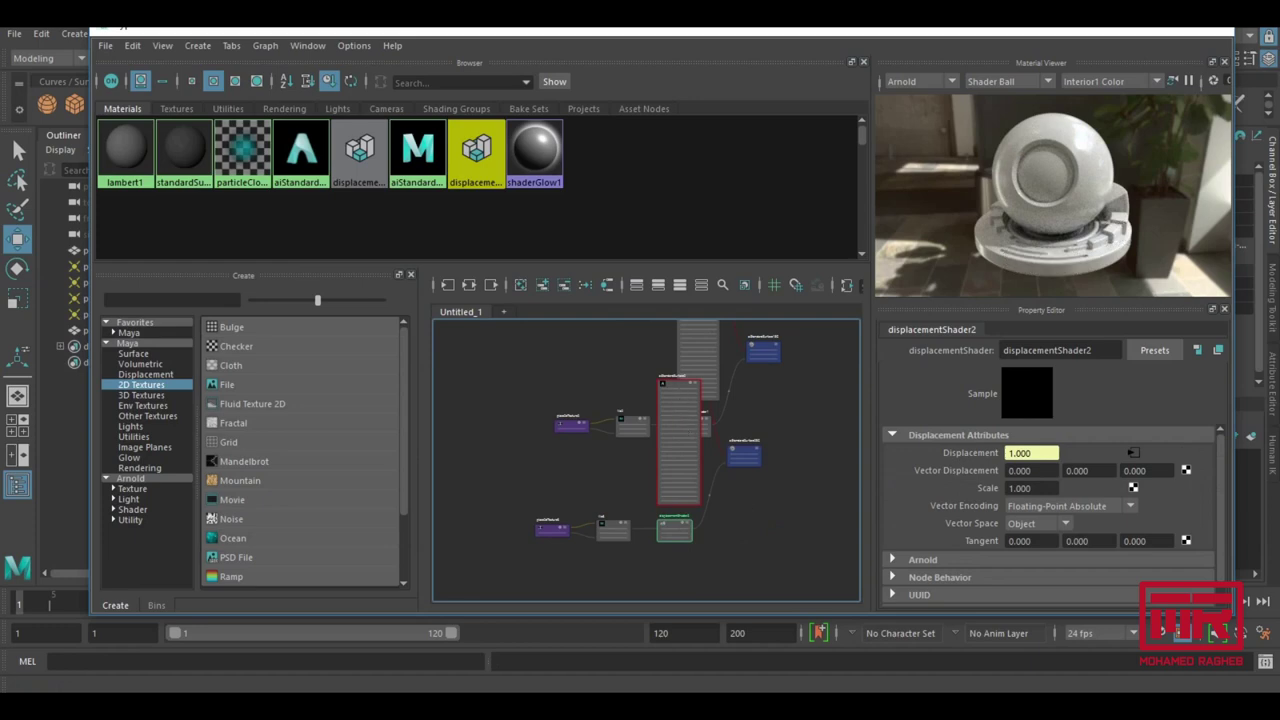
left_click_drag(735, 48, 706, 490)
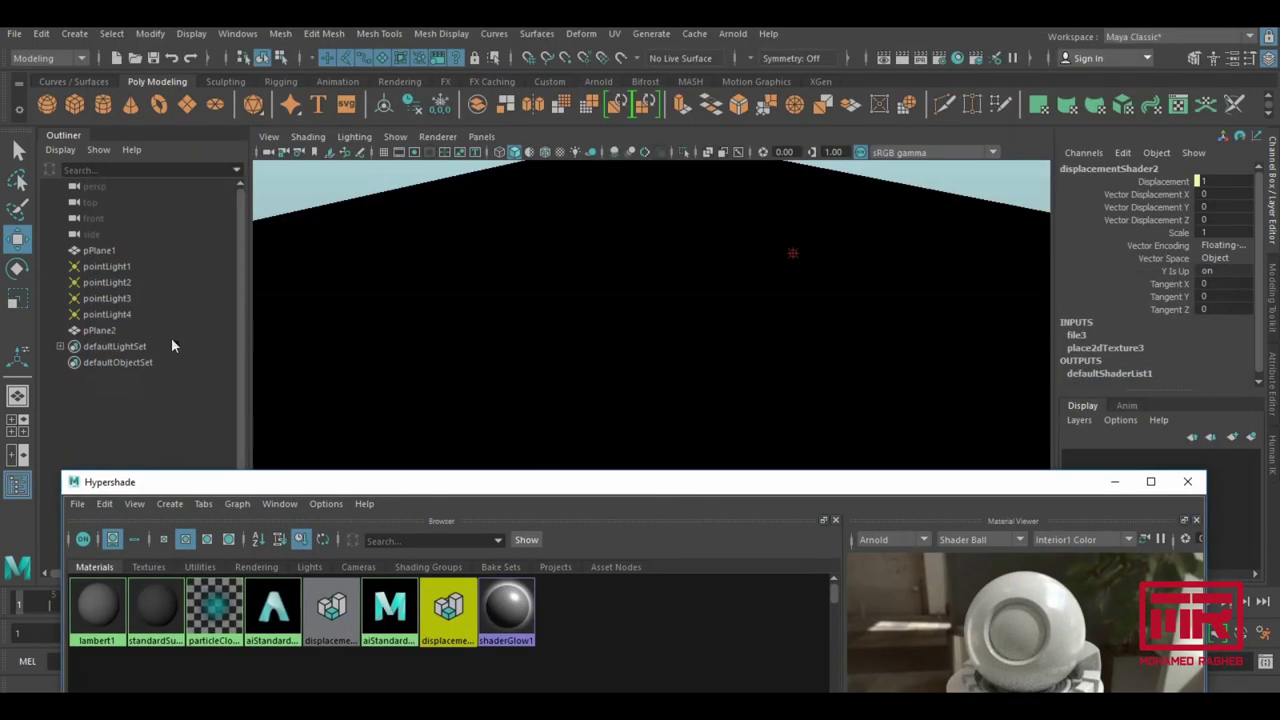
left_click(100, 330)
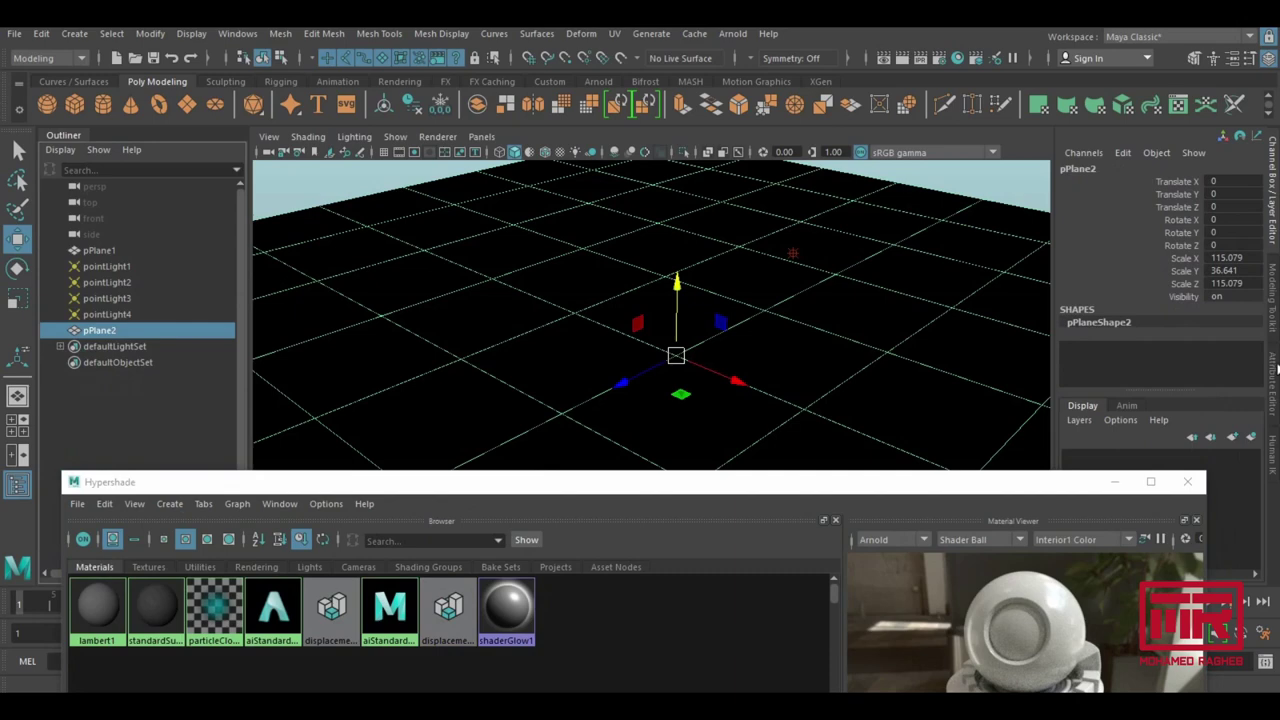
left_click(1273, 356)
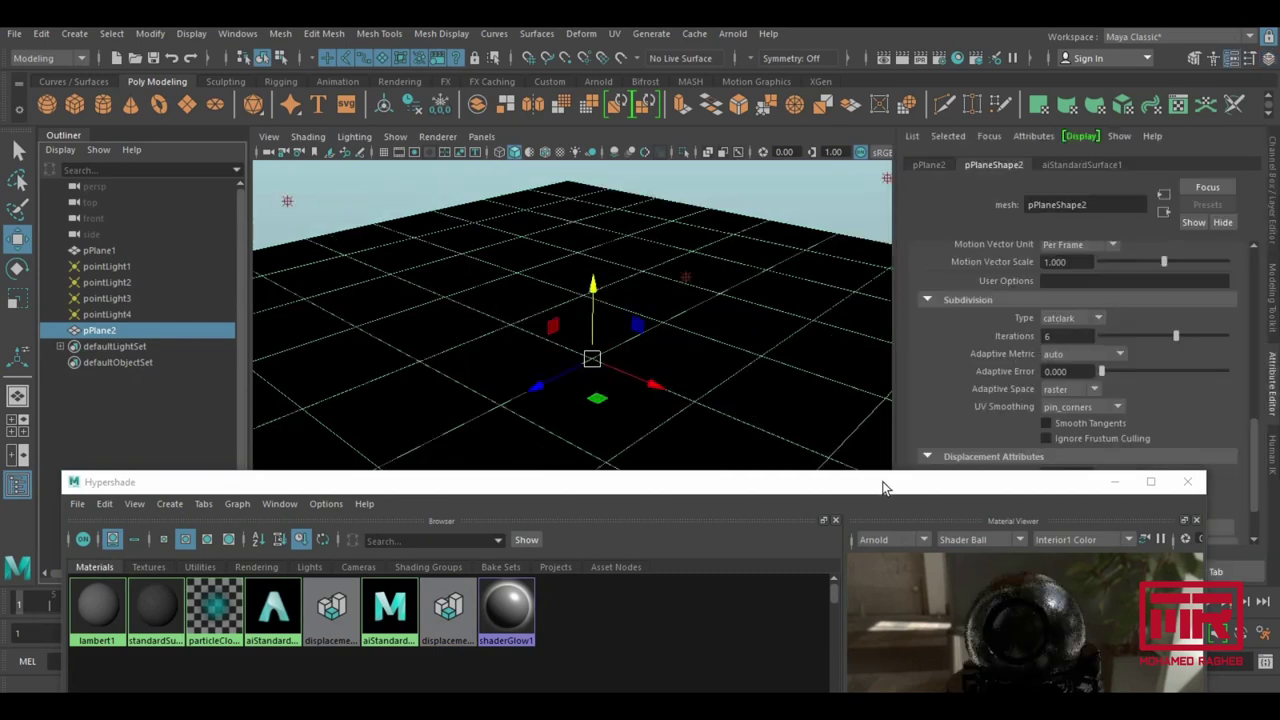
left_click_drag(880, 484, 826, 85)
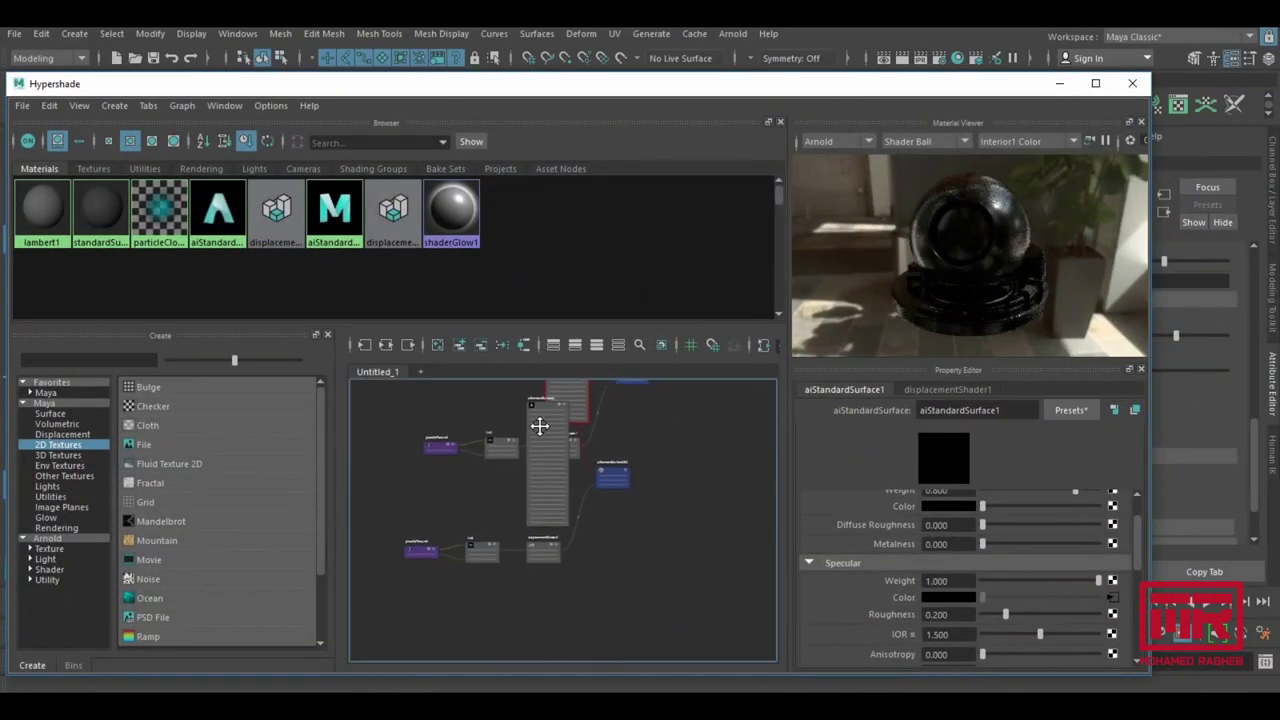
left_click_drag(537, 423, 641, 556)
middle_click_drag(641, 556, 614, 556, "alt")
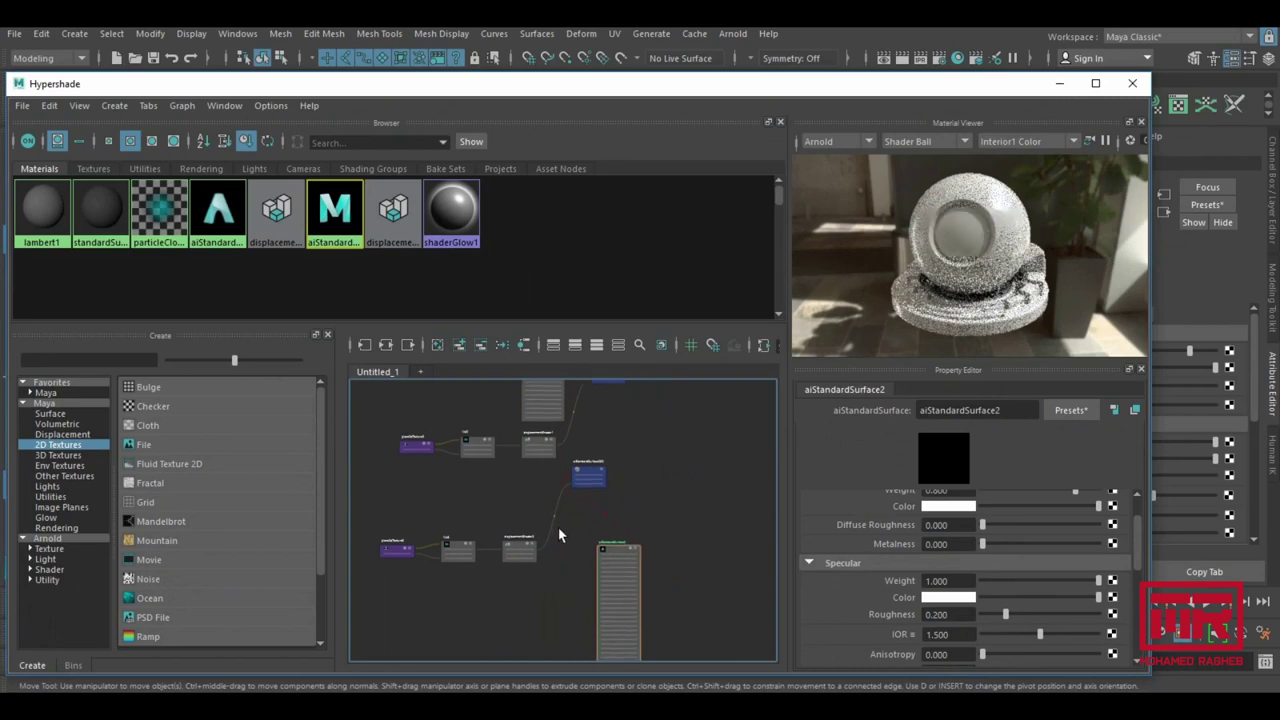
left_click_drag(586, 472, 695, 533)
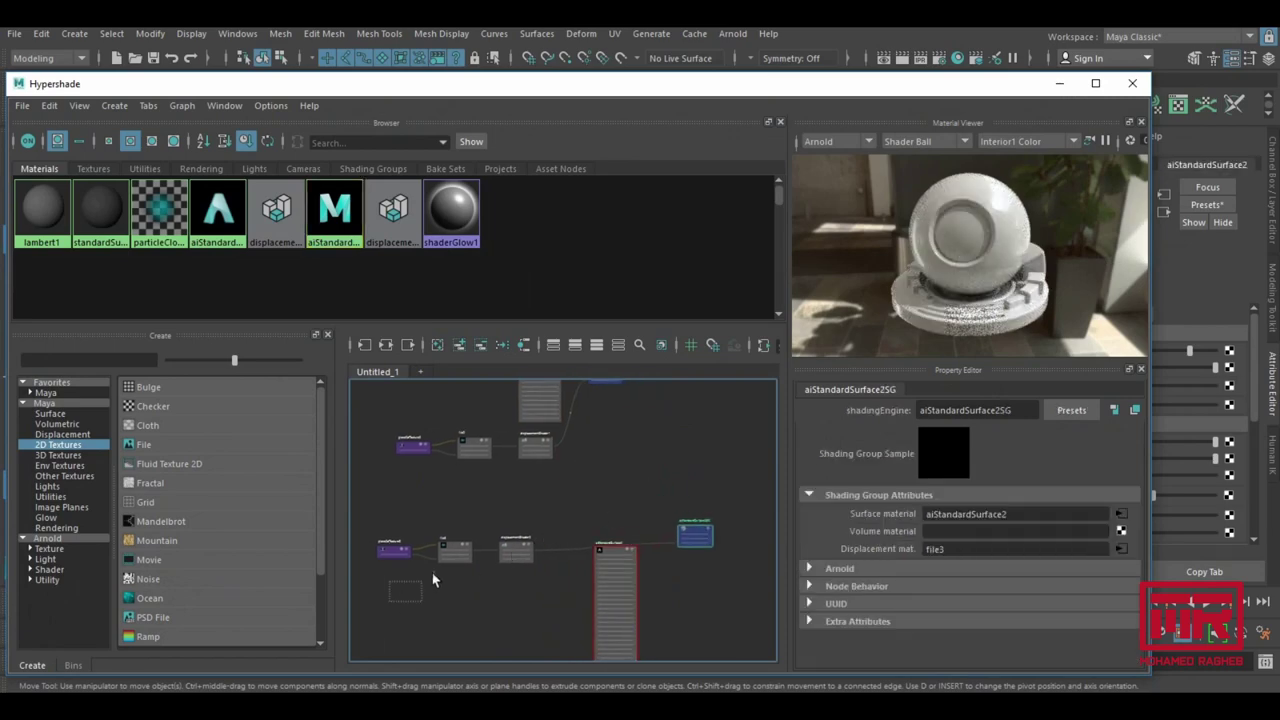
left_click_drag(518, 551, 489, 567)
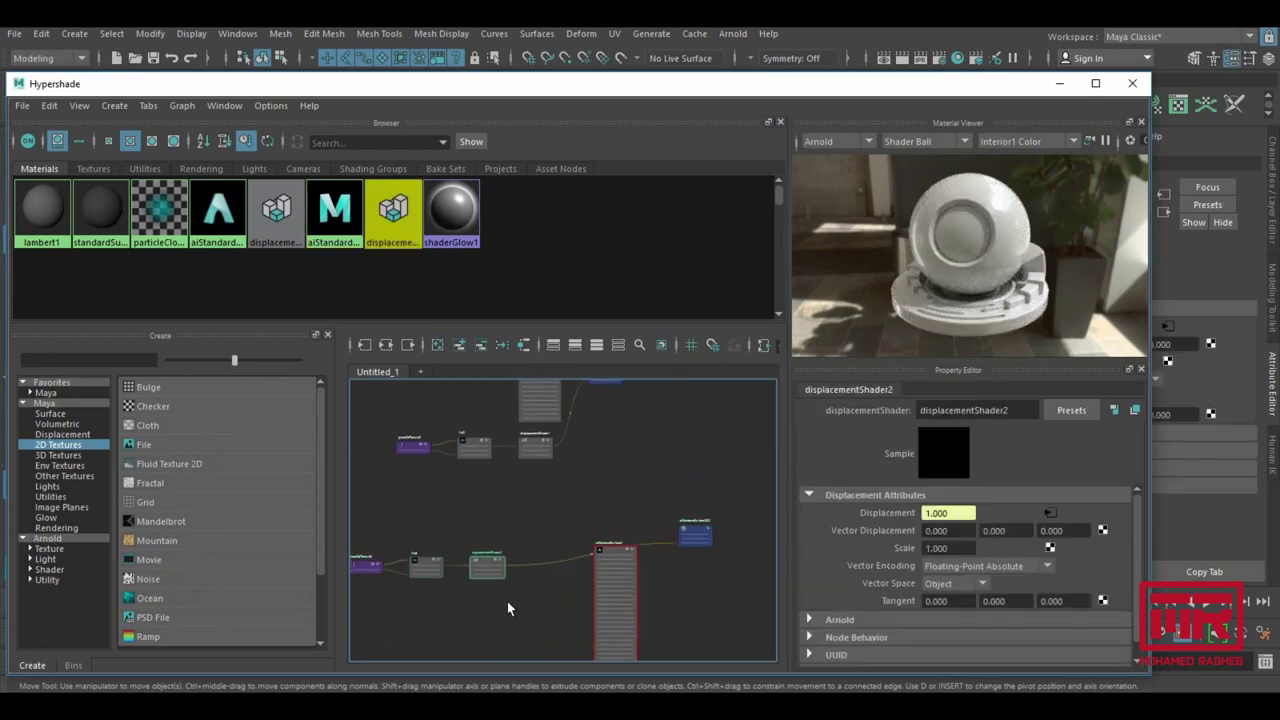
key("Delete")
middle_click_drag(530, 572, 600, 509, "alt")
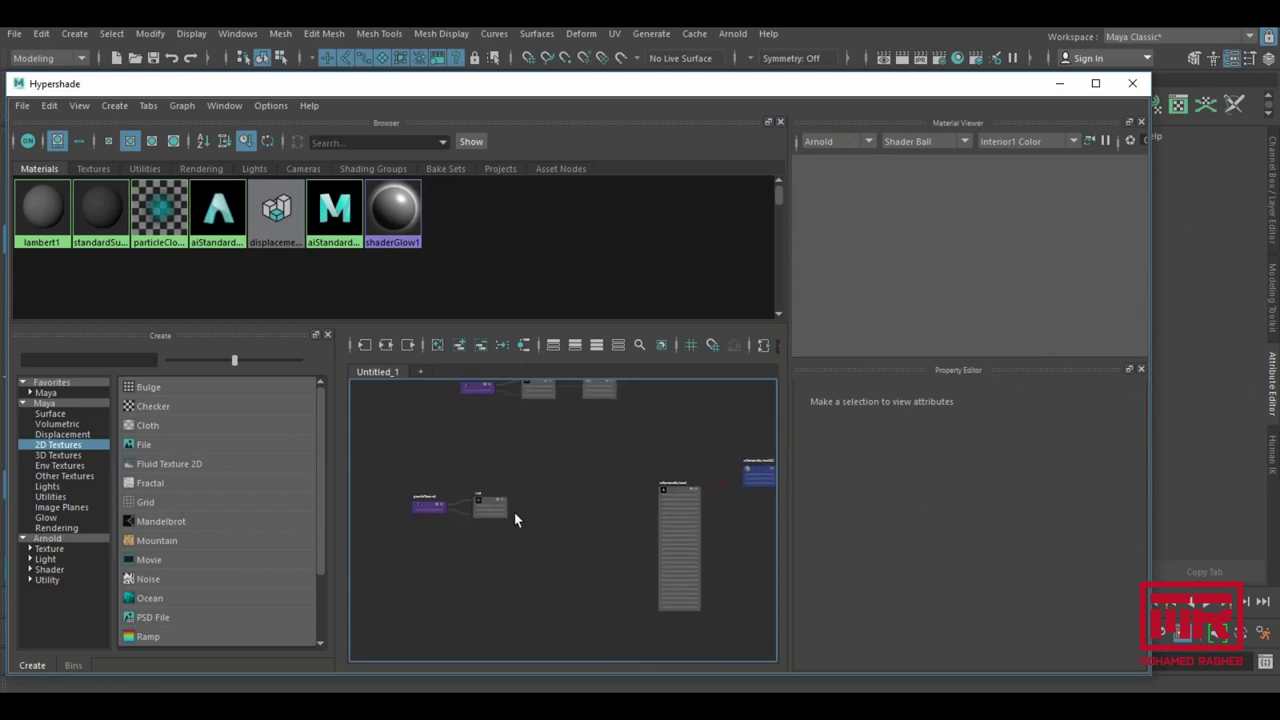
Create a reverse1 utility node via the Tab search and place it beside file3.
left_click(484, 507)
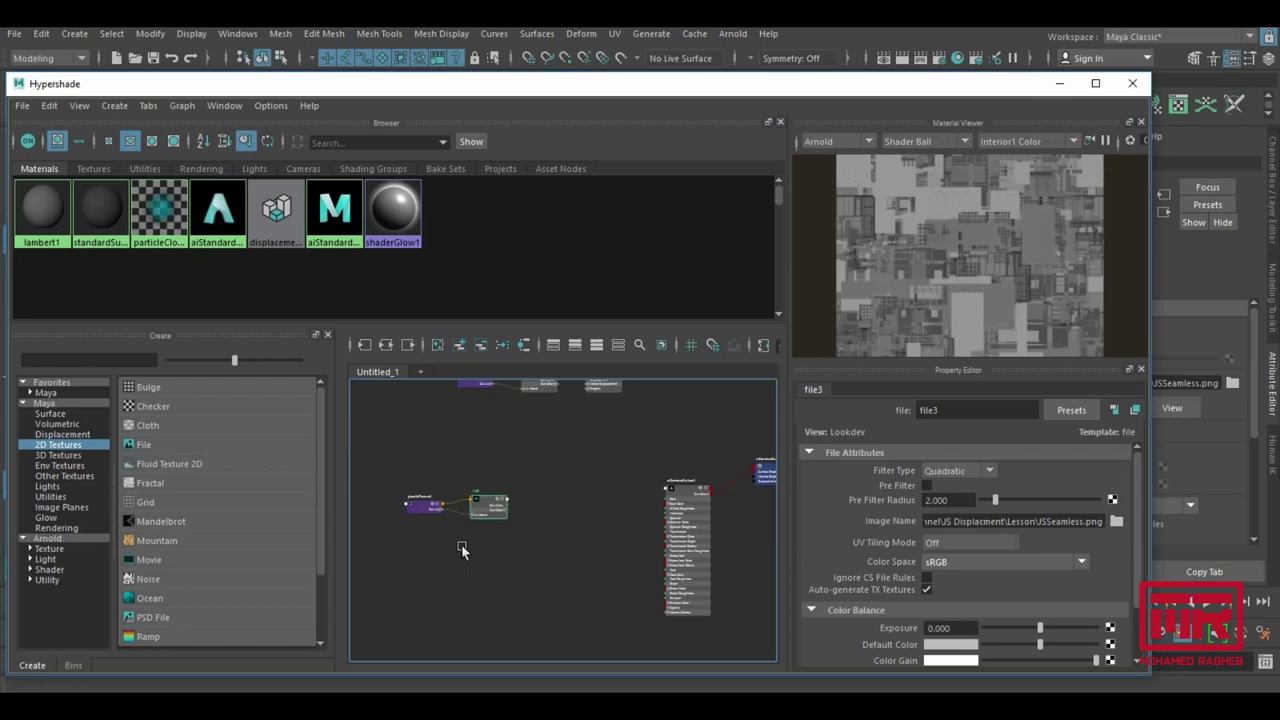
left_click(508, 445)
key("Tab")
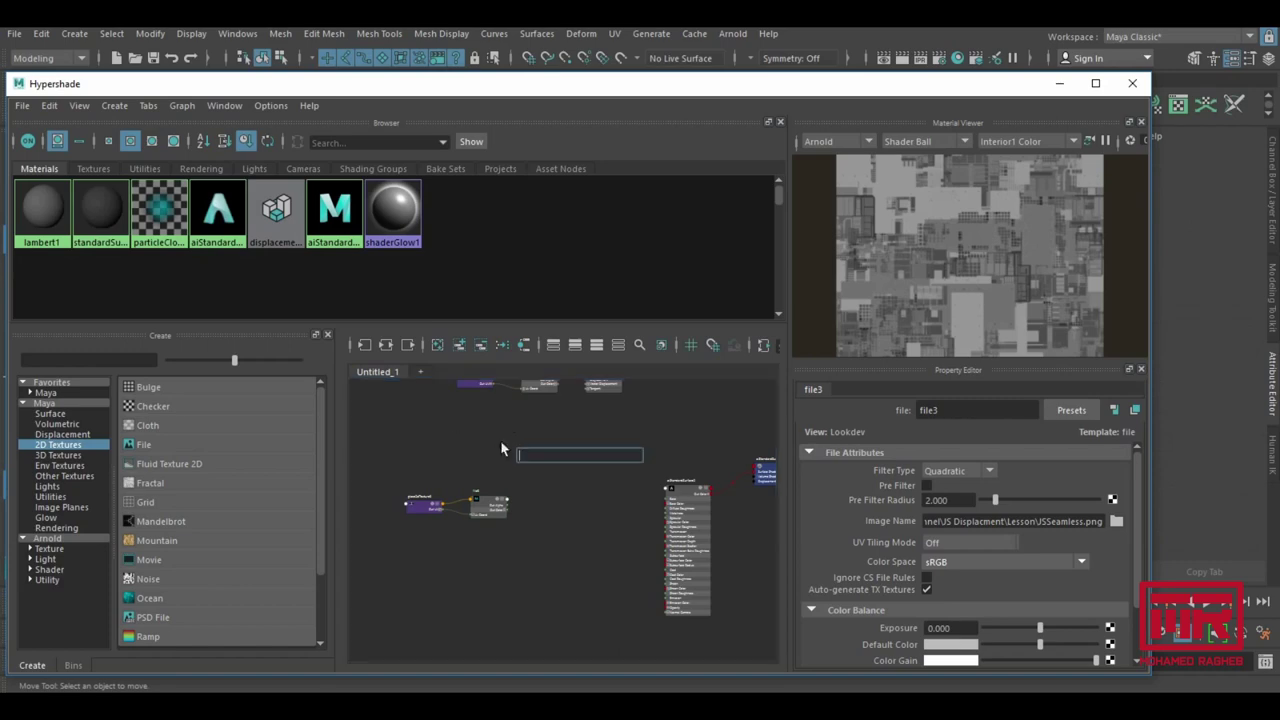
type("rever")
left_click(549, 470)
left_click_drag(528, 452, 556, 516)
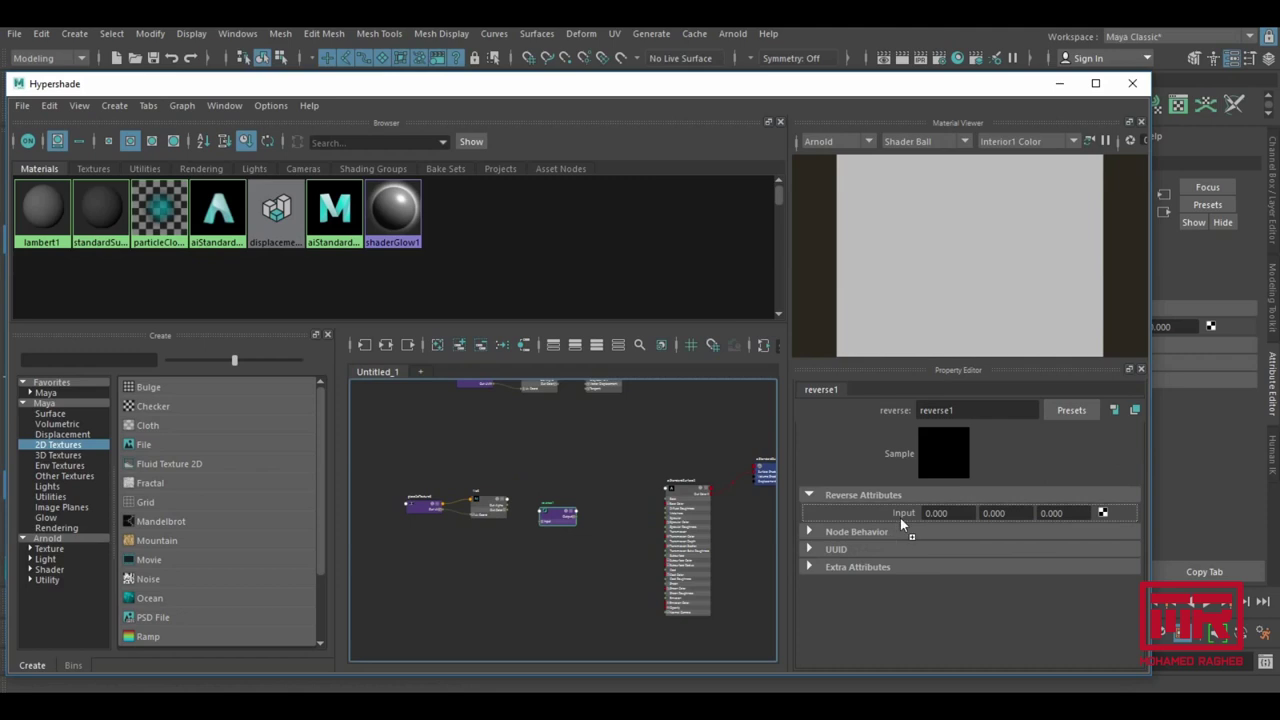
Connect file3's outColor to reverse1's input in the Connection Editor.
left_click_drag(460, 250, 460, 125)
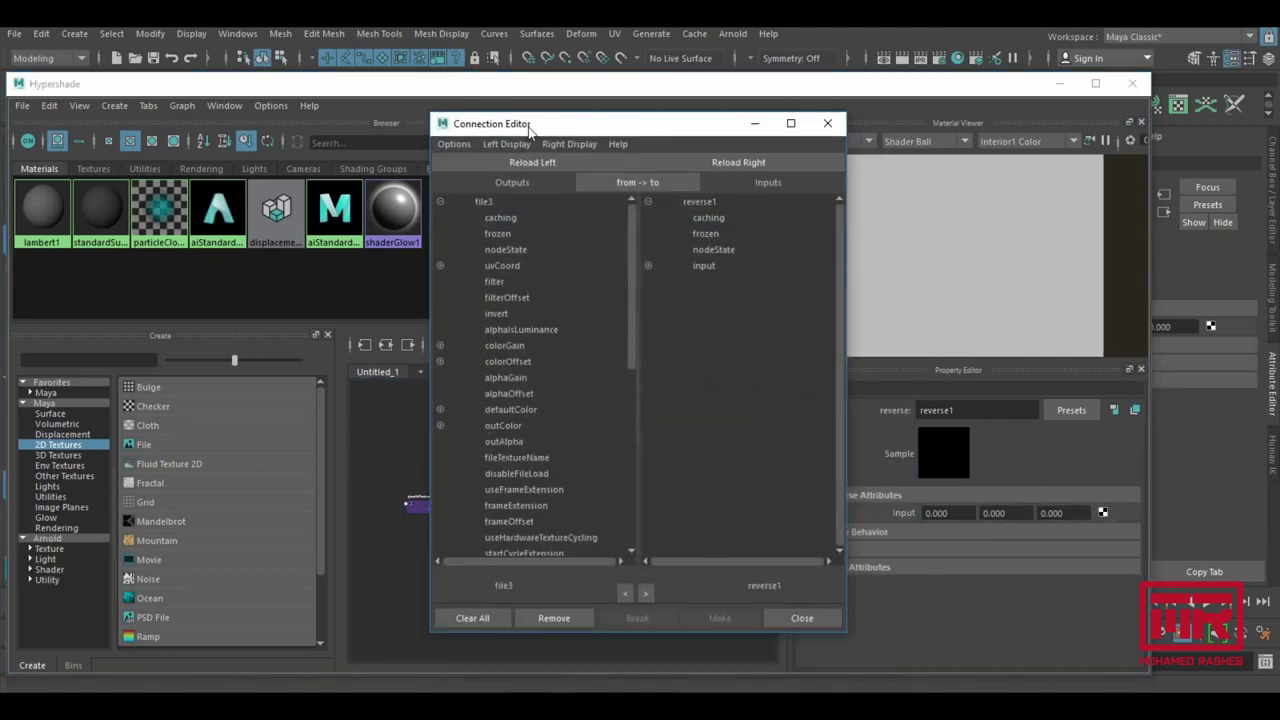
left_click(500, 426)
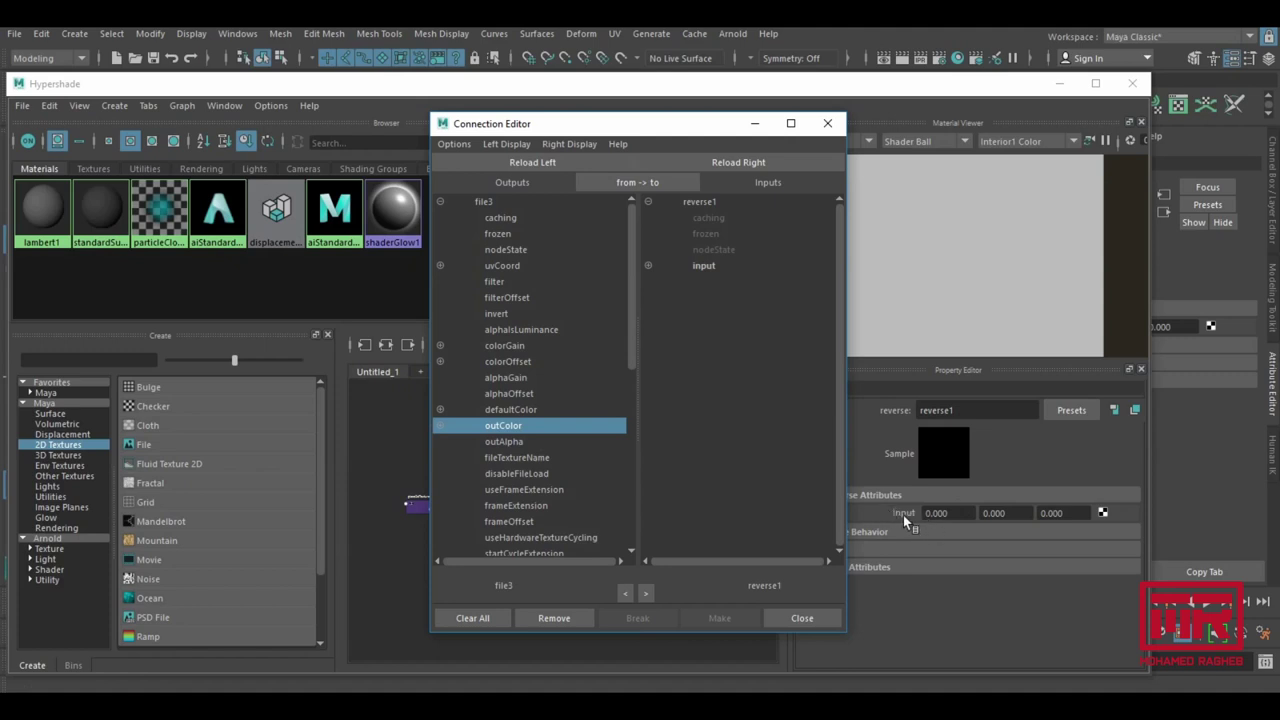
left_click(722, 266)
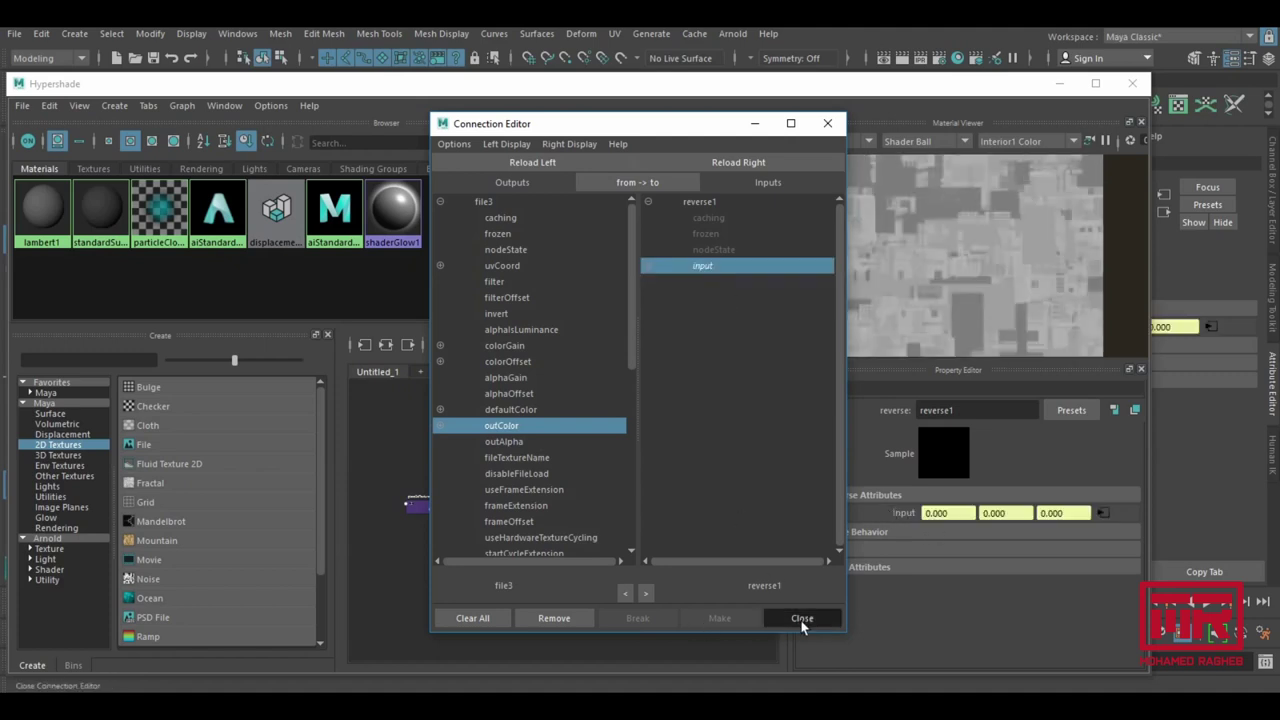
left_click(802, 618)
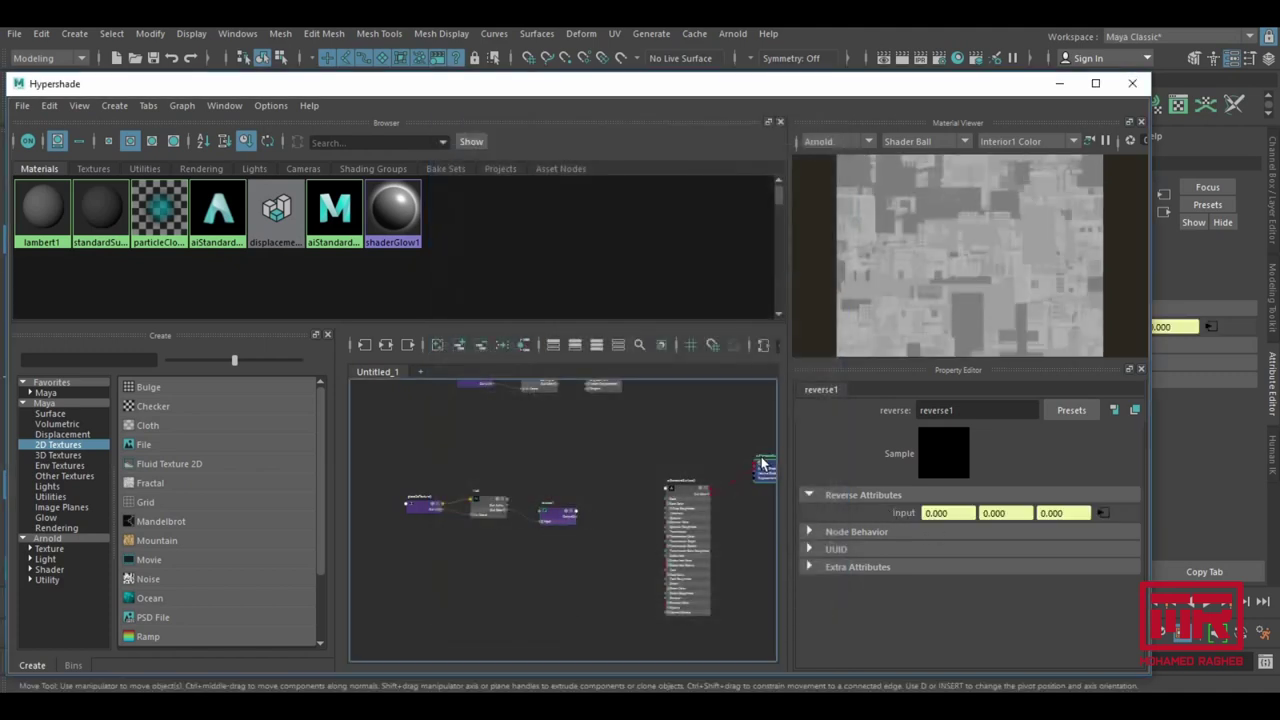
Plug reverse1 into aiStandardSurface2SG's displacement and minimise Hypershade.
left_click_drag(765, 470, 755, 443)
middle_click_drag(548, 518, 876, 549)
left_click_drag(400, 91, 708, 286)
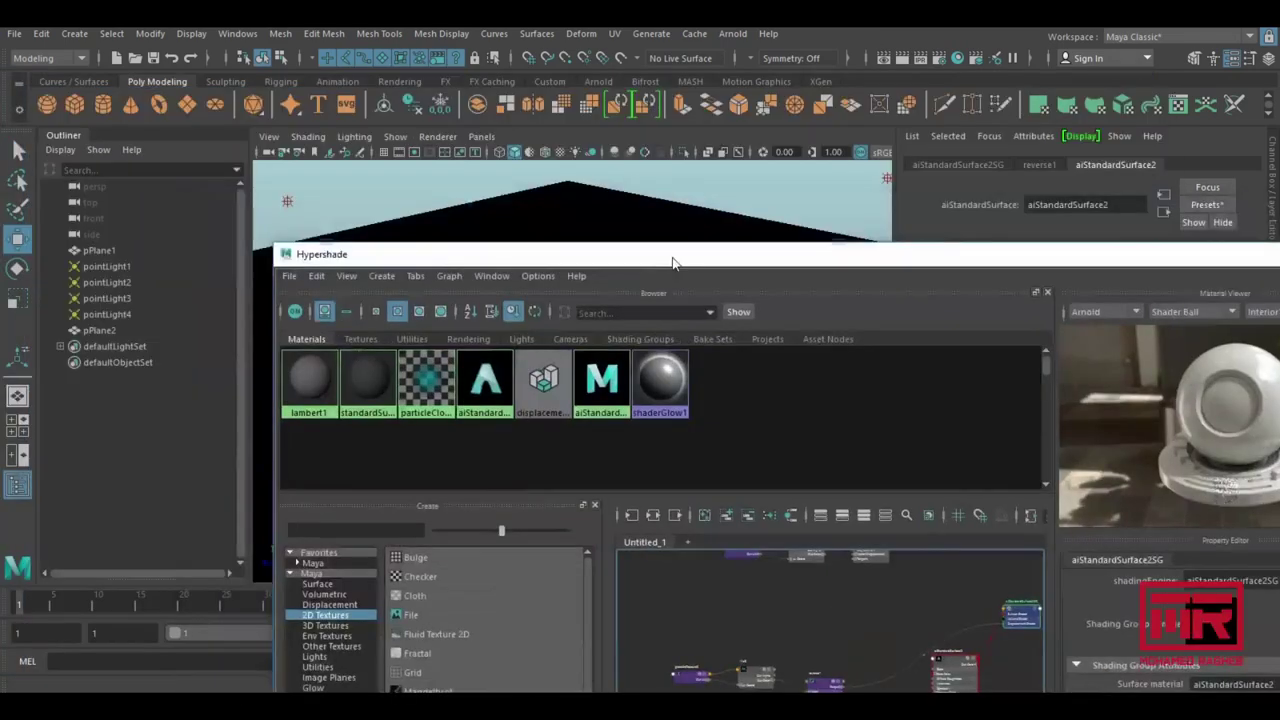
left_click_drag(620, 284, 302, 89)
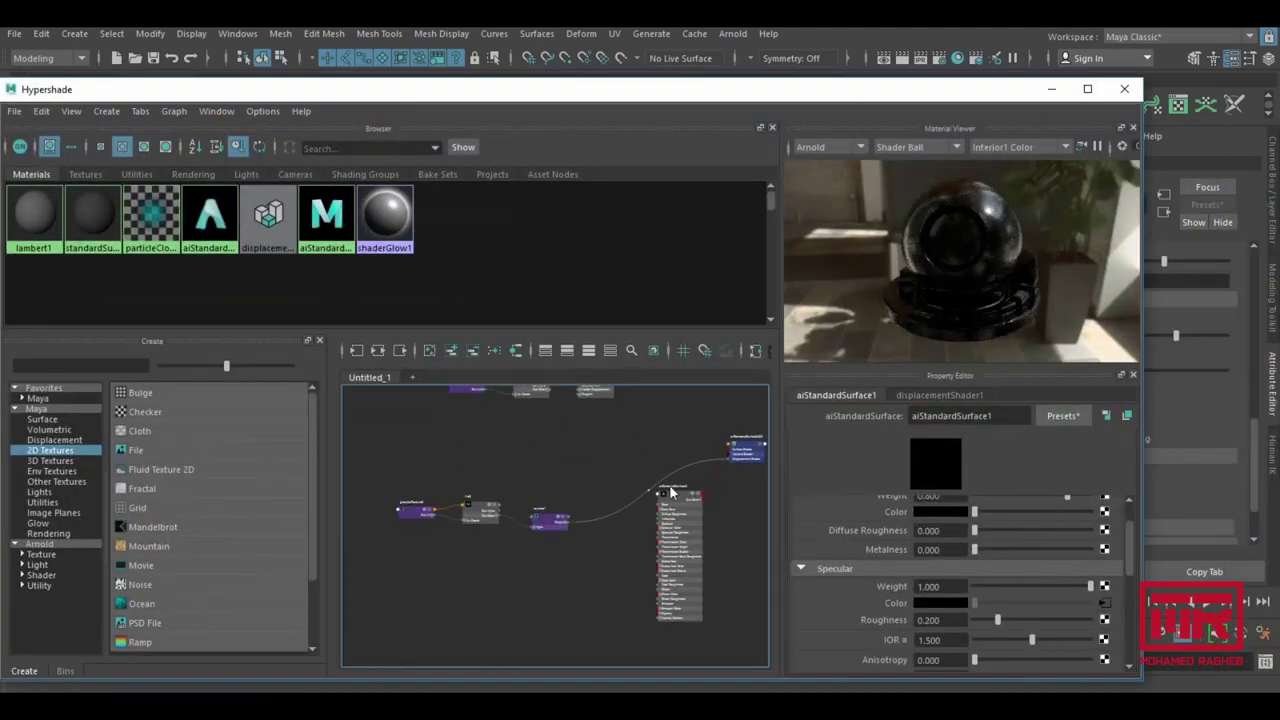
right_click_drag(663, 492, 642, 485)
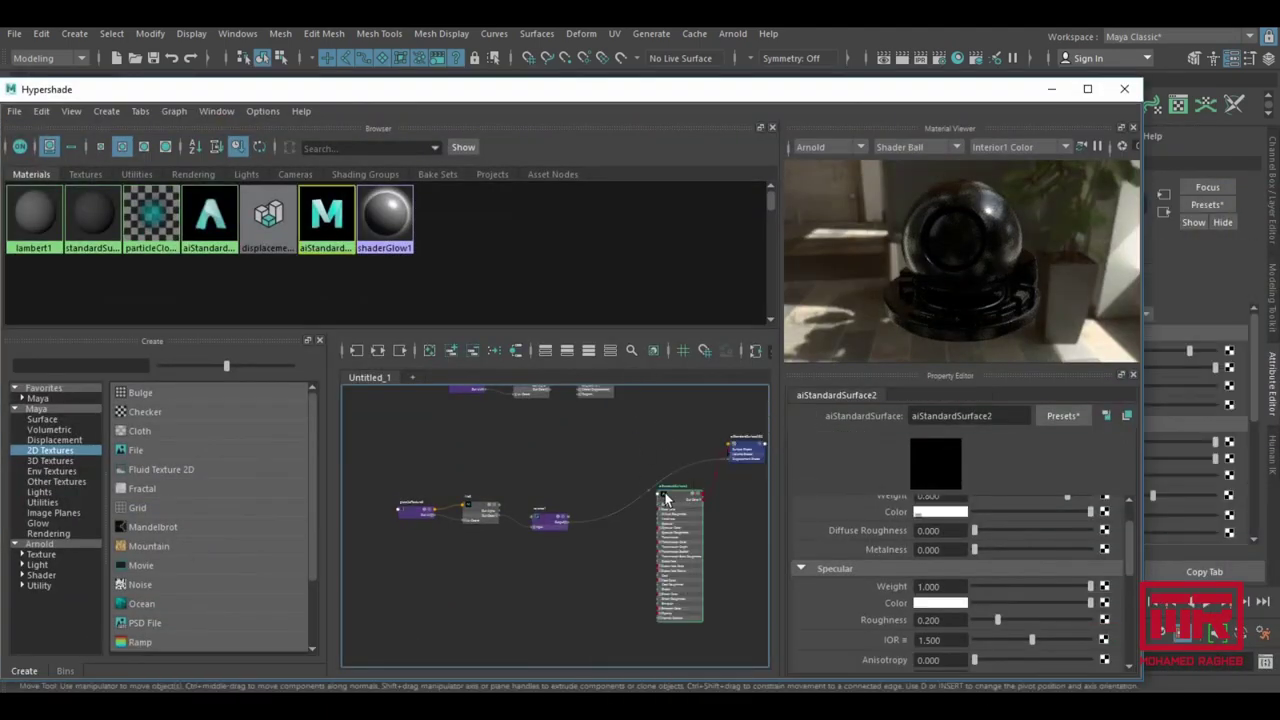
left_click(1051, 89)
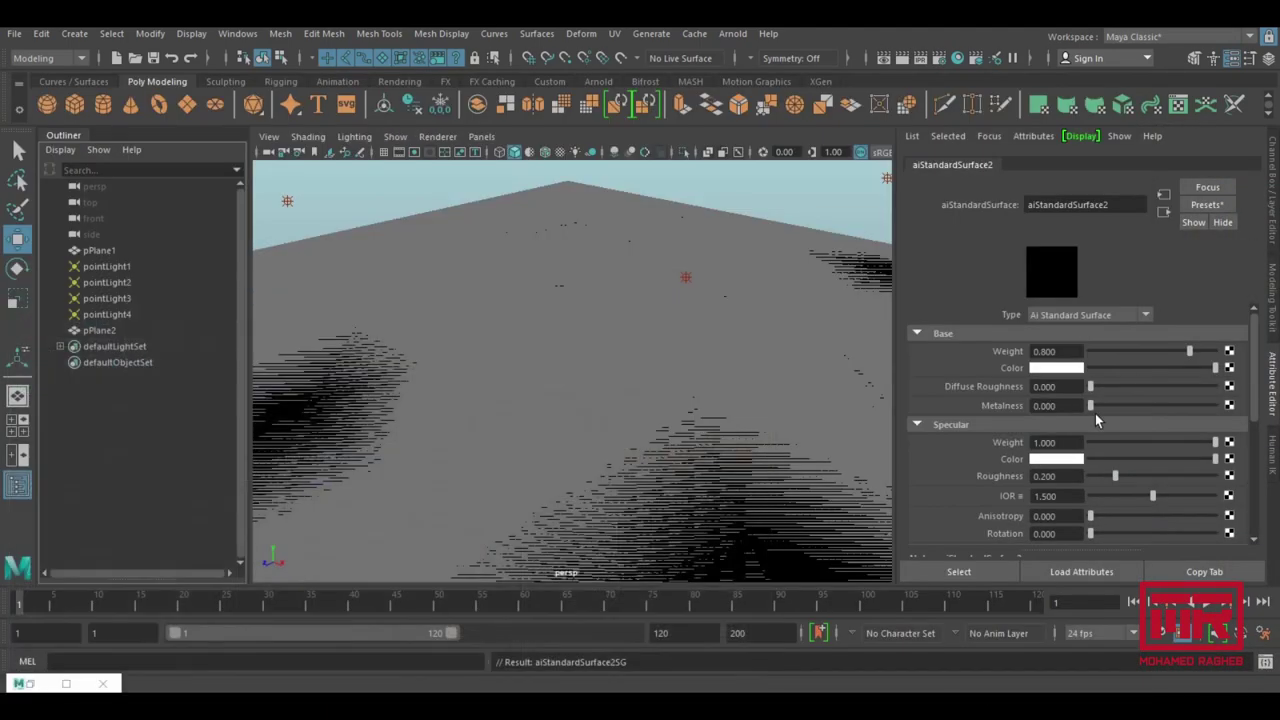
Give aiStandardSurface2 a light blue base colour (HSV 206.57/0.727/0.913) and start an Arnold IPR render.
left_click(1068, 368)
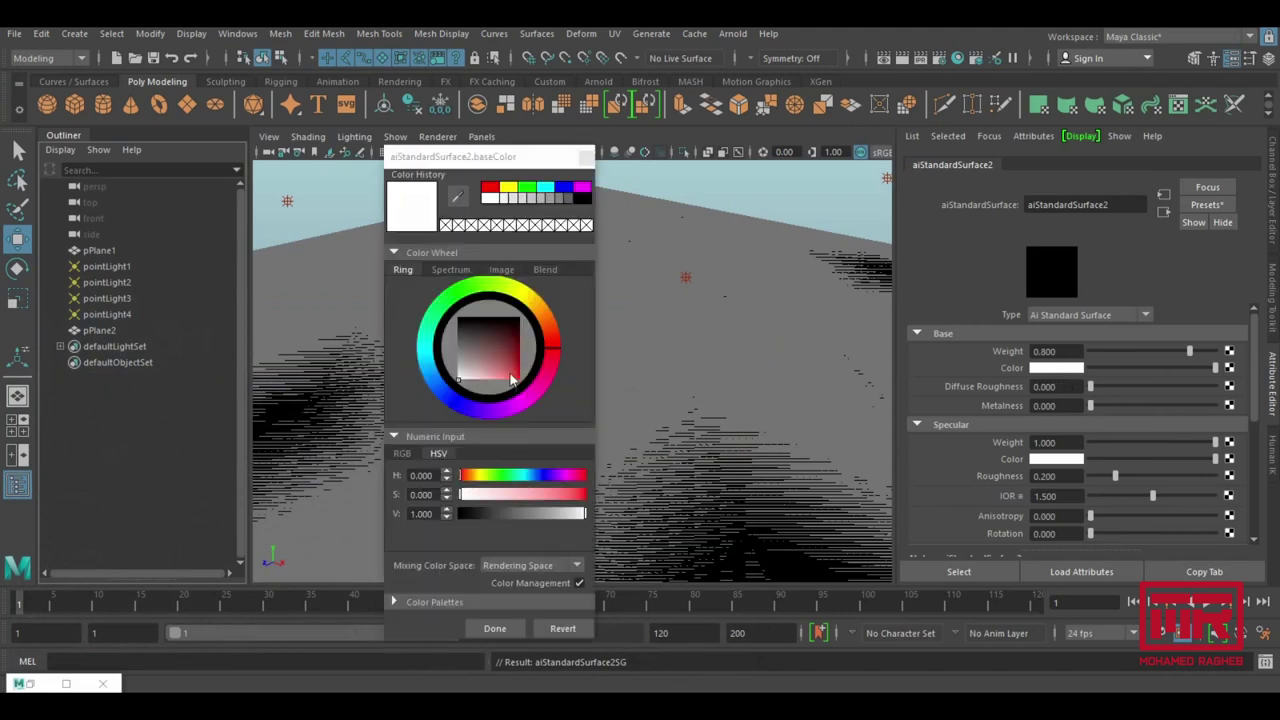
left_click(428, 354)
left_click(491, 376)
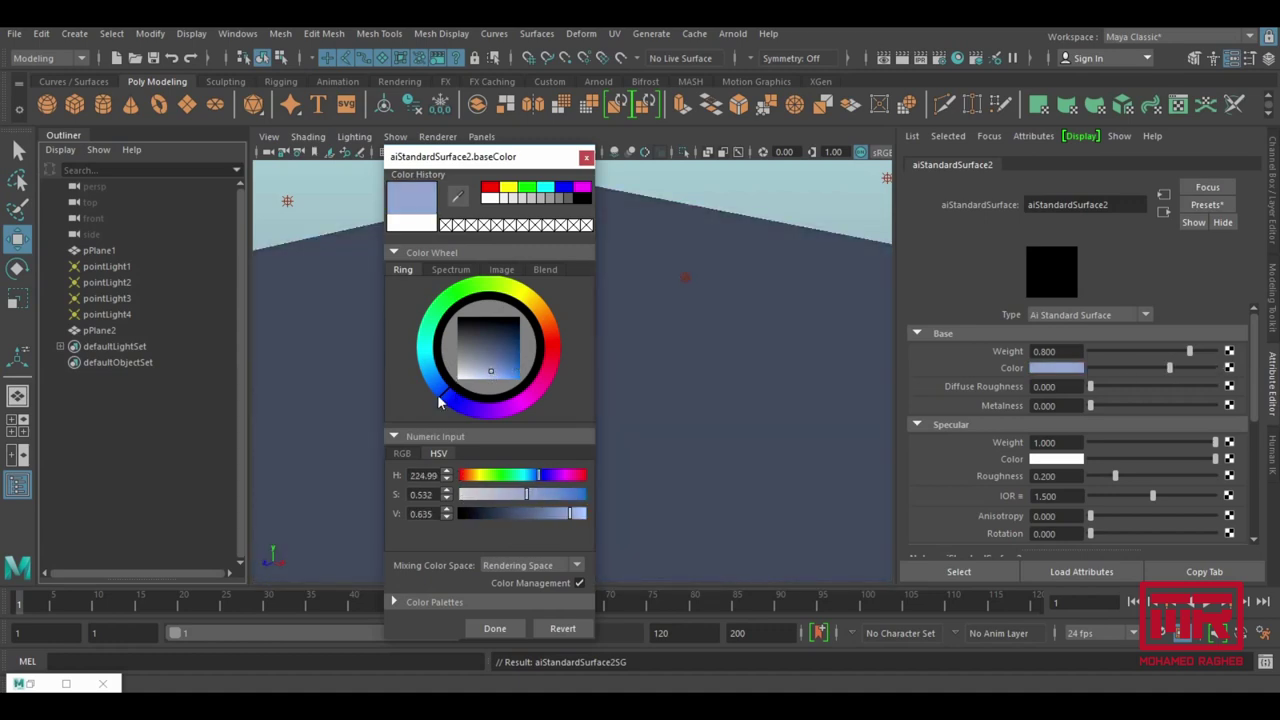
left_click(430, 381)
left_click(503, 377)
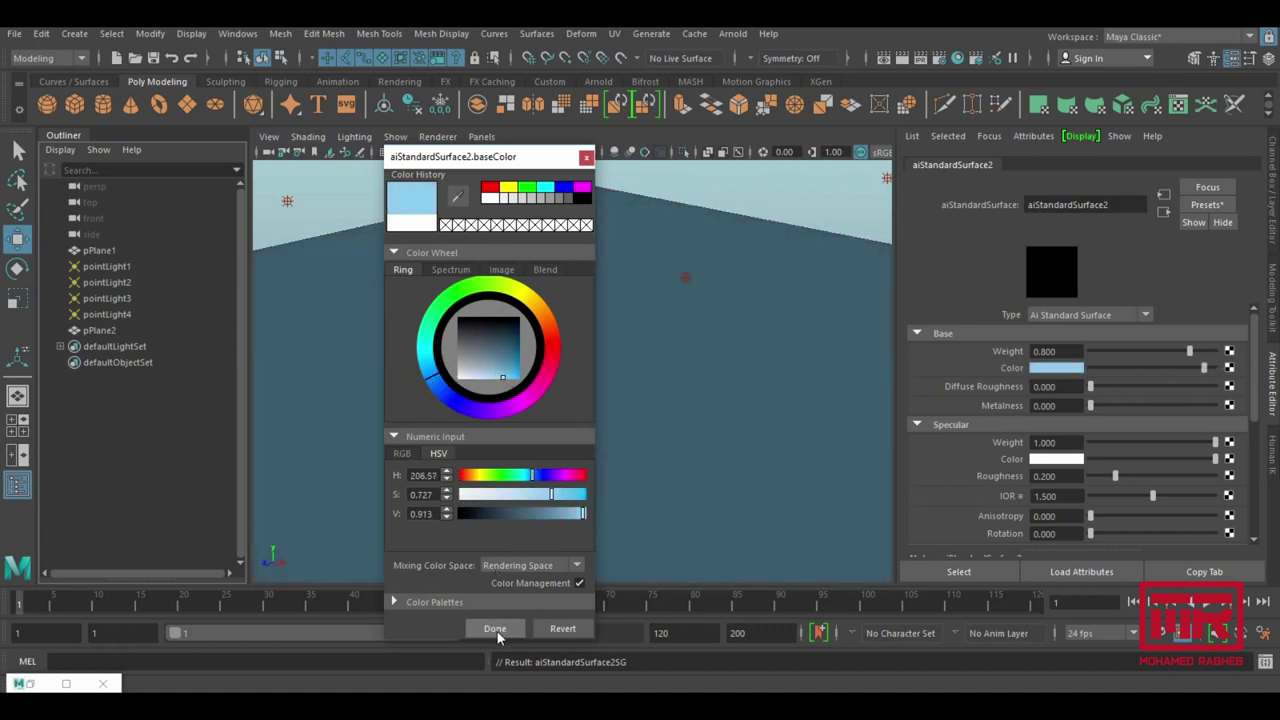
left_click(495, 628)
left_click(938, 57)
left_click(283, 106)
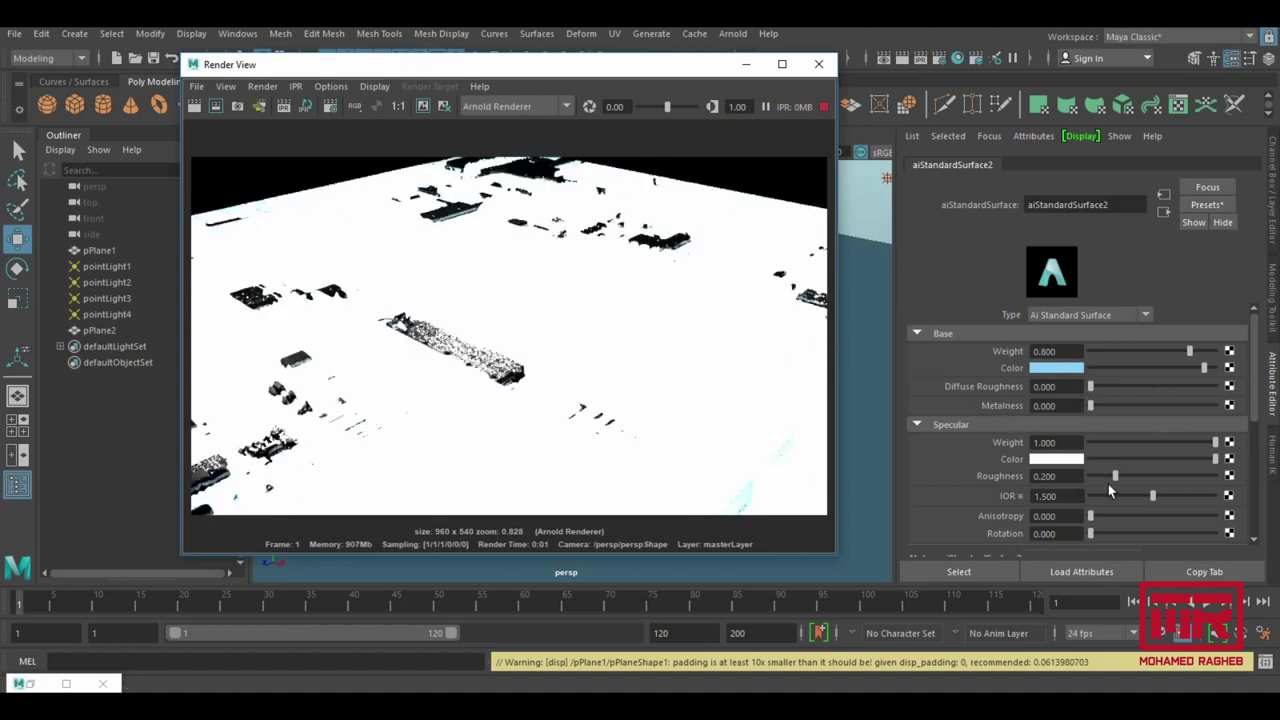
Move the Render View off the viewport and select the point light above the planes.
left_click_drag(348, 76, 683, 75)
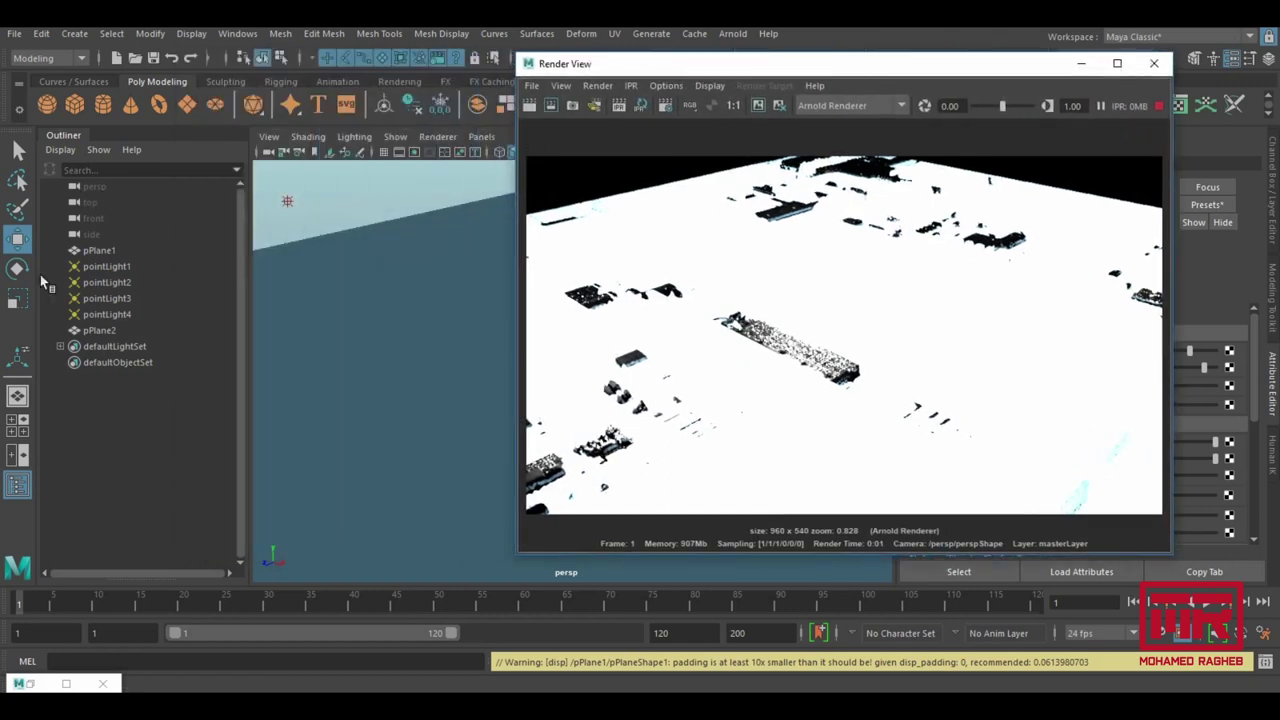
left_click(104, 252)
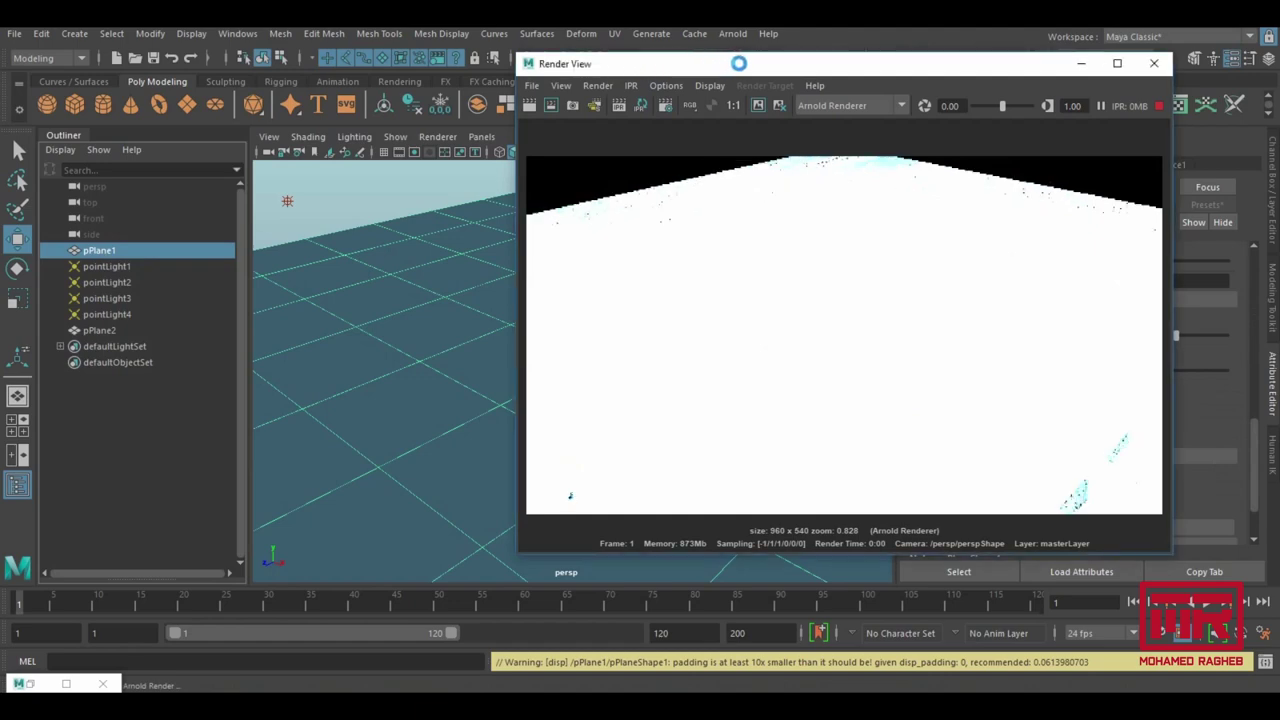
left_click_drag(661, 67, 773, 62)
left_click(593, 287)
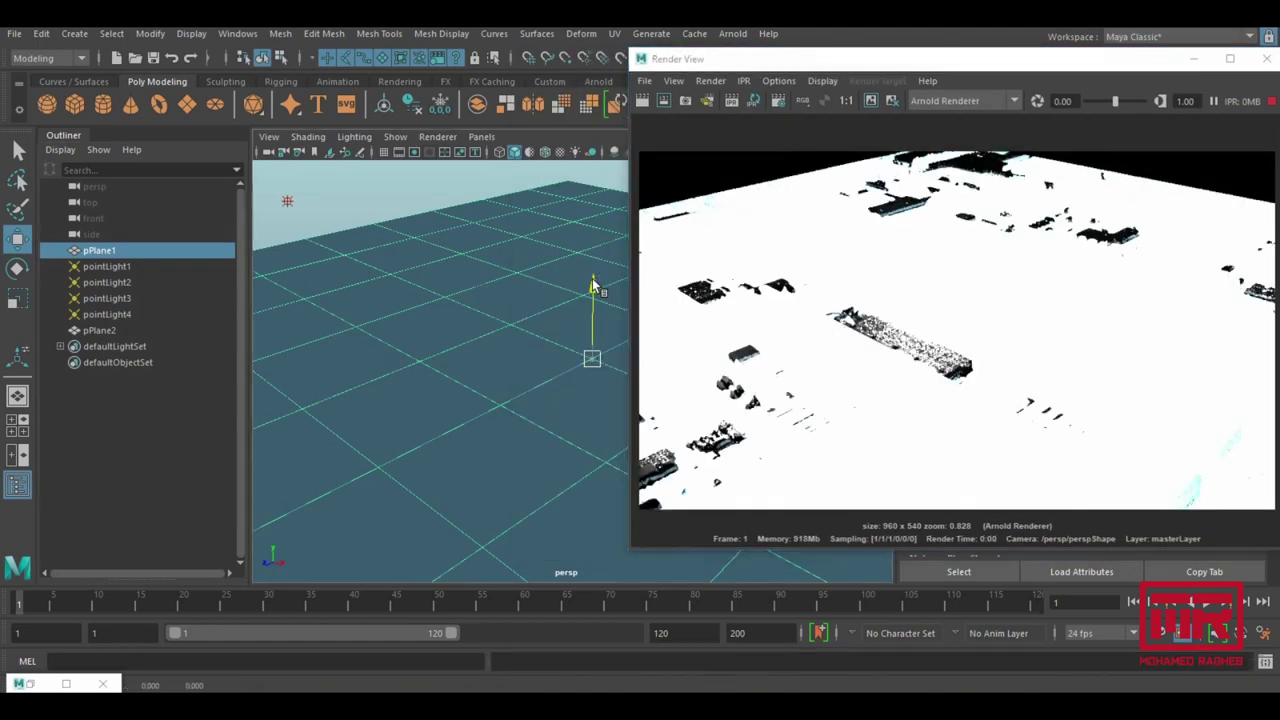
left_click_drag(593, 287, 593, 283)
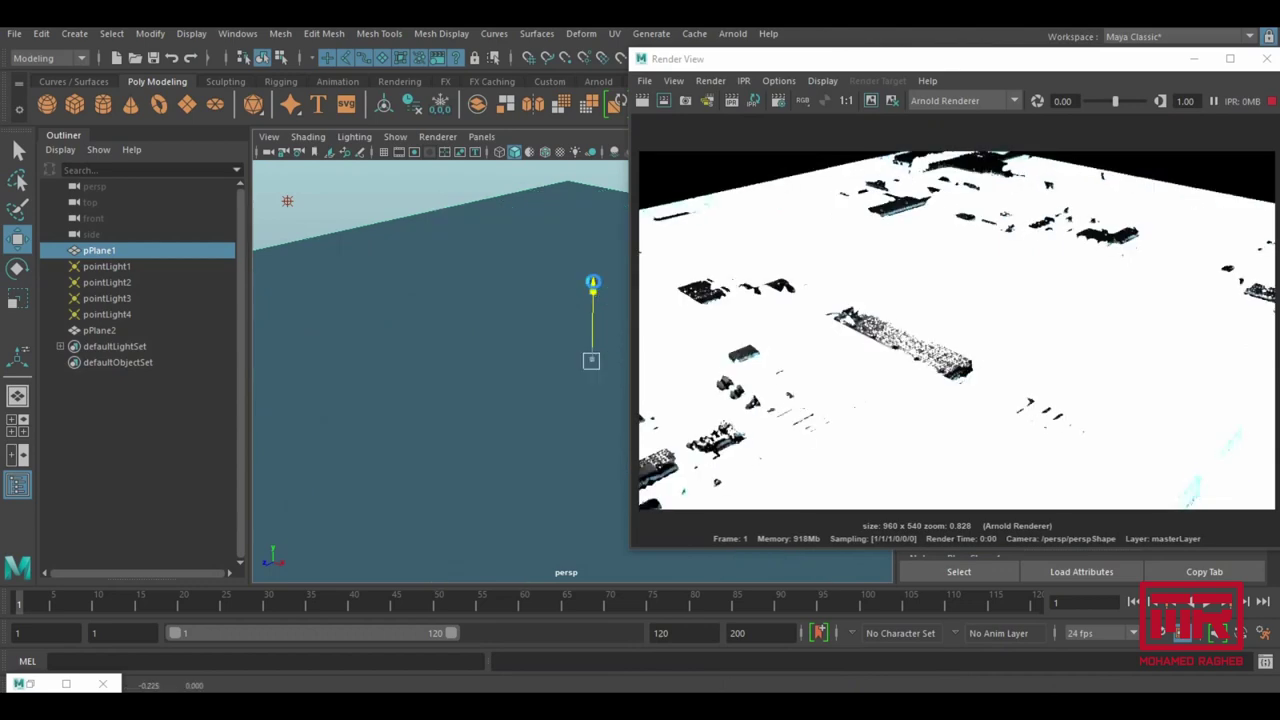
Lower the point light along Y, then raise it back up to reposition it.
key("w")
left_click_drag(592, 291, 598, 310)
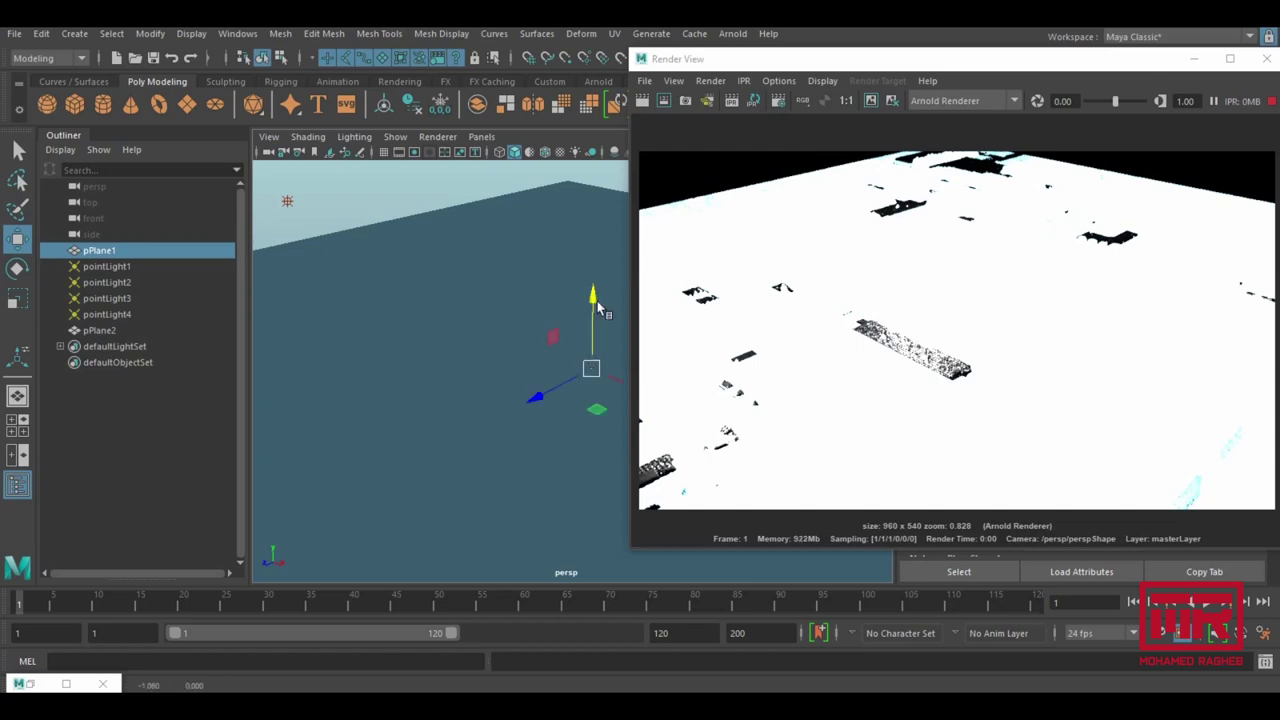
left_click_drag(594, 296, 592, 290)
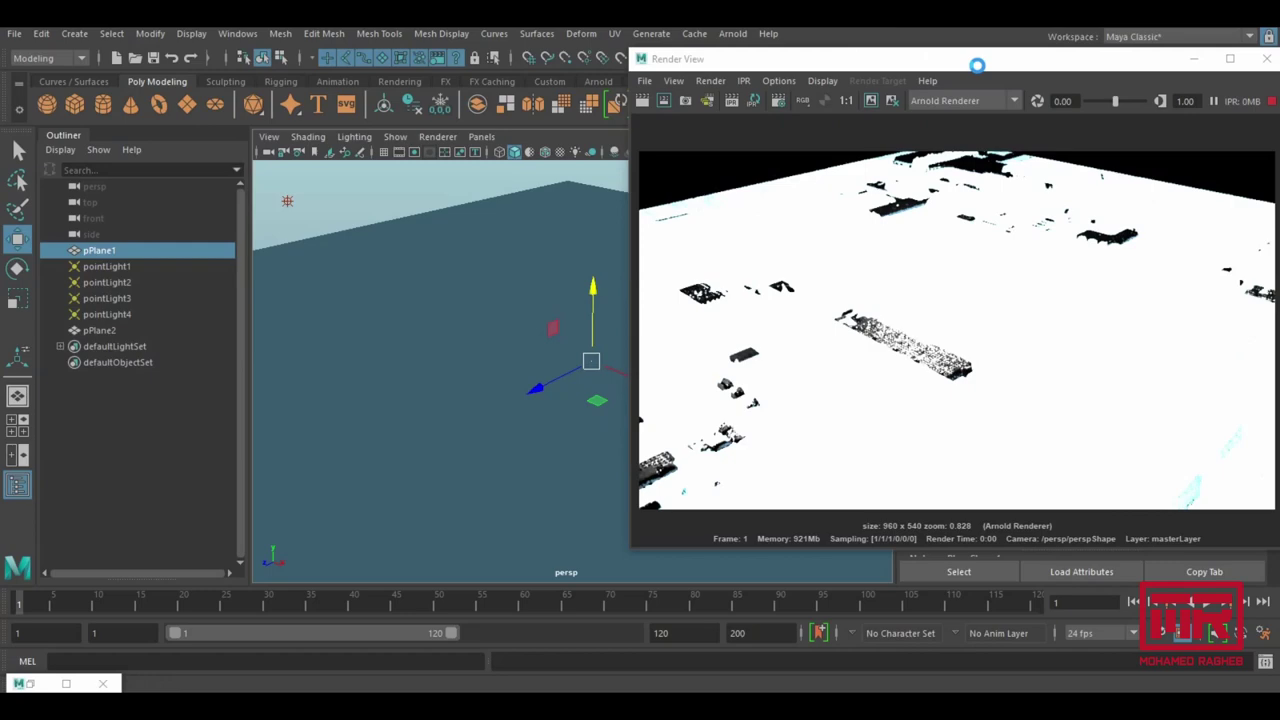
left_click_drag(977, 65, 452, 66)
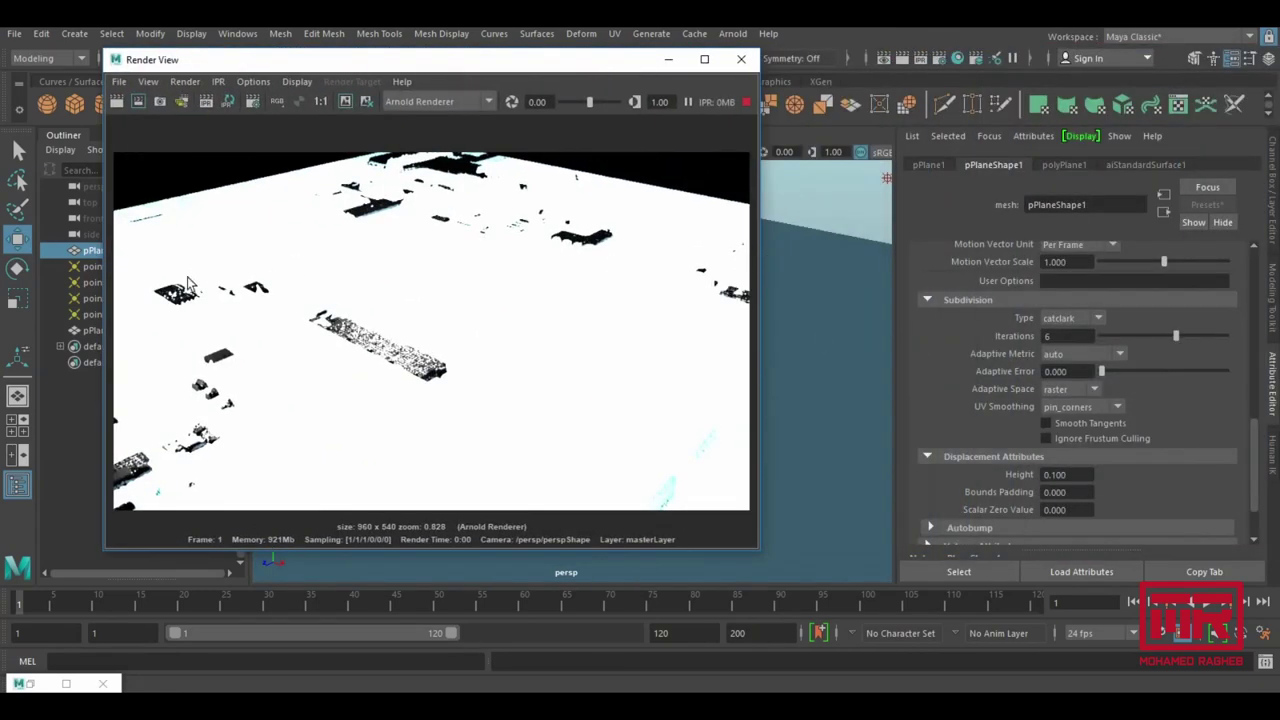
left_click(30, 686)
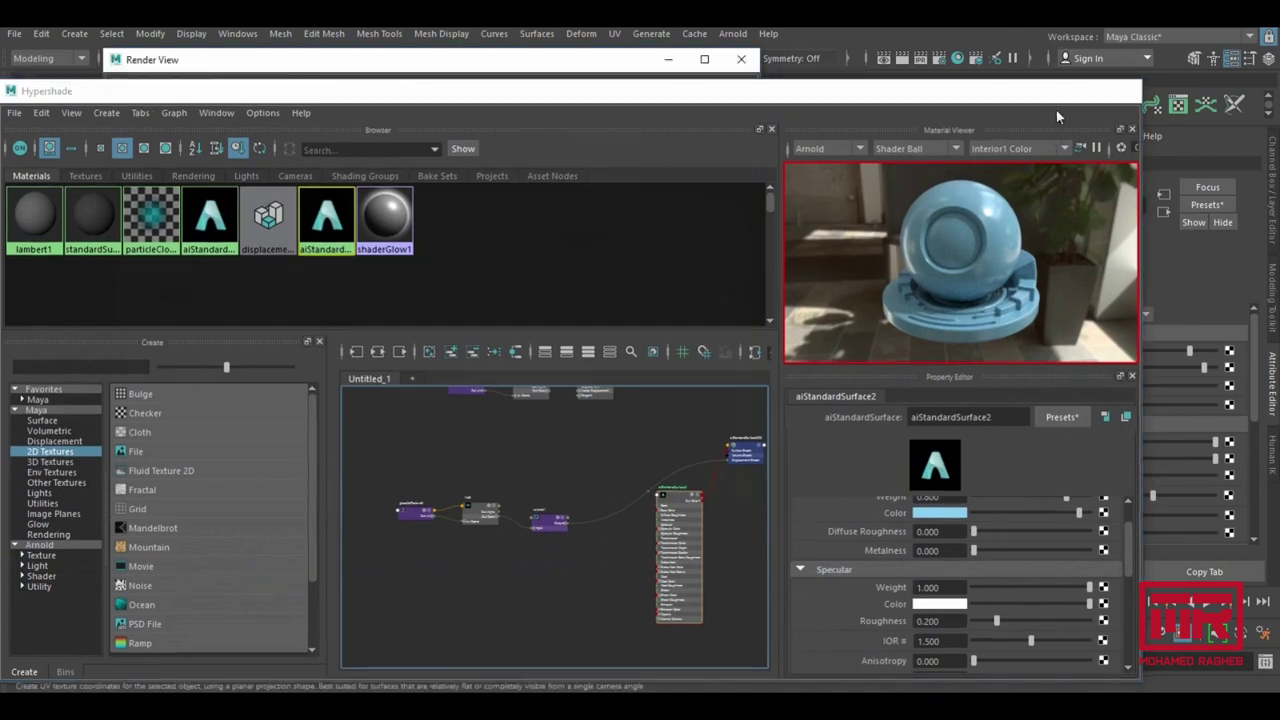
Shade aiStandardSurface2's base colour greyish-blue and set Base Weight to 0.071.
left_click(1051, 88)
left_click_drag(1132, 367, 1120, 368)
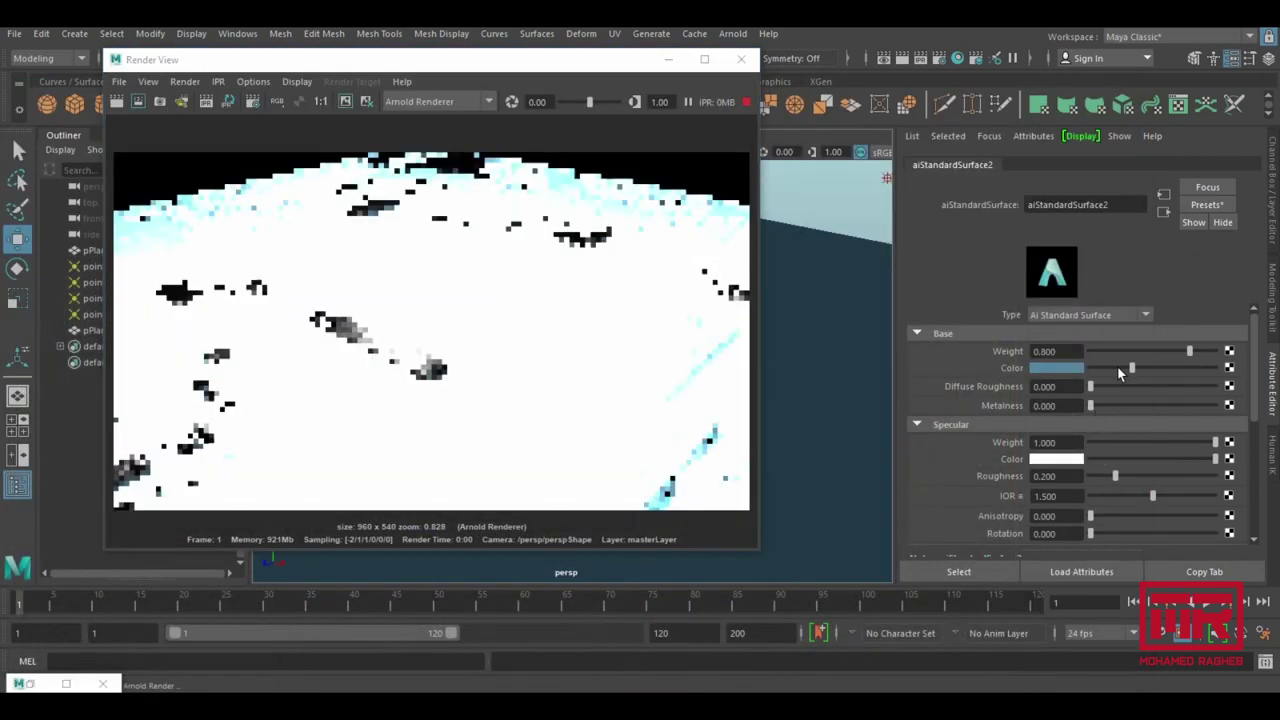
left_click(1099, 351)
left_click_drag(1132, 367, 1145, 367)
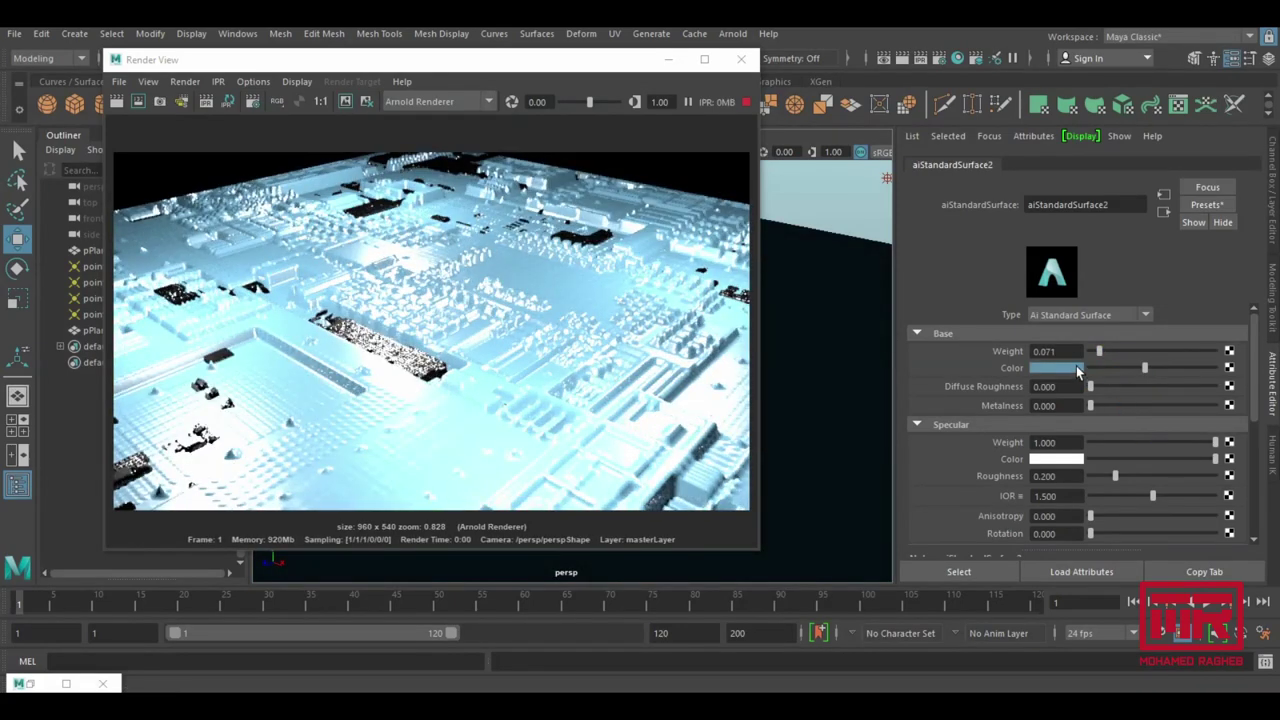
left_click(1069, 351)
Make the specular colour grey and set Specular Weight to 0.169.
left_click(1110, 458)
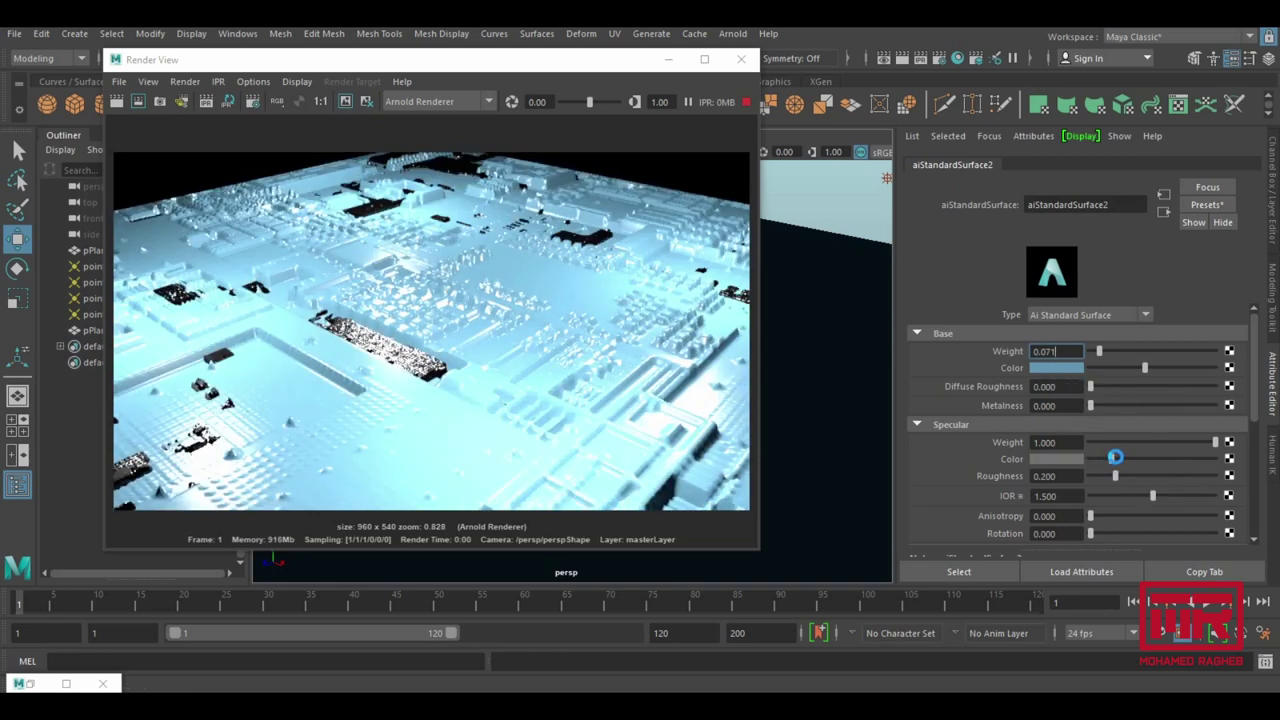
left_click(1111, 442)
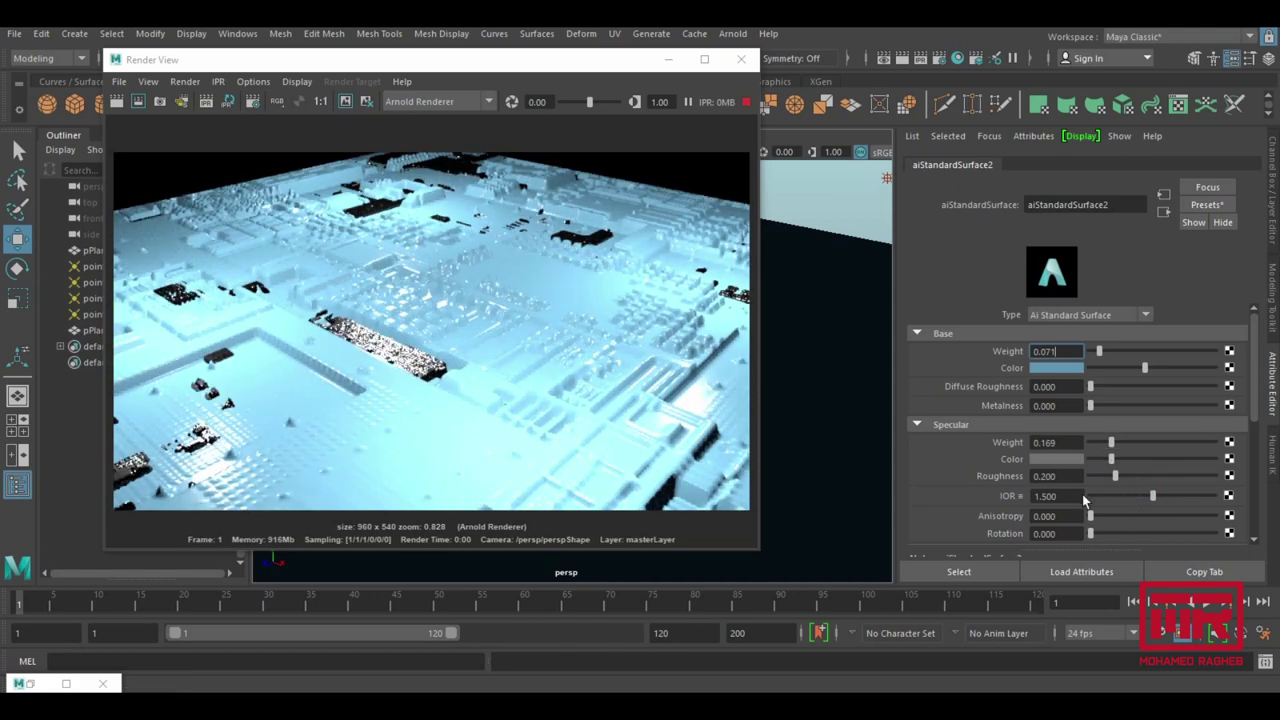
left_click_drag(447, 69, 845, 67)
left_click(100, 330)
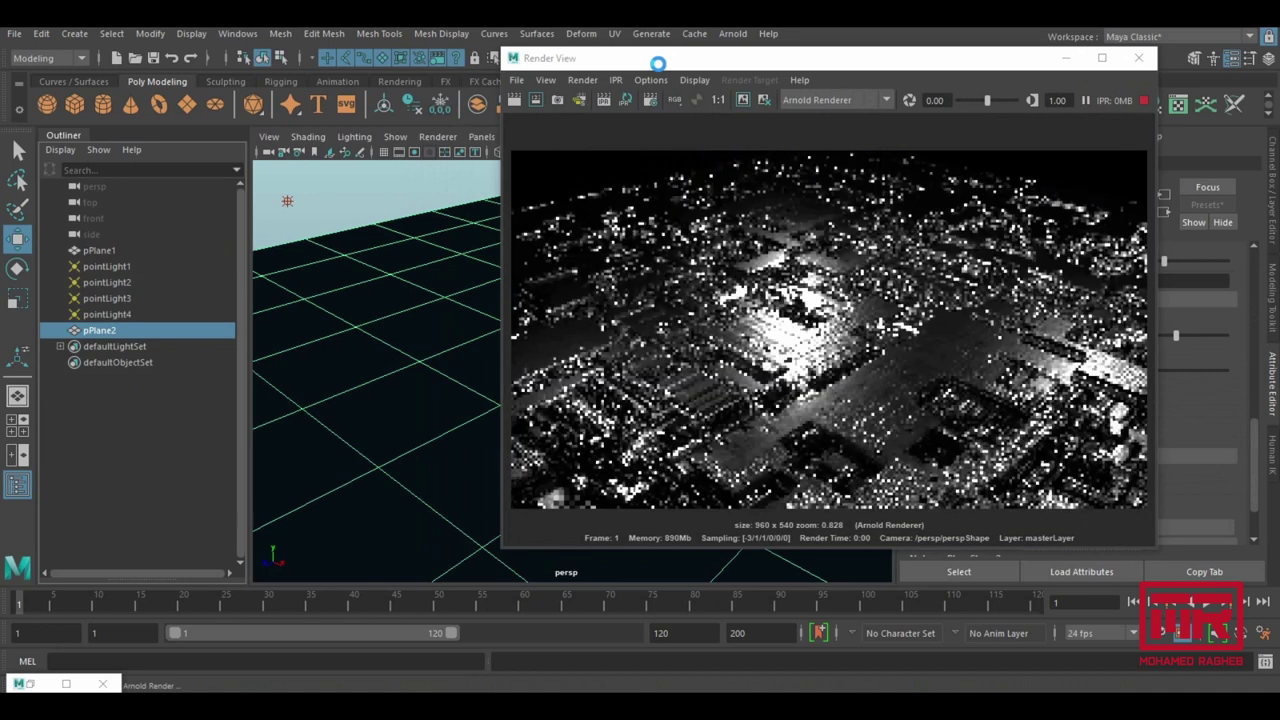
Move pPlane2 along Y to a new height relative to pPlane1, then select pPlane1.
left_click_drag(651, 63, 845, 62)
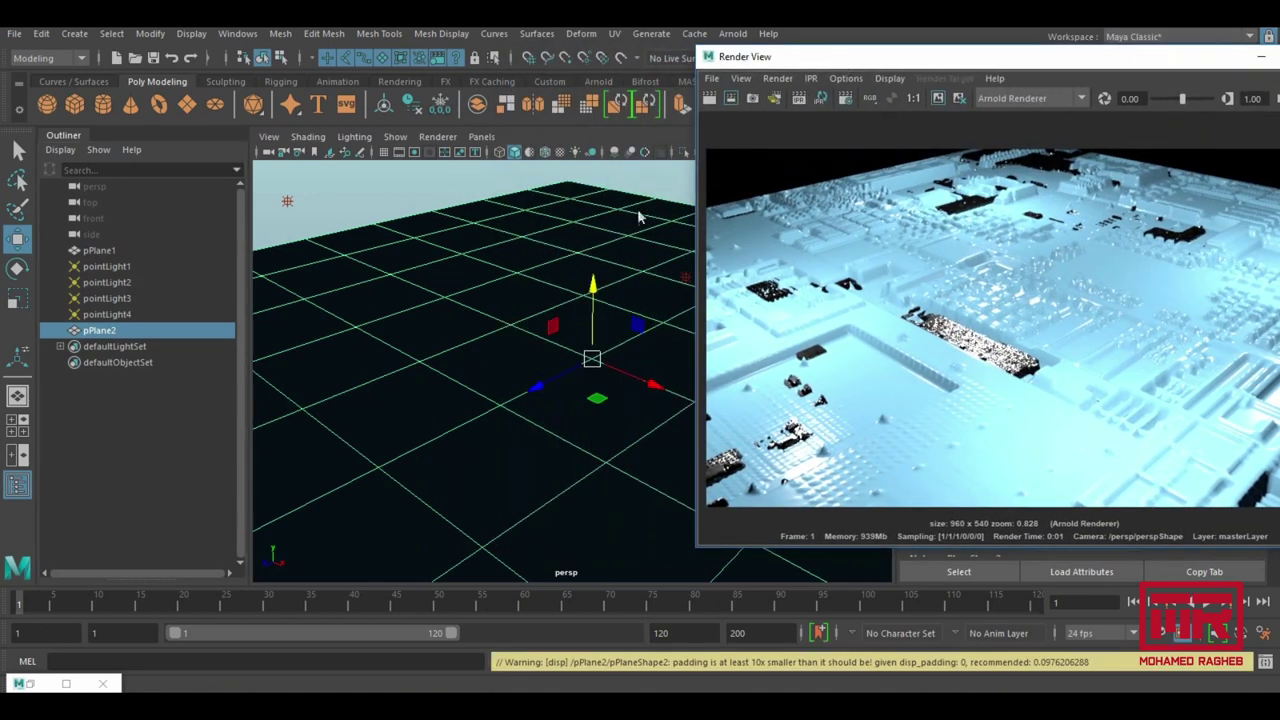
left_click_drag(592, 284, 593, 288)
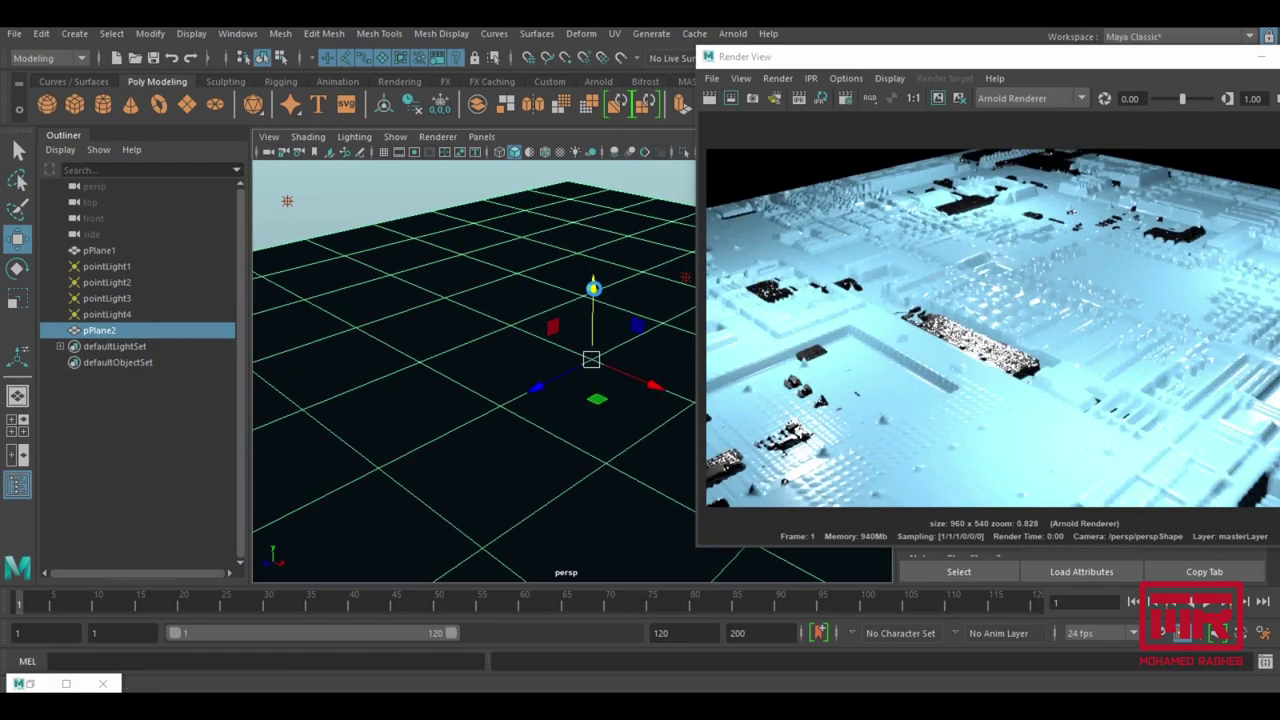
left_click_drag(593, 287, 594, 295)
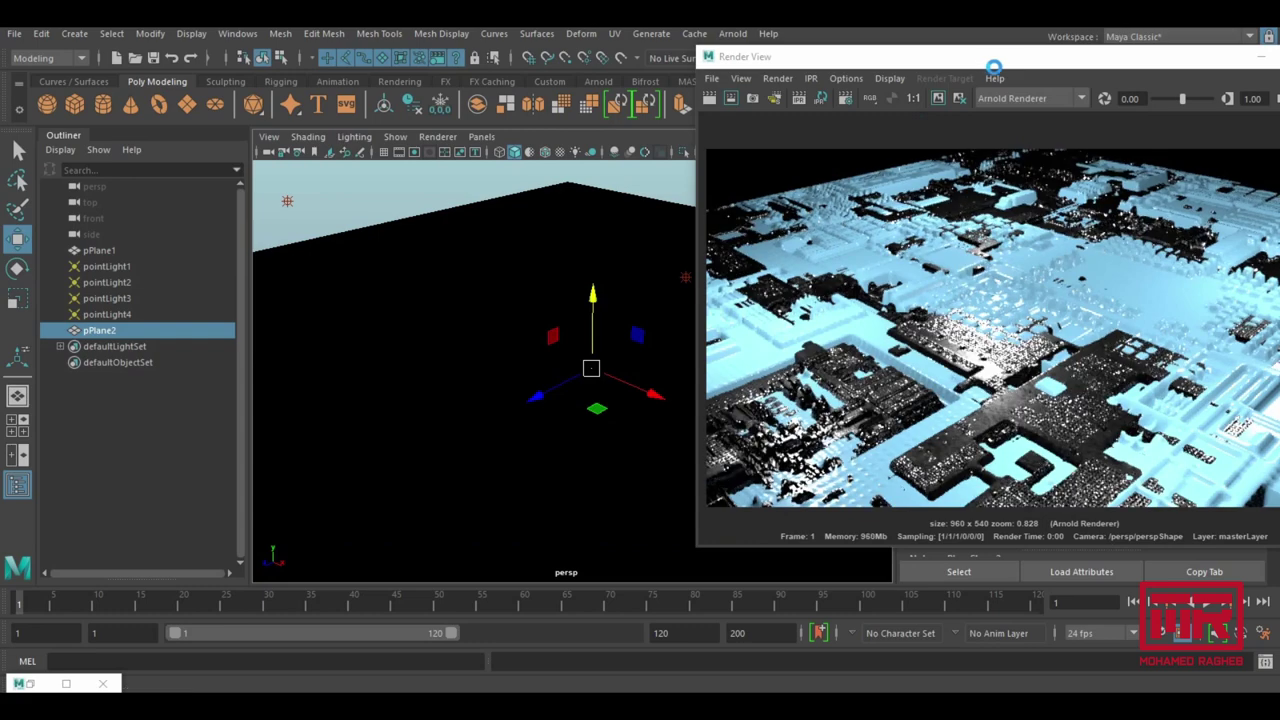
left_click_drag(1012, 63, 560, 76)
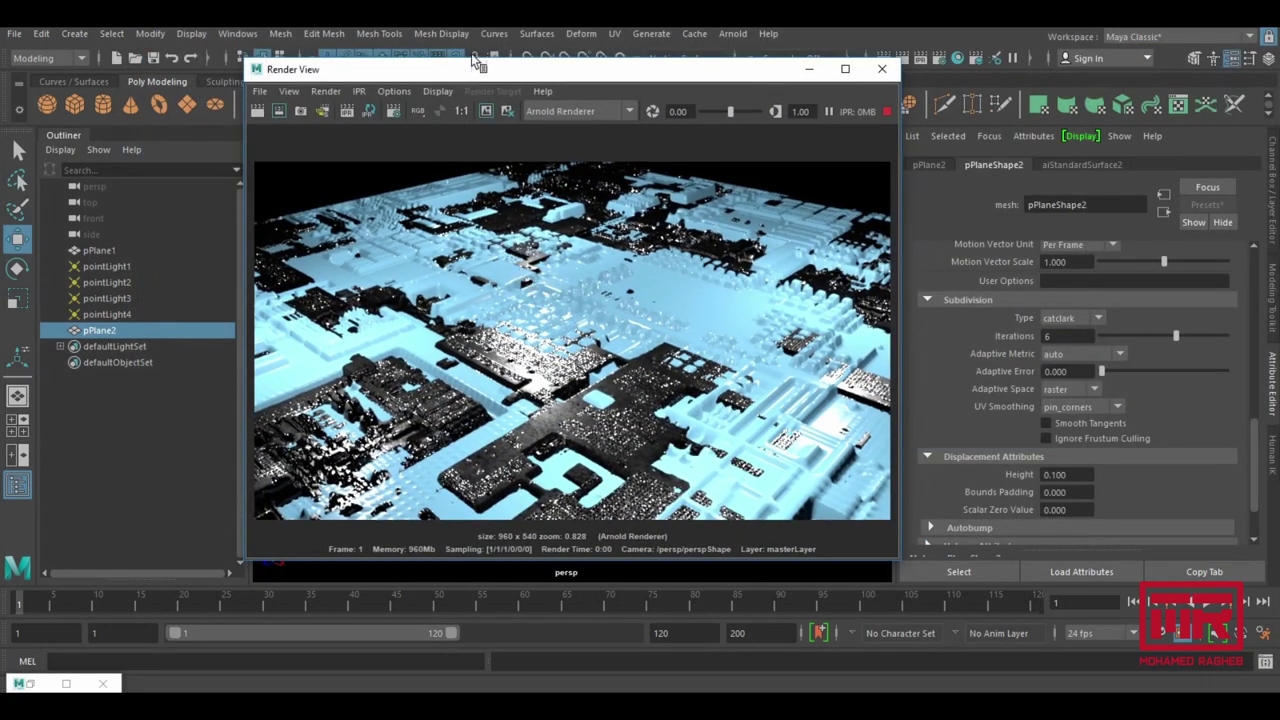
left_click_drag(482, 70, 494, 72)
left_click(98, 250)
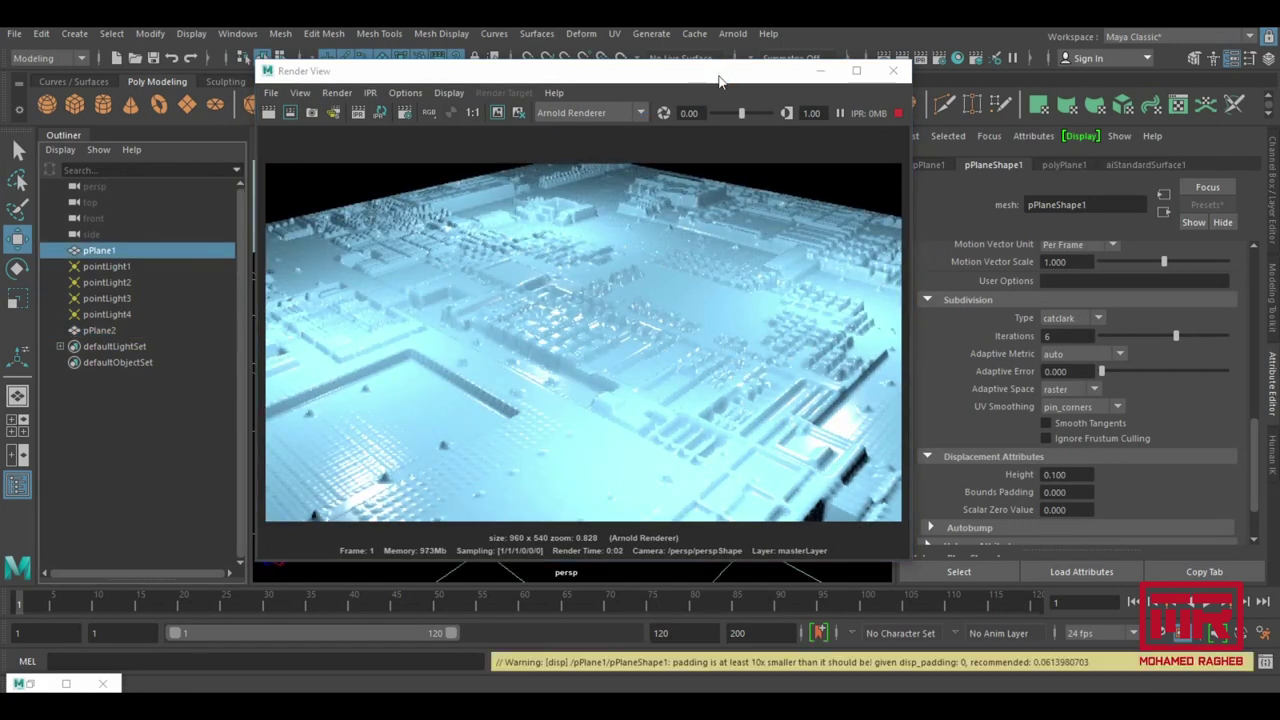
left_click_drag(1072, 477, 1058, 477)
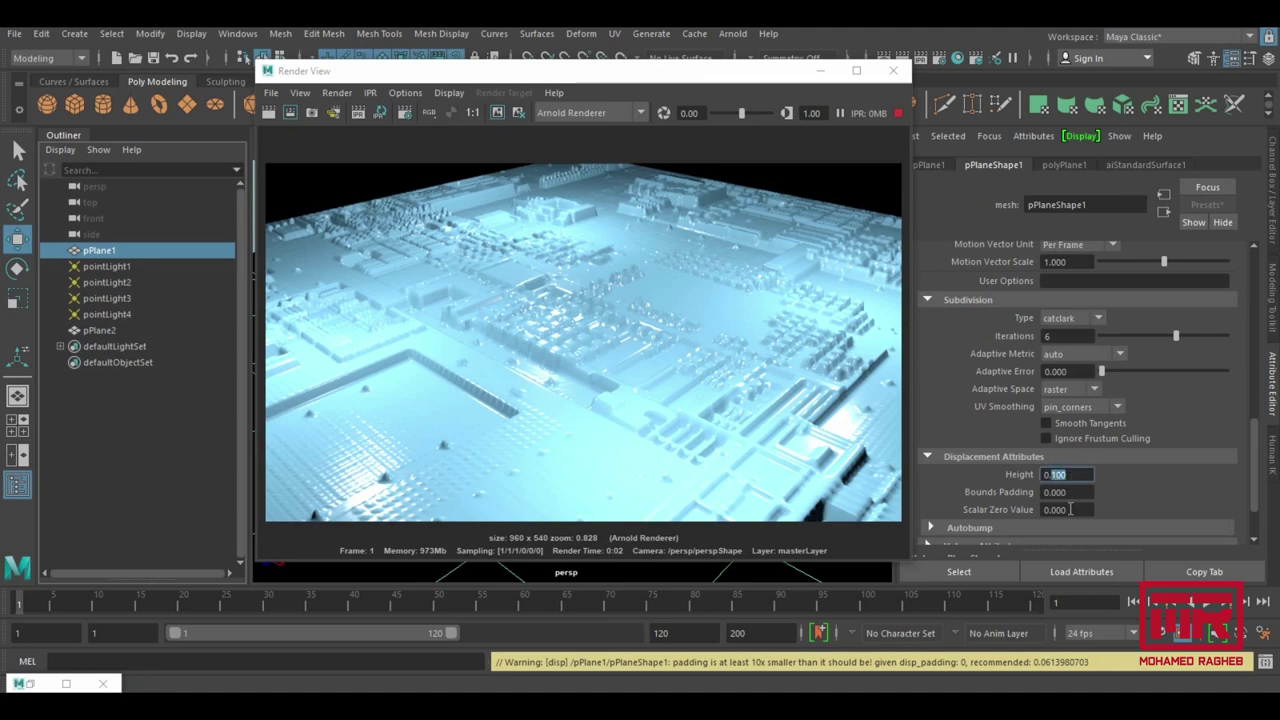
Set pPlaneShape2's displacement height to 0.200.
type("2")
key("Return")
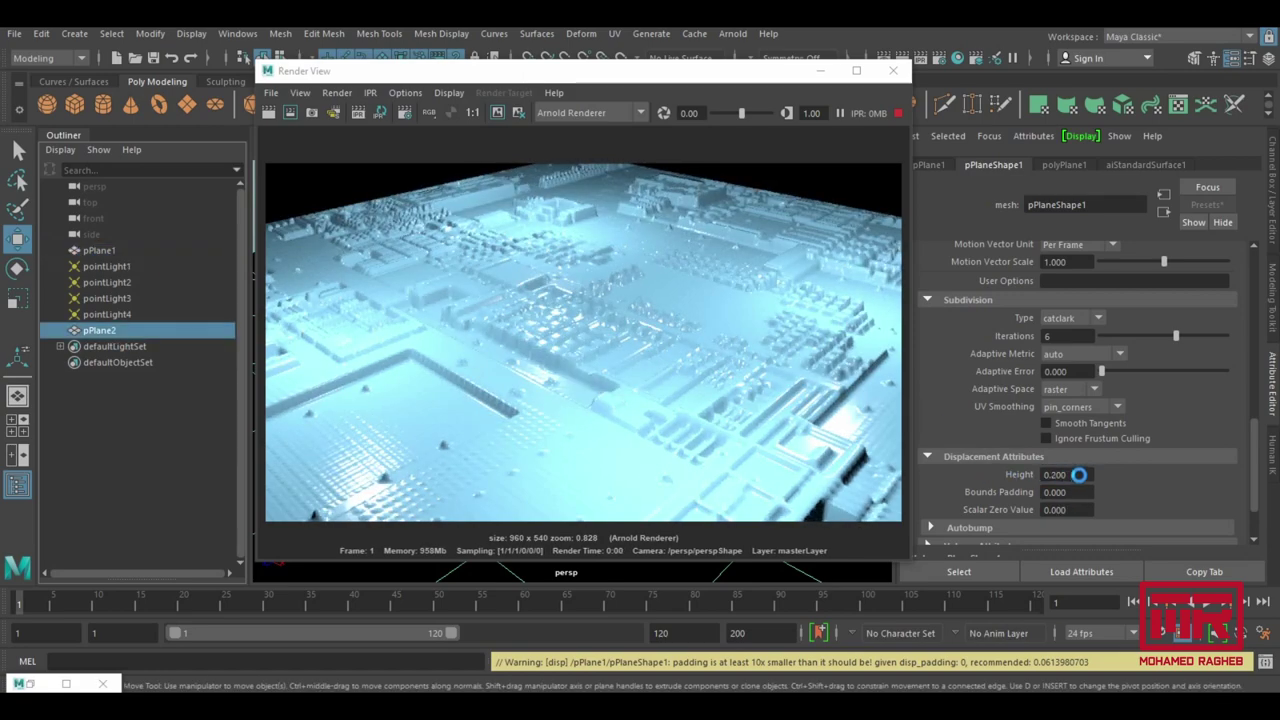
double_click(1078, 477)
type("0")
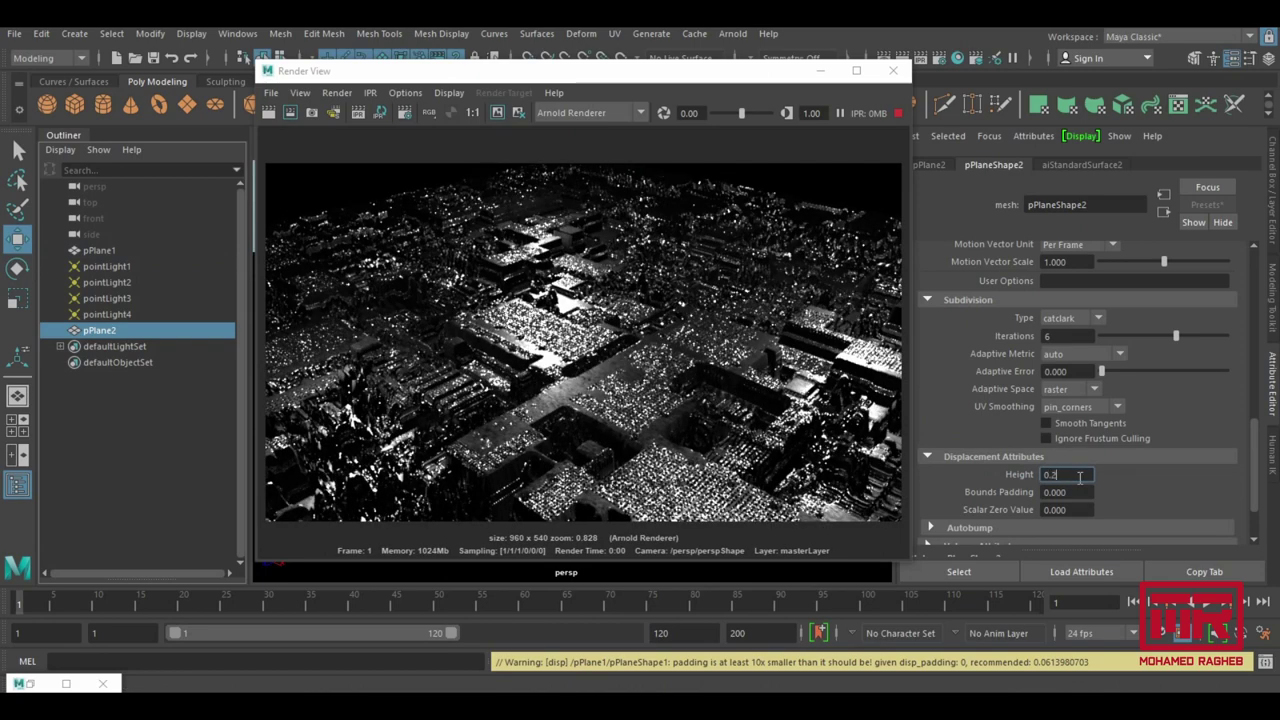
key("Return")
Lower the light slightly along Y to darken the lit buildings.
left_click_drag(432, 80, 782, 80)
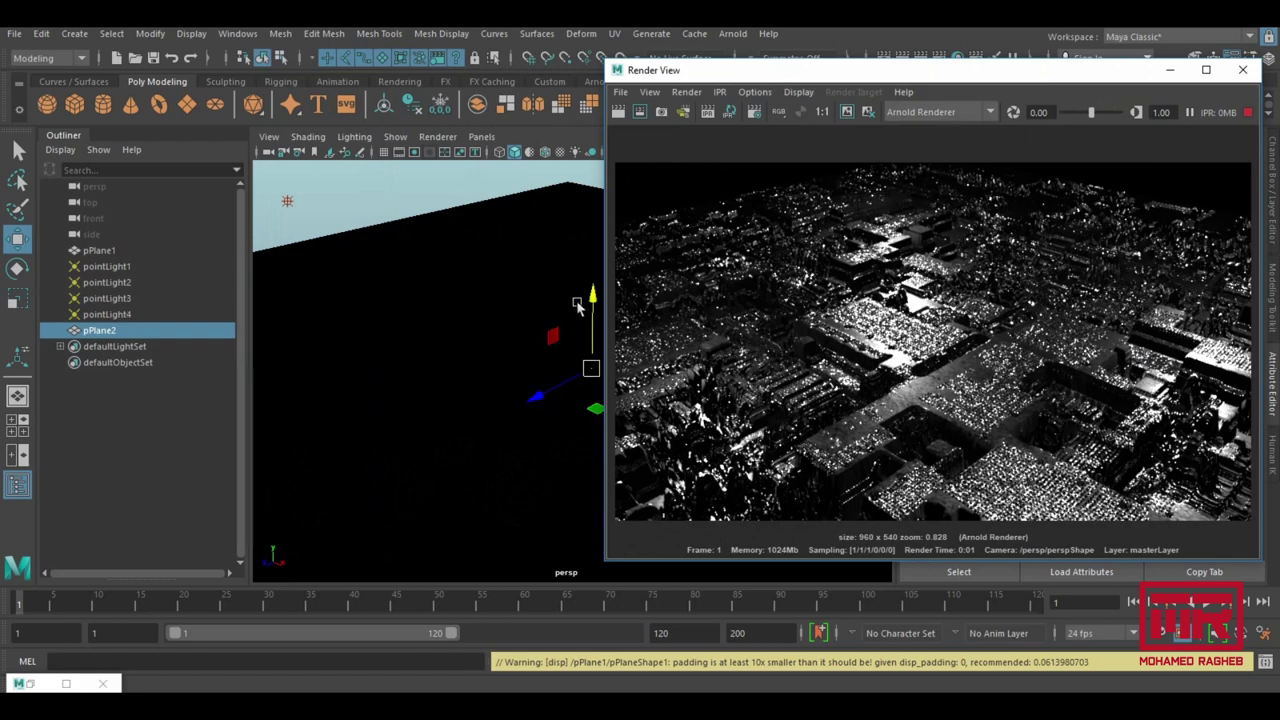
mouse_move(592, 297)
left_mouse_down()
mouse_move(592, 277)
mouse_move(592, 289)
left_mouse_up()
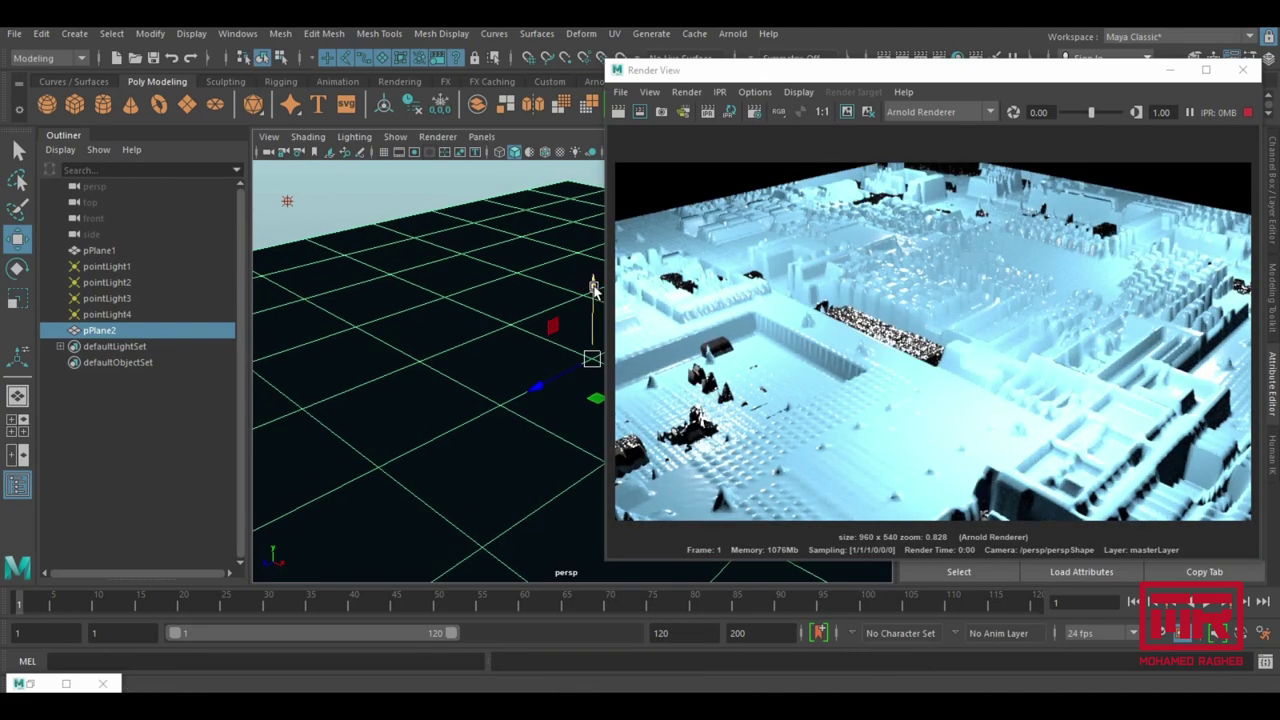
left_click_drag(593, 288, 592, 302)
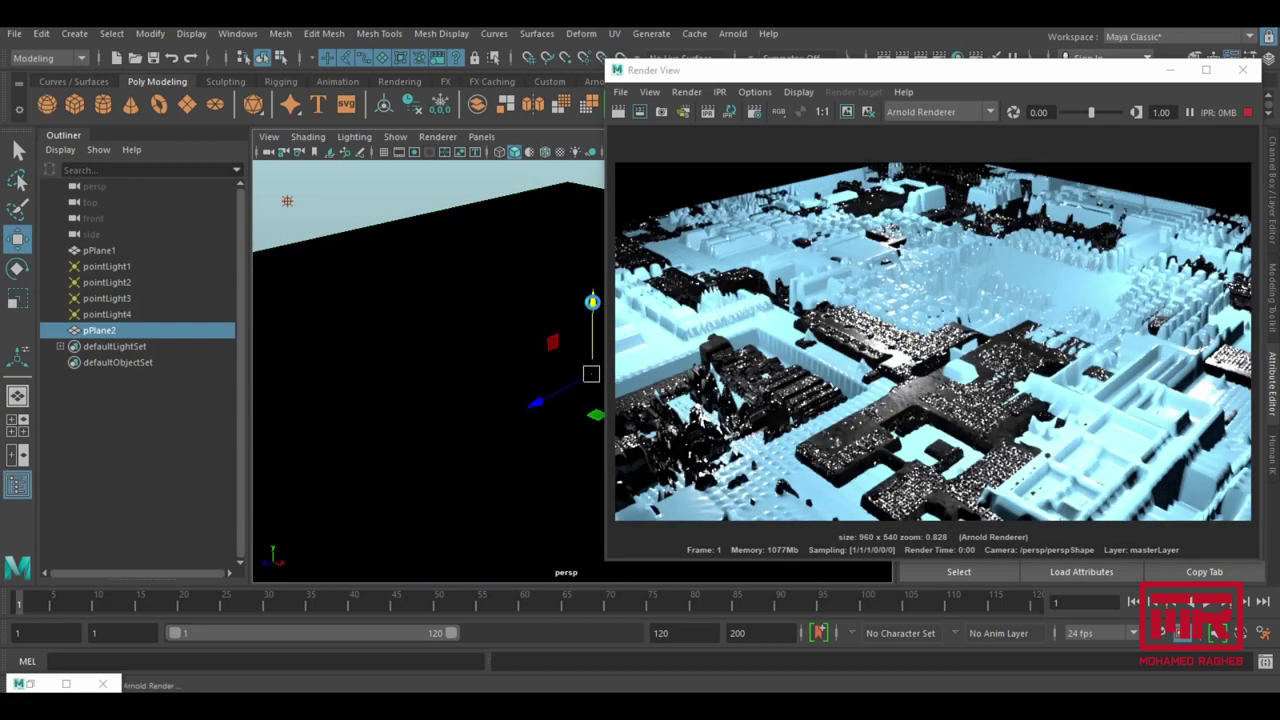
mouse_move(1032, 76)
left_mouse_down()
mouse_move(645, 78)
mouse_move(860, 83)
left_mouse_up()
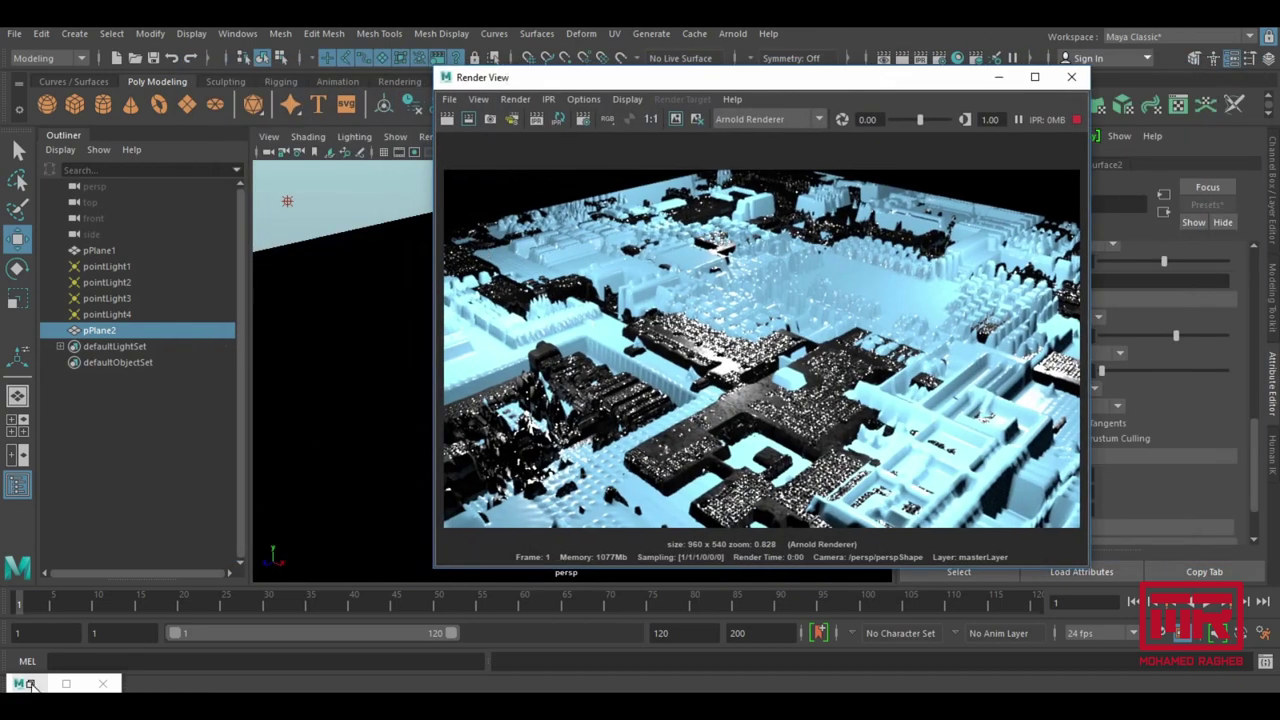
Change aiStandardSurface2's base colour to muted cream (hue 36, S 0.506, V 0.507).
left_click(35, 687)
left_click(668, 498)
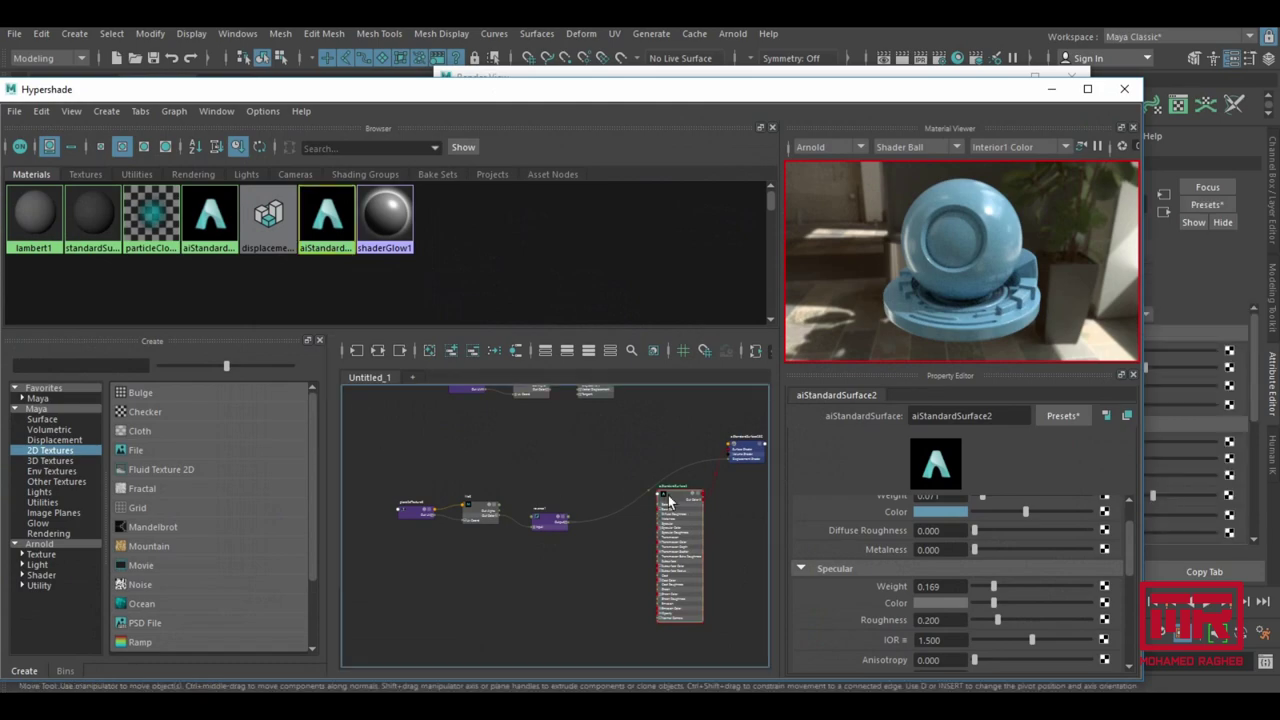
left_click(1049, 77)
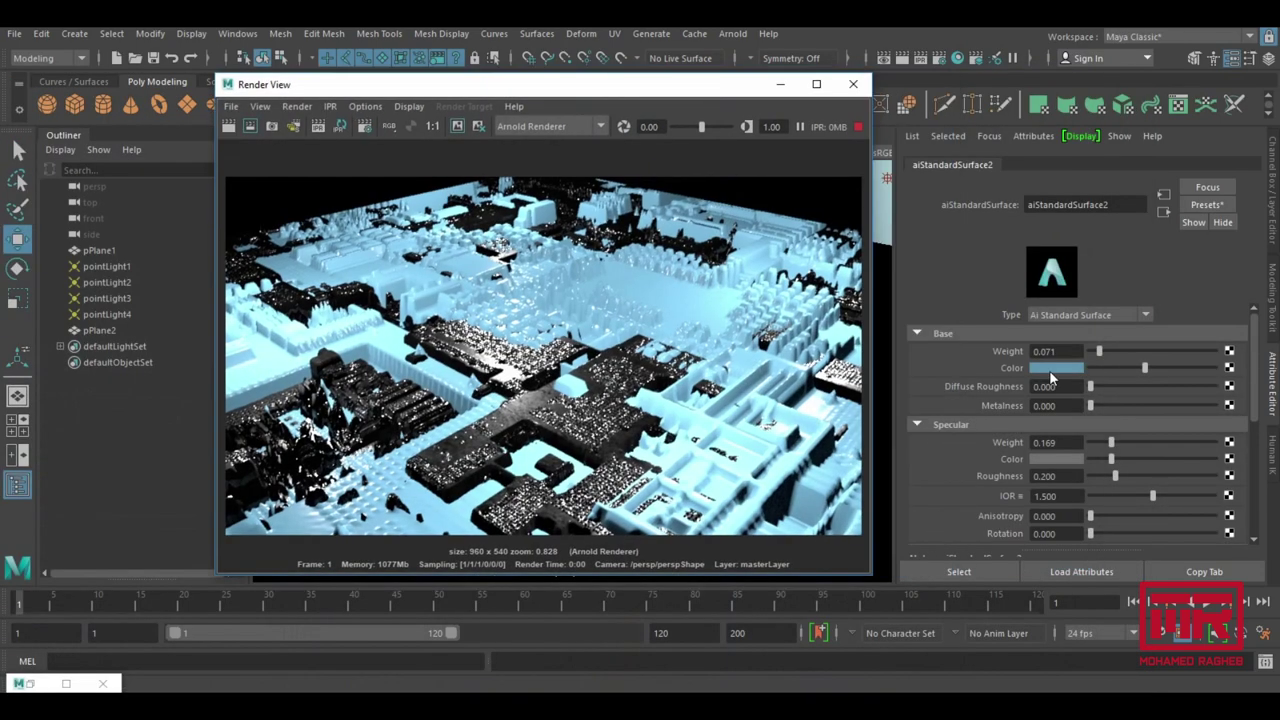
left_click(1079, 368)
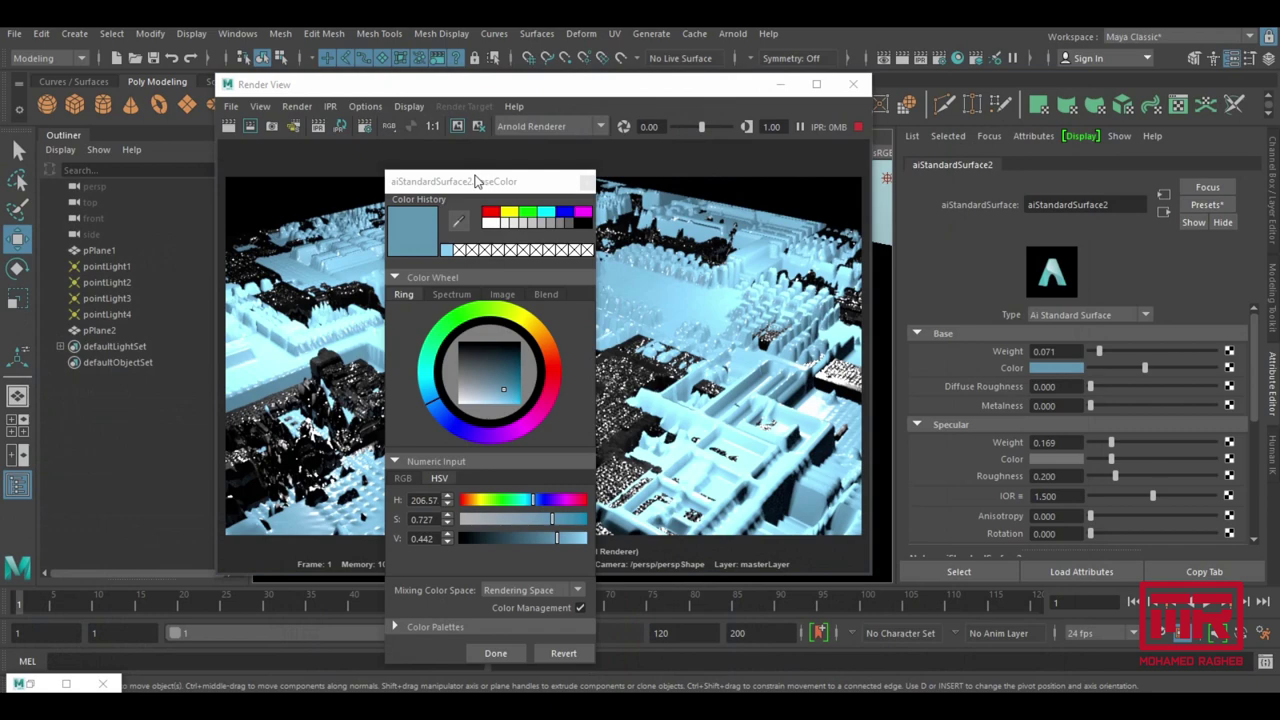
left_click_drag(477, 181, 953, 122)
left_click(1017, 272)
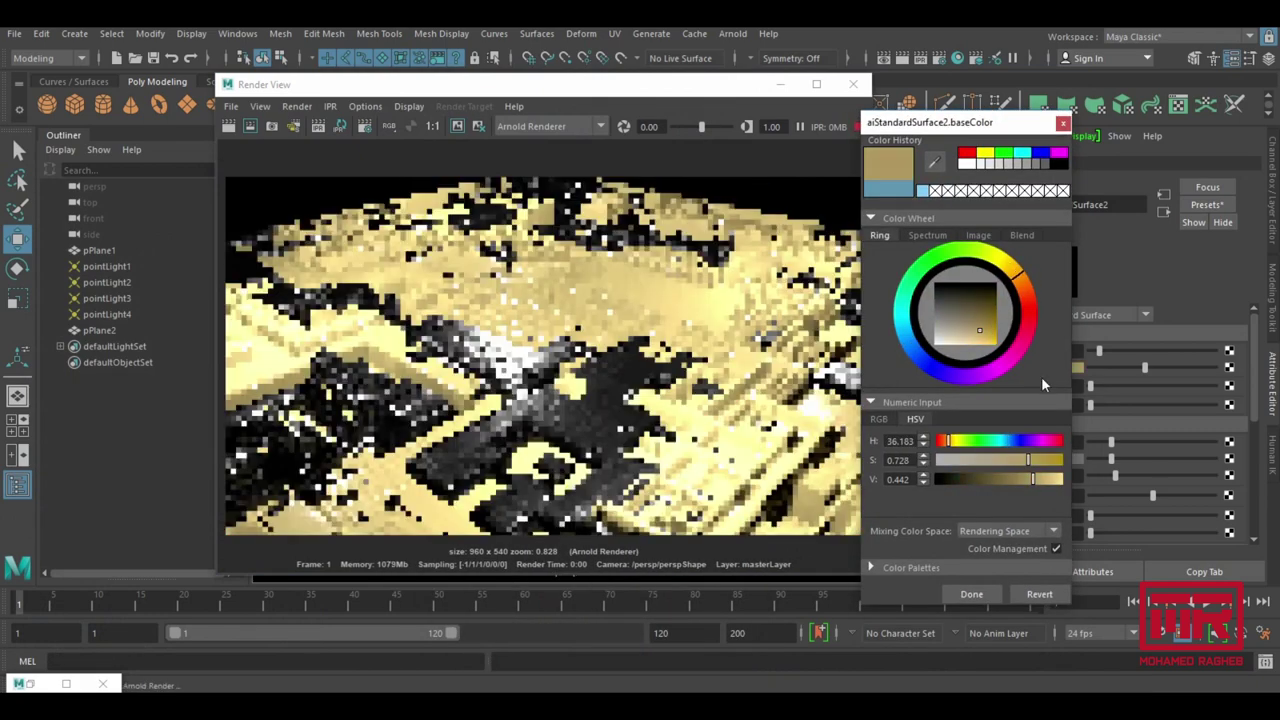
left_click(998, 345)
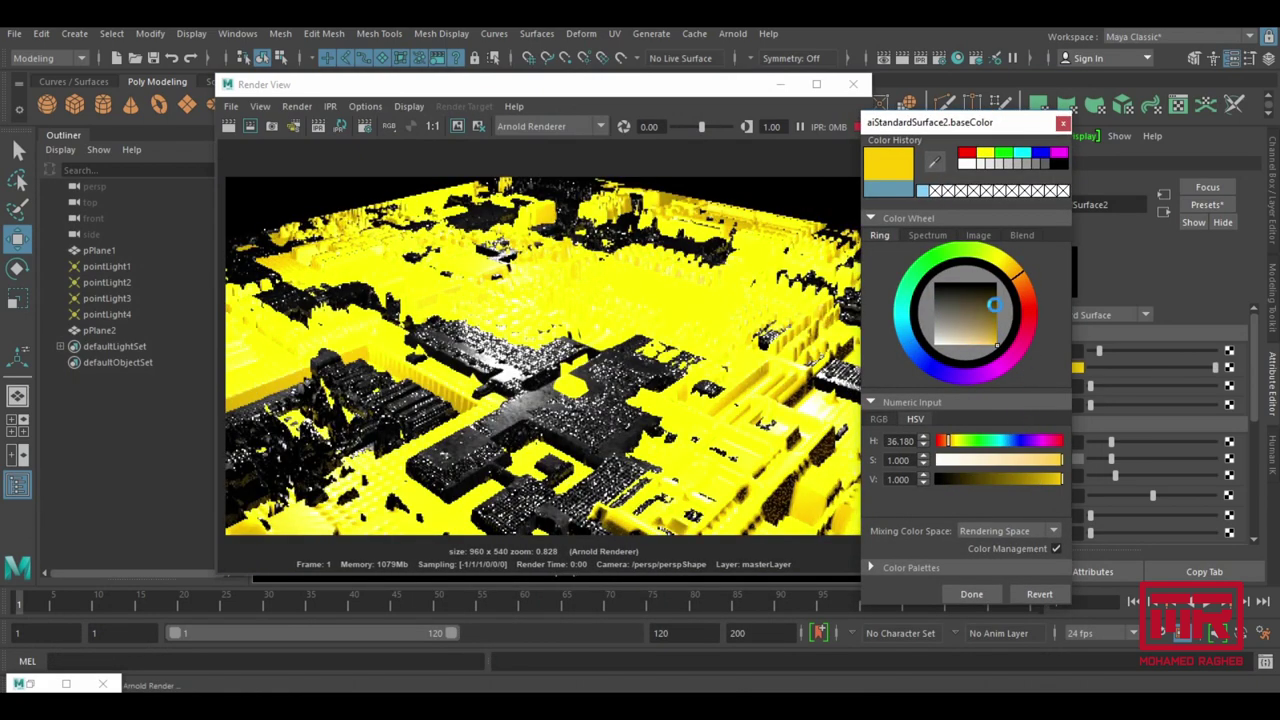
left_click(966, 332)
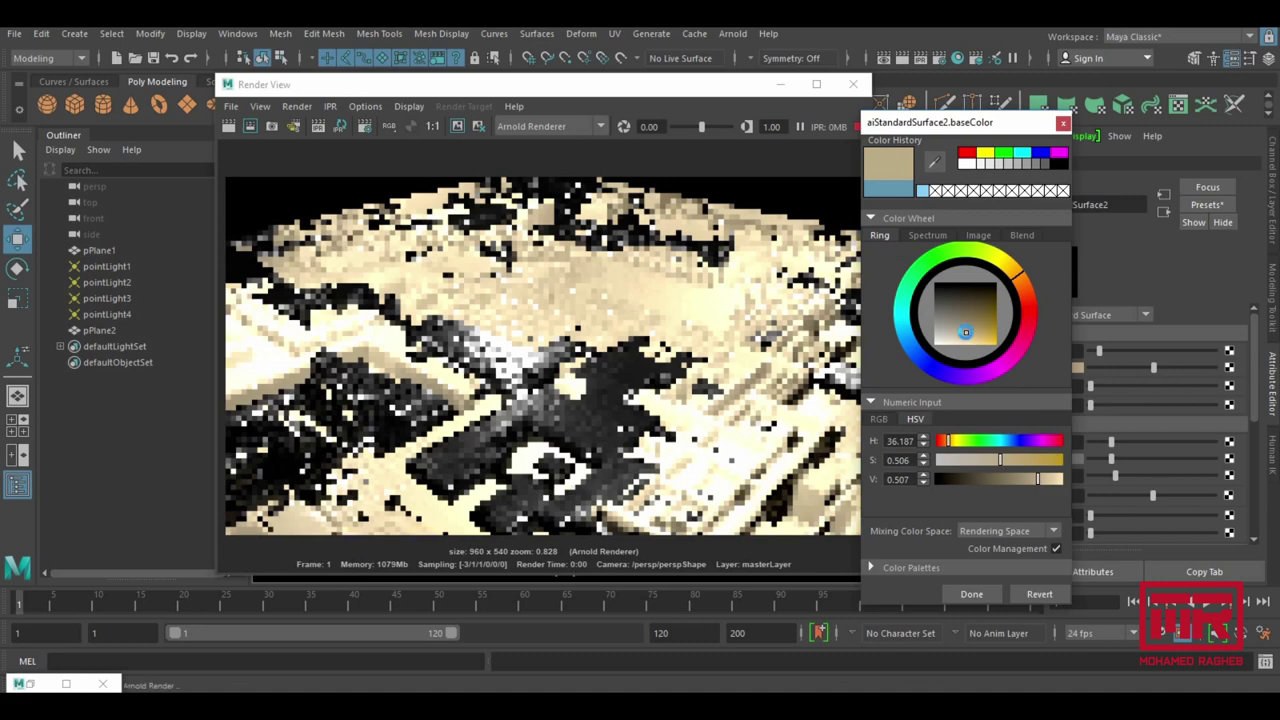
left_click(968, 593)
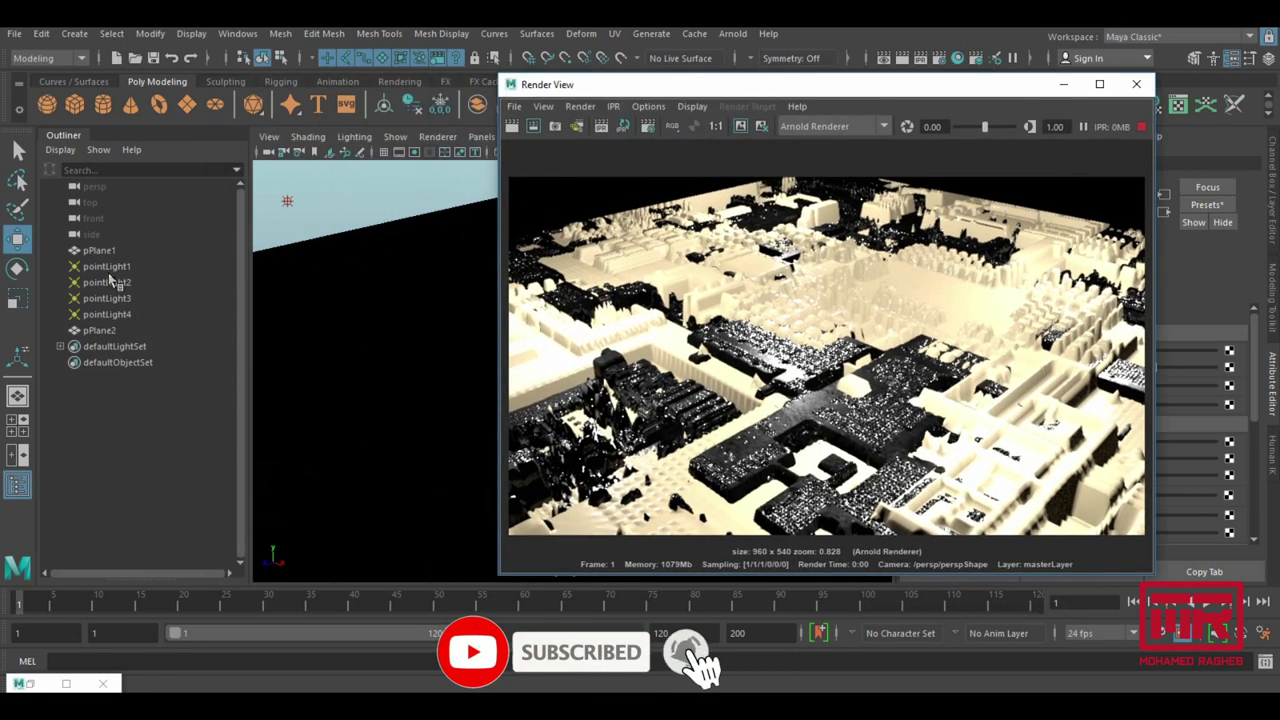
left_click(99, 250)
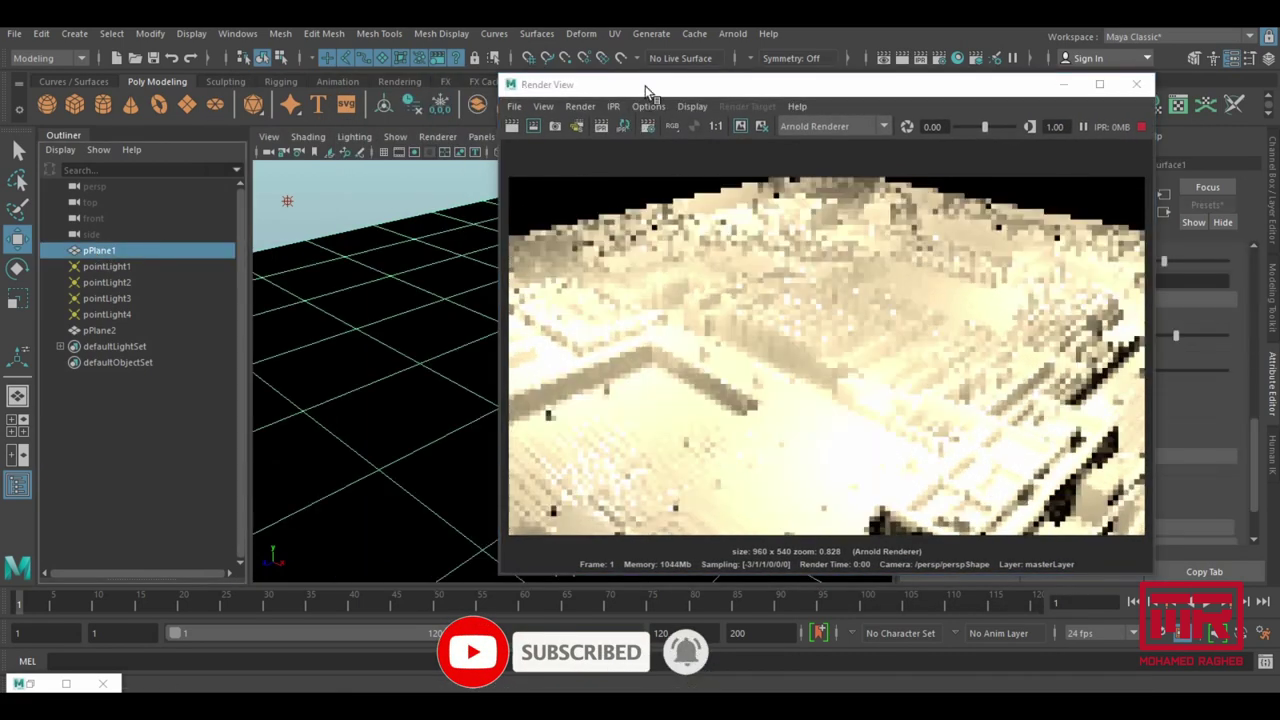
Raise the light slightly and move pPlane1 from Translate Y -0.22 to -0.14.
left_click_drag(646, 86, 795, 74)
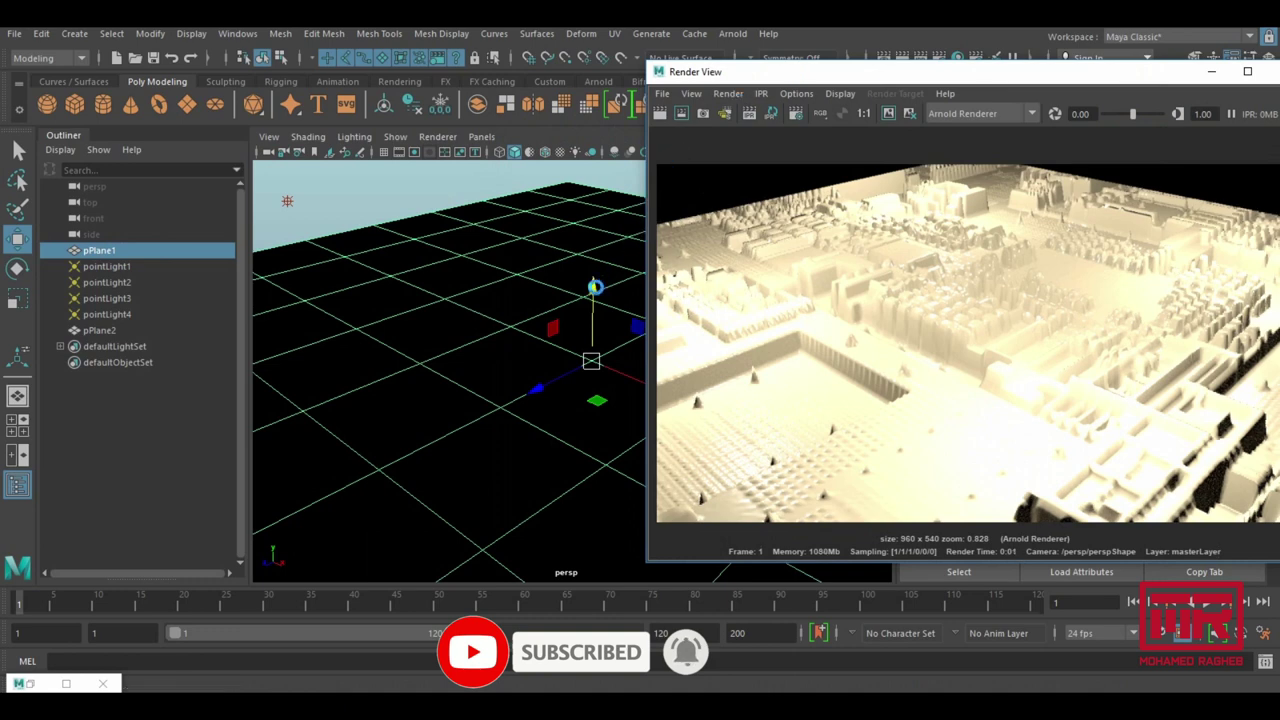
left_click_drag(589, 292, 594, 281)
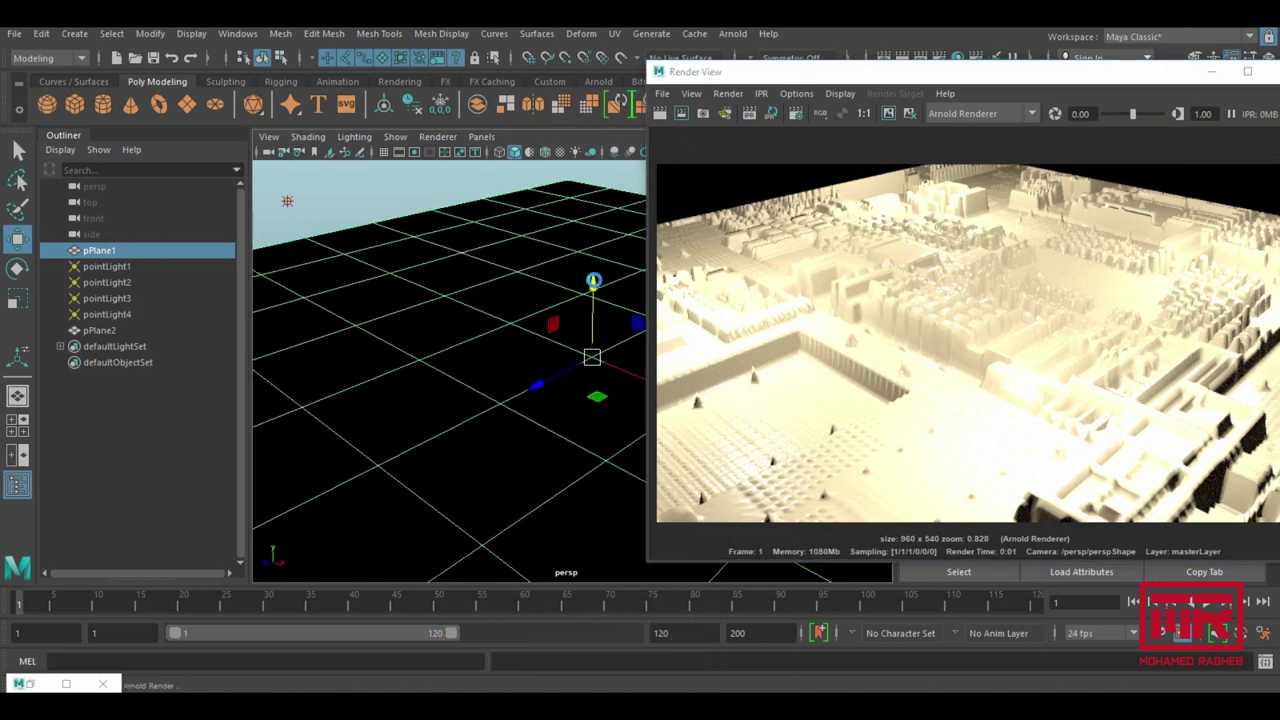
key("ctrl+a")
left_click_drag(1078, 78, 576, 68)
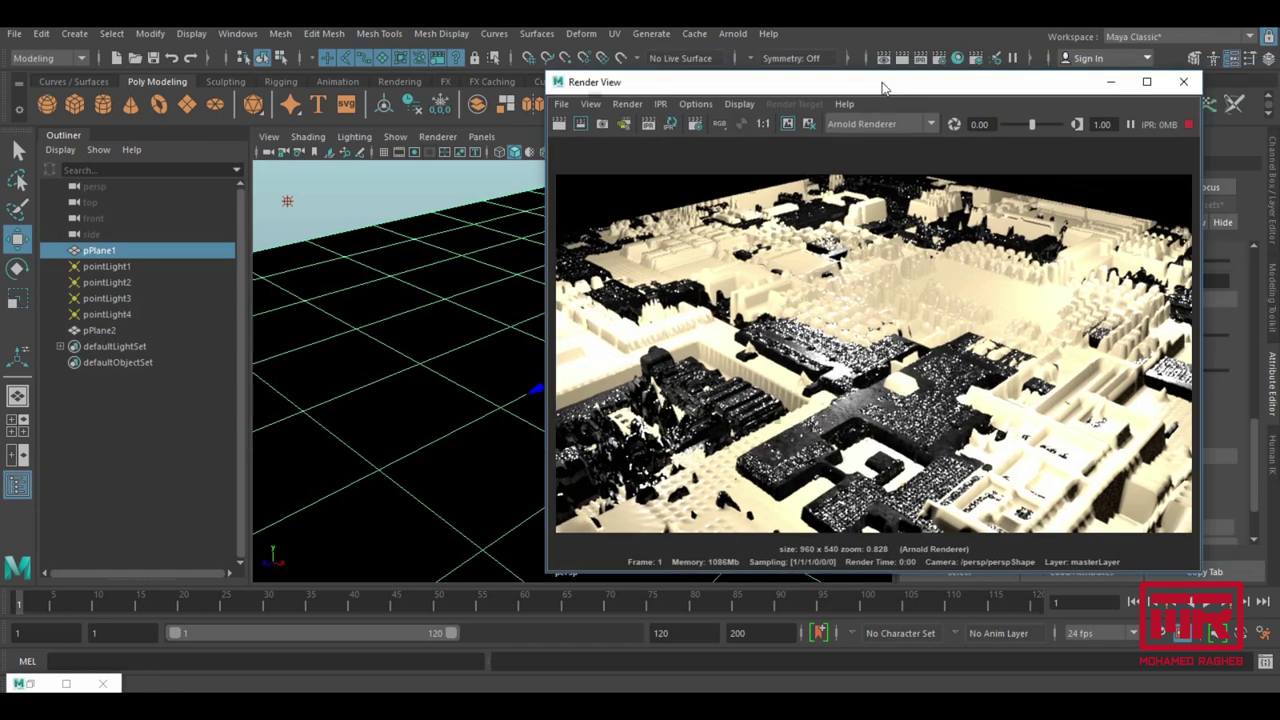
key("ctrl+a")
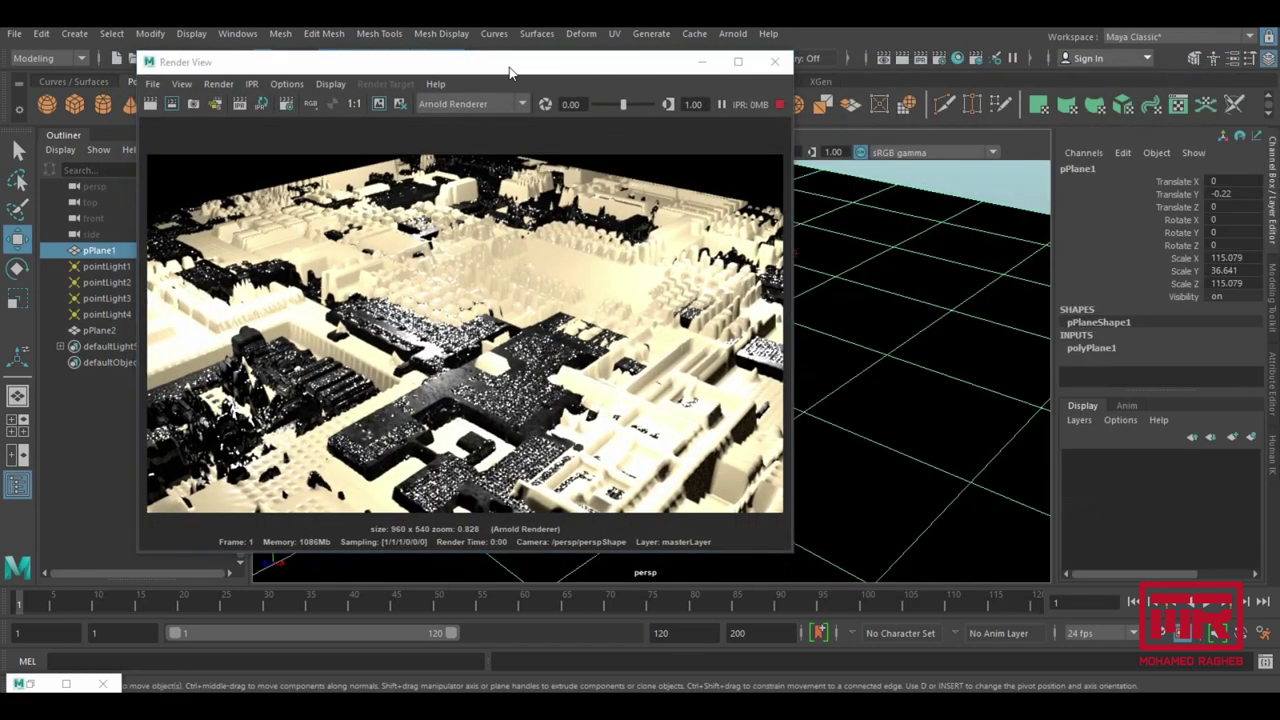
left_click_drag(510, 72, 588, 68)
left_click(1240, 192)
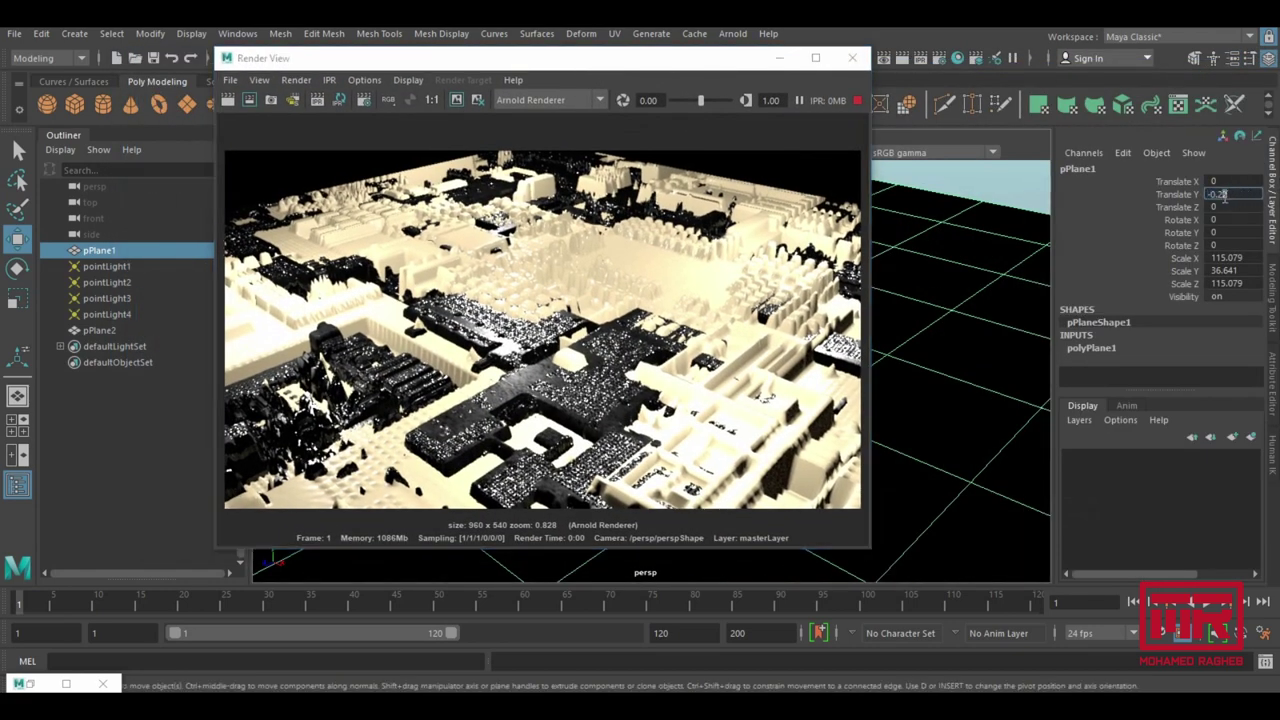
type("-0.14")
key("Return")
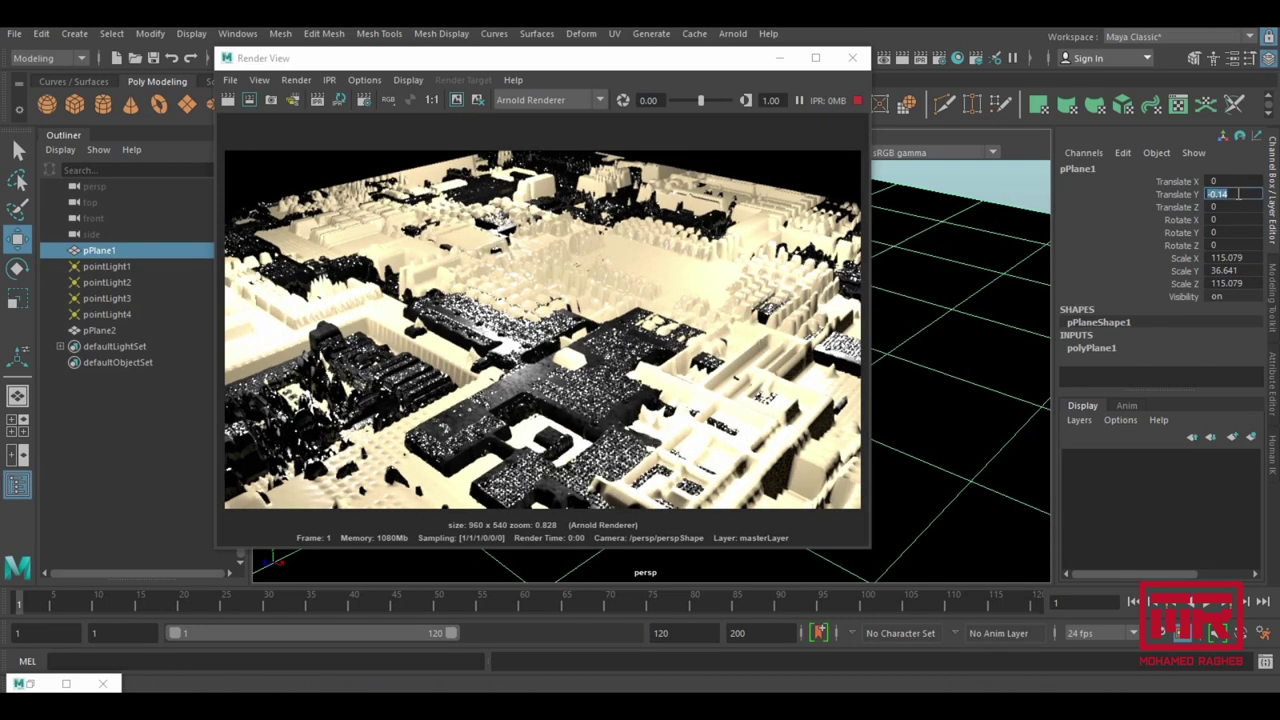
mouse_move(532, 67)
left_mouse_down()
mouse_move(677, 50)
mouse_move(604, 45)
left_mouse_up()
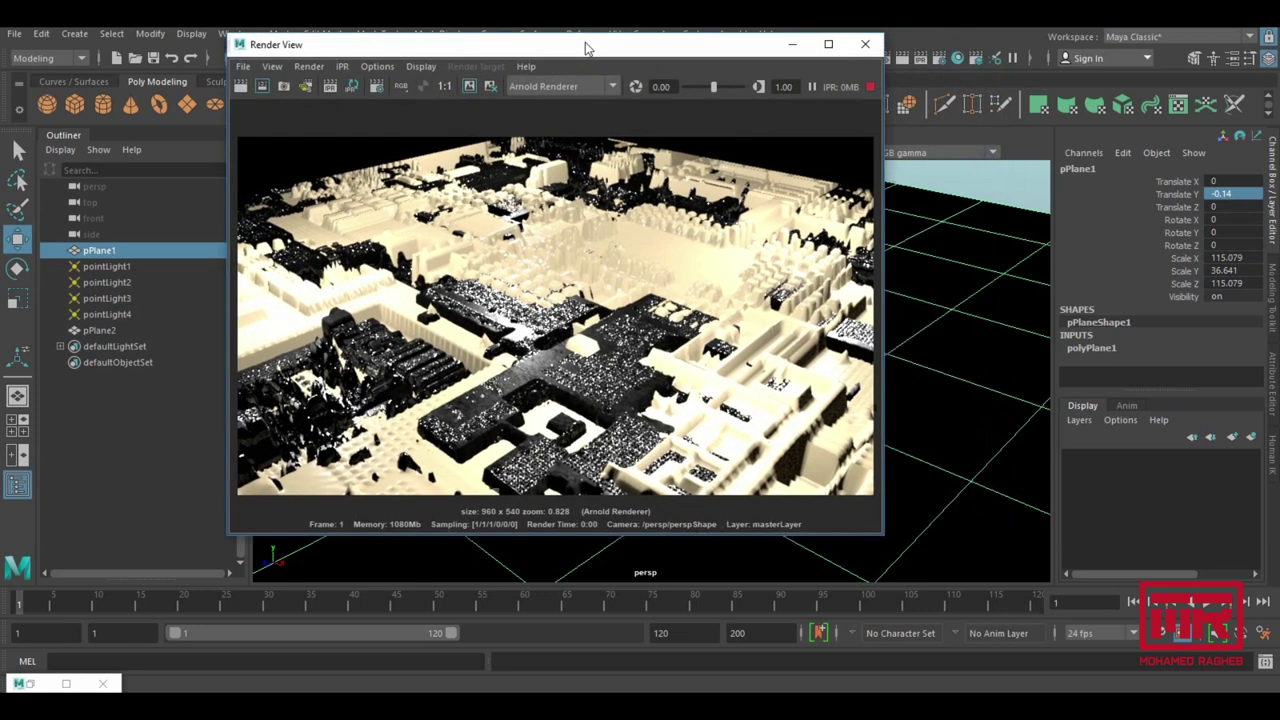
left_click(1273, 398)
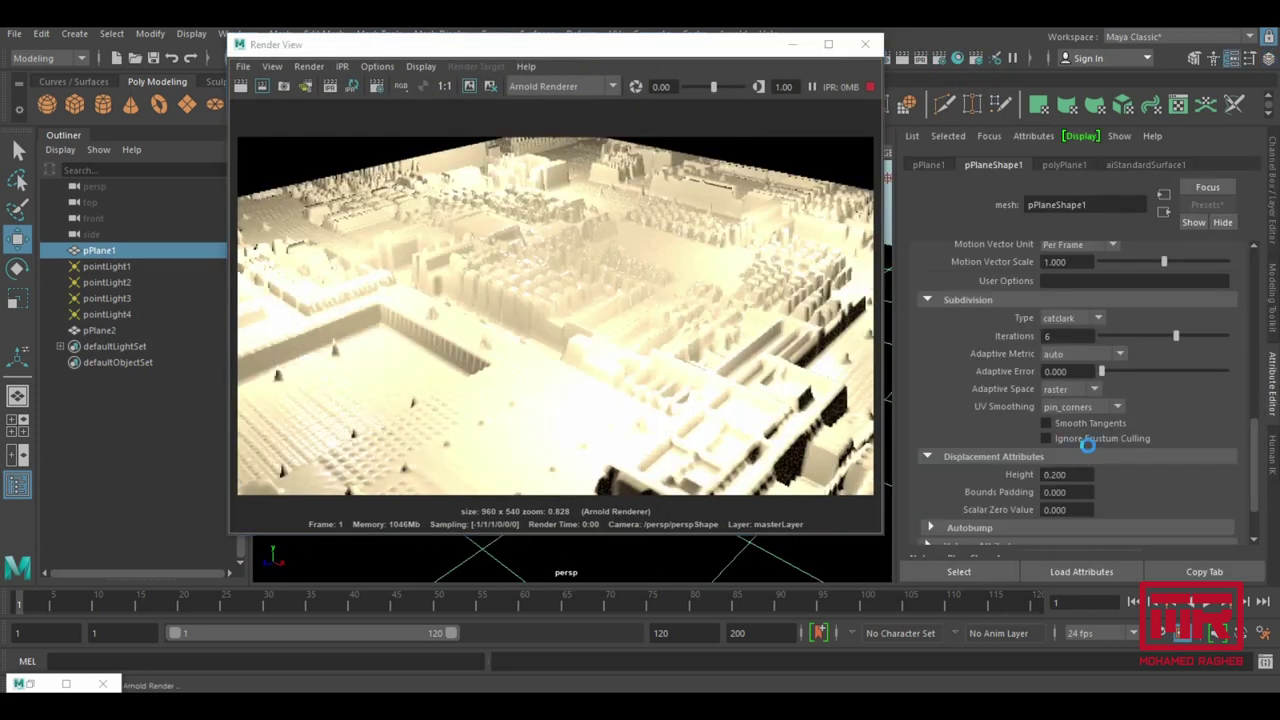
Set pPlaneShape1's displacement height to 0.300.
left_click(1072, 478)
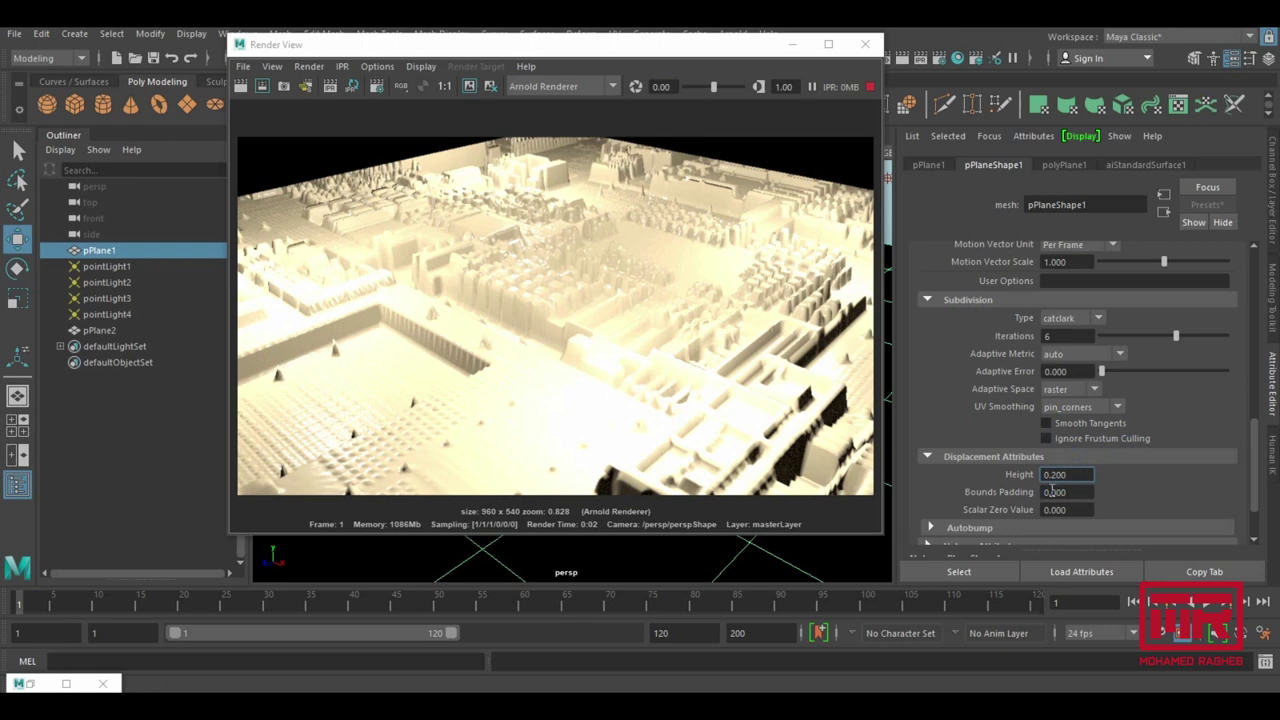
type("0.3")
key("Return")
left_click_drag(445, 44, 459, 44)
Make pPlane2's aiStandardSurface2 fully metallic with Metalness 1.
left_click(115, 331)
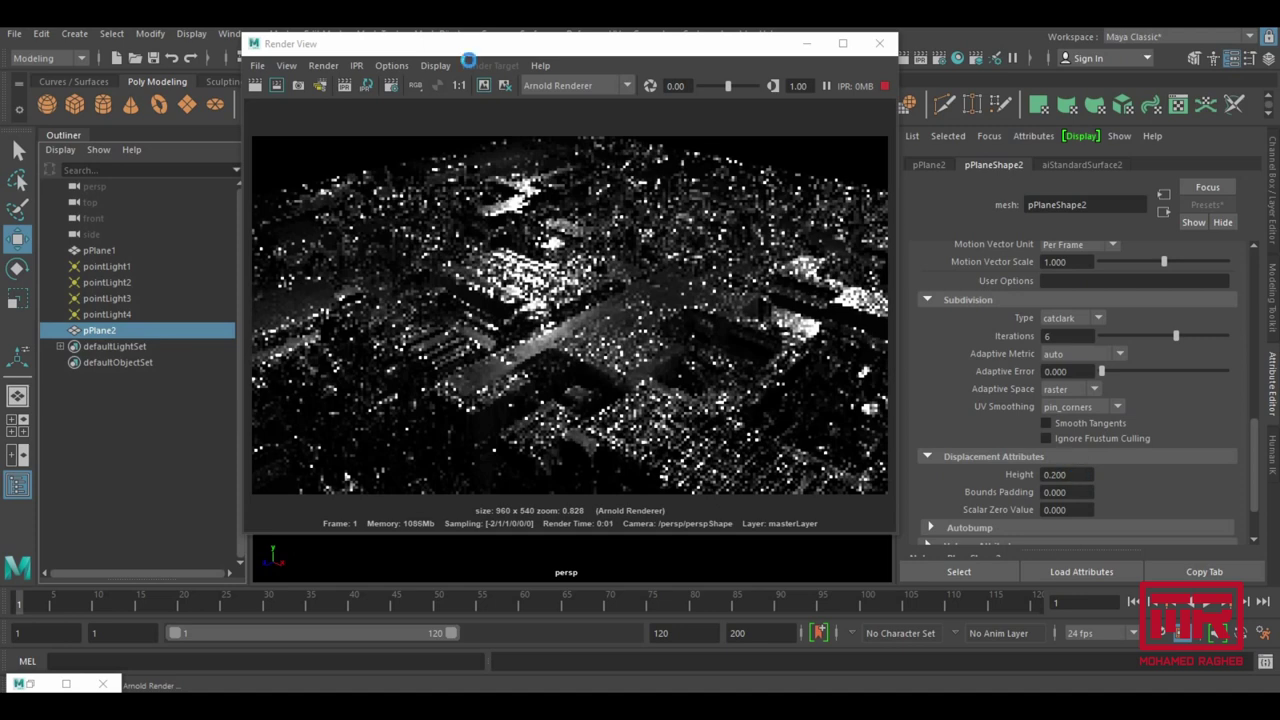
left_click_drag(460, 45, 650, 90)
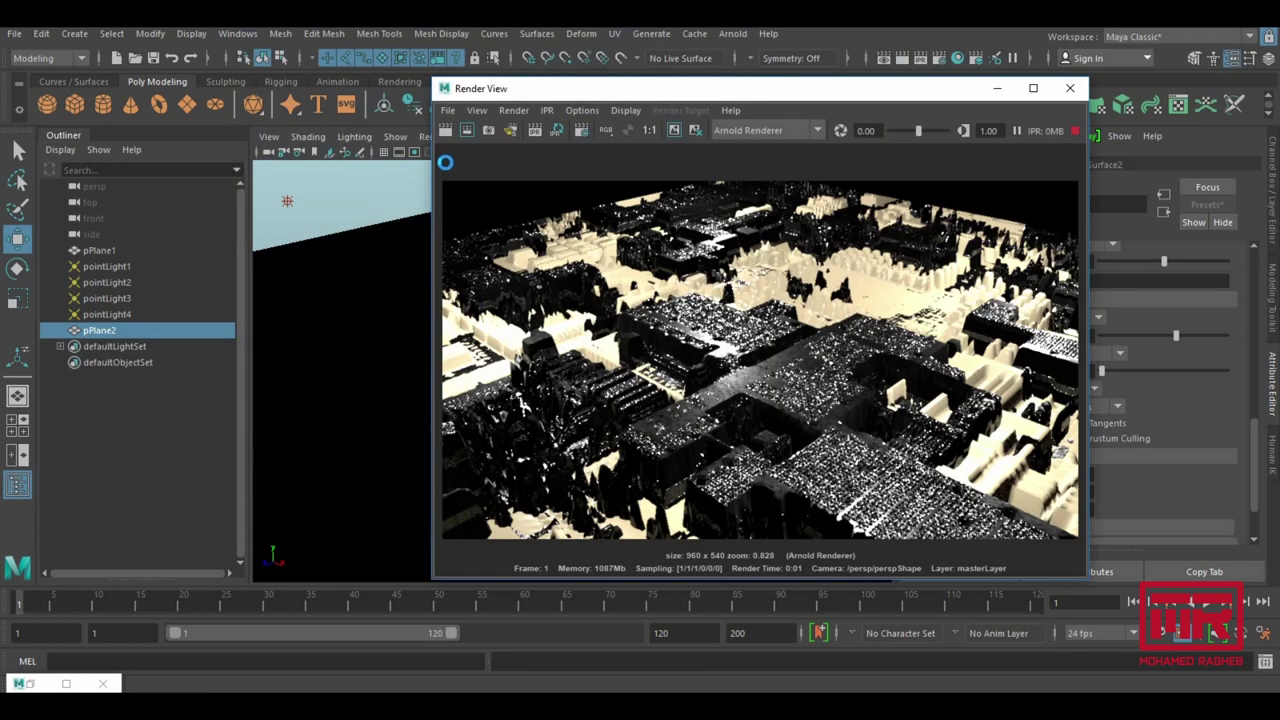
left_click_drag(779, 93, 583, 47)
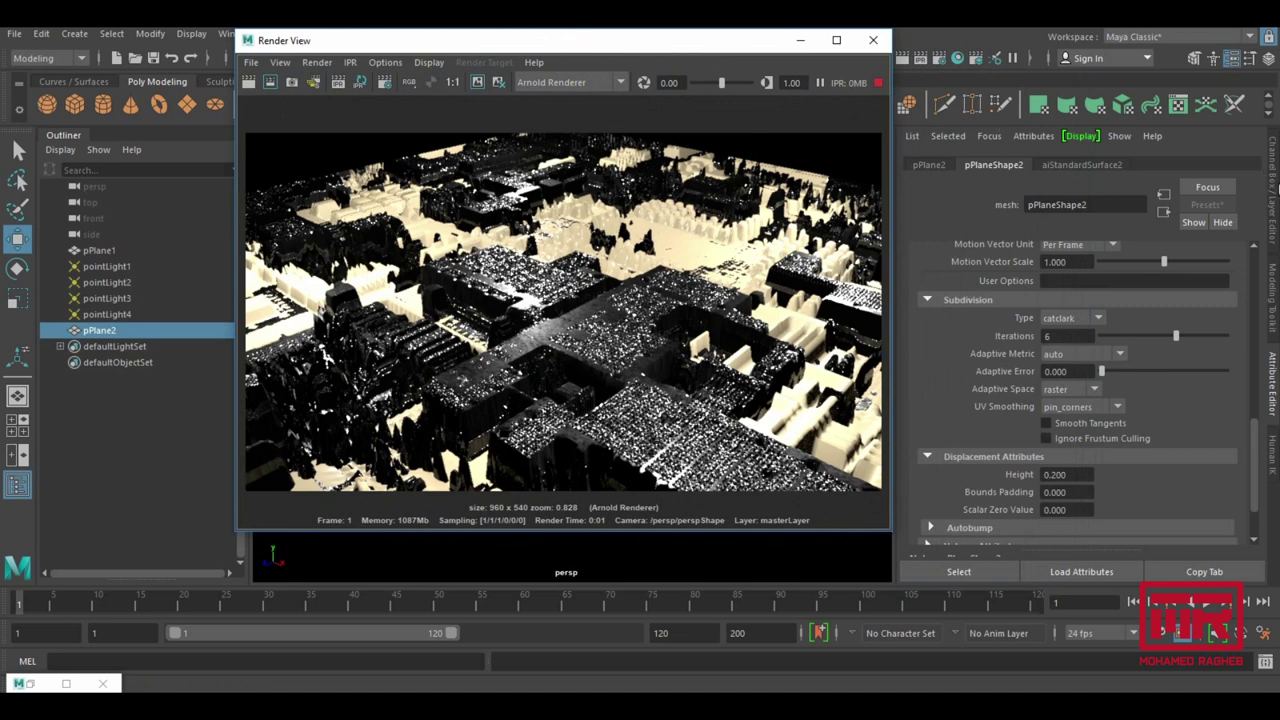
left_click(1082, 165)
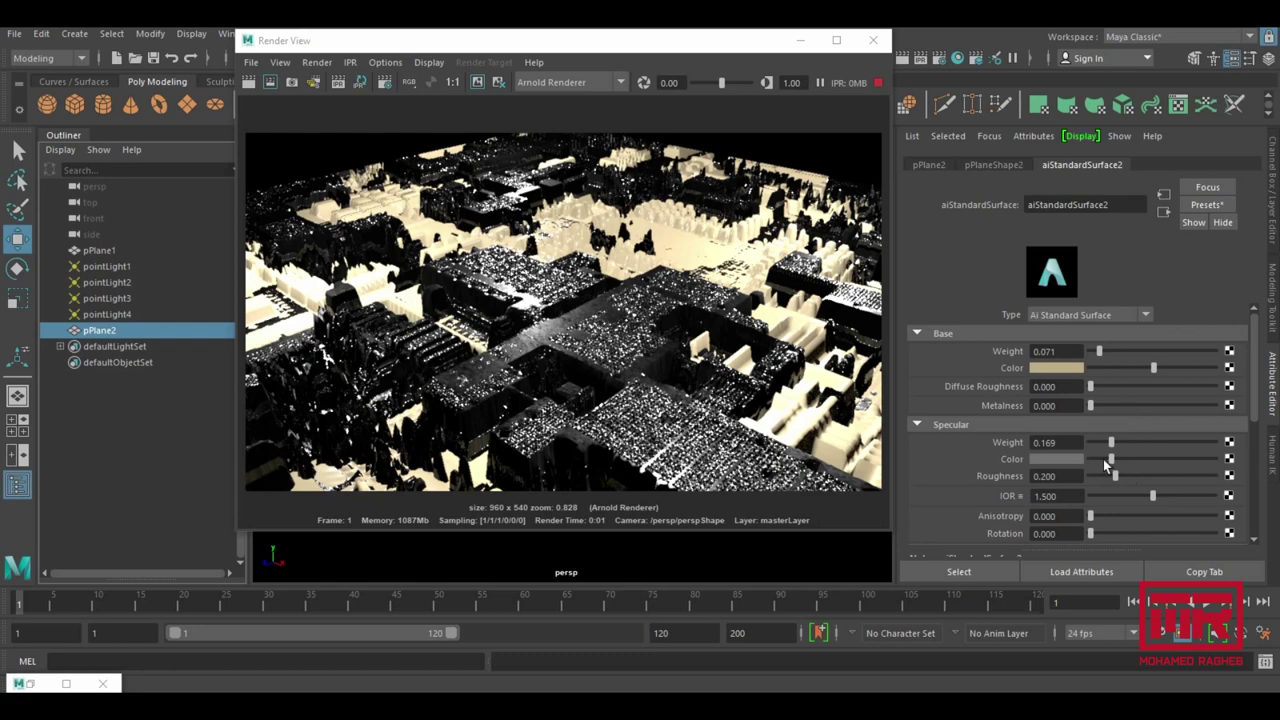
left_click_drag(1144, 404, 1222, 405)
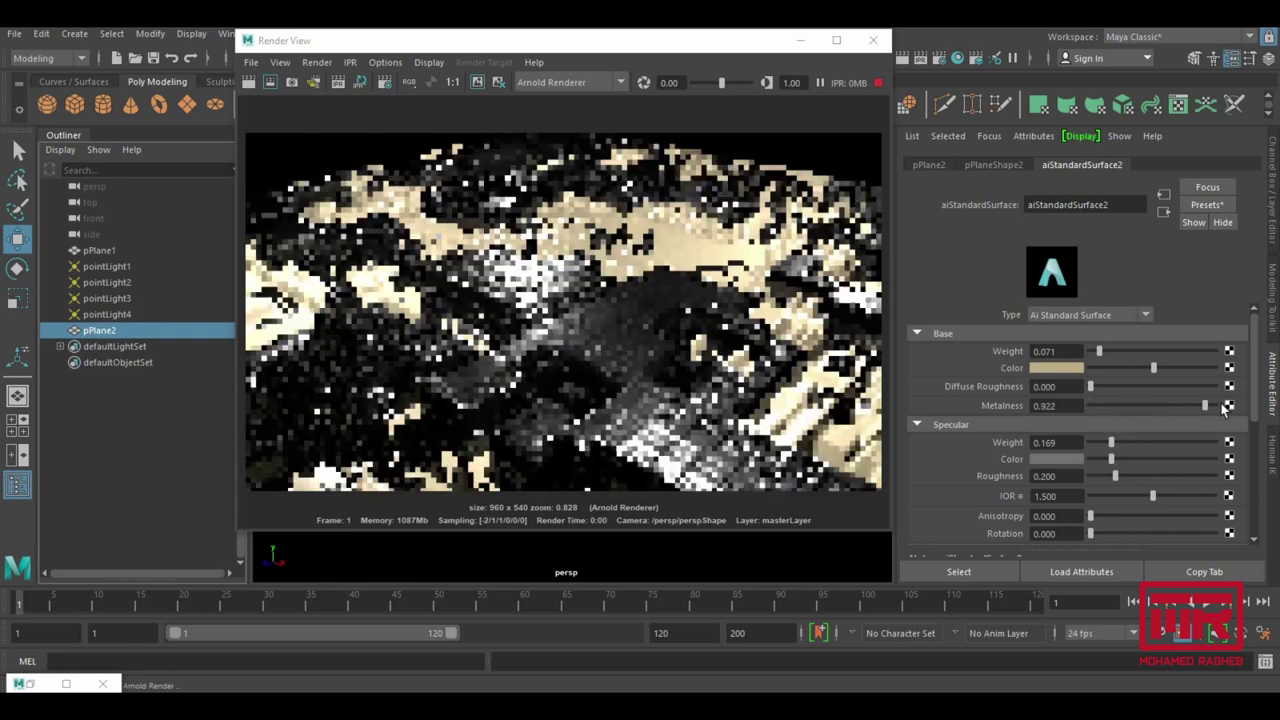
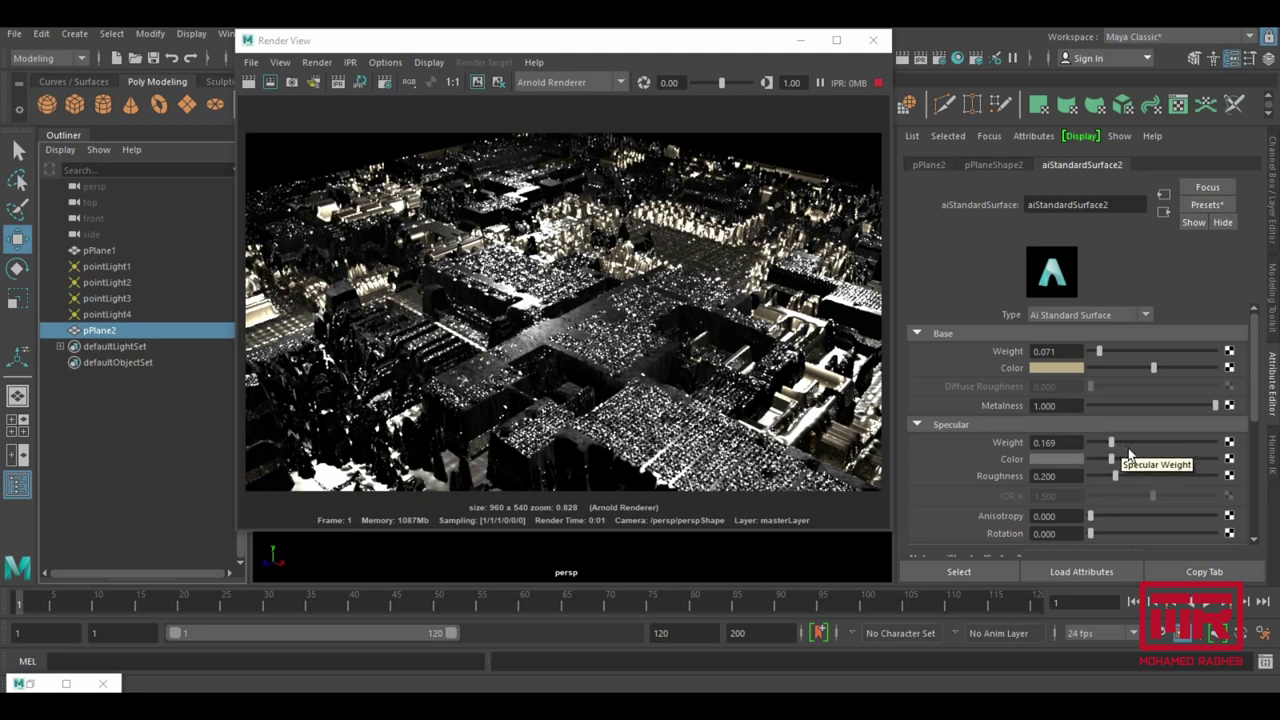
Brighten aiStandardSurface2's specular colour, set specular weight 0.610, move Render View aside, select pointLight1.
left_click_drag(1128, 460, 1171, 456)
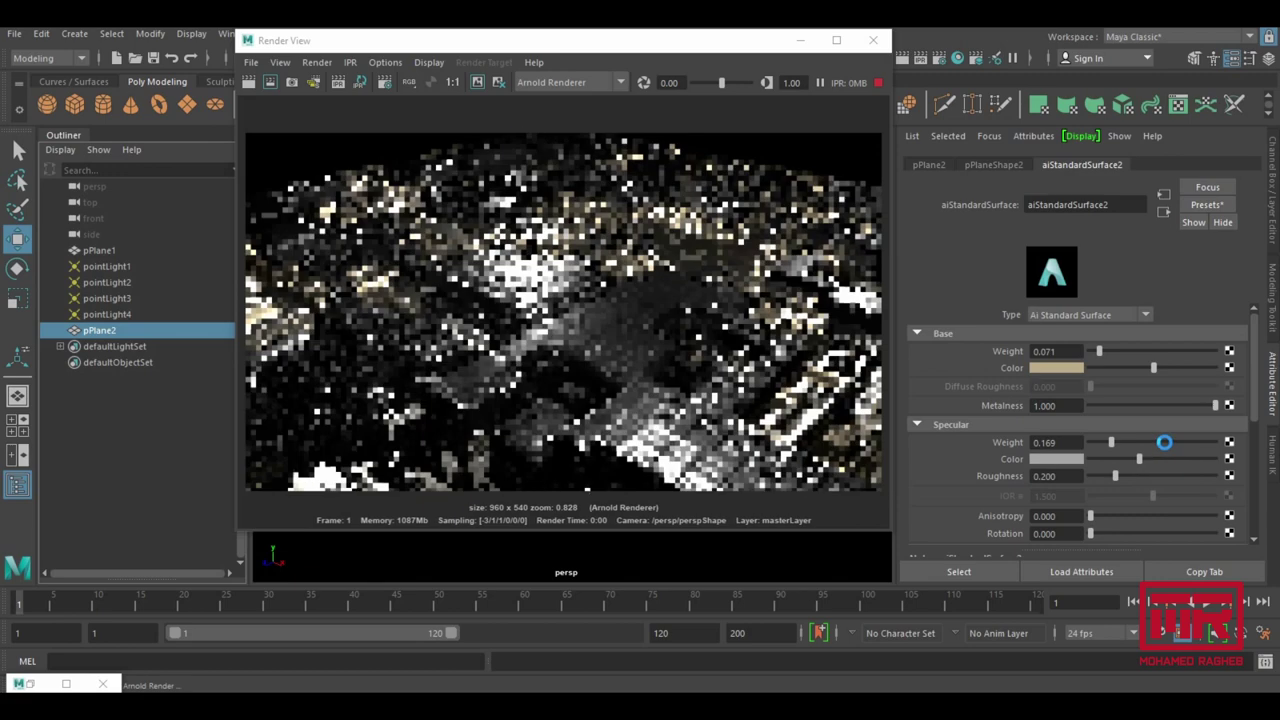
left_click(1164, 442)
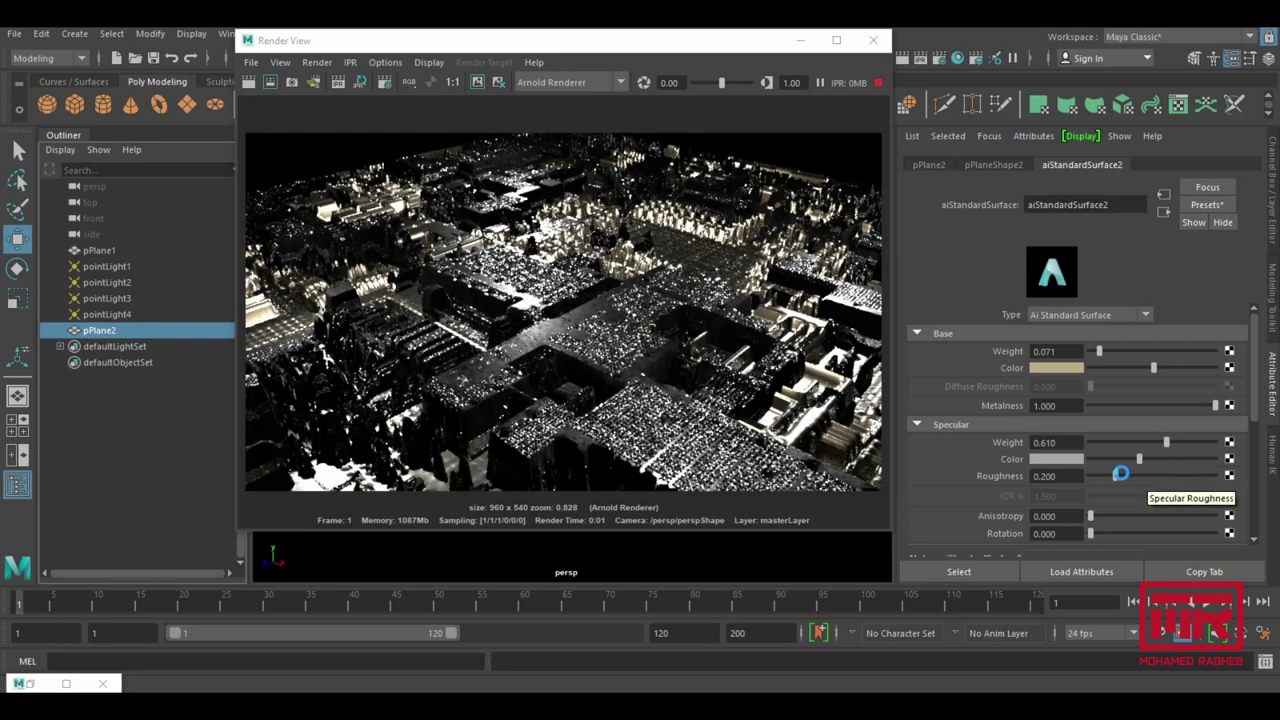
mouse_move(548, 39)
left_mouse_down()
mouse_move(677, 41)
mouse_move(836, 240)
left_mouse_up()
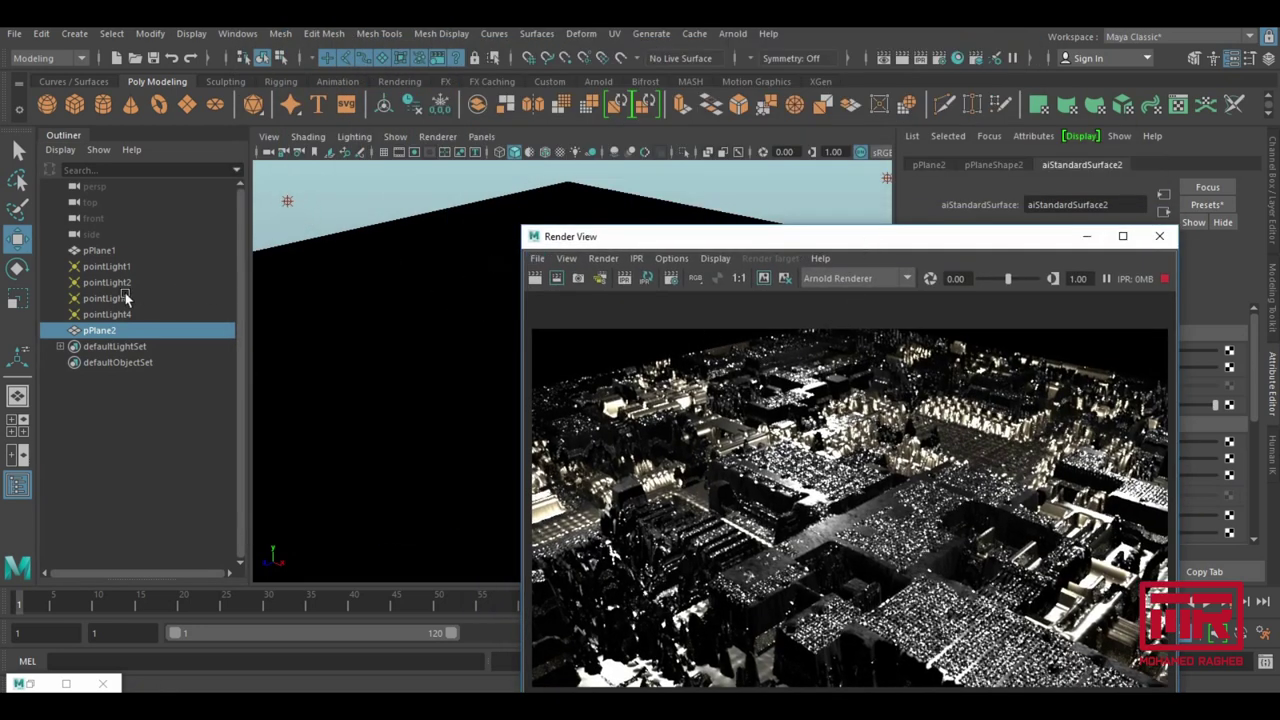
left_click(100, 266)
Set pointLight1's colour to a fully saturated, bright orange.
left_click_drag(891, 247, 498, 79)
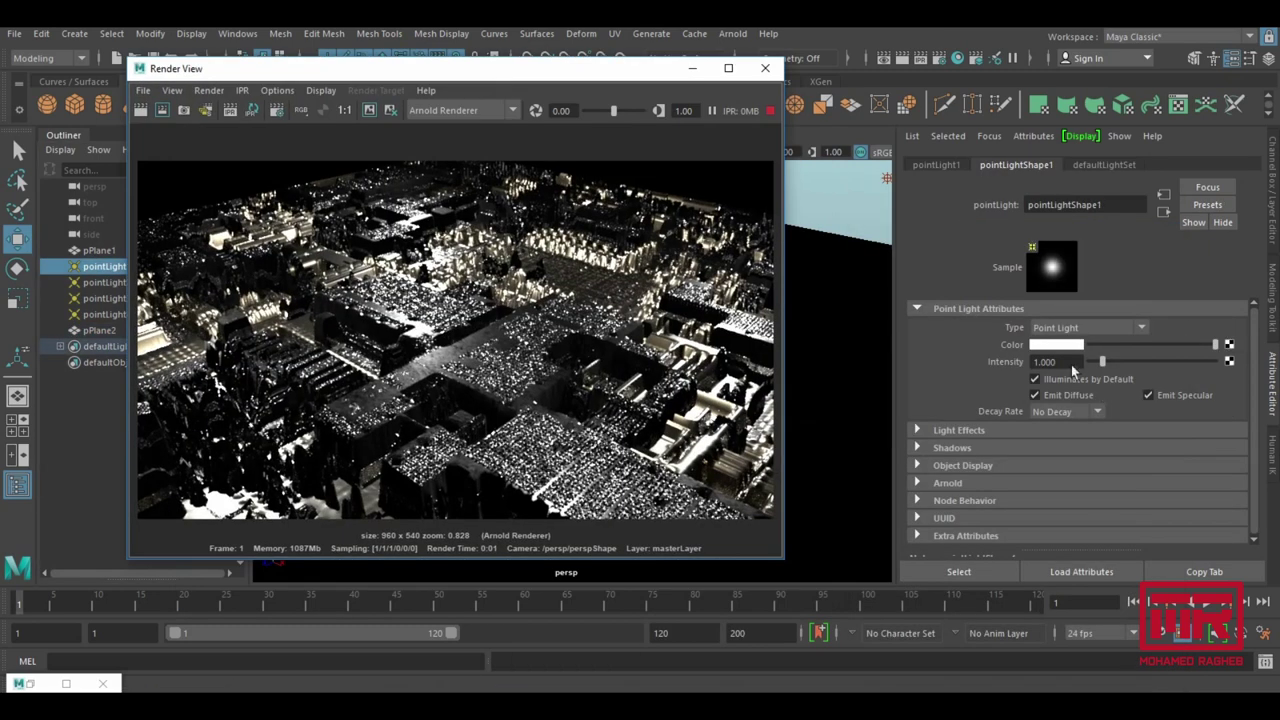
left_click(959, 484)
scroll(1019, 463, "down", 3)
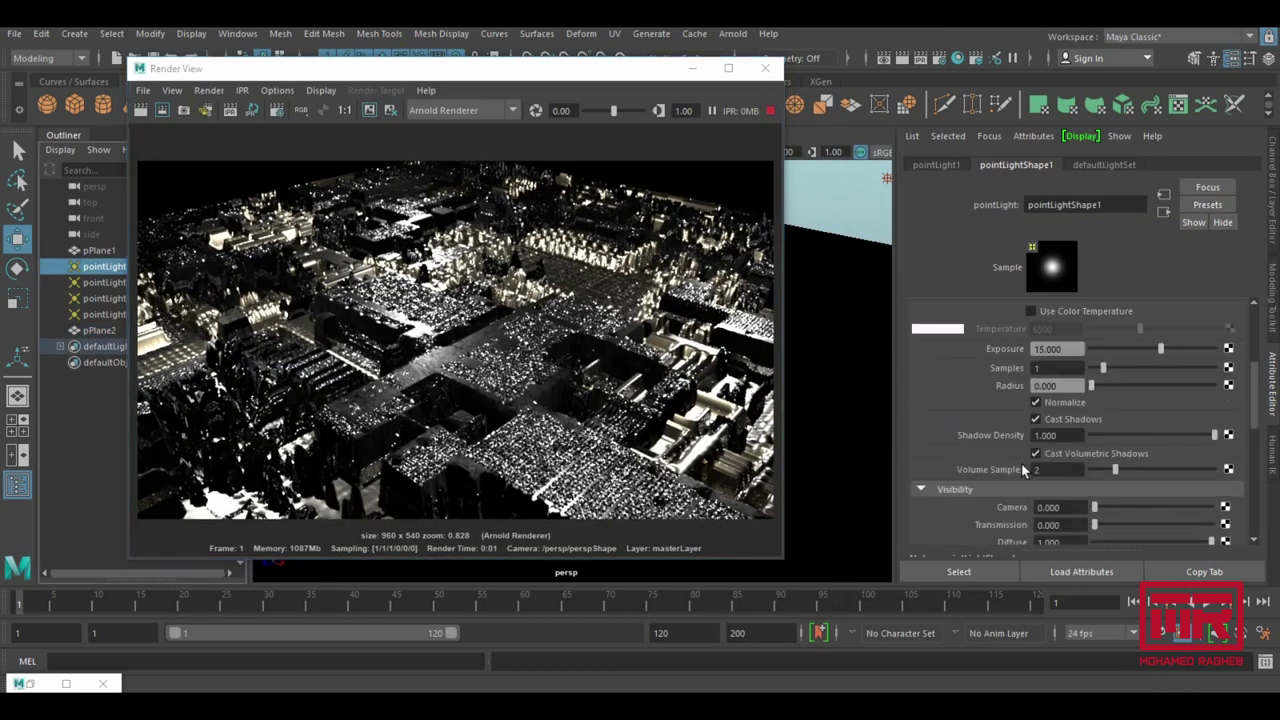
scroll(1076, 397, "up", 2)
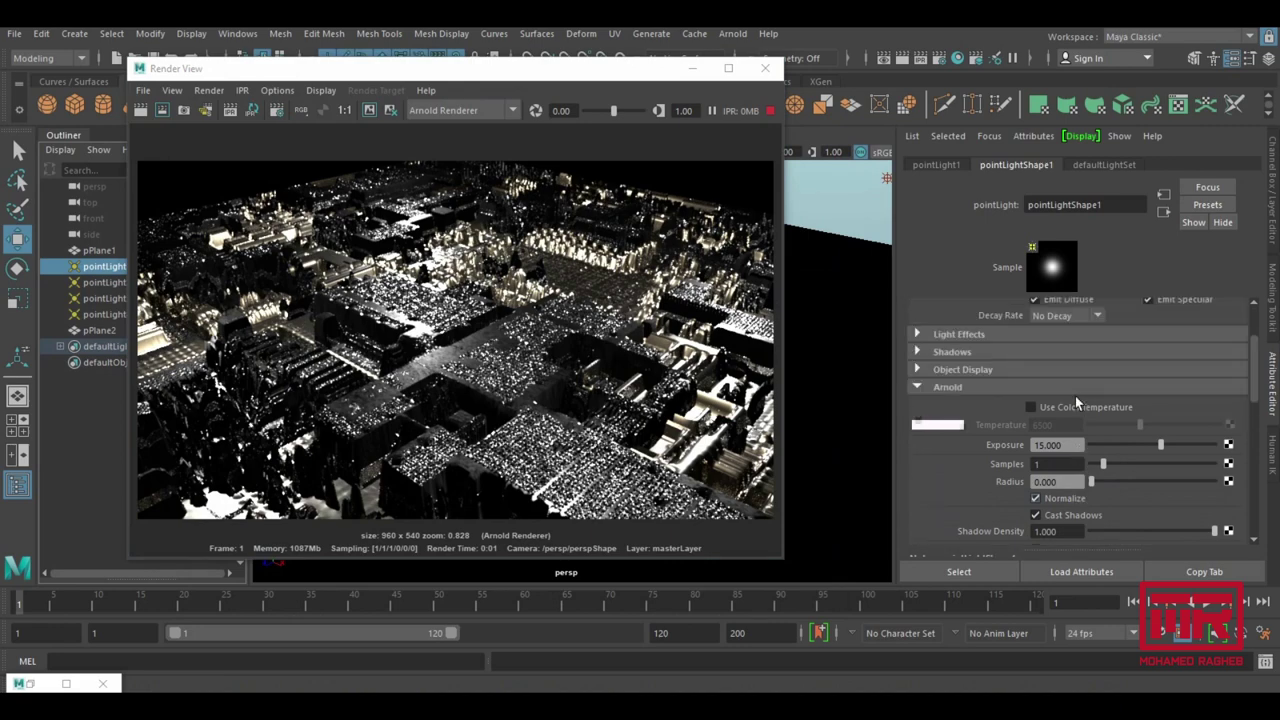
left_click(1075, 396)
left_click(1066, 345)
left_click_drag(1036, 339, 1032, 318)
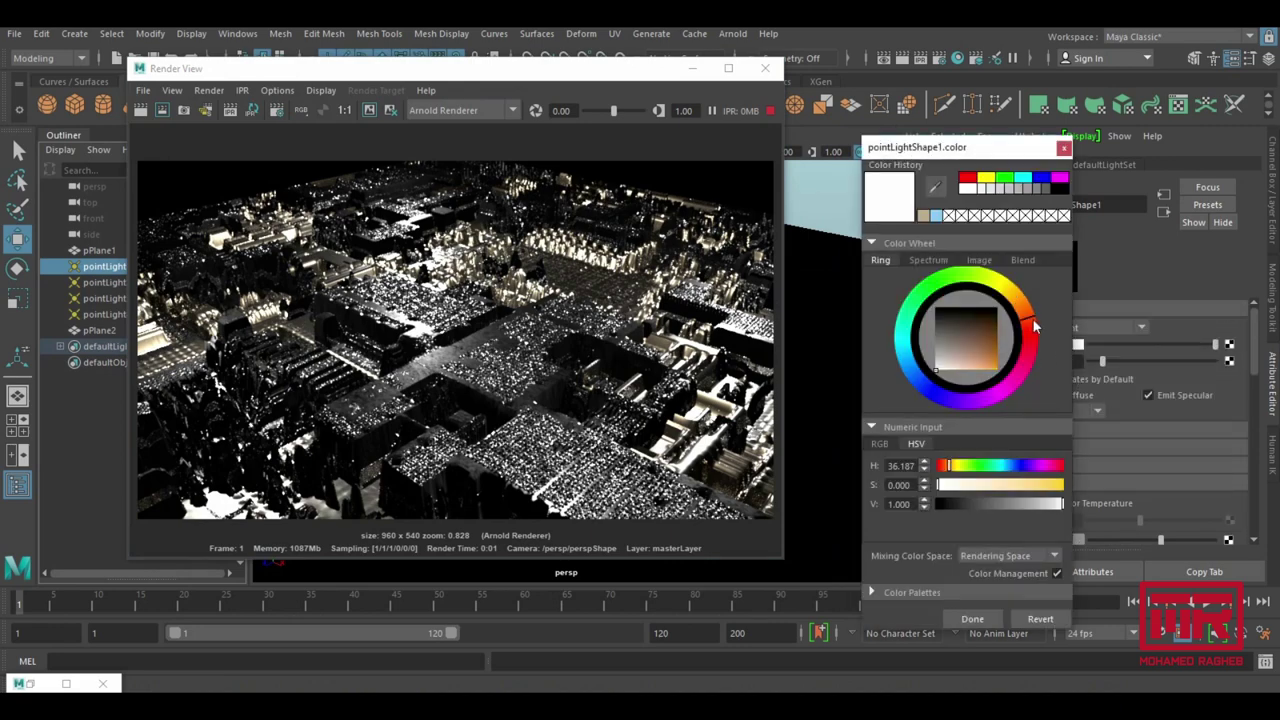
left_click(988, 362)
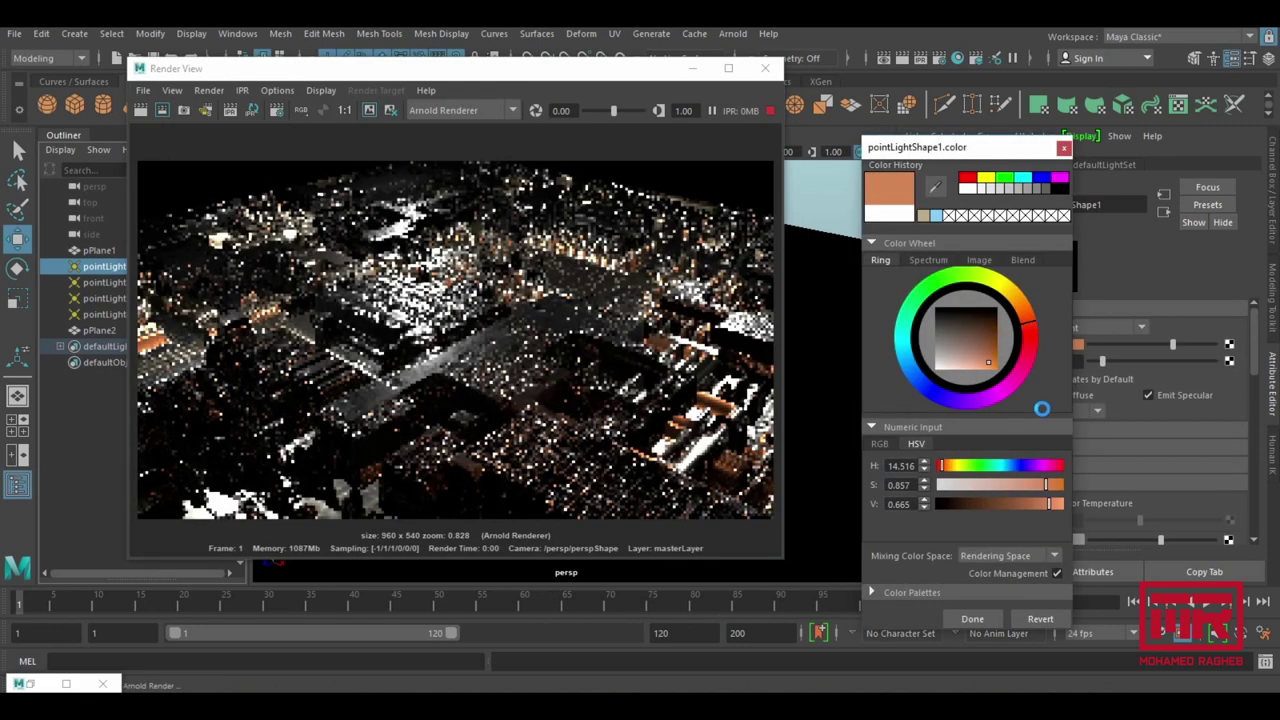
left_click_drag(1040, 407, 1015, 448)
left_click(973, 619)
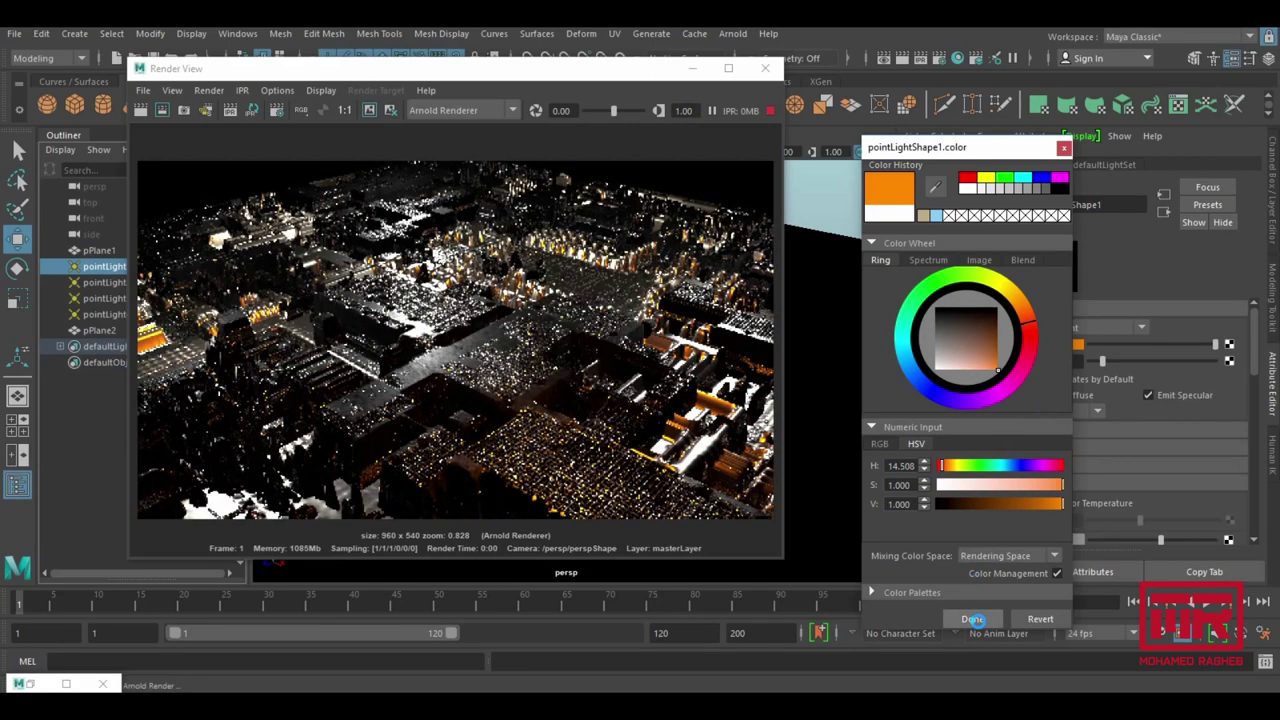
Make pointLight2 cyan and pointLight3 light blue.
left_click(95, 282)
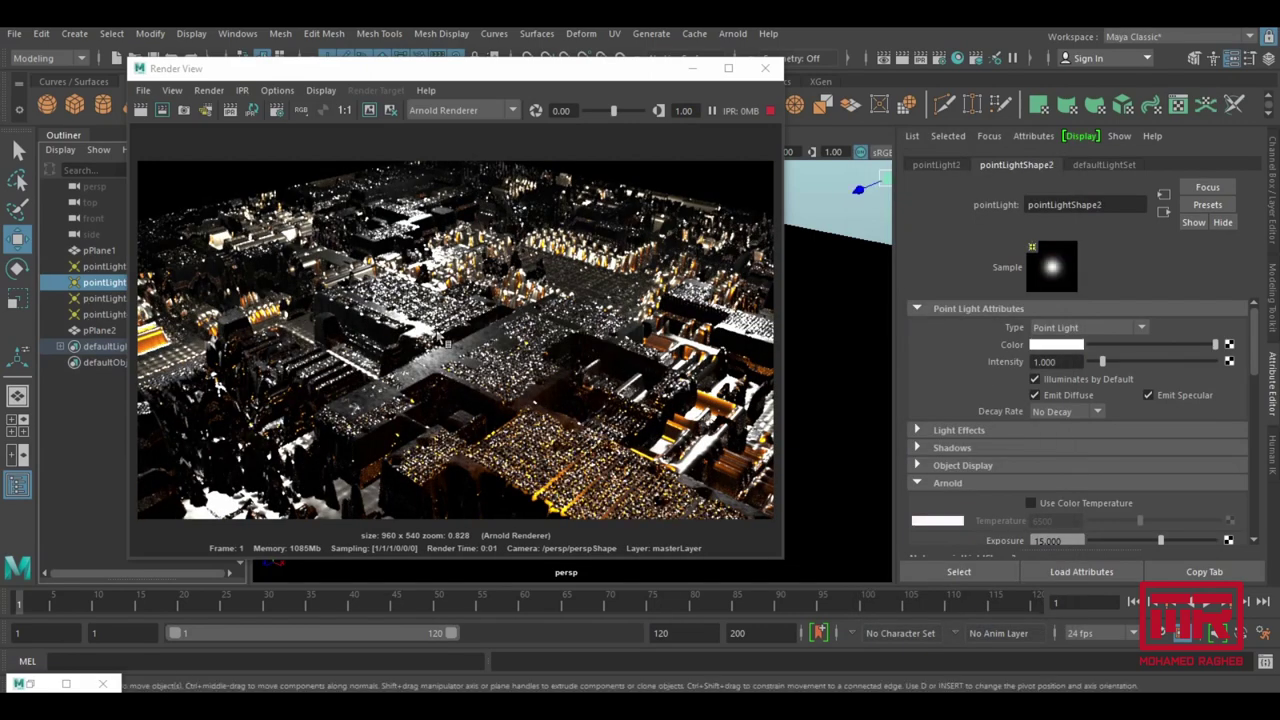
left_click(1056, 345)
left_click_drag(916, 395, 1020, 414)
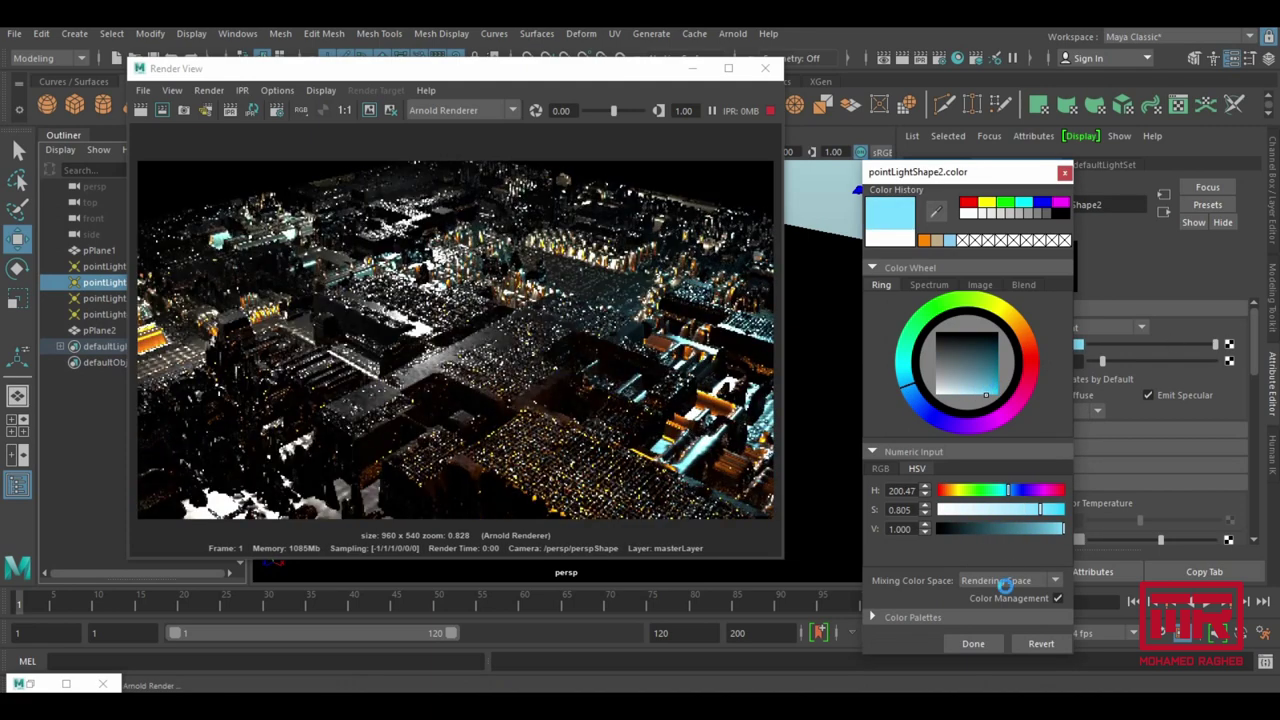
left_click(973, 643)
left_click_drag(514, 72, 538, 76)
left_click(105, 298)
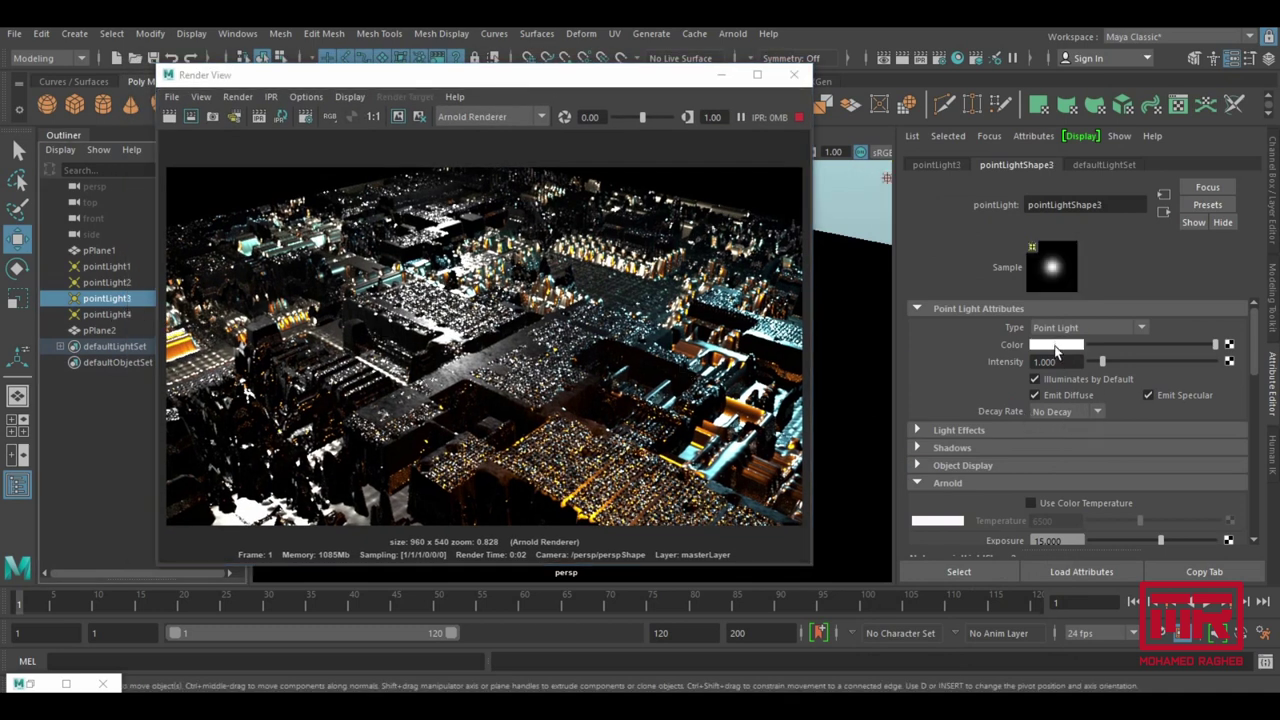
left_click(1056, 344)
left_click(990, 408)
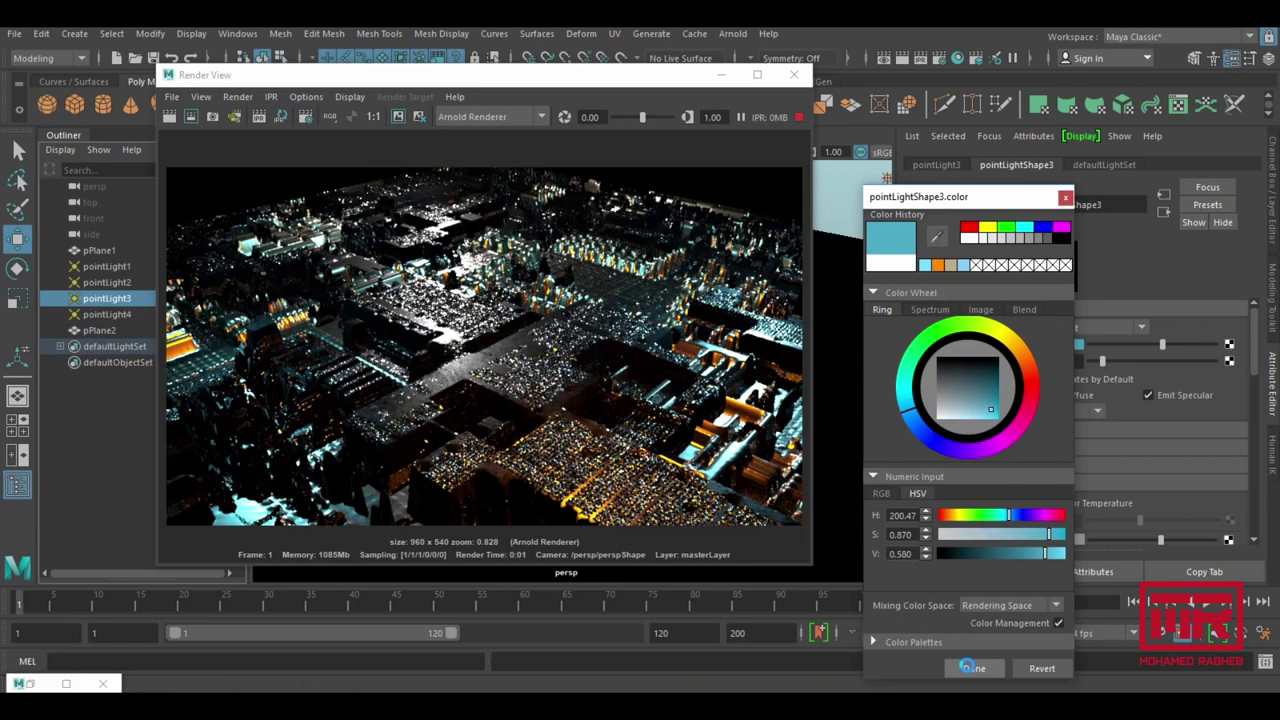
Give pointLight4 a soft pink-purple colour (HSV 313.42, 0.520, 0.423).
left_click(107, 314)
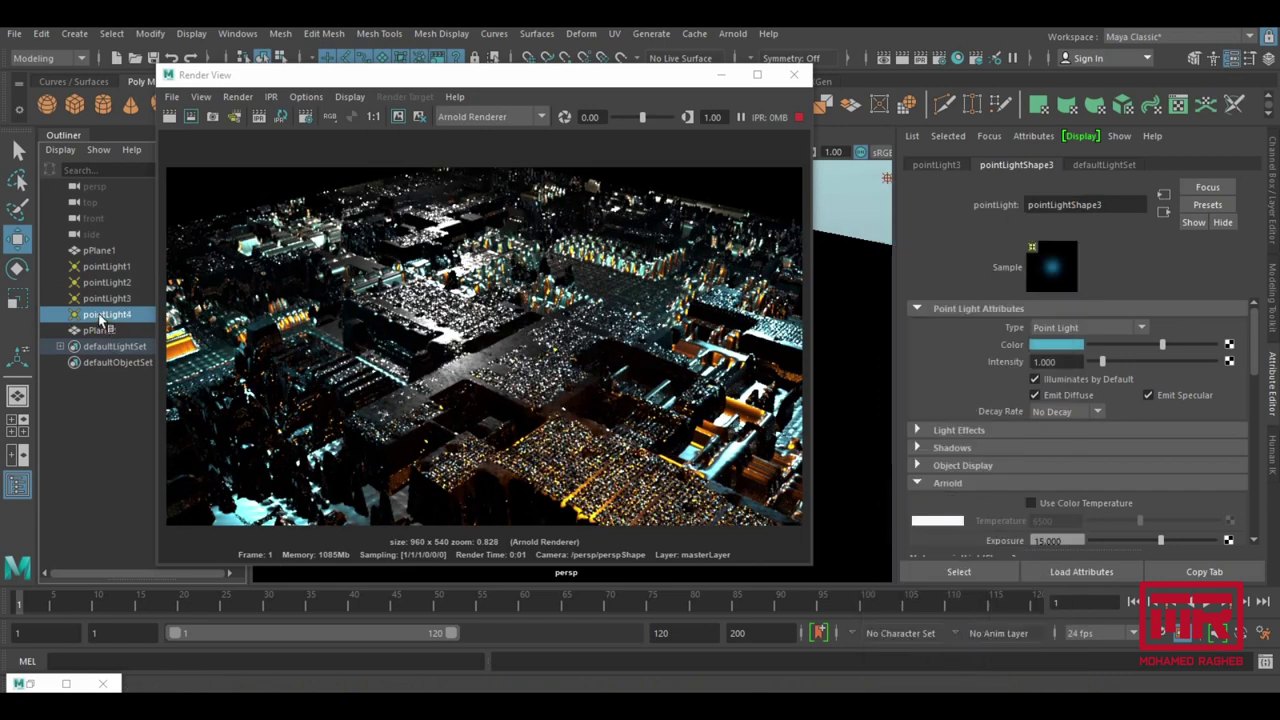
left_click(1068, 345)
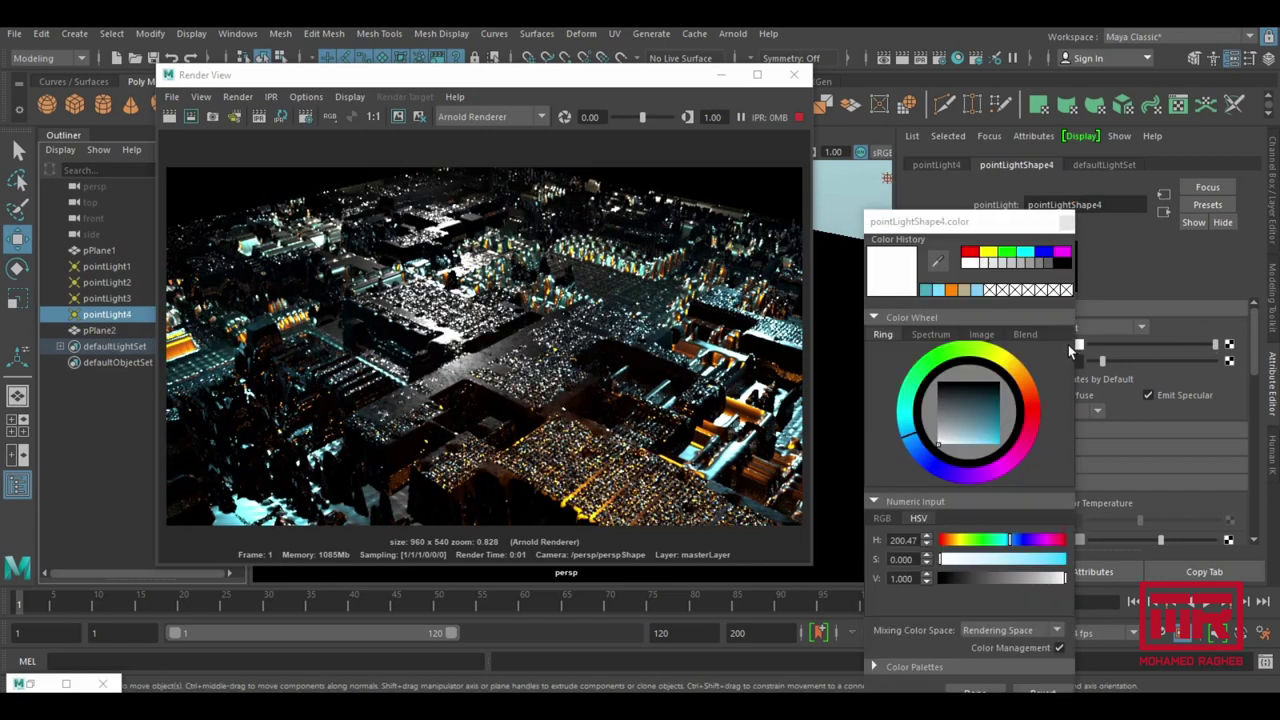
left_click(1011, 457)
left_click_drag(993, 431, 993, 415)
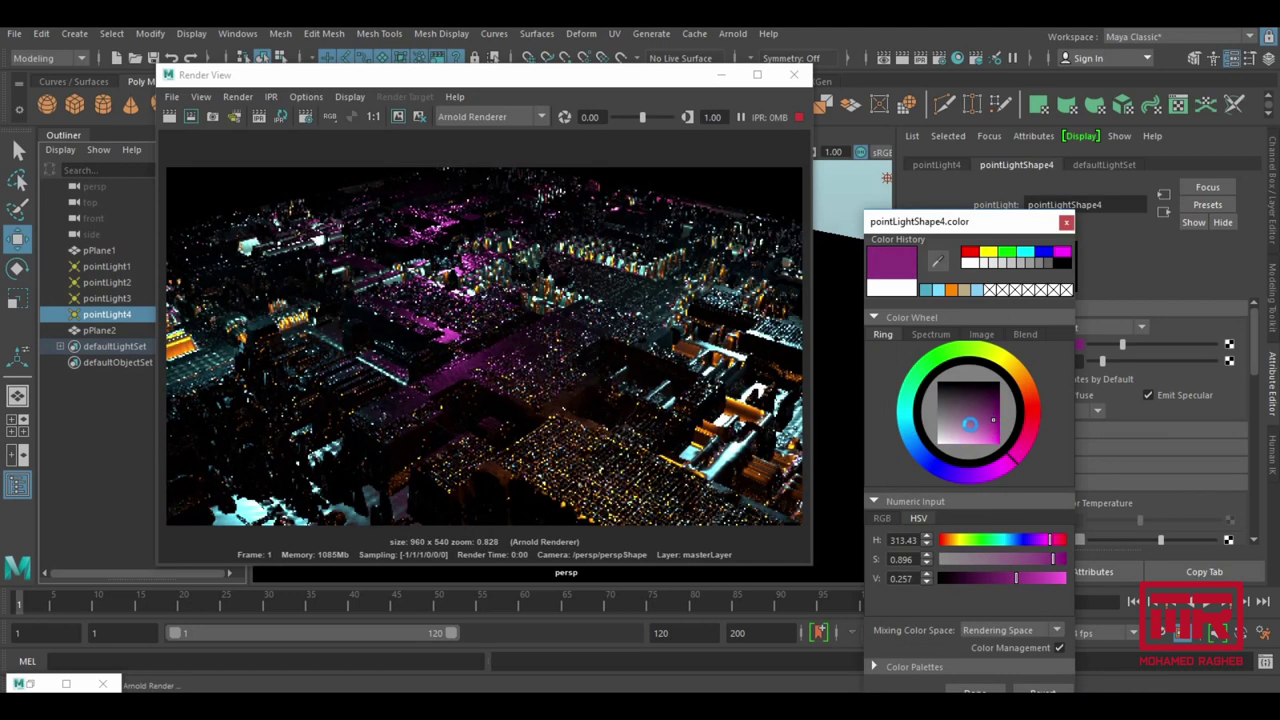
left_click(969, 428)
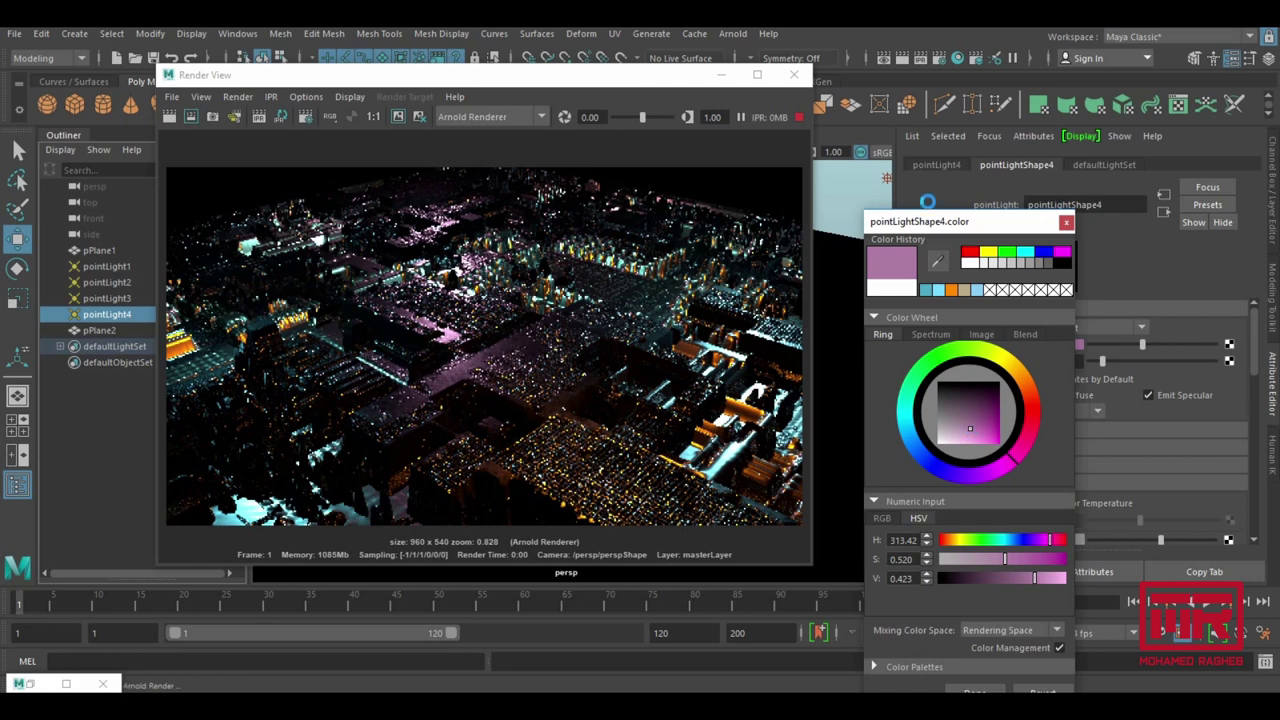
left_click_drag(980, 217, 1028, 98)
left_click(1023, 575)
left_click_drag(466, 86, 564, 73)
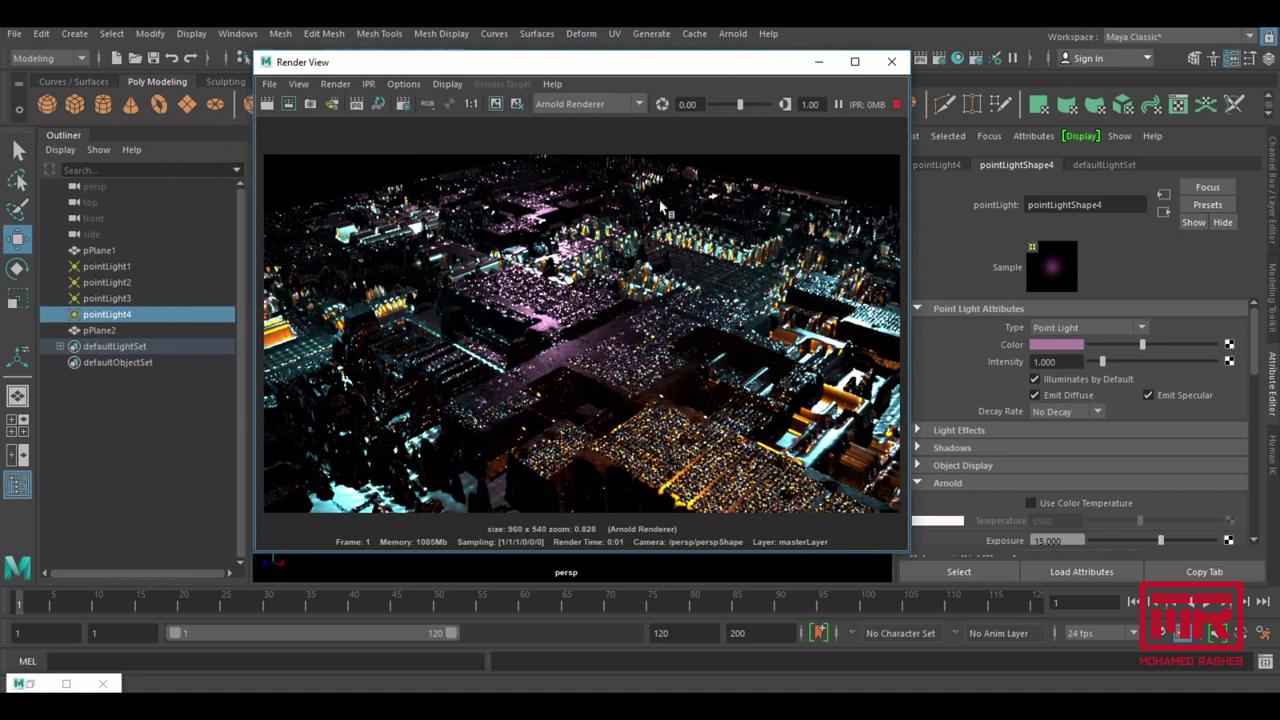
scroll(661, 207, "down", 1)
Drag Render View left so pointLight4's attributes sit beside the cityscape render.
scroll(640, 195, "down", 2)
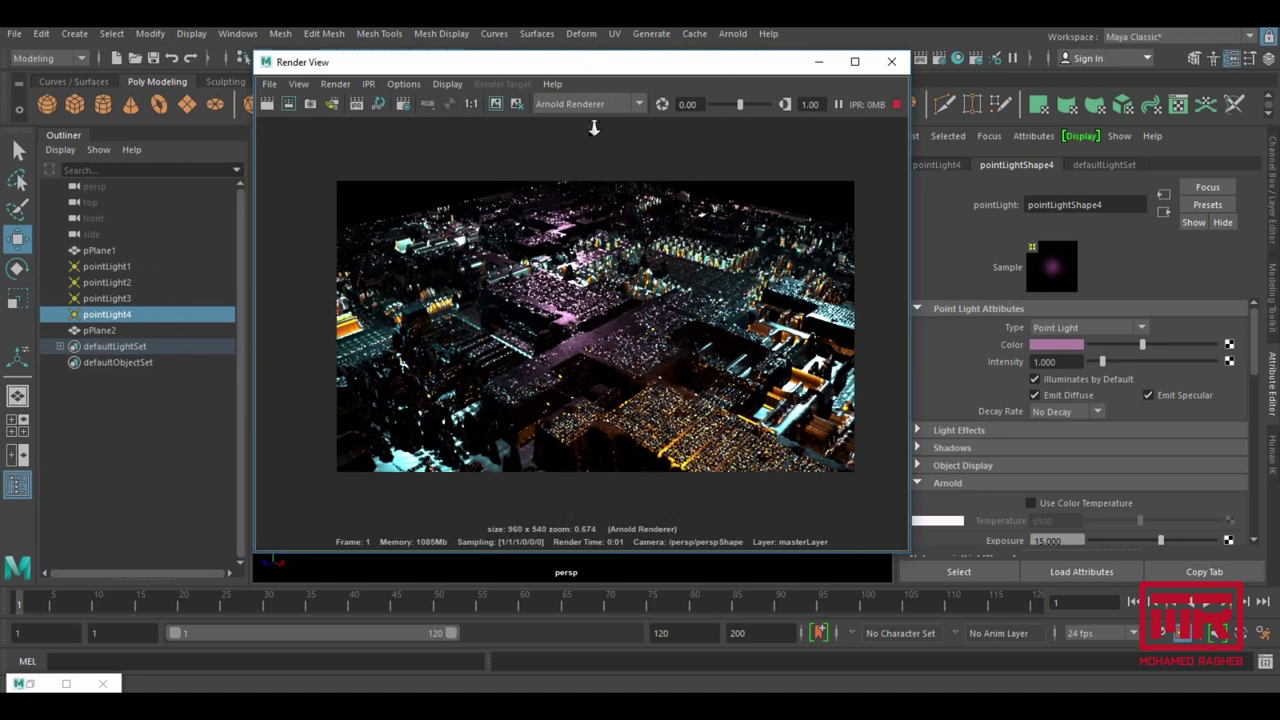
left_click_drag(570, 61, 923, 66)
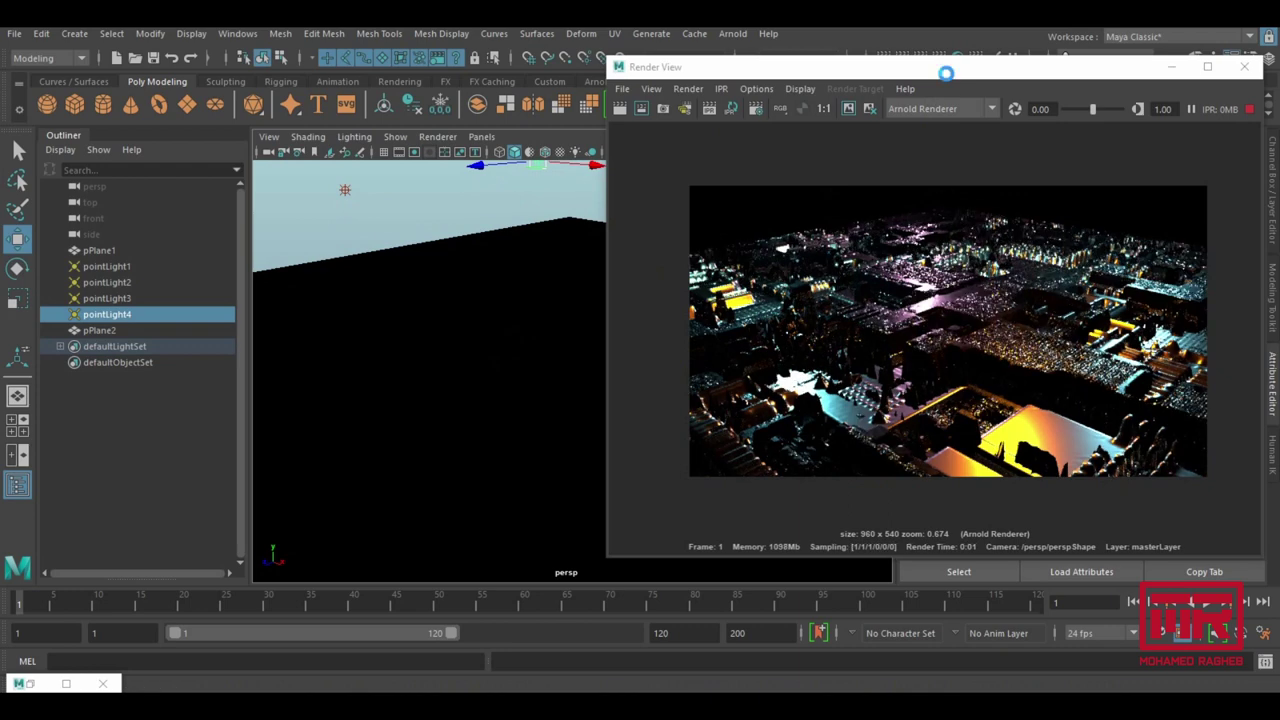
mouse_move(946, 73)
left_mouse_down()
mouse_move(646, 80)
mouse_move(705, 71)
left_mouse_up()
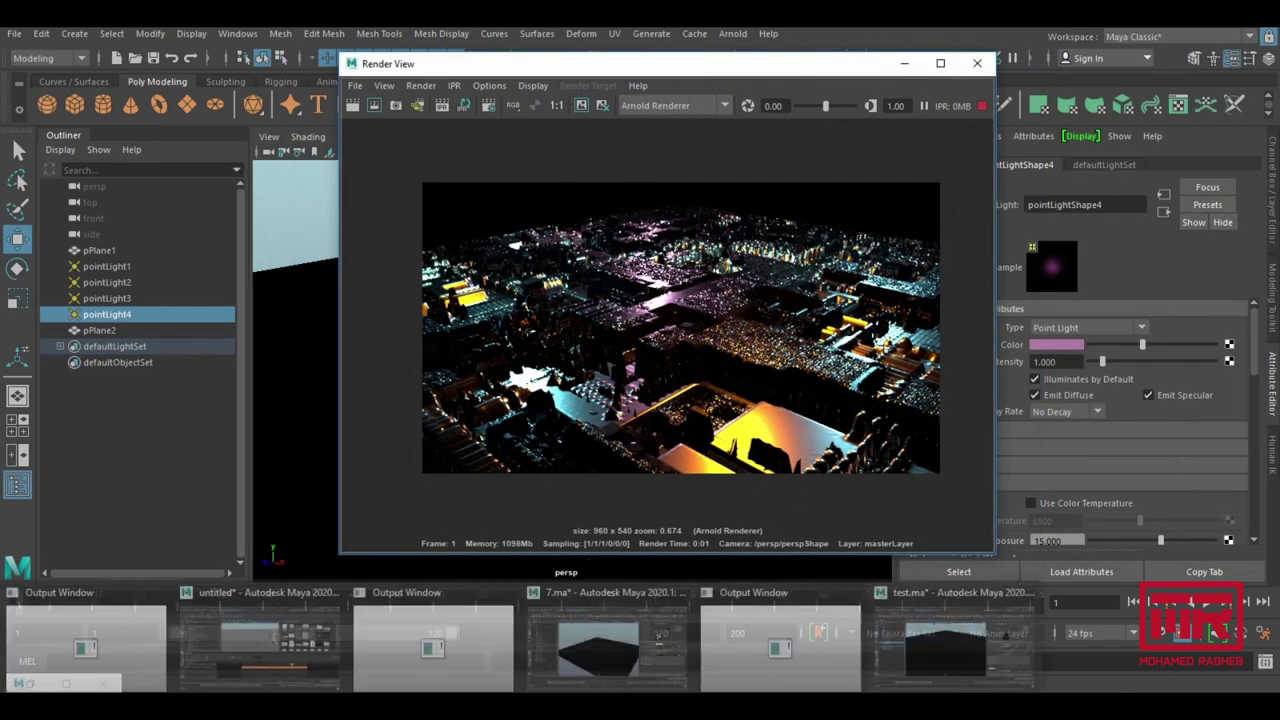
mouse_move(872, 76)
left_mouse_down()
mouse_move(783, 86)
mouse_move(722, 142)
left_mouse_up()
In Arnold Render Settings sampling, set Camera (AA) samples to 4.
left_click(930, 58)
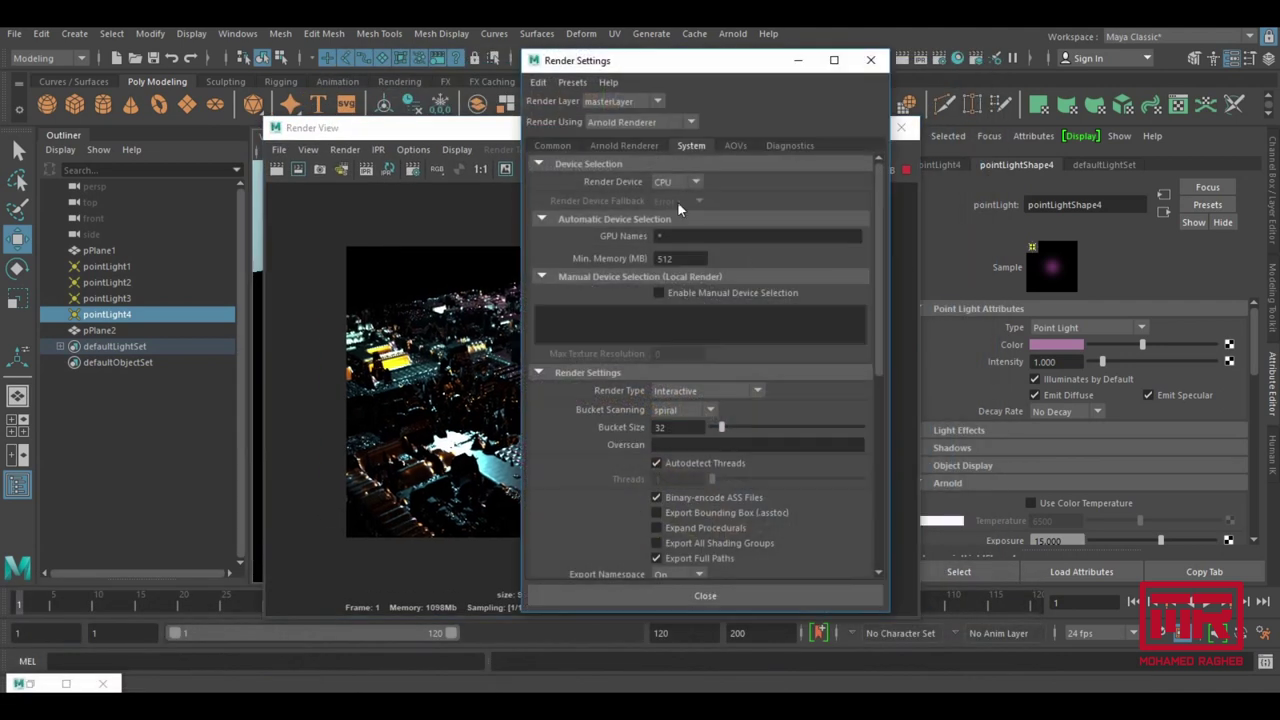
left_click(646, 146)
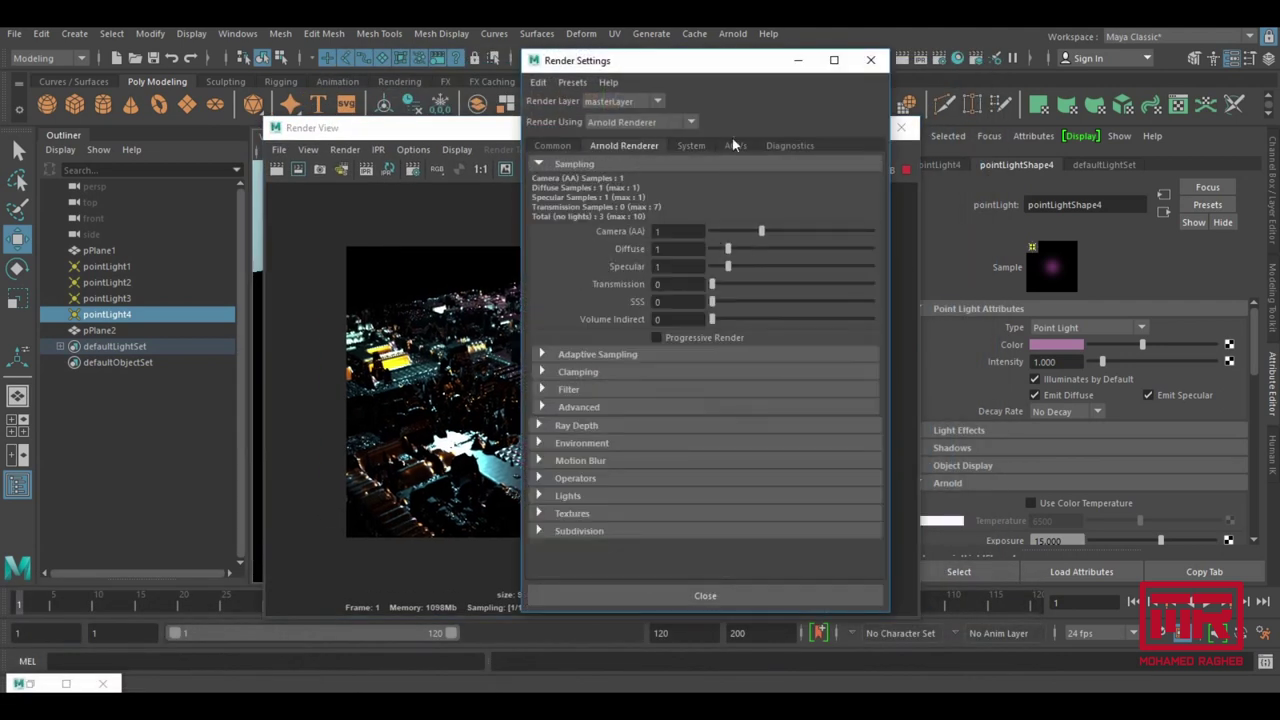
left_click(510, 128)
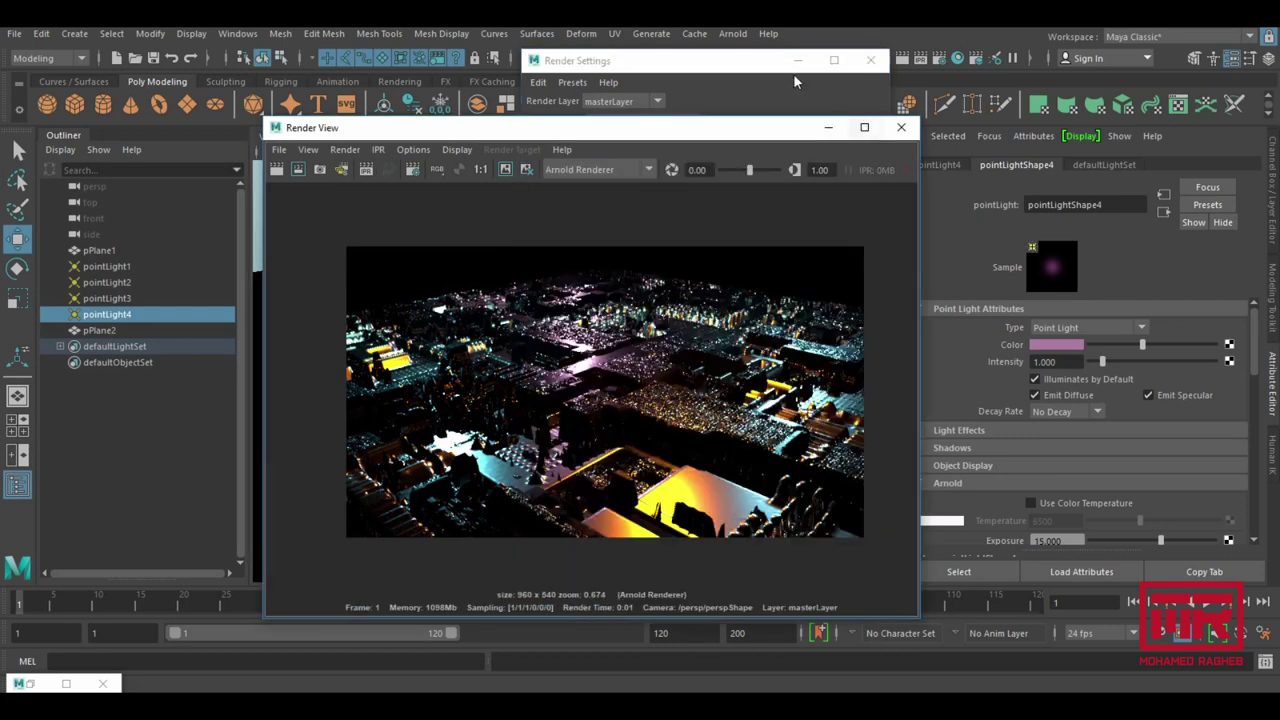
left_click(795, 78)
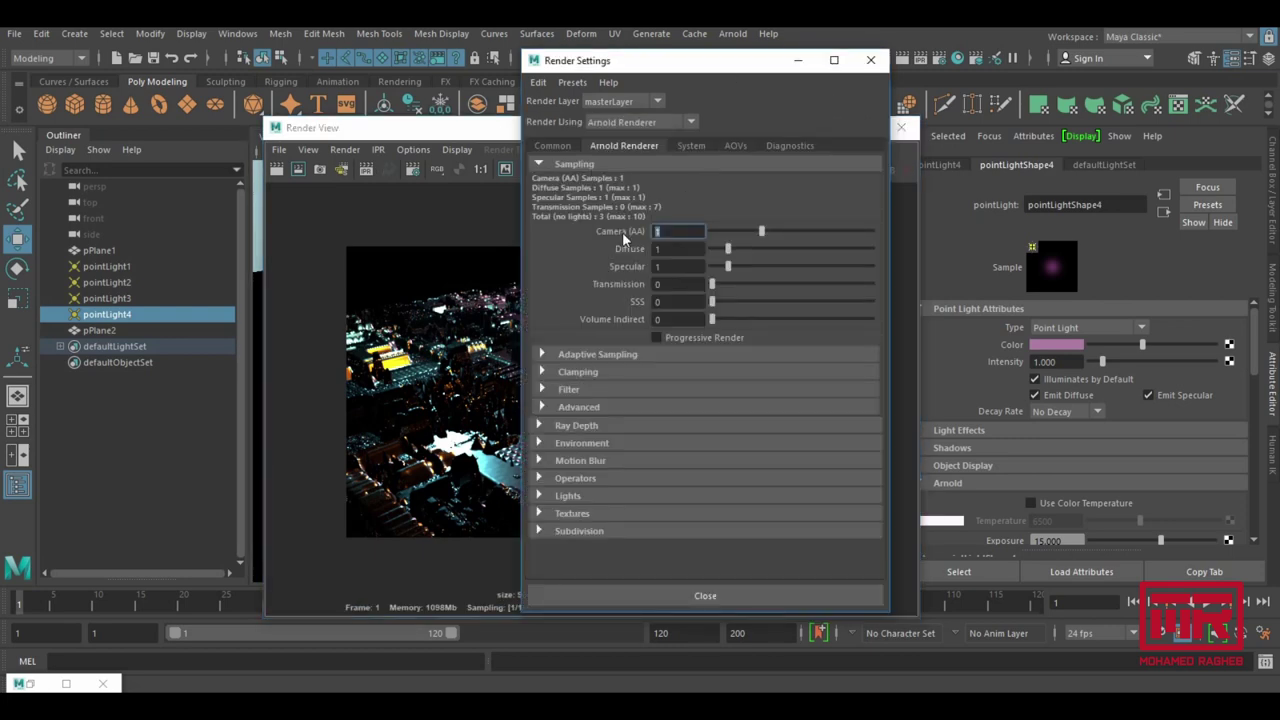
type("5")
key("Return")
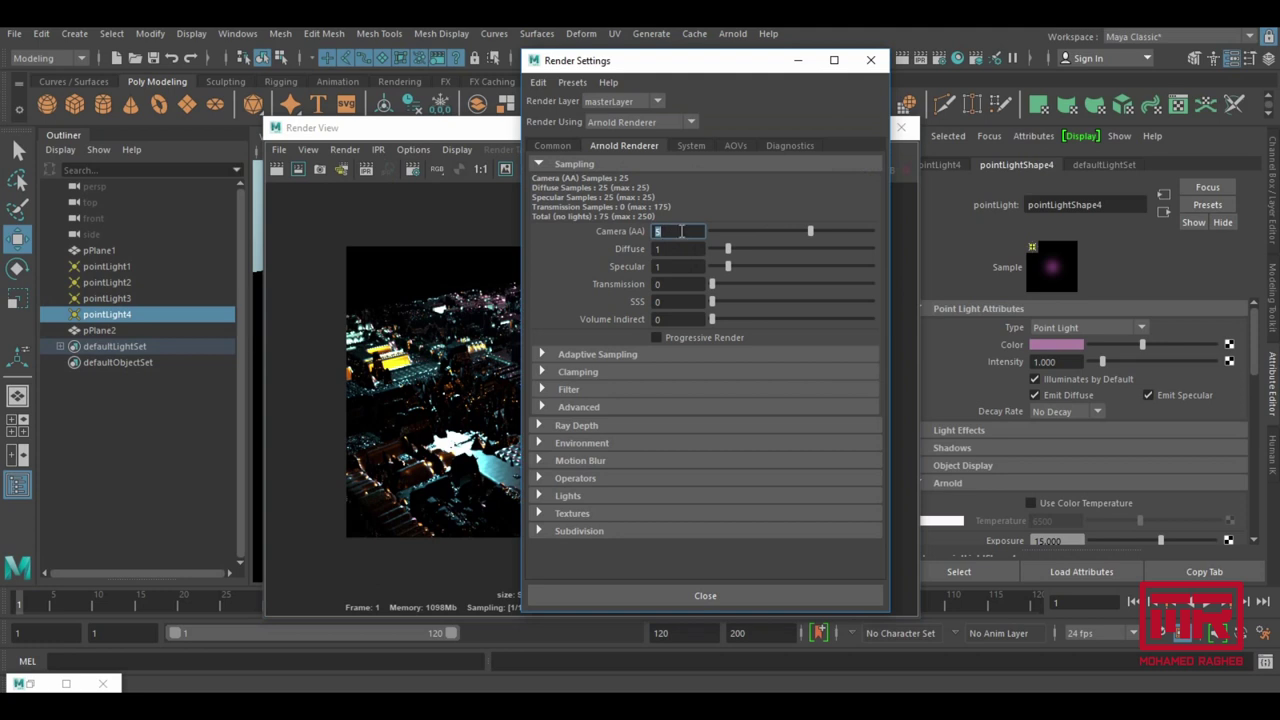
type("4")
key("Return")
Set Diffuse samples to 4 and Specular samples to 3, then close Render Settings.
type("4")
key("Return")
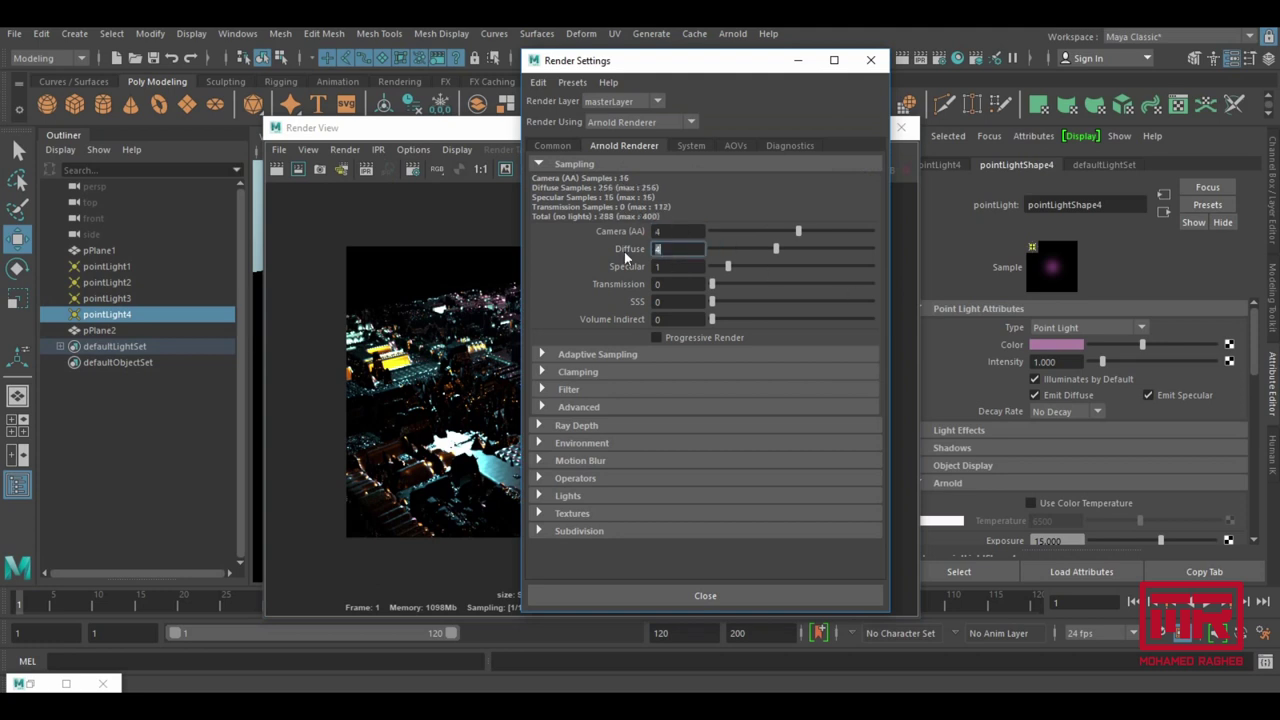
left_click(660, 264)
type("3")
key("Return")
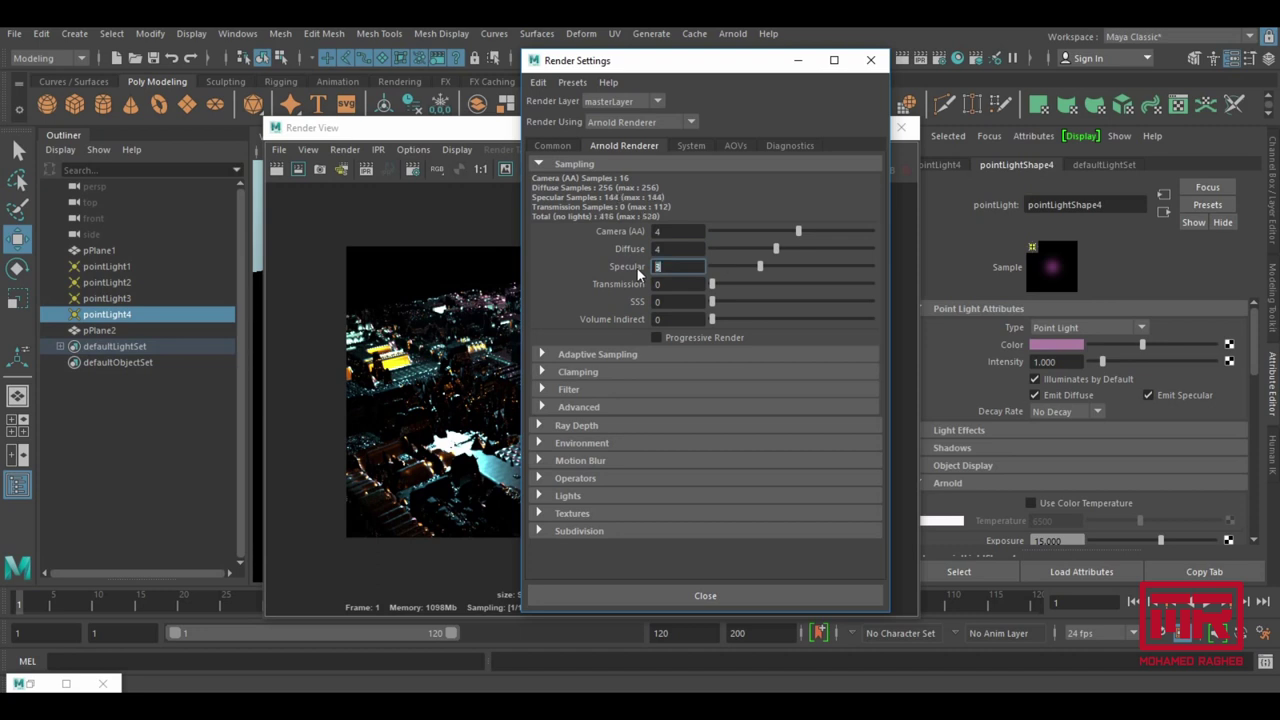
left_click_drag(707, 66, 781, 63)
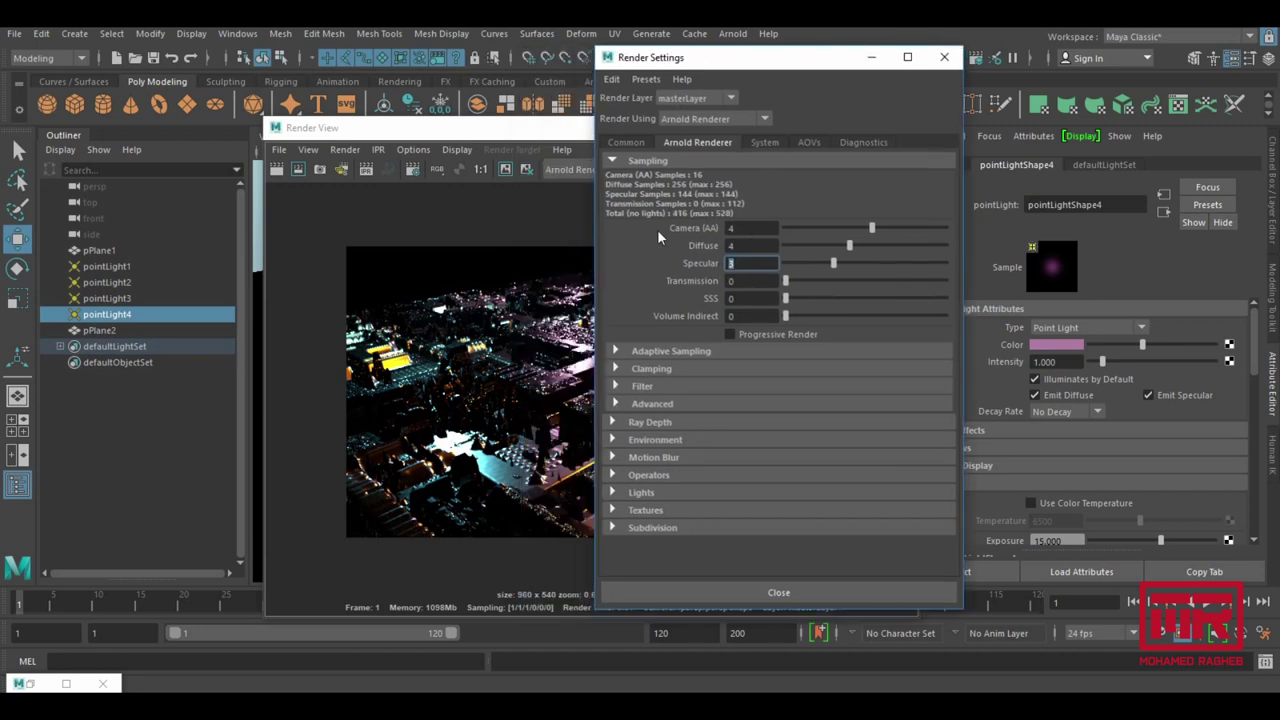
left_click(945, 58)
left_click_drag(627, 138, 747, 79)
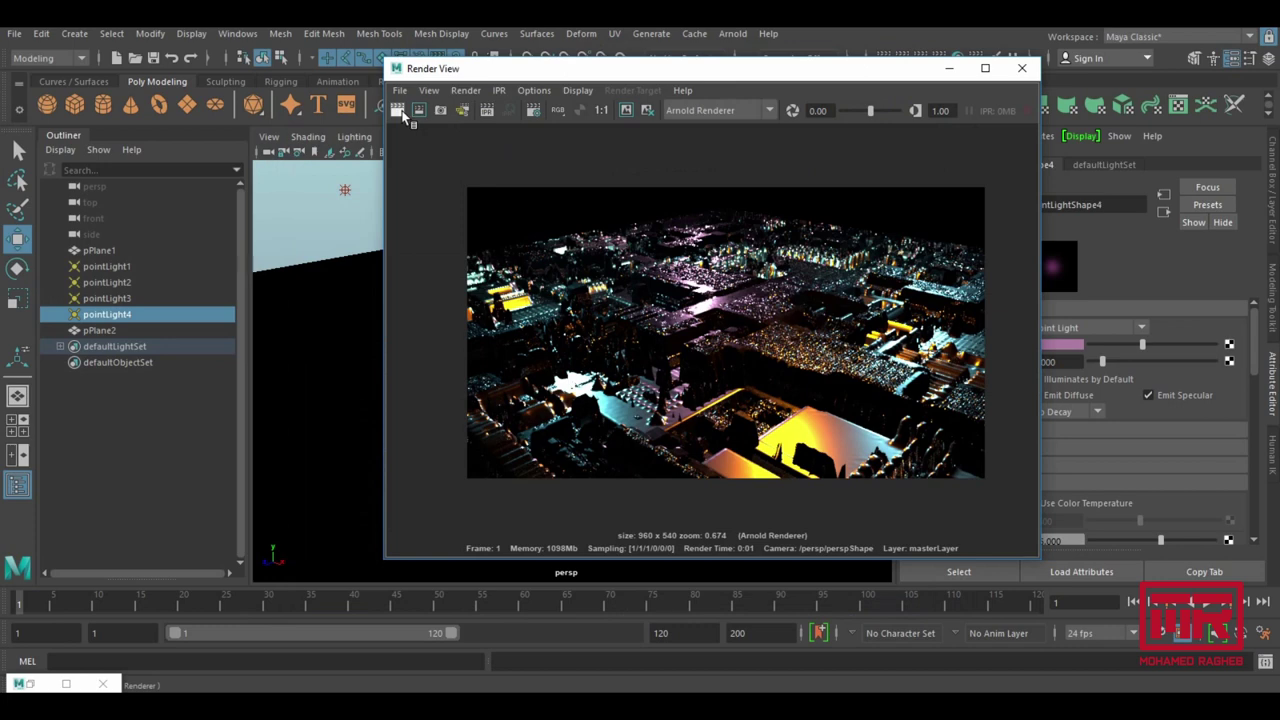
Render the cityscape from the persp camera and minimize Hypershade to reveal the render.
right_click(400, 112)
left_click(470, 143)
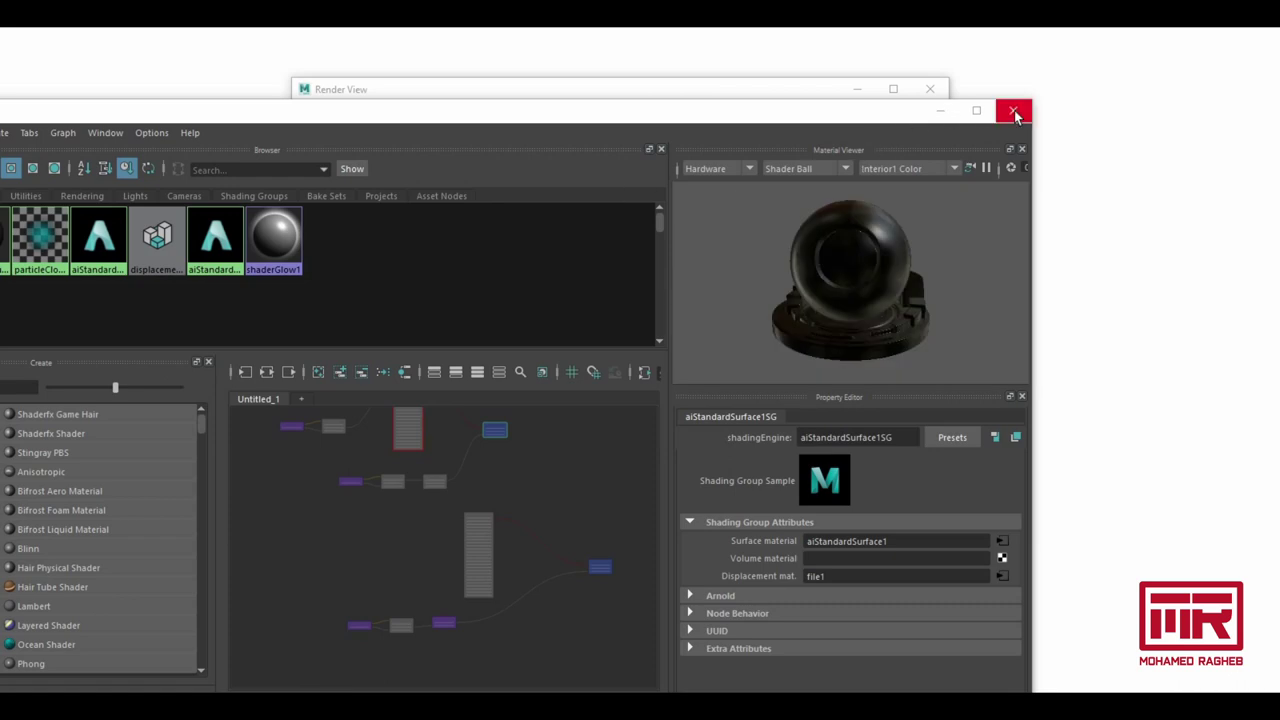
left_click(940, 111)
mouse_move(590, 92)
left_mouse_down()
mouse_move(548, 78)
mouse_move(1134, 286)
left_mouse_up()
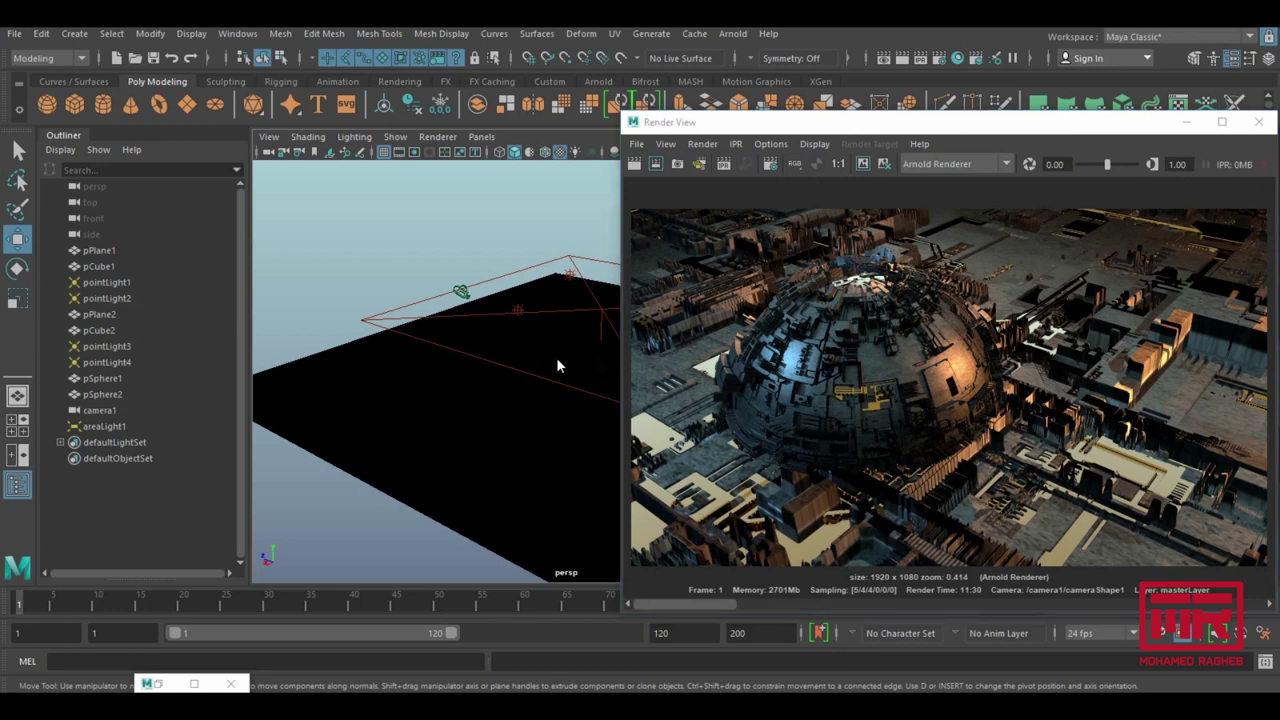
Select pPlane1 and bring the finished higher-sampling cityscape render into view.
left_click(433, 411)
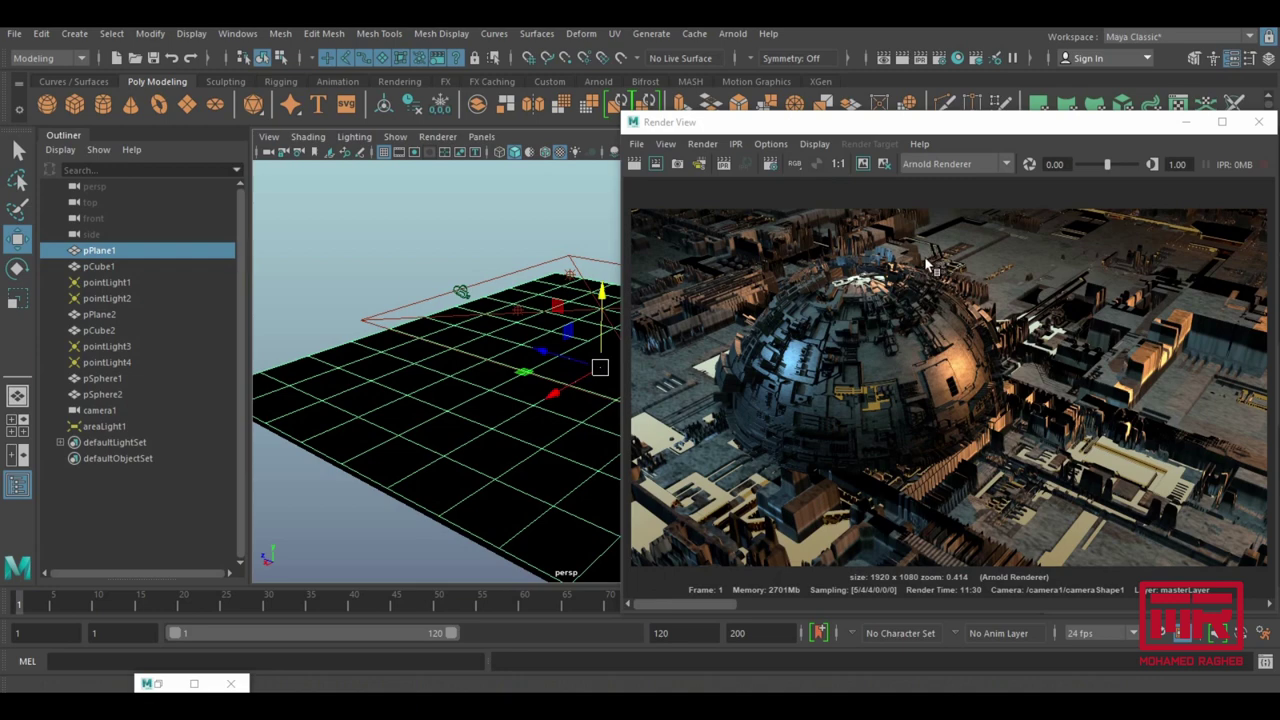
mouse_move(148, 684)
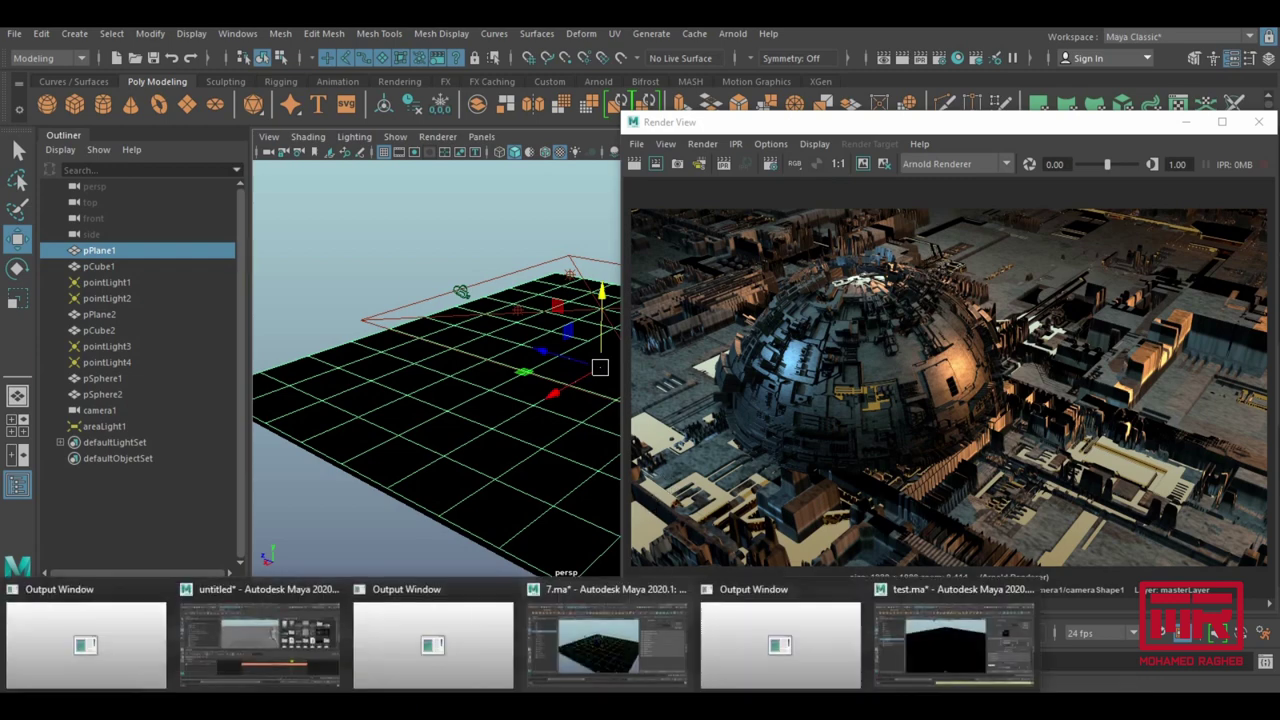
left_click(966, 623)
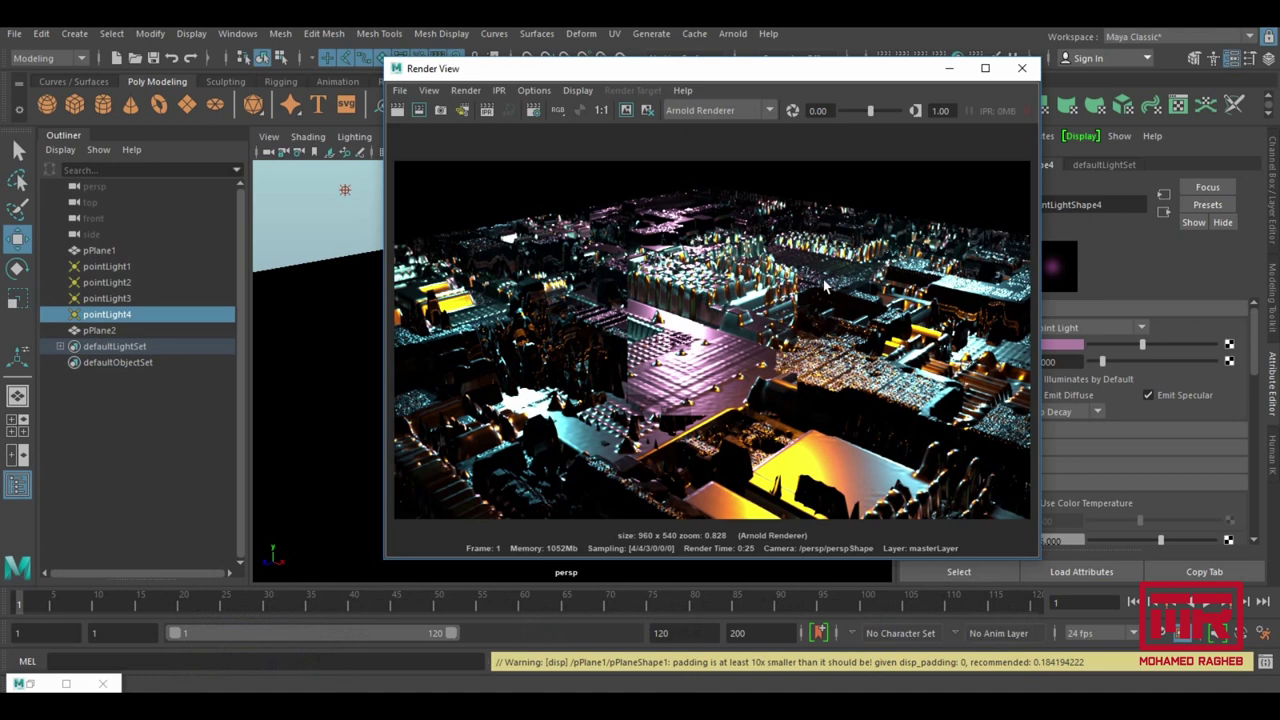
mouse_move(646, 73)
left_mouse_down()
mouse_move(764, 122)
mouse_move(672, 99)
left_mouse_up()
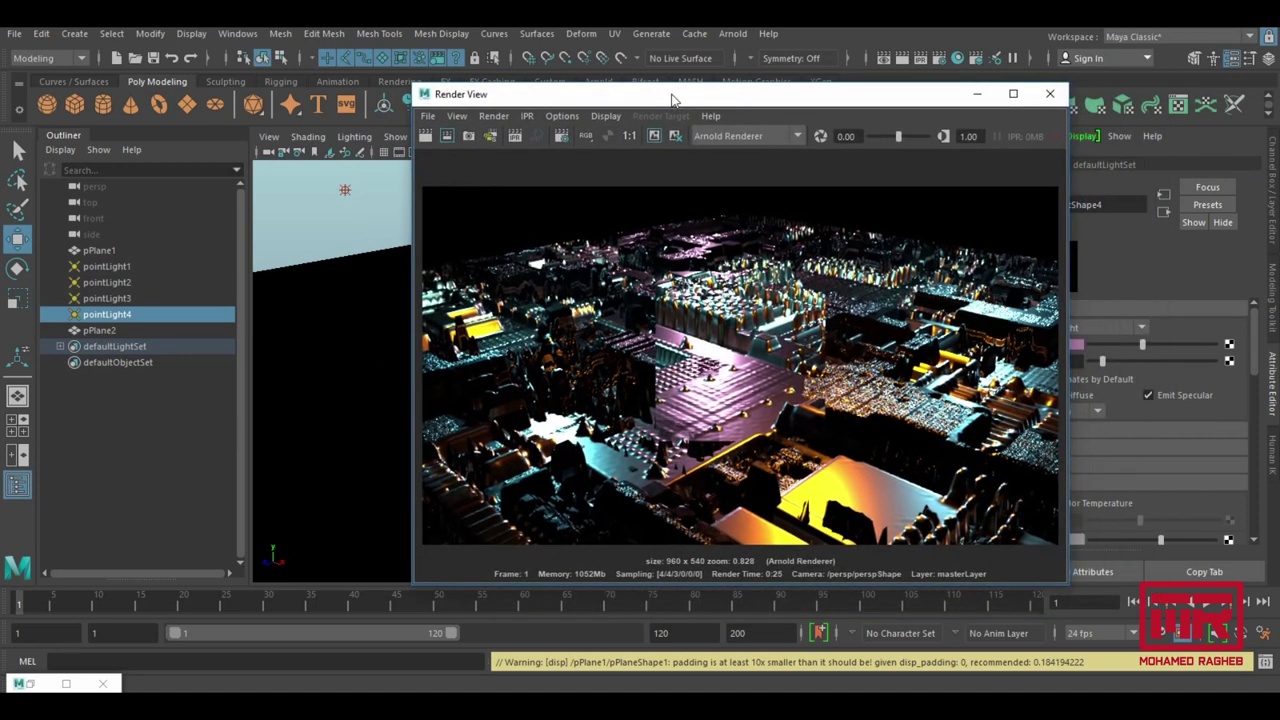
Switch to the domed-city scene and show areaLight1's attributes beside its render.
key("super+t")
left_click(535, 660)
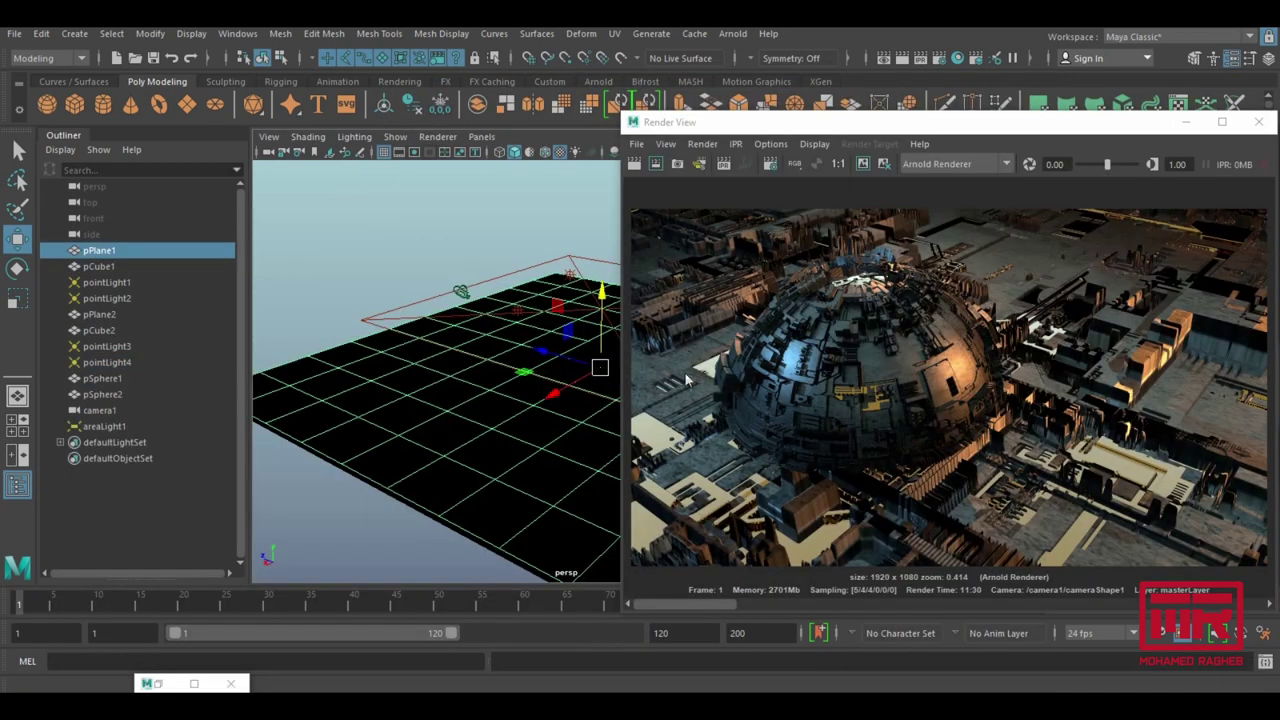
left_click(580, 263)
key("ctrl+a")
left_click_drag(906, 122, 384, 93)
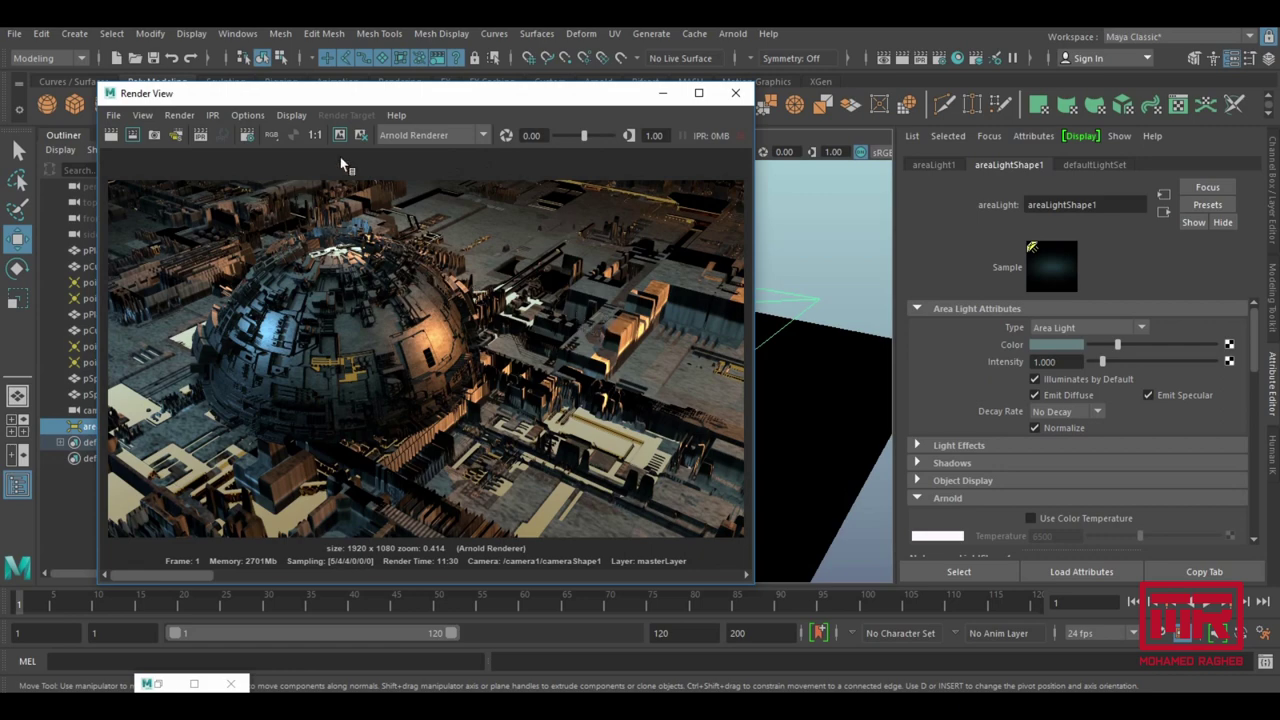
mouse_move(487, 103)
left_mouse_down()
mouse_move(480, 516)
mouse_move(551, 106)
mouse_move(540, 103)
left_mouse_up()
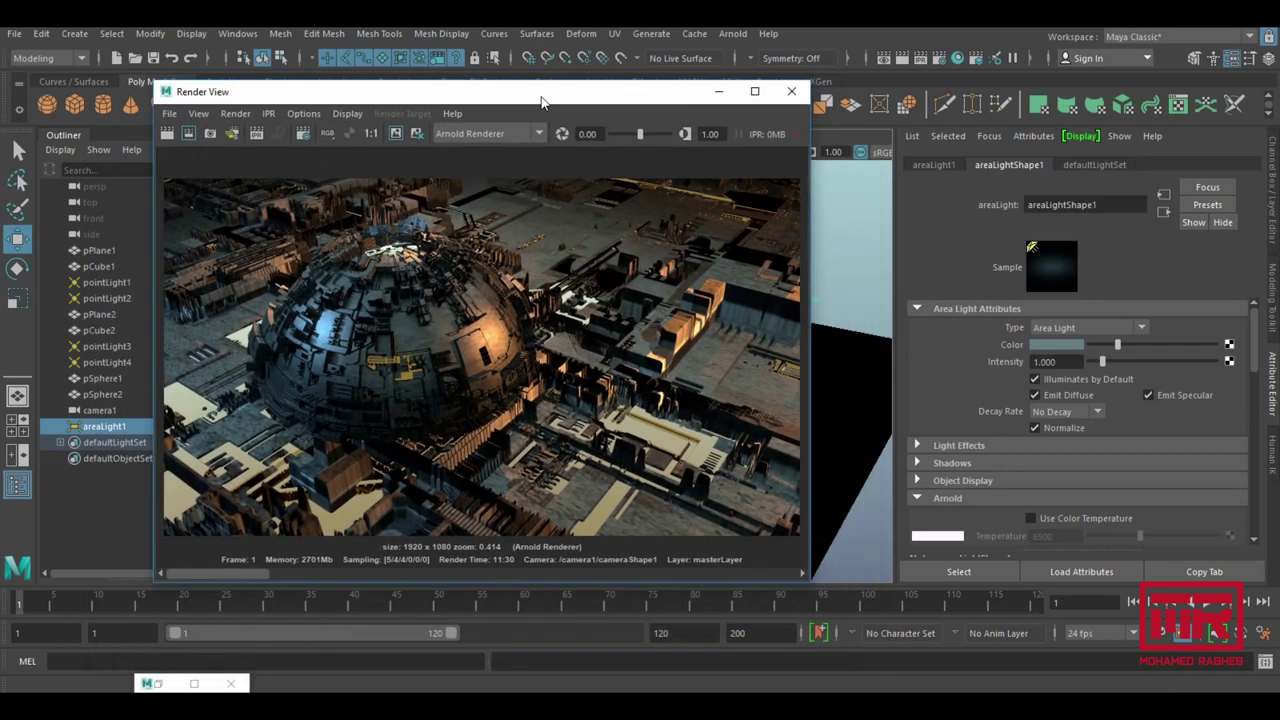